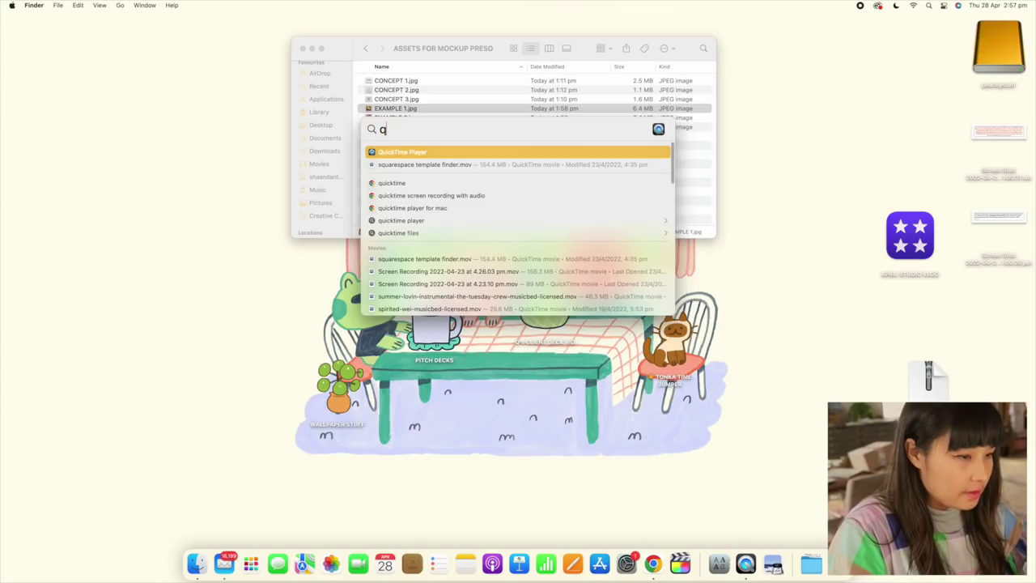
# Open Keynote and create a new wide 16:9 presentation with the White theme
pyautogui.write('keynote')
pyautogui.press('Return')
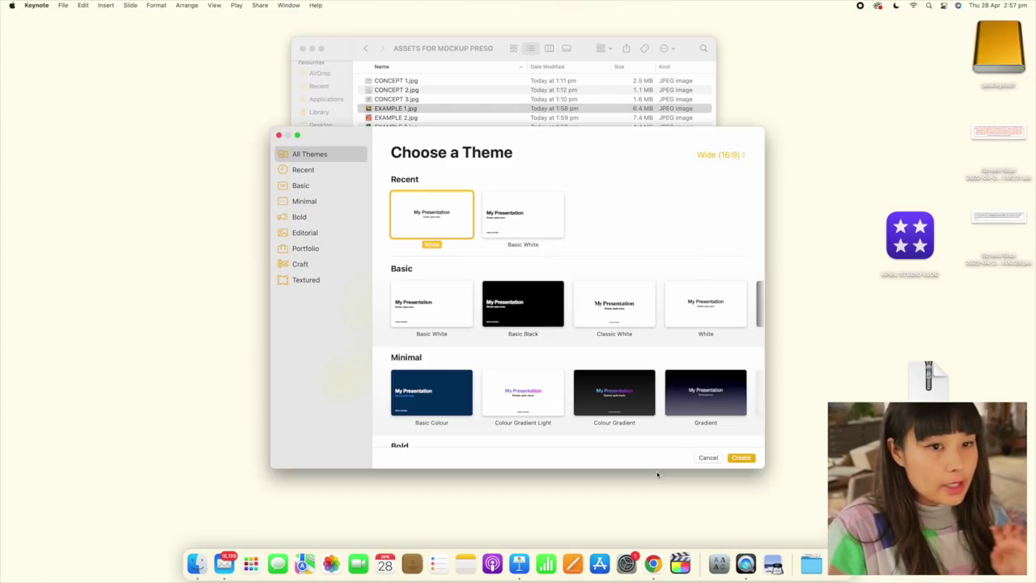
pyautogui.click(740, 458)
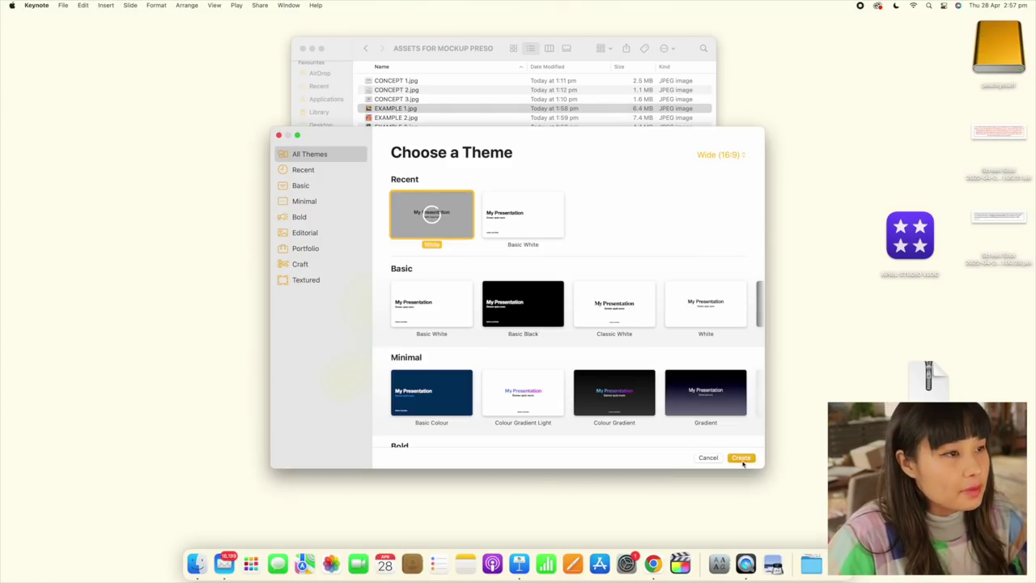
# Delete the title and subtitle placeholders from the first slide to leave it blank
pyautogui.click(388, 291)
pyautogui.press('Delete')
pyautogui.click(401, 317)
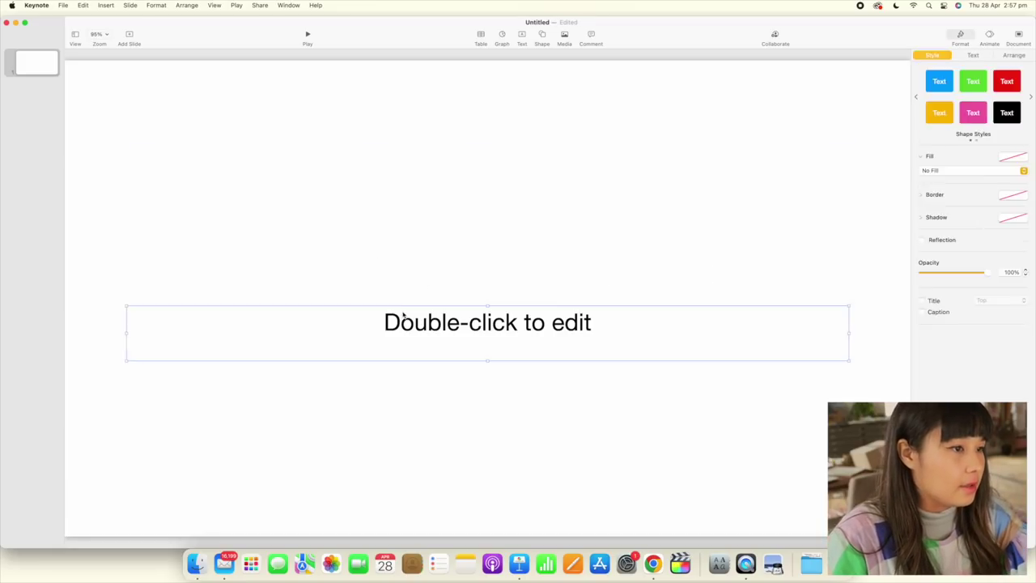
pyautogui.press('Delete')
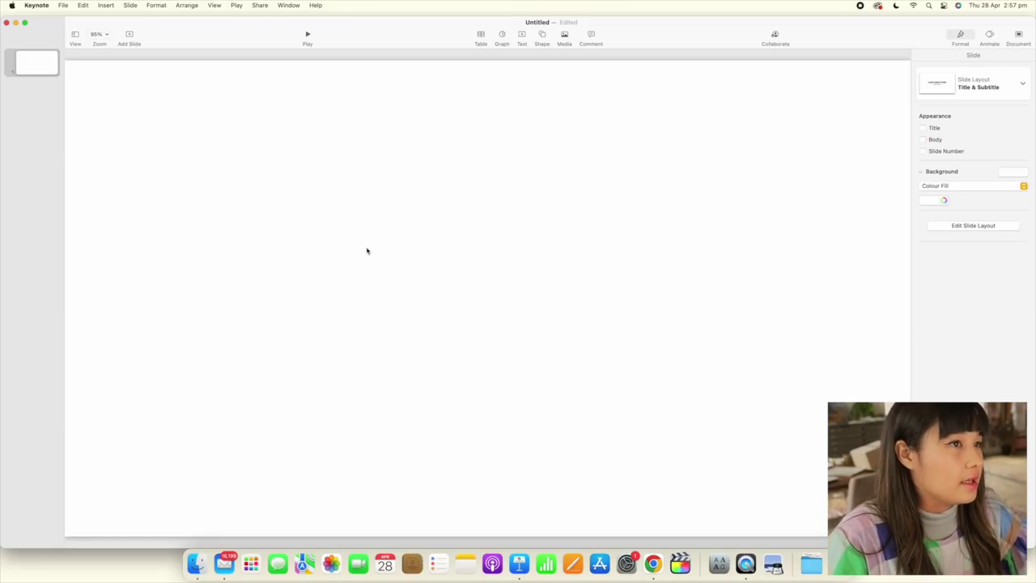
# Fill the slide background with yellow (hex FFC323) and move the colour picker clear of the slide
pyautogui.click(943, 200)
pyautogui.click(330, 361)
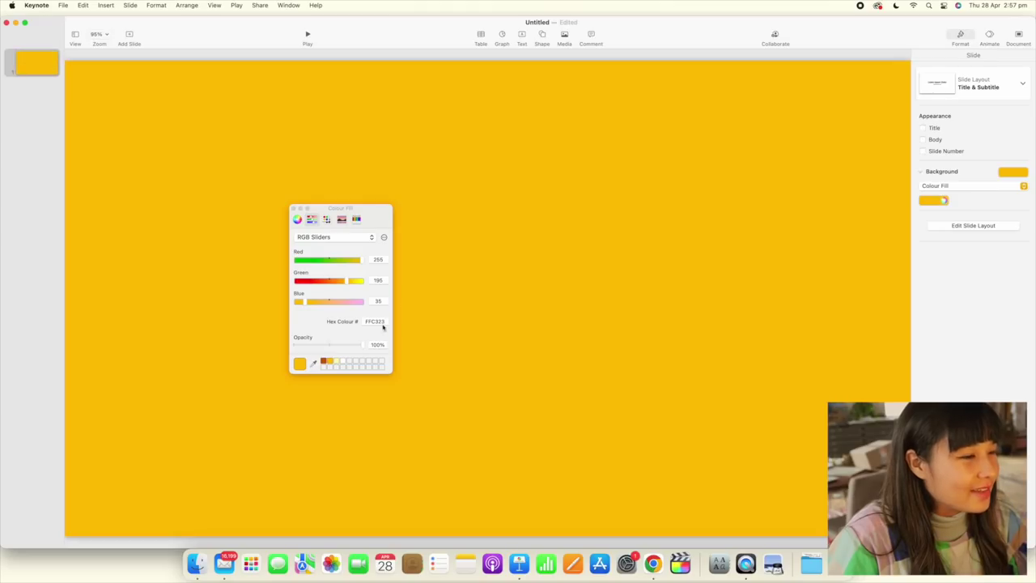
pyautogui.moveTo(302, 209); pyautogui.dragTo(949, 273)
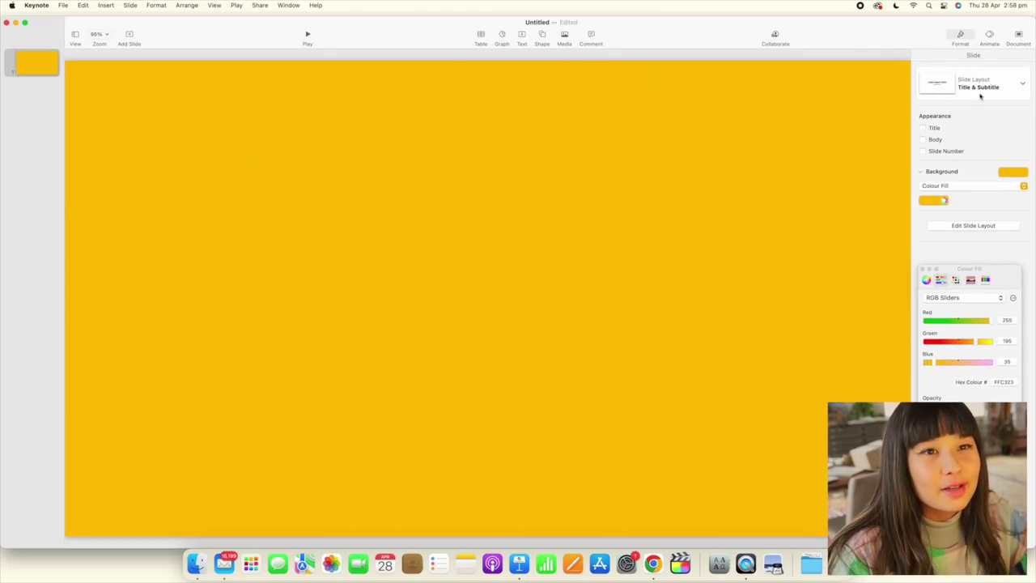
pyautogui.moveTo(1003, 278)
pyautogui.mouseDown()
pyautogui.moveTo(1003, 251)
pyautogui.moveTo(1003, 261)
pyautogui.mouseUp()
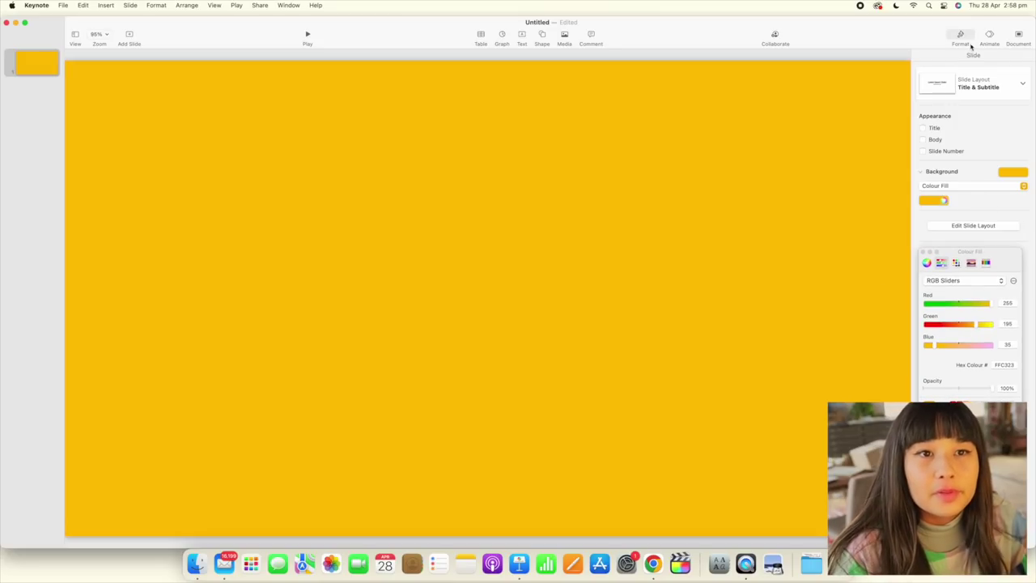
pyautogui.click(987, 36)
pyautogui.click(960, 36)
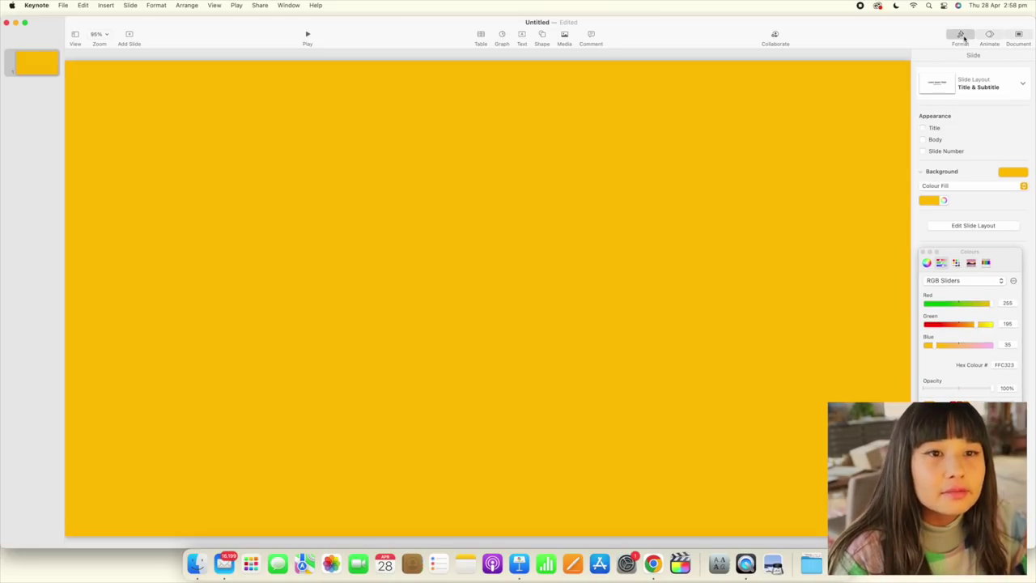
# Add a text box in the middle of the slide reading "PROJECT APPLE CORE"
pyautogui.click(522, 35)
pyautogui.doubleClick(485, 306)
pyautogui.press('BackSpace')
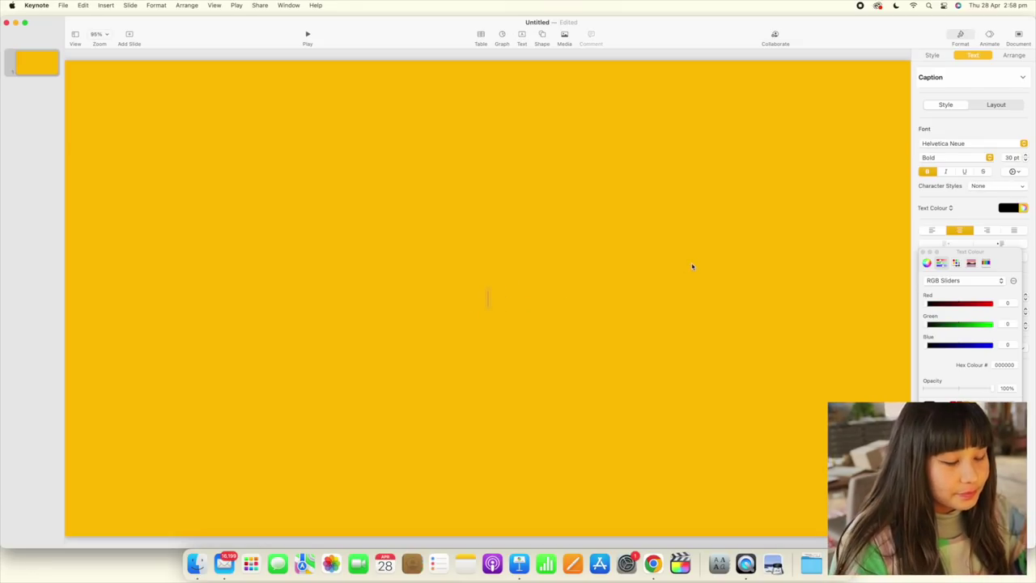
pyautogui.write('PRO')
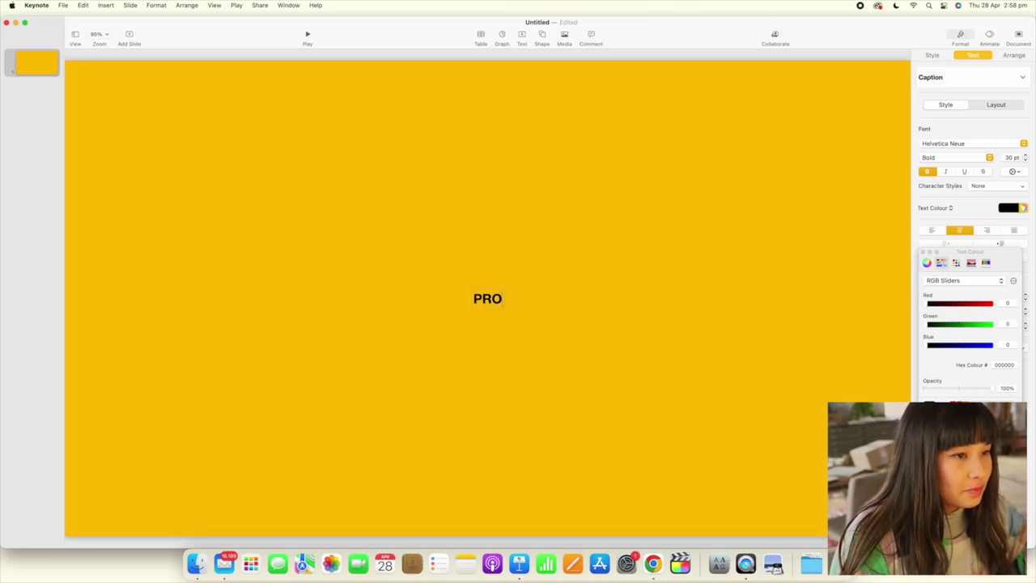
pyautogui.write('JECT APPLE CORE')
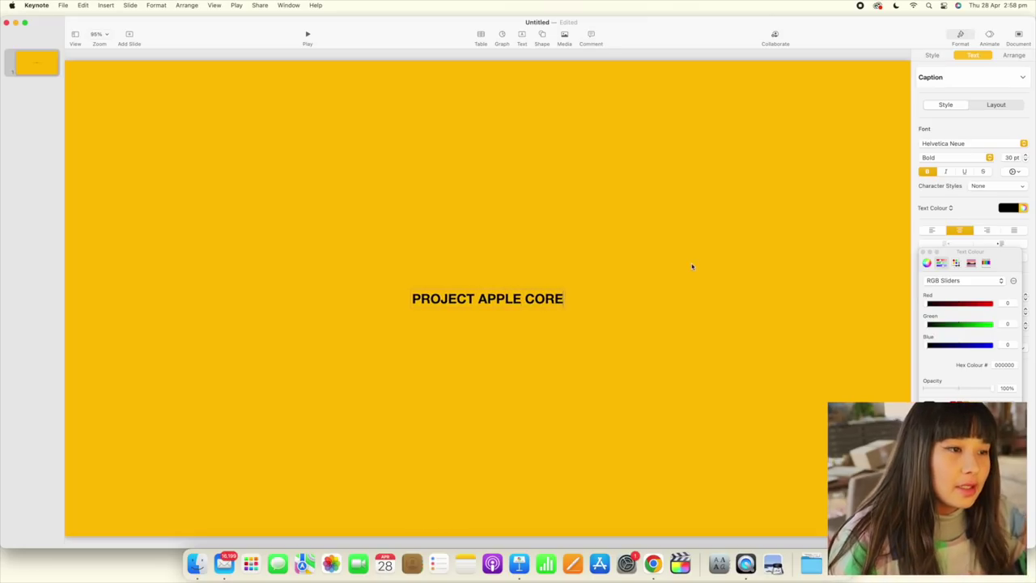
# Format the "PROJECT APPLE CORE" text as 20 pt Futura and slightly widen its character spacing
pyautogui.press('super+a')
pyautogui.click(1012, 157)
pyautogui.write('20')
pyautogui.press('Return')
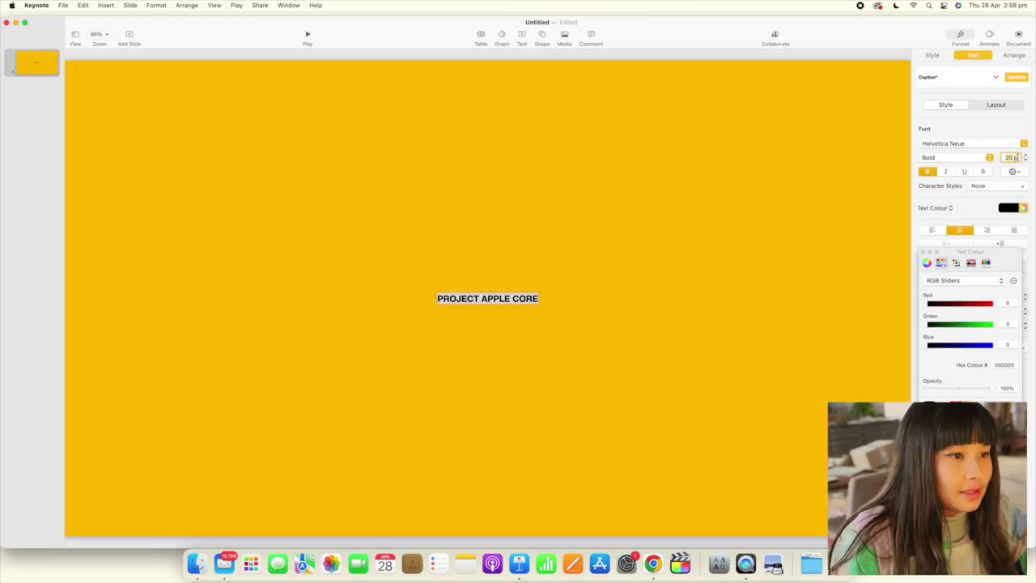
pyautogui.click(982, 145)
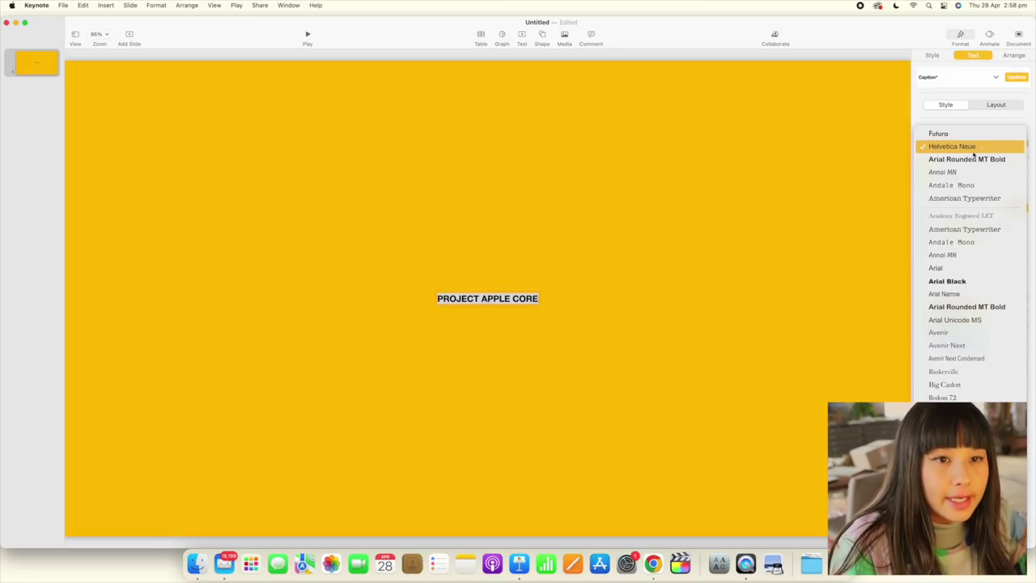
pyautogui.click(985, 134)
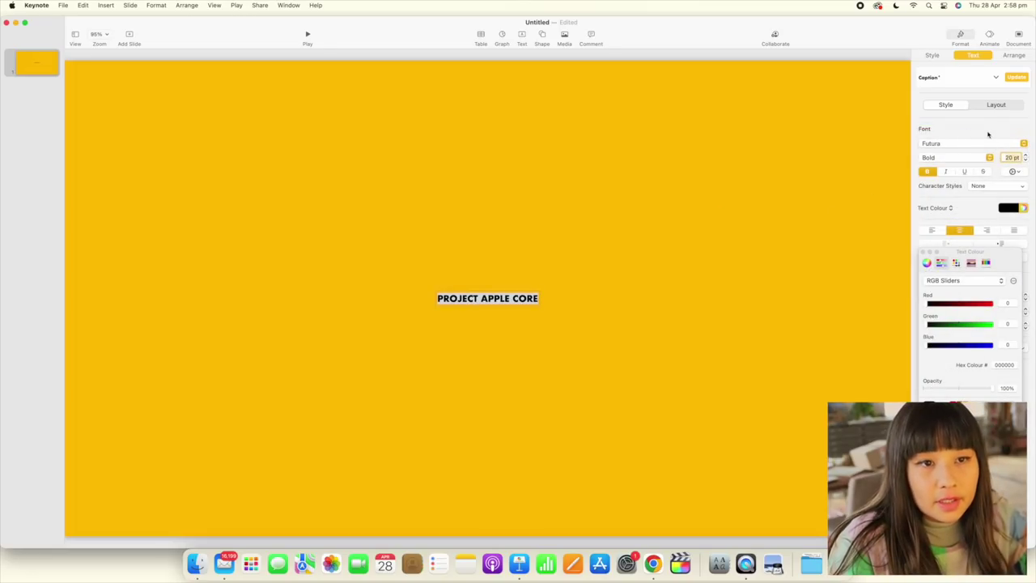
pyautogui.click(923, 253)
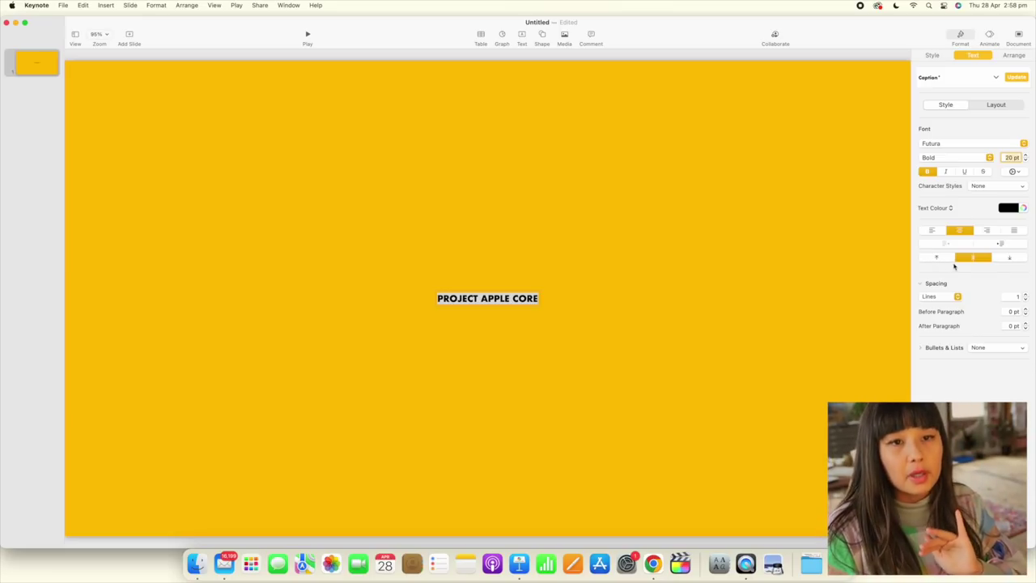
pyautogui.click(1011, 171)
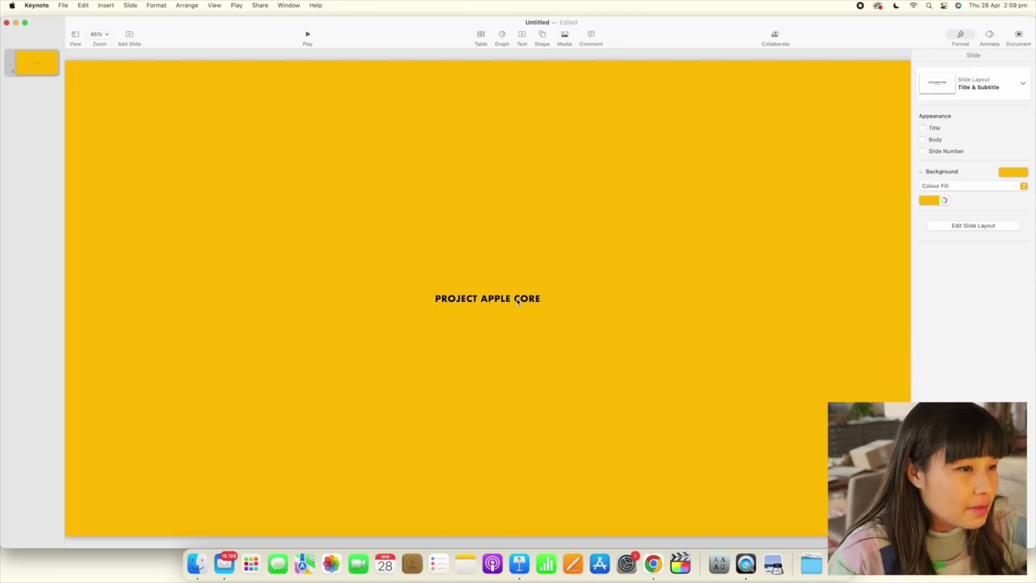
pyautogui.click(521, 300)
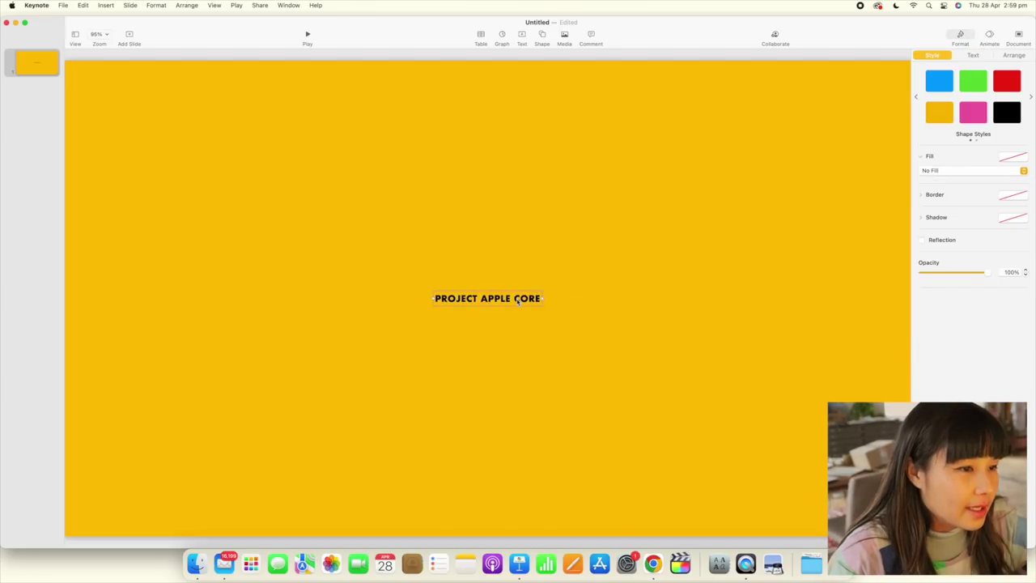
pyautogui.click(519, 299)
pyautogui.doubleClick(519, 296)
pyautogui.press('Right')
pyautogui.press('Return')
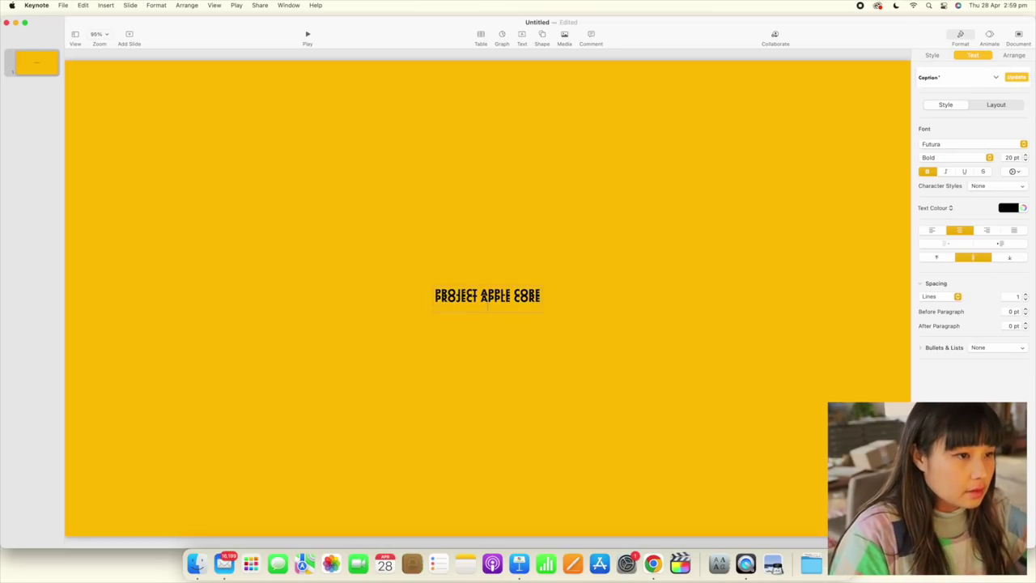
pyautogui.press('BackSpace')
pyautogui.click(582, 257)
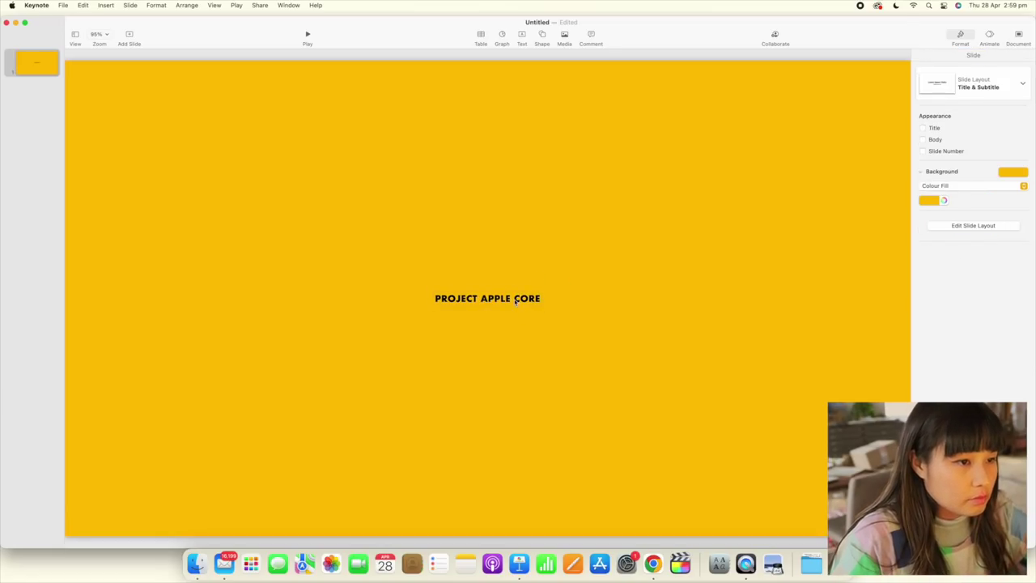
# Pull the overlapping "PROJECT APPLE CORE" text boxes apart and delete the duplicate
pyautogui.moveTo(518, 298); pyautogui.dragTo(517, 263)
pyautogui.click(514, 299)
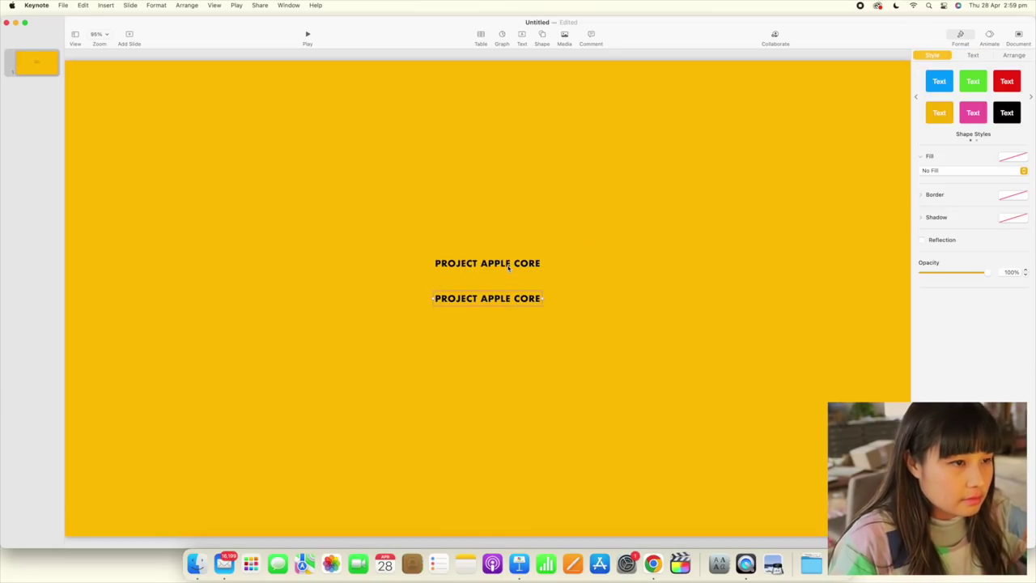
pyautogui.click(508, 267)
pyautogui.press('BackSpace')
# Add a second line reading "JOHNNY APPLESEED X FURRYLITTLEPEACH" below the project title in the same text box
pyautogui.doubleClick(506, 297)
pyautogui.press('Right')
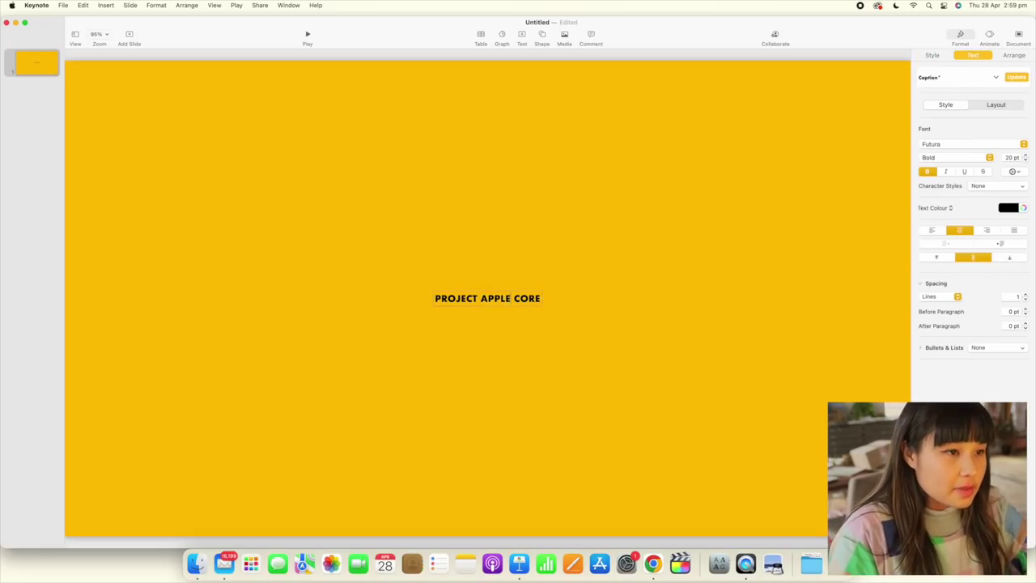
pyautogui.press('Return')
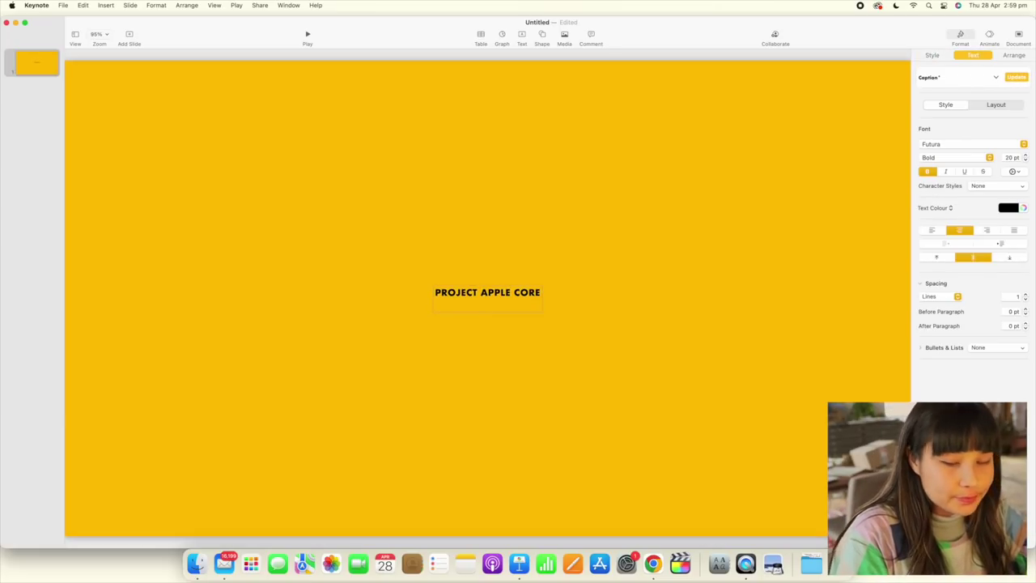
pyautogui.write('JOHNNY APPLESEED O')
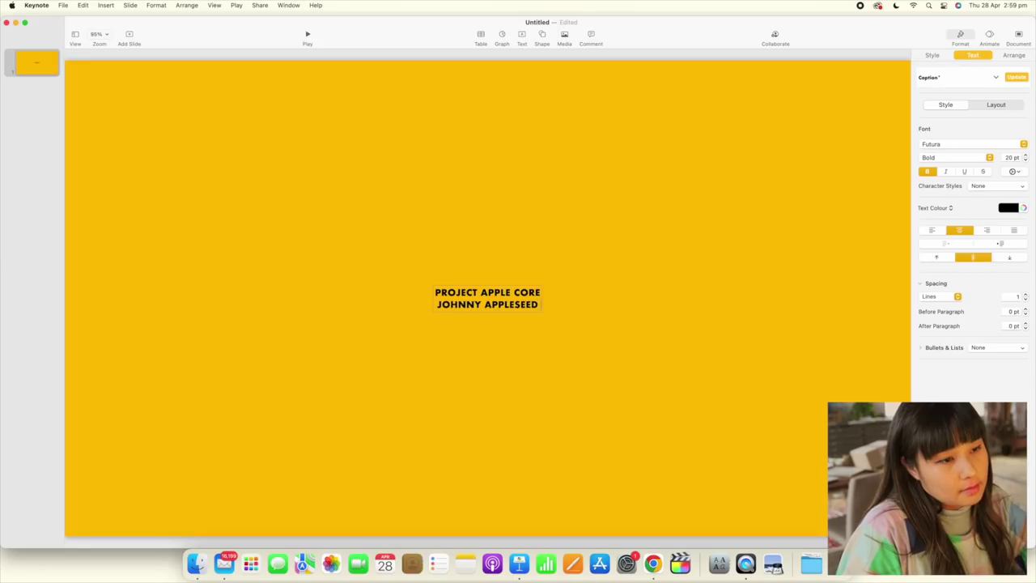
pyautogui.press('BackSpace')
pyautogui.press('BackSpace')
pyautogui.write('X')
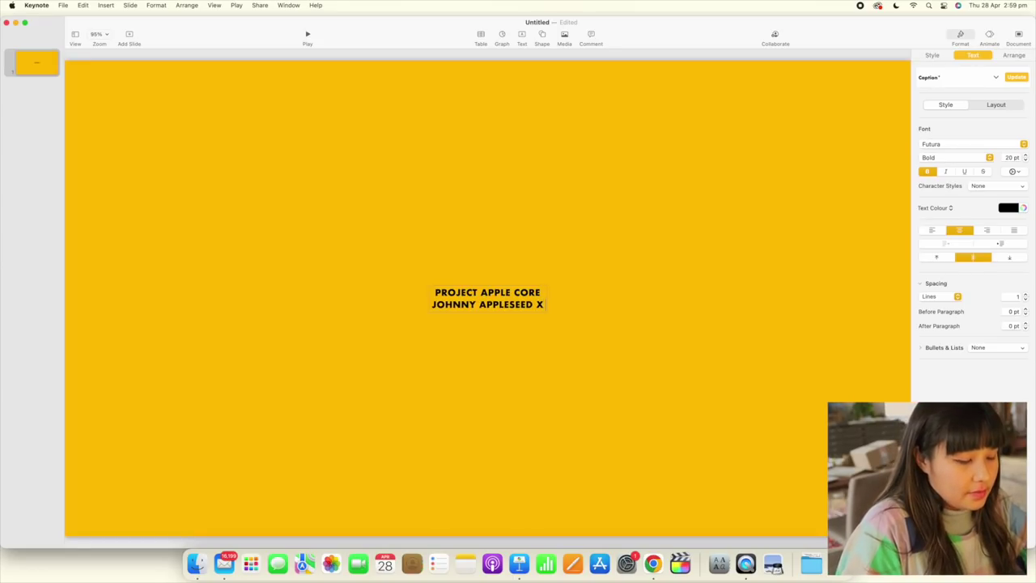
pyautogui.write(' FURRYLITTLEPEACH')
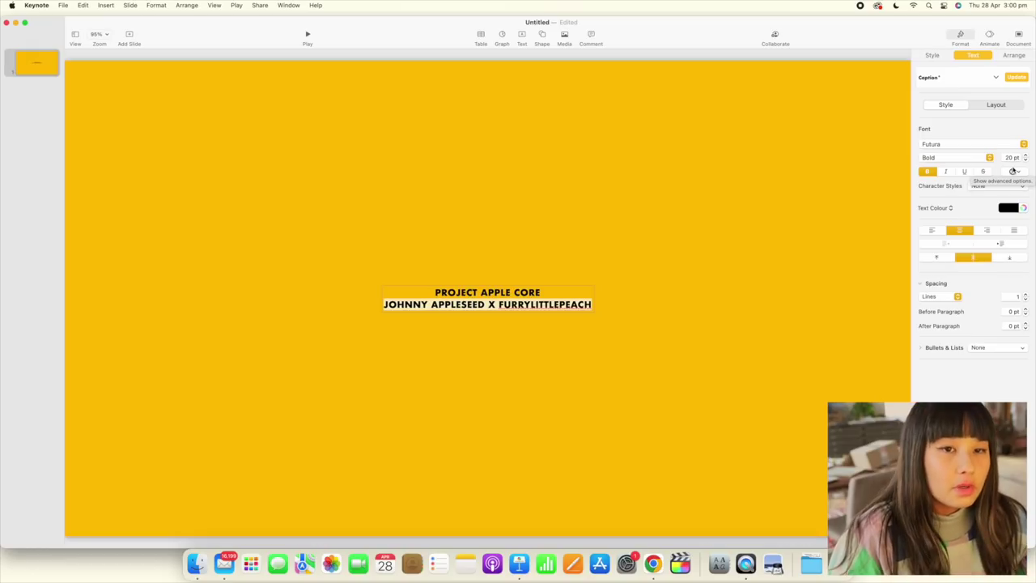
# Change the second line of the cover text to the Medium typeface weight
pyautogui.click(986, 157)
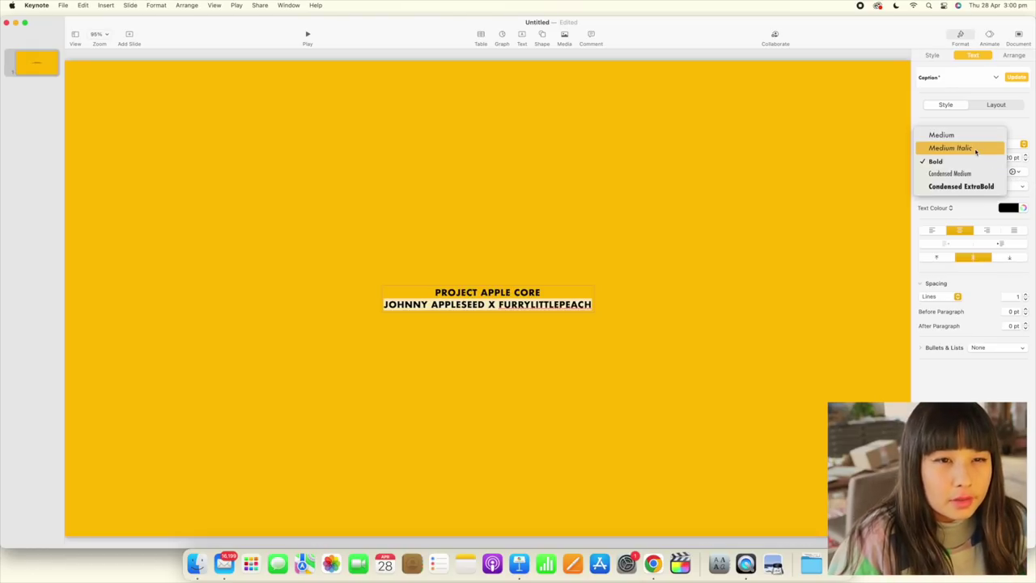
pyautogui.click(971, 135)
pyautogui.click(581, 278)
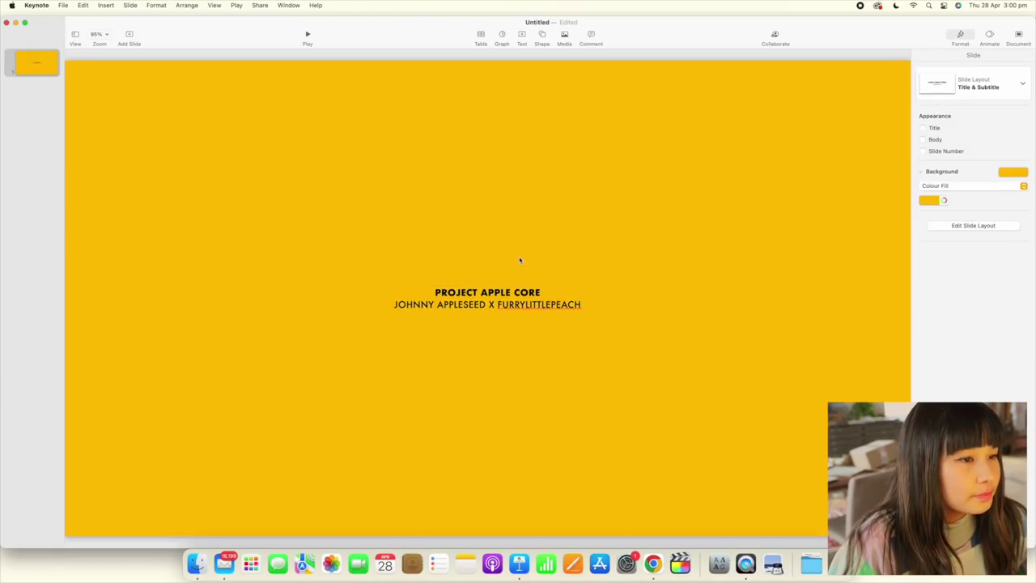
# Recolour both lines of the cover text a dark reddish brown
pyautogui.click(520, 293)
pyautogui.click(960, 57)
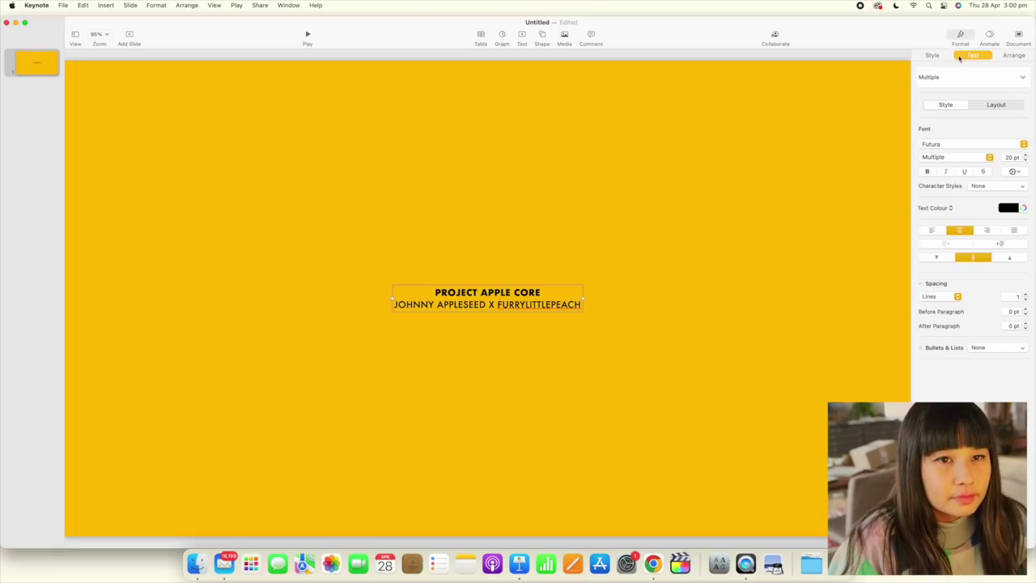
pyautogui.click(942, 56)
pyautogui.click(971, 55)
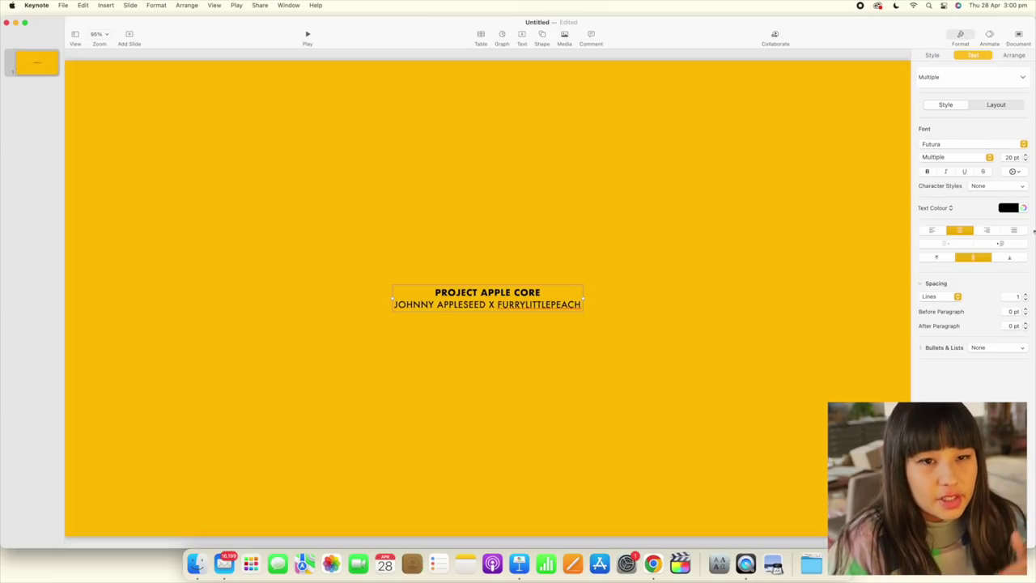
pyautogui.click(1023, 208)
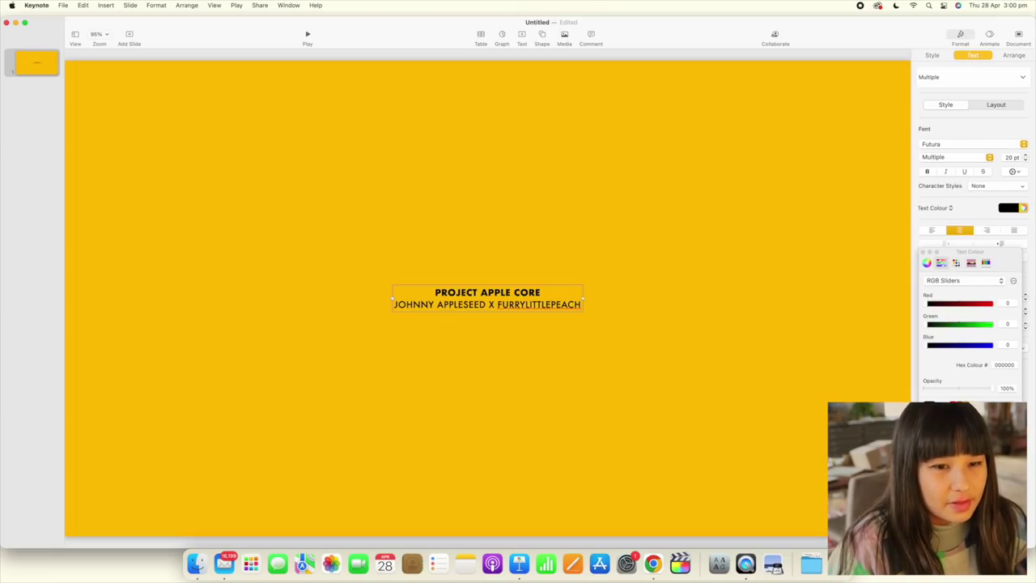
pyautogui.click(961, 405)
pyautogui.click(680, 347)
pyautogui.click(580, 299)
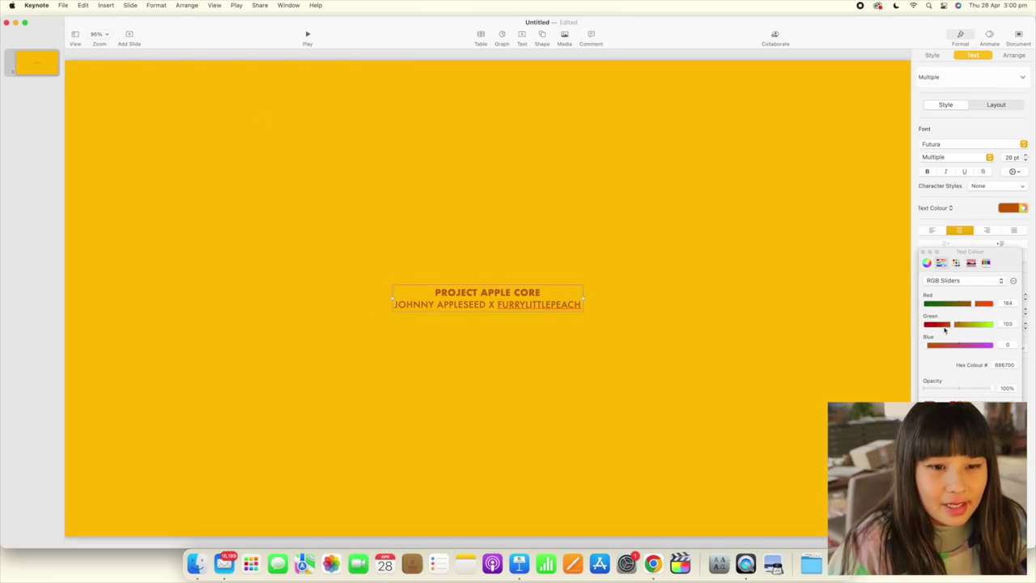
pyautogui.click(955, 262)
pyautogui.click(941, 263)
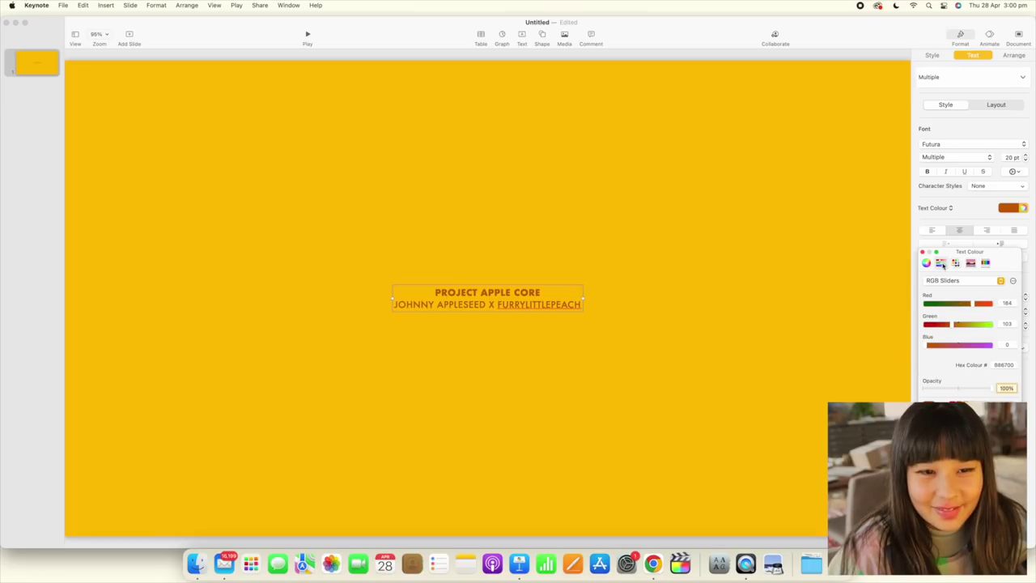
pyautogui.click(955, 262)
pyautogui.click(926, 262)
pyautogui.click(841, 321)
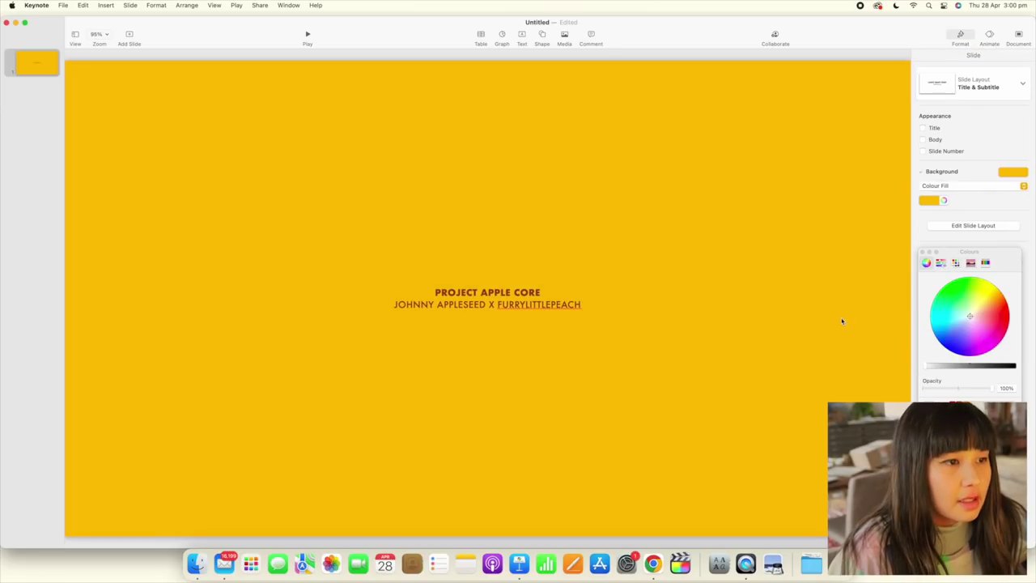
# Duplicate the cover slide and delete the text box from the copy
pyautogui.press('super+d')
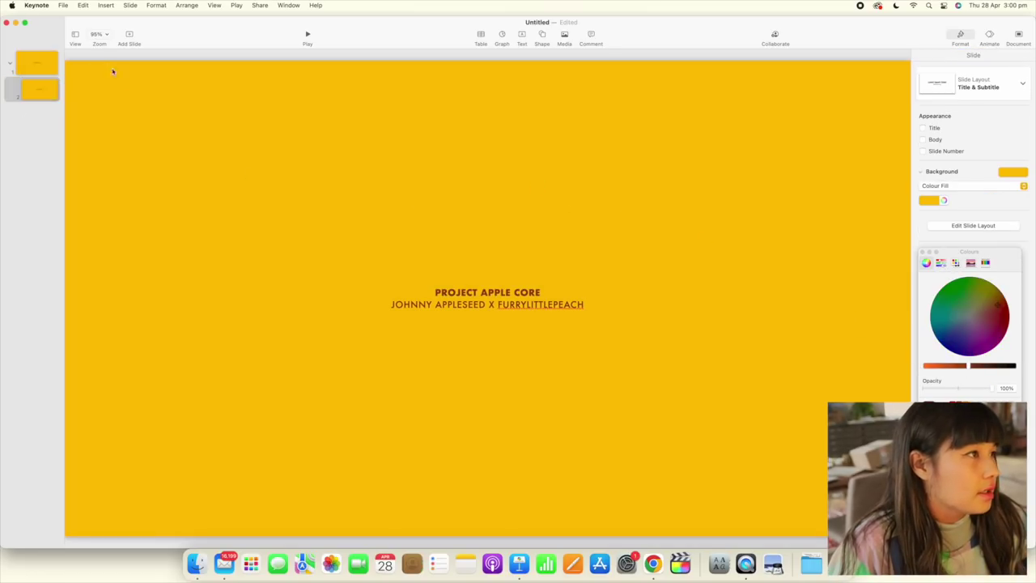
pyautogui.click(466, 284)
pyautogui.press('Delete')
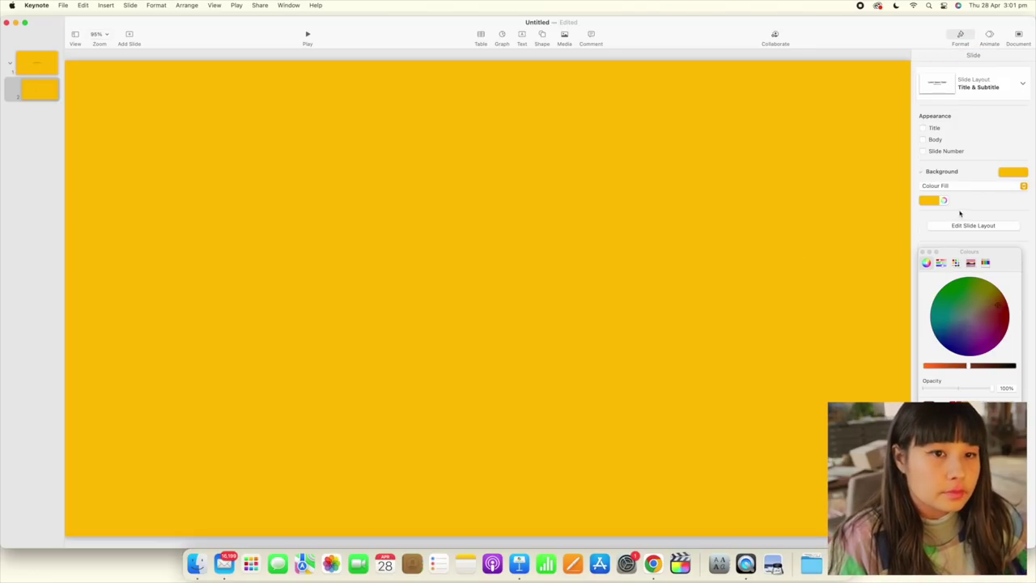
# Change the second slide's background fill to a pale yellow
pyautogui.click(939, 201)
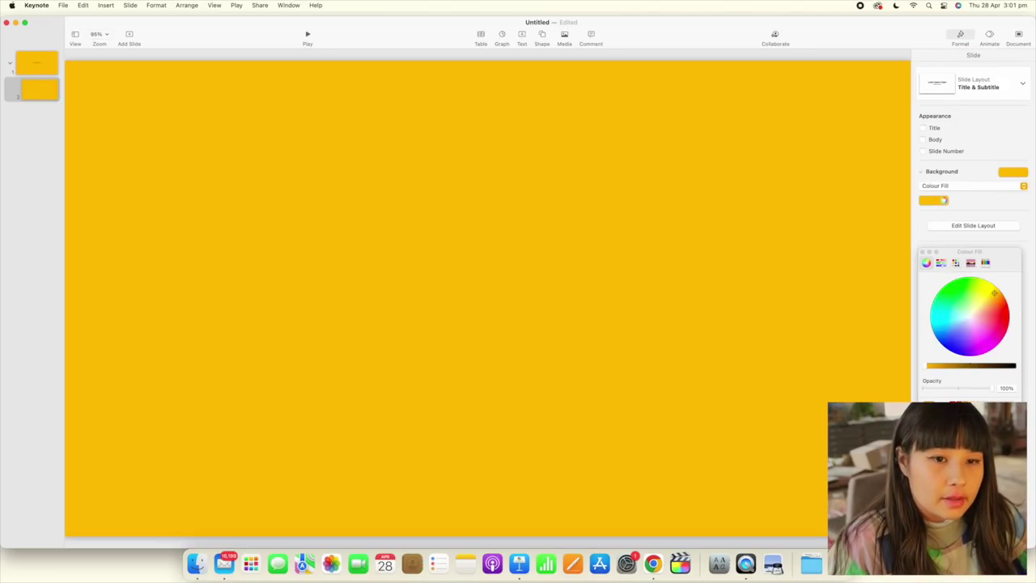
pyautogui.click(972, 306)
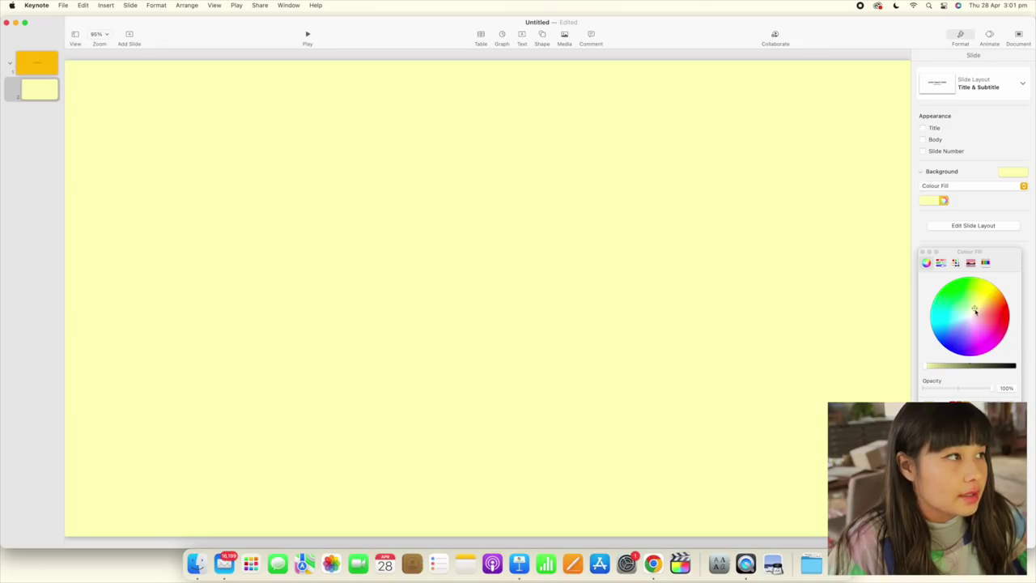
pyautogui.click(975, 306)
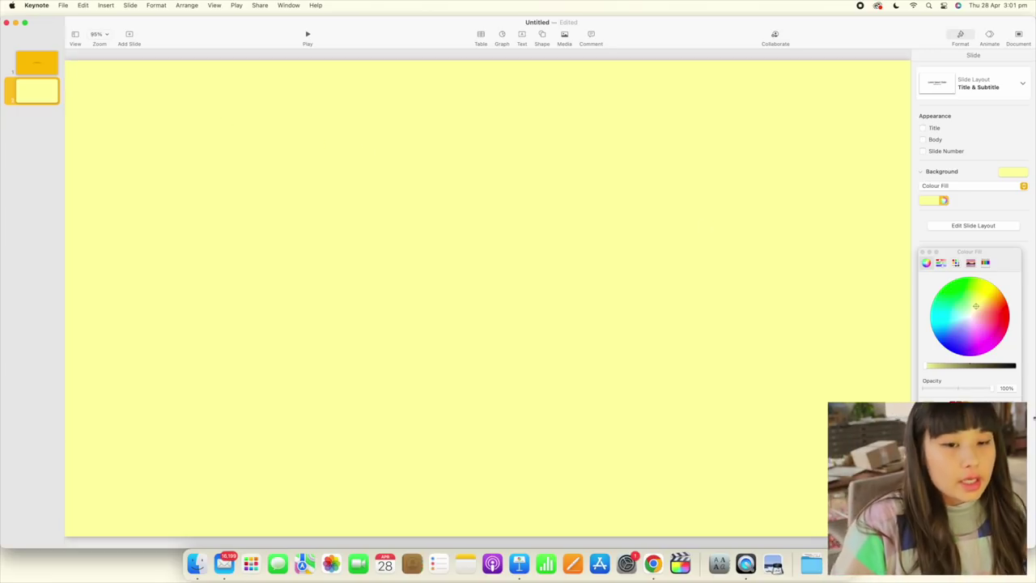
# Insert a square, stretch it into a full-height panel along the second slide's right side, and fill it with yellow FFC323
pyautogui.click(543, 36)
pyautogui.click(550, 106)
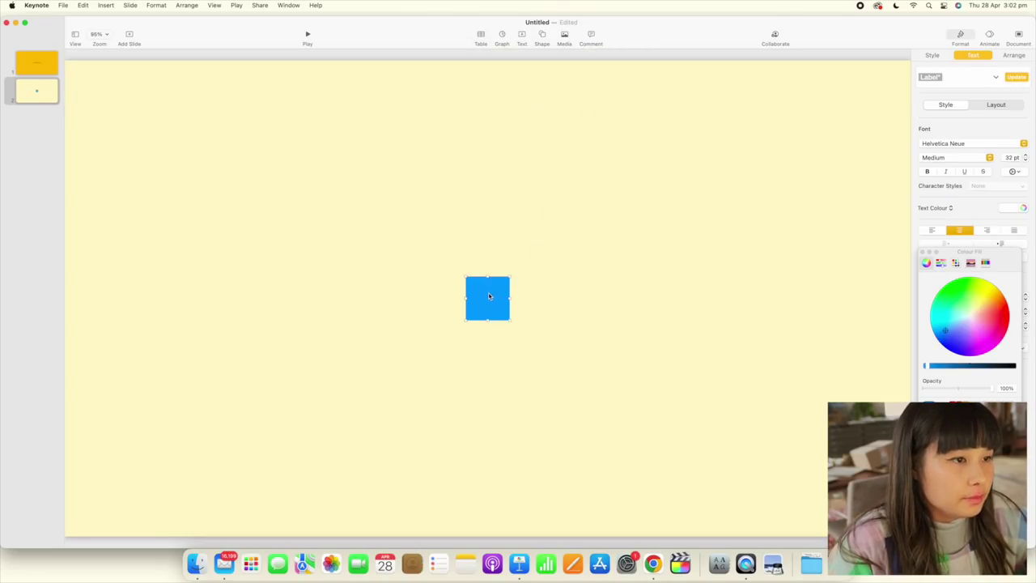
pyautogui.moveTo(487, 296); pyautogui.dragTo(689, 544)
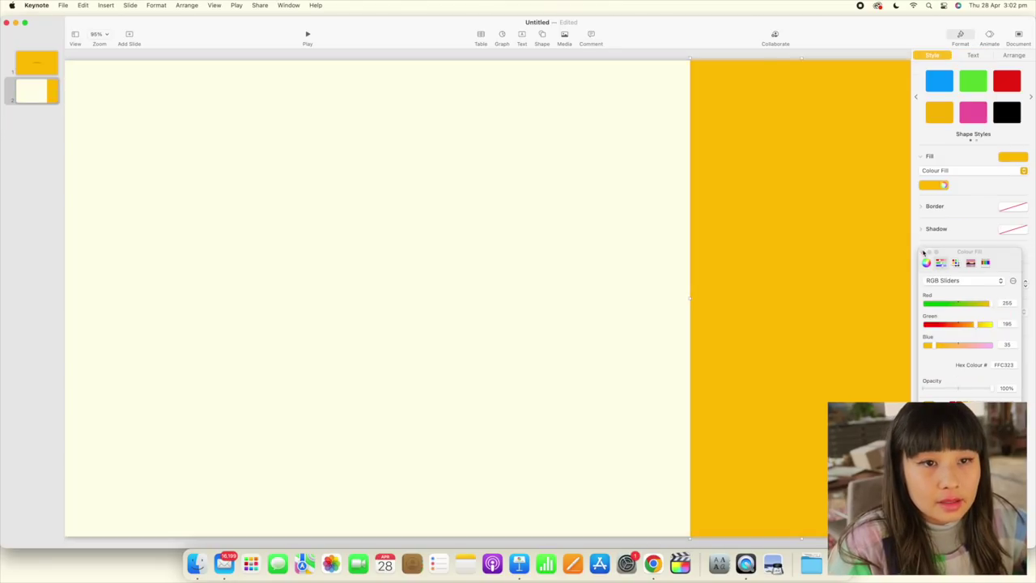
# Lower the yellow side panel's opacity to 13%
pyautogui.click(934, 240)
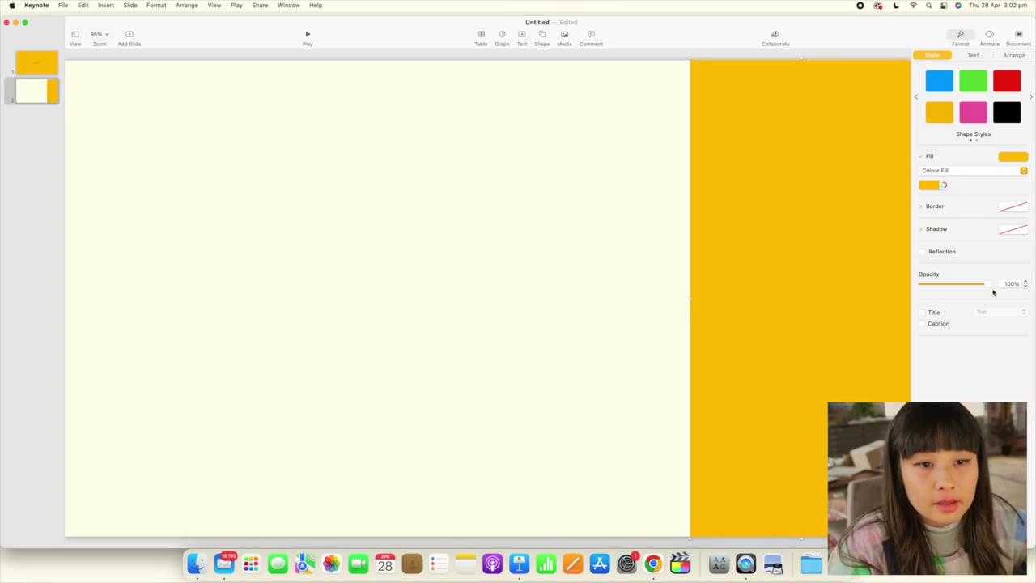
pyautogui.moveTo(986, 284); pyautogui.dragTo(934, 292)
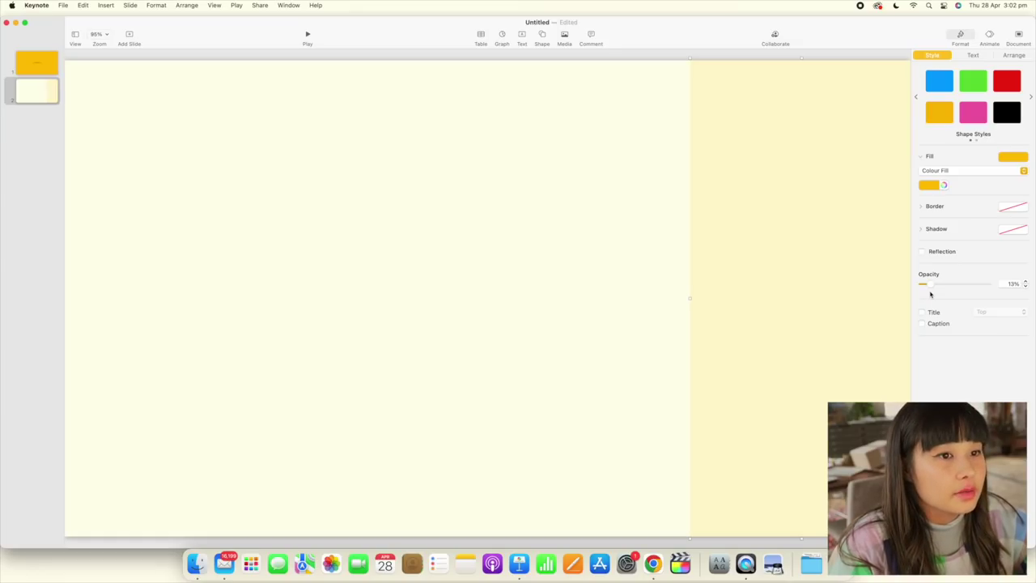
pyautogui.click(411, 232)
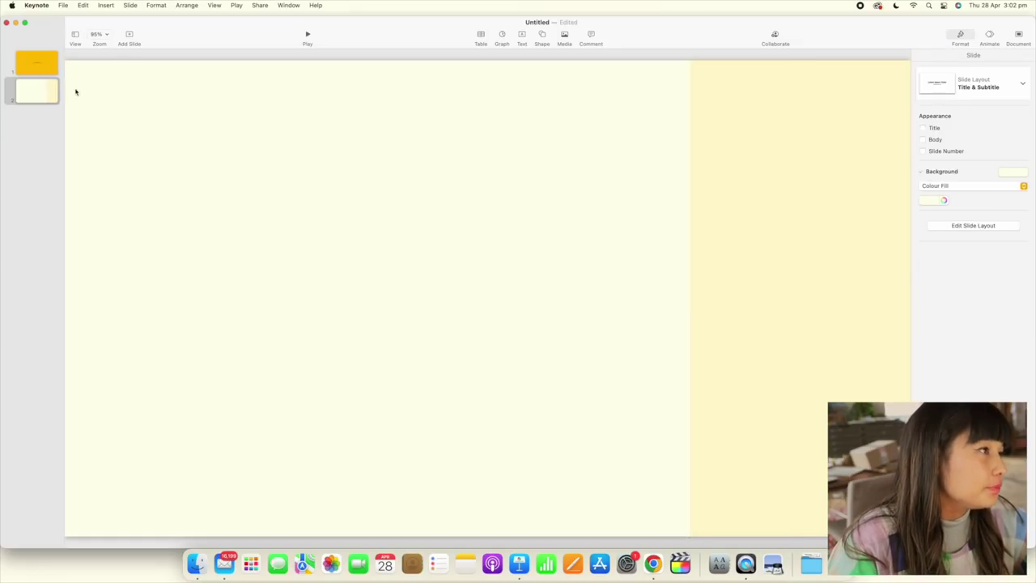
# Copy the title text box from the cover slide onto the second slide
pyautogui.click(37, 62)
pyautogui.click(512, 293)
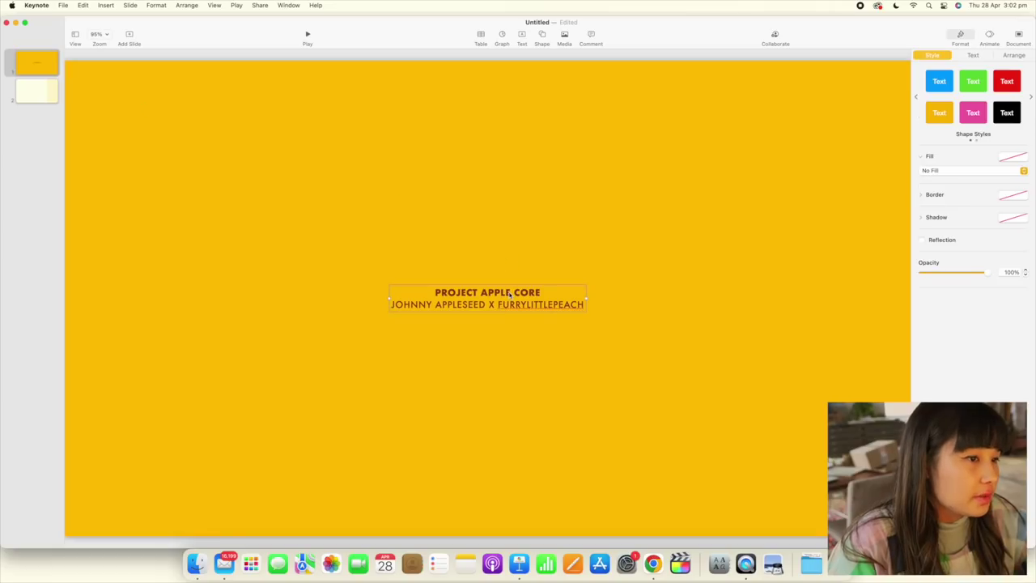
pyautogui.press('super+c')
pyautogui.click(37, 91)
pyautogui.press('super+v')
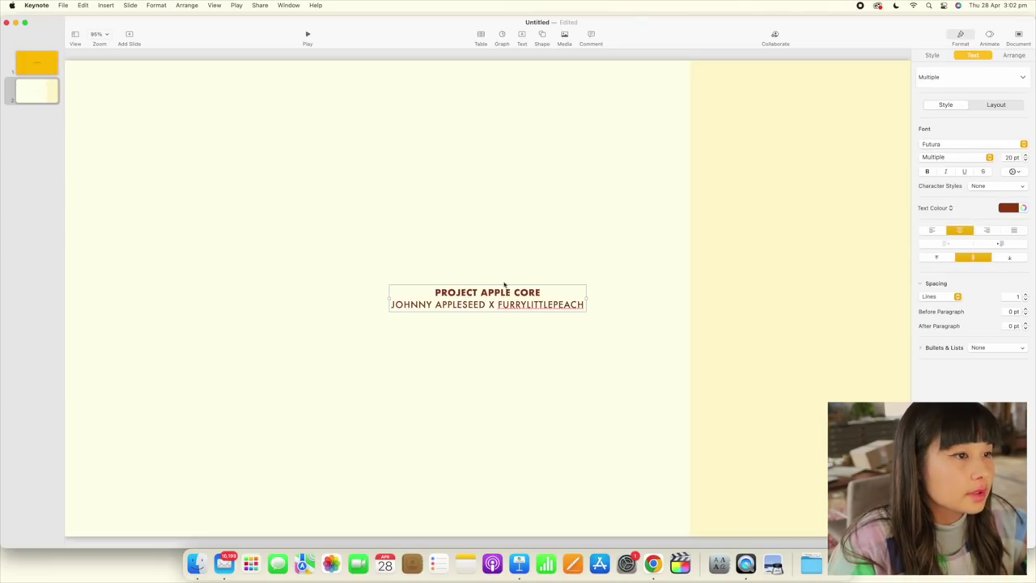
# Replace the copied text with "CONCEPT 1 — TIGER PAINTING" and move the box to the slide's upper left corner
pyautogui.click(558, 286)
pyautogui.press('super+a')
pyautogui.write('CONCEPT 1 — TIGER PAINTING')
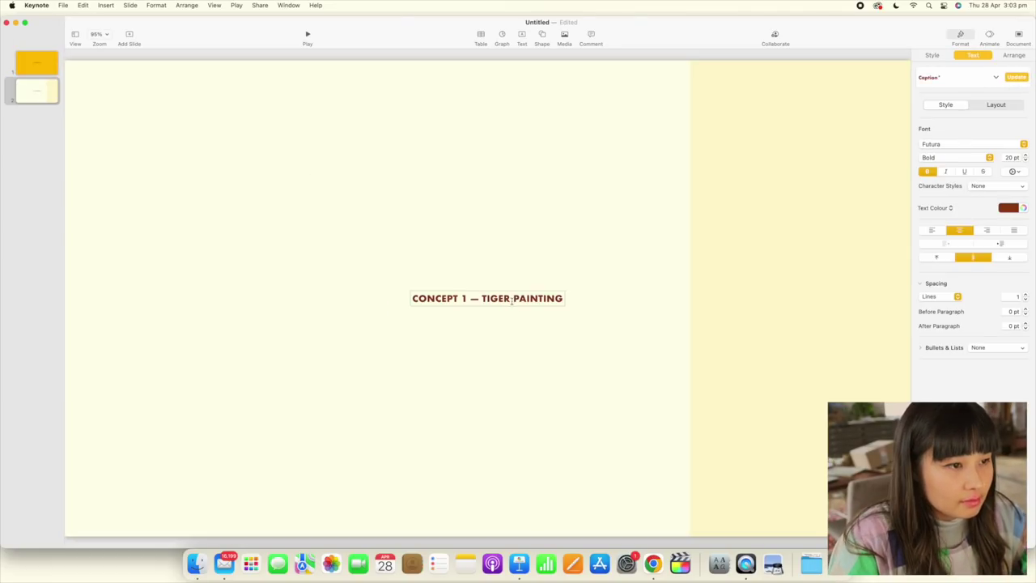
pyautogui.click(636, 321)
pyautogui.moveTo(540, 298); pyautogui.dragTo(214, 93)
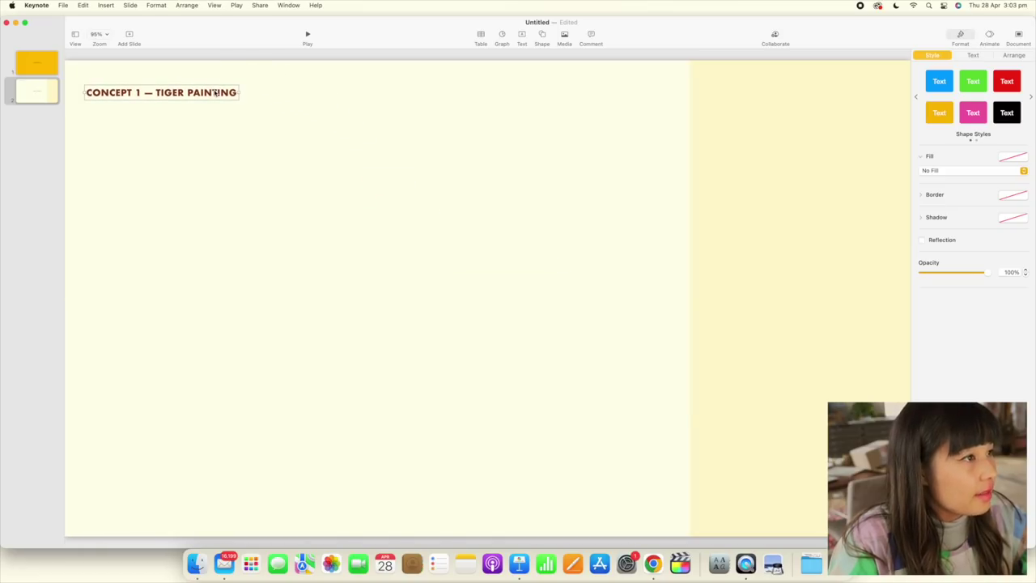
# Reduce the concept heading's font size to 15 pt
pyautogui.click(972, 54)
pyautogui.click(1024, 160)
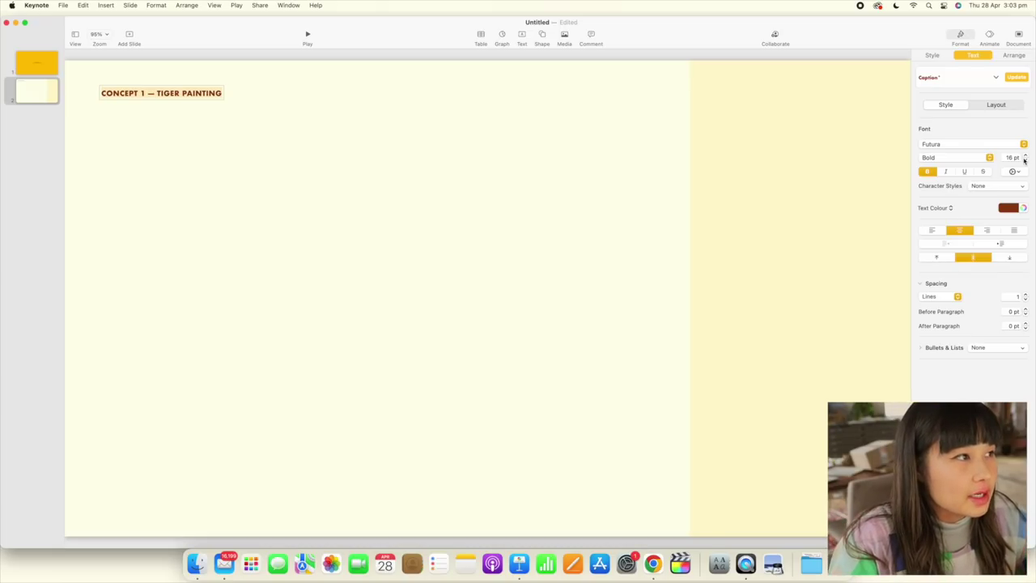
pyautogui.click(1024, 160)
pyautogui.click(33, 186)
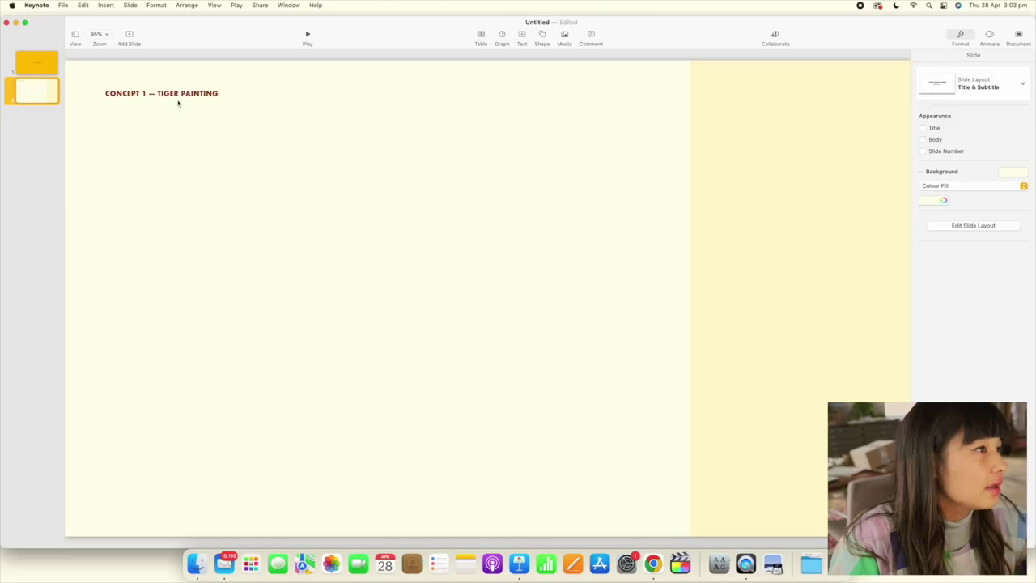
# Duplicate the concept heading onto the upper part of the side panel and left-align the copy's text
pyautogui.moveTo(177, 98); pyautogui.dragTo(793, 100)
pyautogui.click(793, 100)
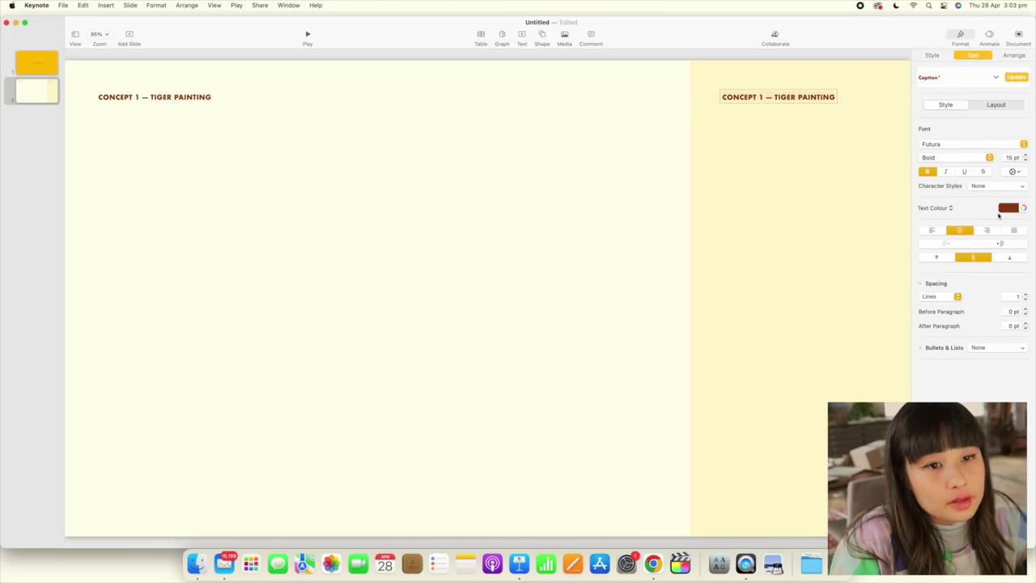
pyautogui.click(932, 231)
pyautogui.press('super+a')
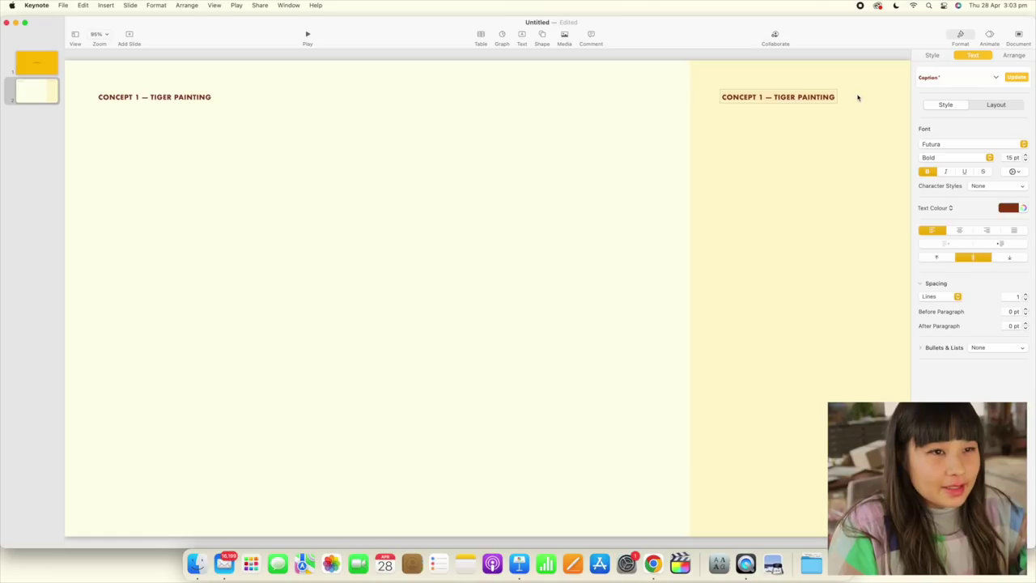
# Replace the side panel heading with "LUNAR NEW YEAR"
pyautogui.click(811, 97)
pyautogui.press('super+a')
pyautogui.write('LUNAR NEW YEAR')
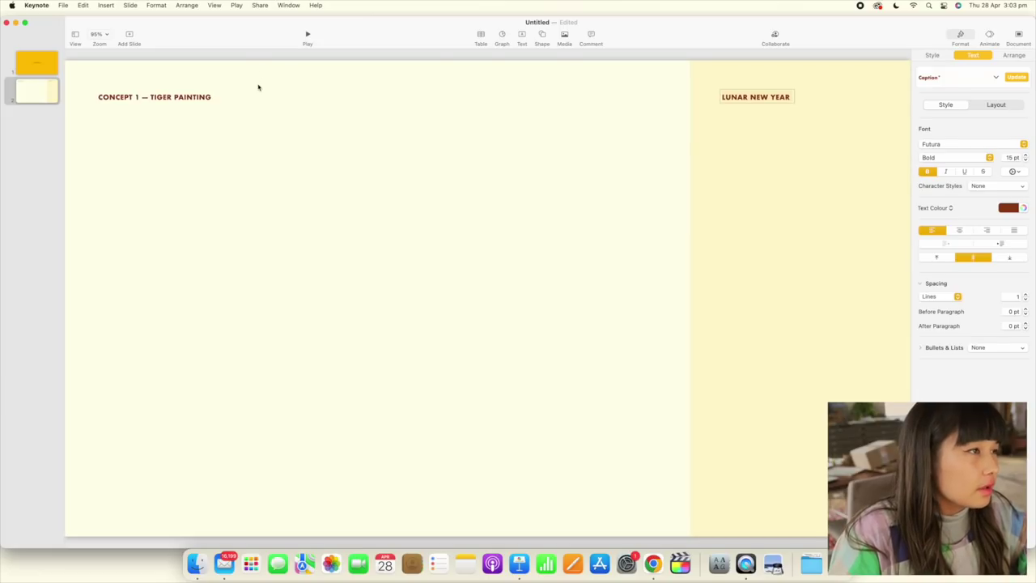
# Change the slide's main heading to "CONCEPT 1 — PROJECT APPLE CORE"
pyautogui.click(164, 96)
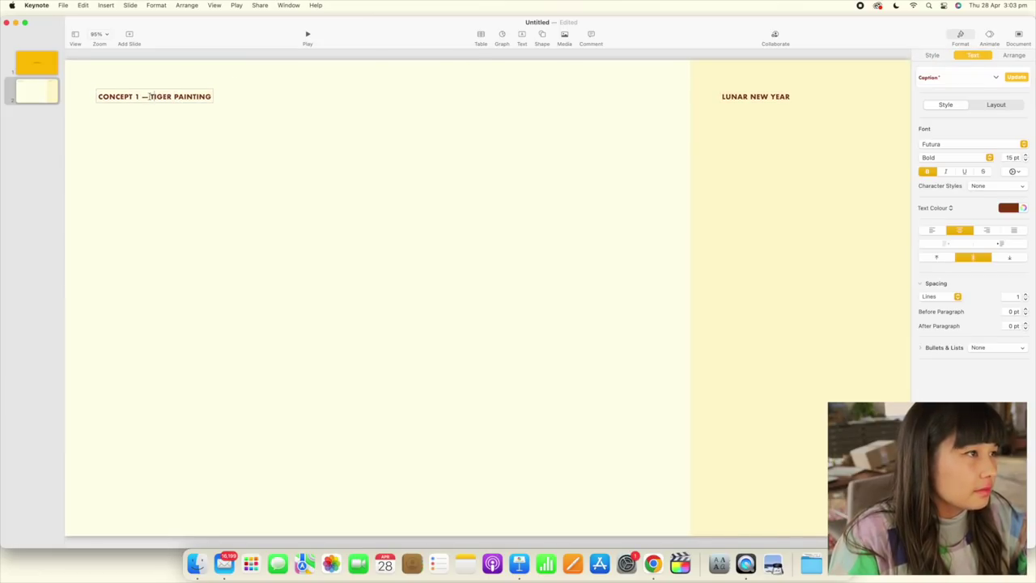
pyautogui.write('PROJECT')
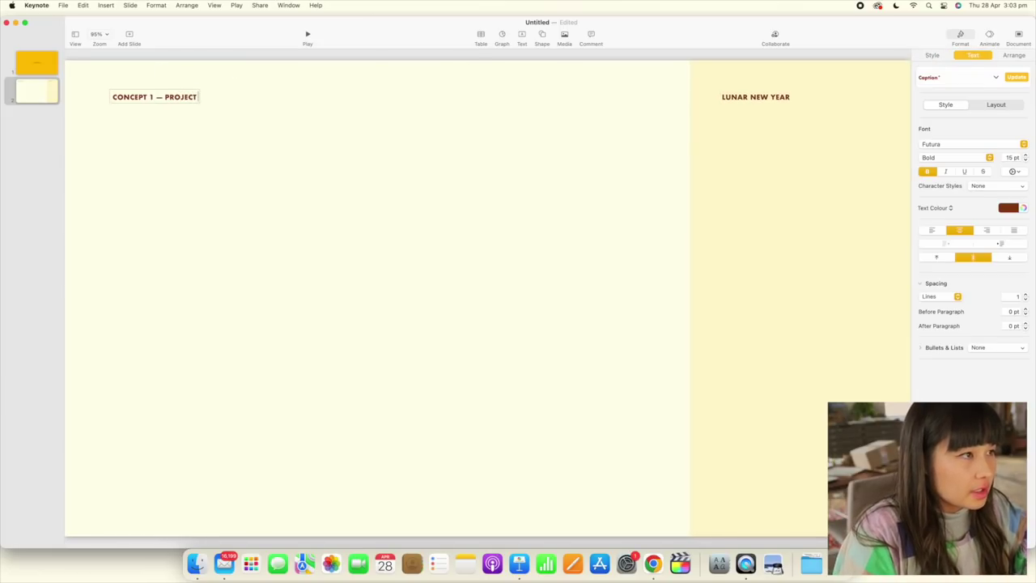
pyautogui.write(' APPLE CORE')
# Left-align the main heading's text and shift its box slightly to the right
pyautogui.press('super+a')
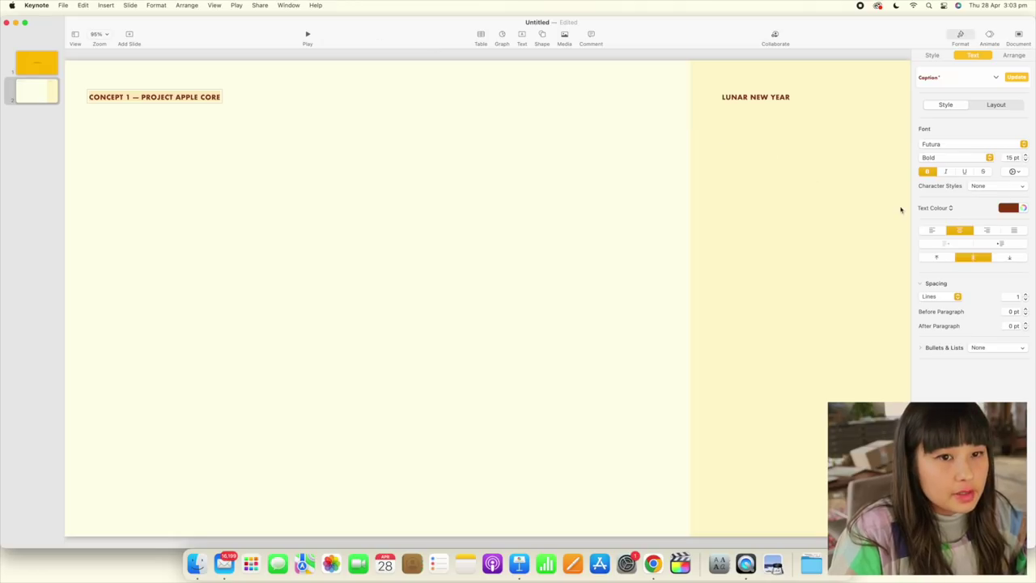
pyautogui.click(939, 230)
pyautogui.click(377, 208)
pyautogui.moveTo(157, 97); pyautogui.dragTo(171, 96)
pyautogui.click(304, 96)
# Replace the side panel heading with "TIGER PAINTING" and start a new line below it
pyautogui.click(787, 97)
pyautogui.click(786, 97)
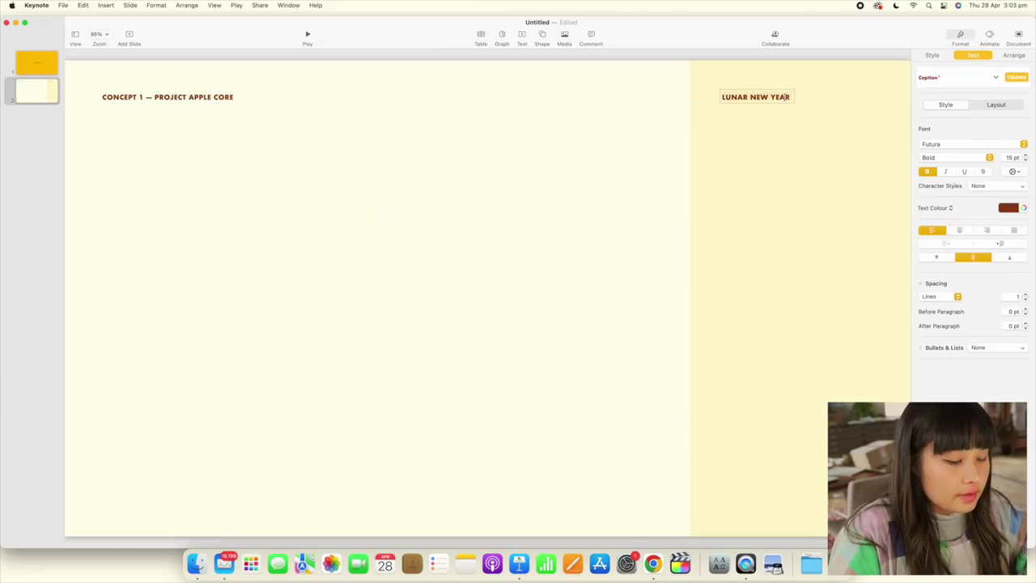
pyautogui.press('super+a')
pyautogui.write('TIGER LO')
pyautogui.press('BackSpace')
pyautogui.press('BackSpace')
pyautogui.press('BackSpace')
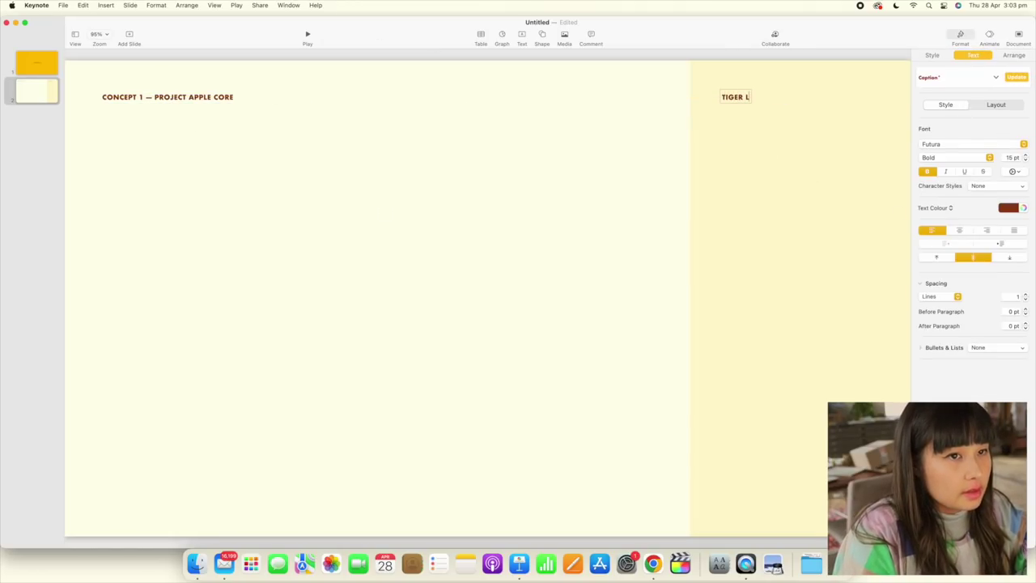
pyautogui.write('PAINTING')
pyautogui.press('Return')
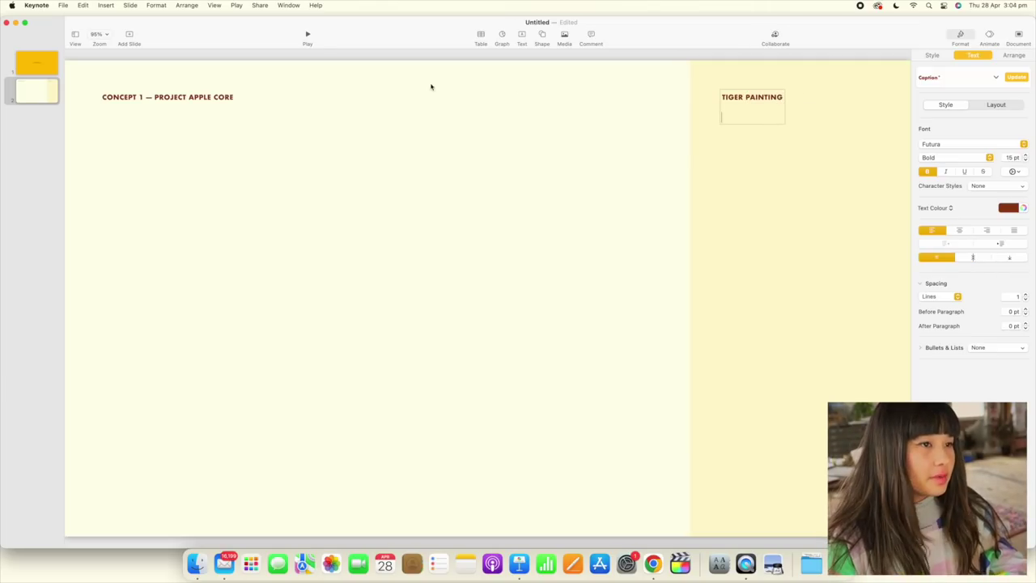
# Switch to Finder and preview EXAMPLE 1.jpg in the ASSETS FOR MOCKUP PRESO folder
pyautogui.press('super+Tab')
pyautogui.press('space')
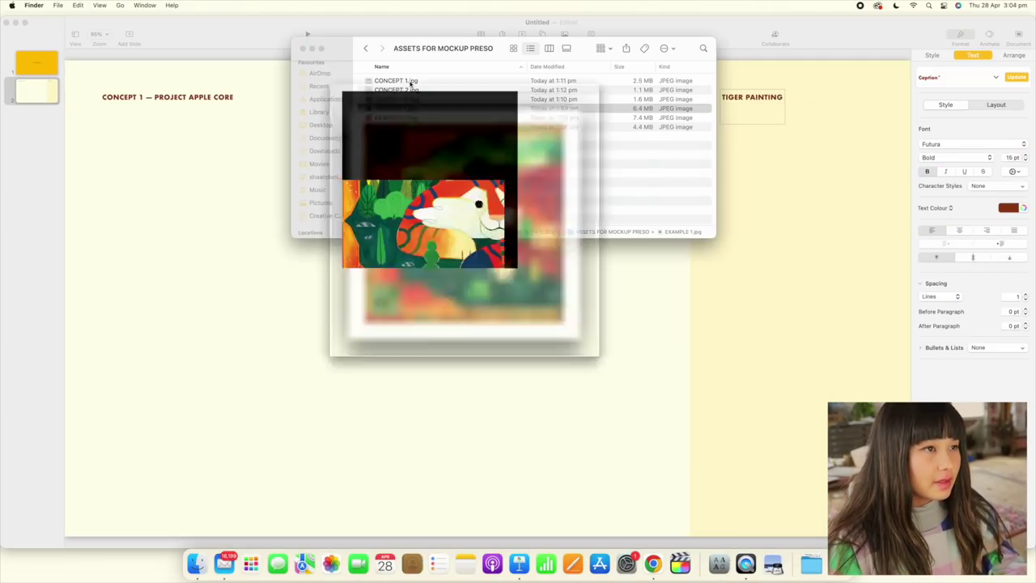
pyautogui.press('space')
pyautogui.press('space')
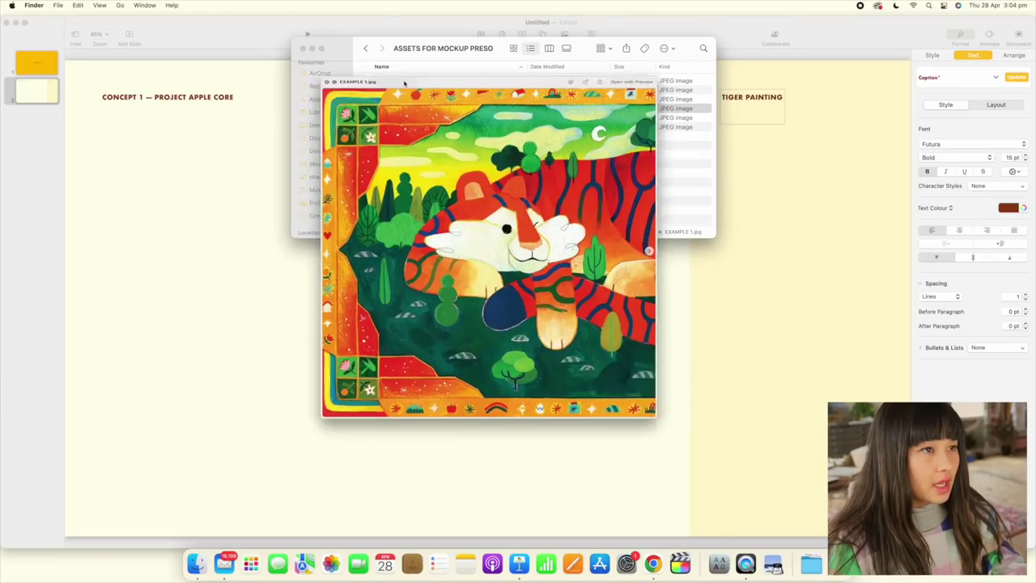
pyautogui.press('space')
# Preview CONCEPT 1.jpg, add it to the second slide in Keynote, and move it fully into view on the slide
pyautogui.click(399, 81)
pyautogui.press('space')
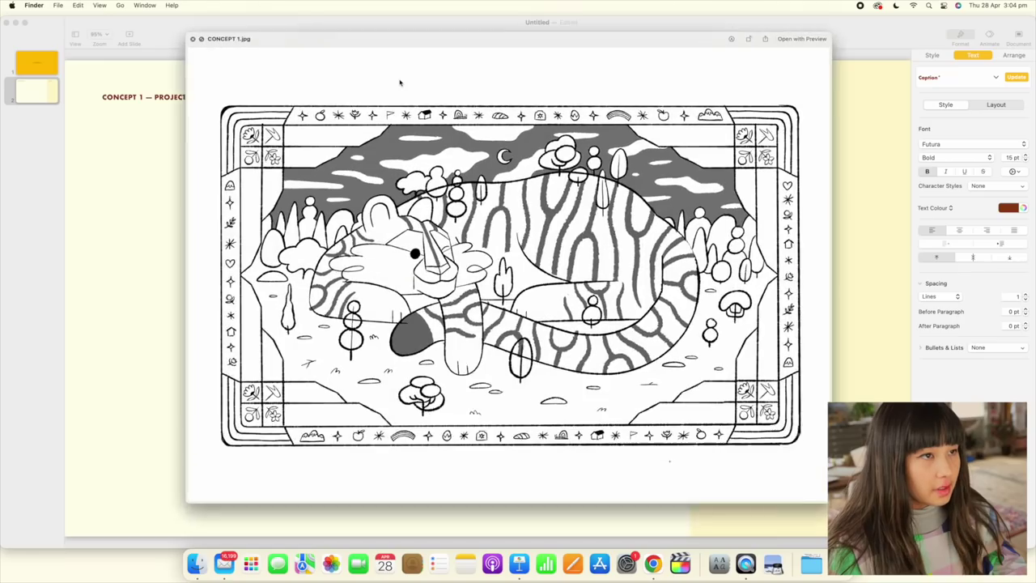
pyautogui.press('space')
pyautogui.moveTo(399, 81); pyautogui.dragTo(180, 213)
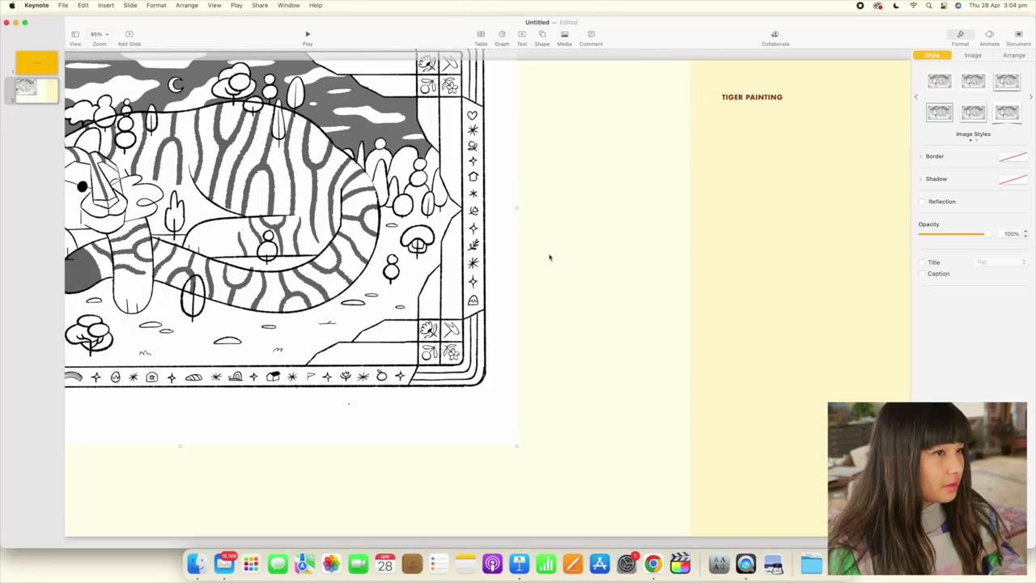
pyautogui.moveTo(362, 238)
pyautogui.mouseDown()
pyautogui.moveTo(505, 331)
pyautogui.moveTo(482, 329)
pyautogui.moveTo(529, 333)
pyautogui.mouseUp()
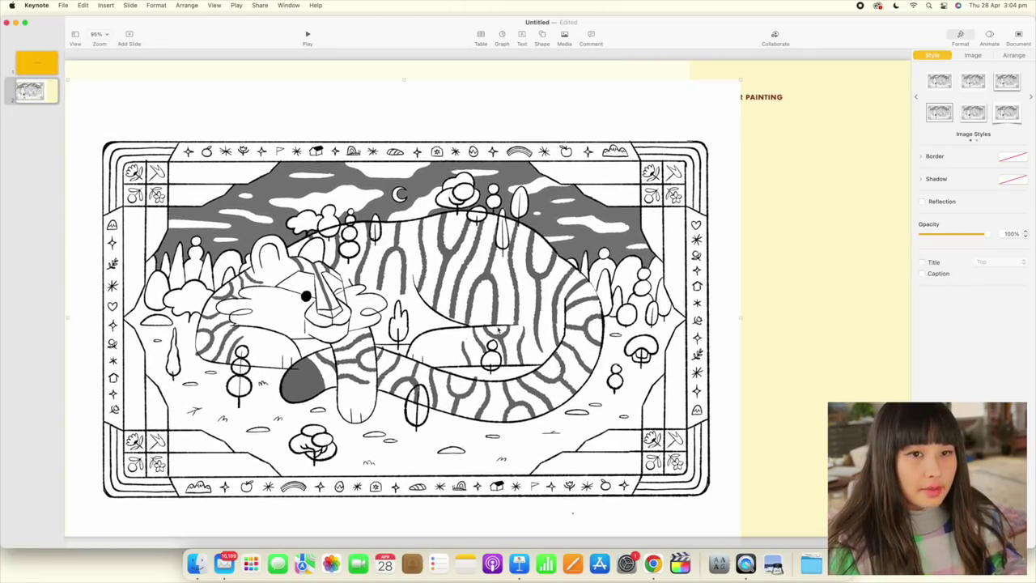
# Make the white background of the tiger sketch transparent with Instant Alpha
pyautogui.click(974, 55)
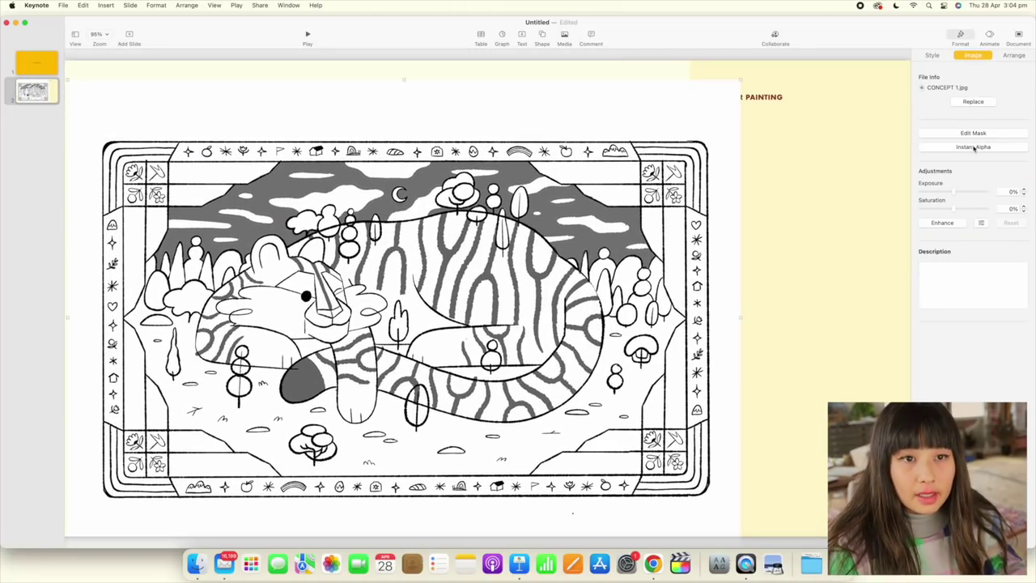
pyautogui.click(973, 147)
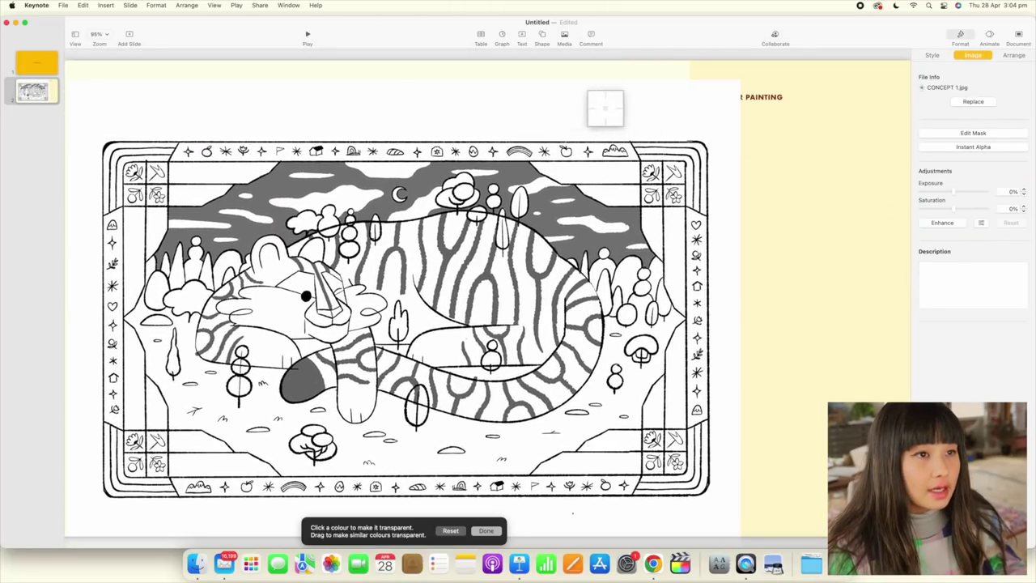
pyautogui.moveTo(605, 110); pyautogui.dragTo(474, 338)
# Scale the tiger sketch down and place it directly below the main heading, at about x 82 pt, y 122 pt
pyautogui.moveTo(709, 142); pyautogui.dragTo(602, 190)
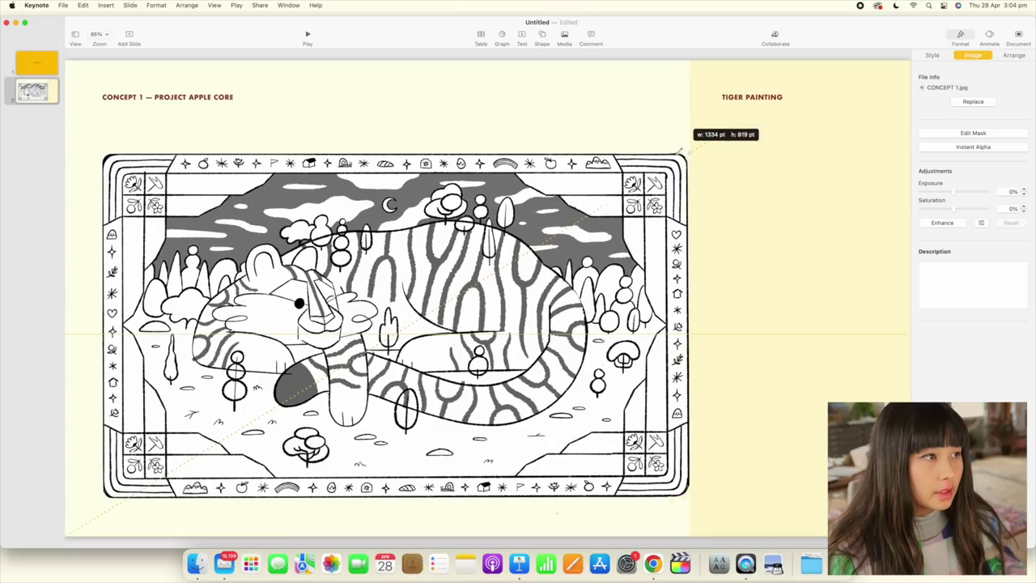
pyautogui.moveTo(547, 243); pyautogui.dragTo(546, 155)
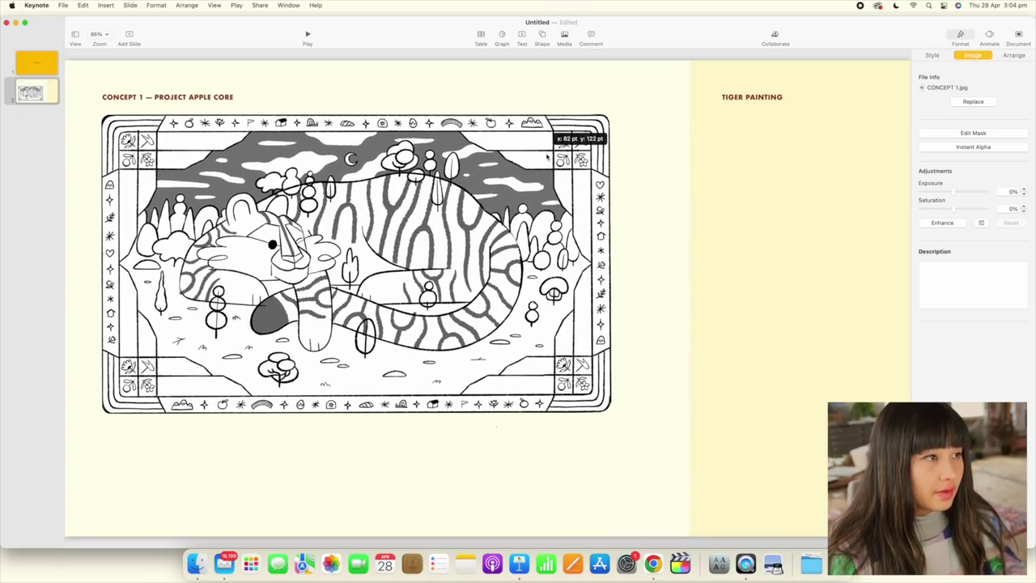
# Duplicate the main heading to just below the sketch's left end and change the copy's text to "STYLE"
pyautogui.click(486, 107)
pyautogui.moveTo(216, 97); pyautogui.dragTo(225, 437)
pyautogui.press('super+a')
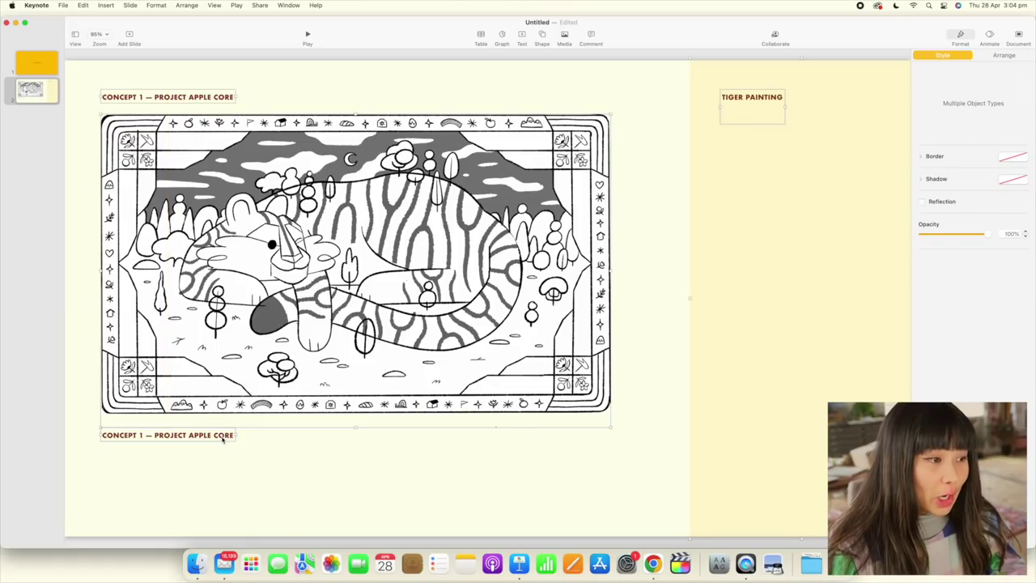
pyautogui.tripleClick(223, 437)
pyautogui.write('STYLE')
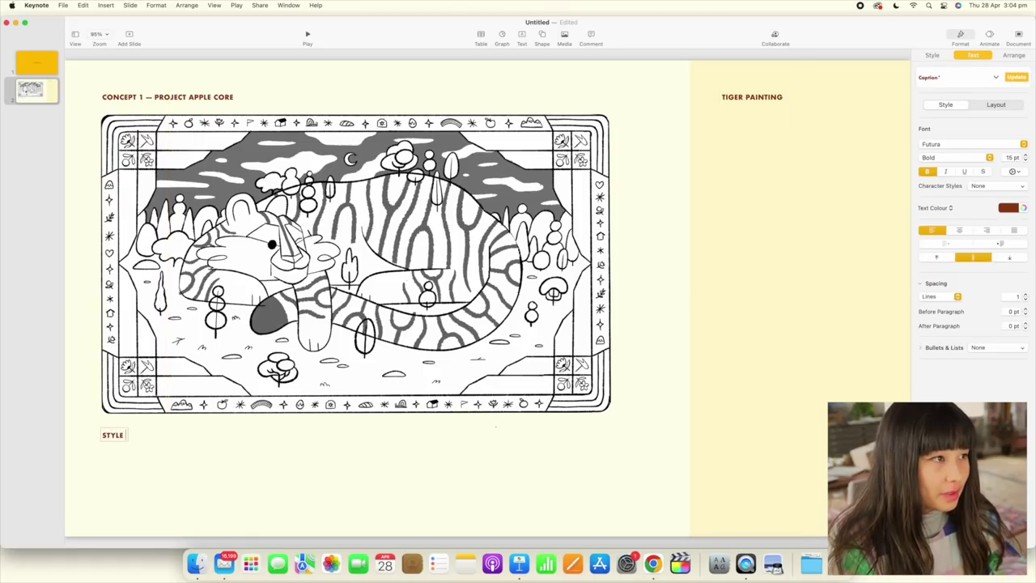
# Duplicate the "STYLE" label further right beneath the sketch and change the copy's text to "PROPOSED PALETTE"
pyautogui.moveTo(118, 441); pyautogui.dragTo(397, 441)
pyautogui.tripleClick(396, 439)
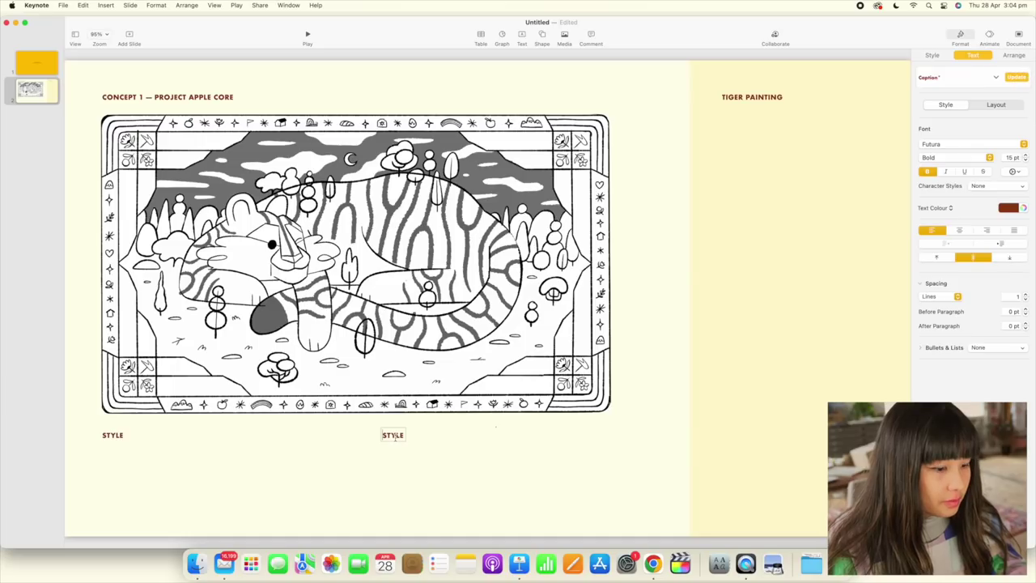
pyautogui.write('PROPOSED PA')
pyautogui.write('LETTE')
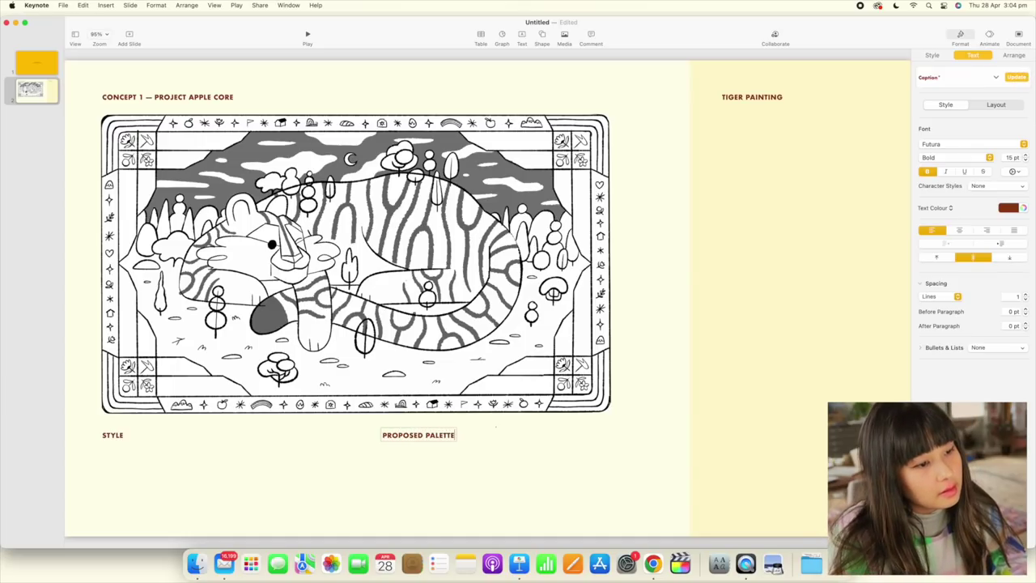
# Extend the "STYLE" label below the sketch to read "STYLE EXAMPLE"
pyautogui.click(112, 434)
pyautogui.write('EXAMPLE')
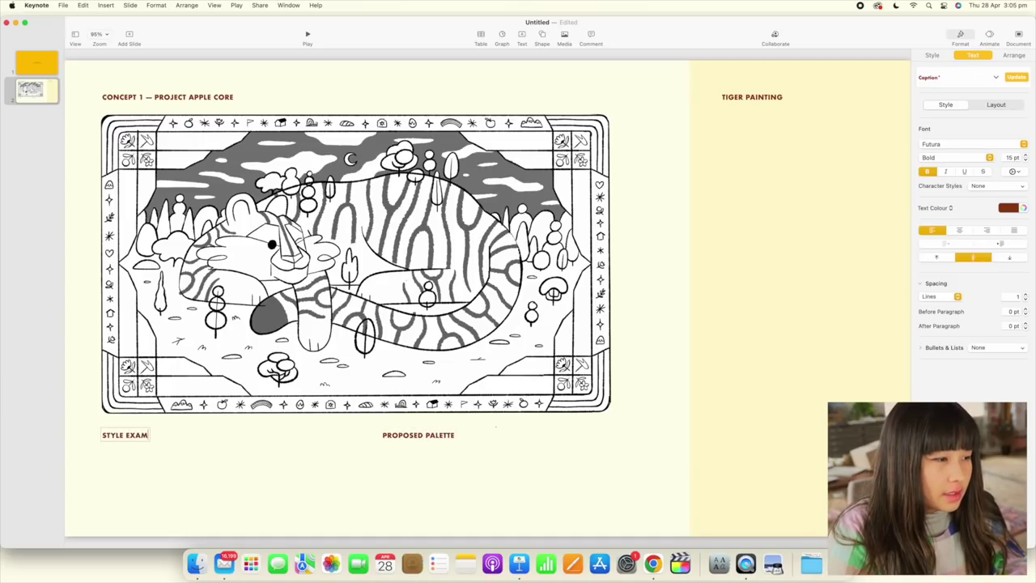
pyautogui.click(292, 442)
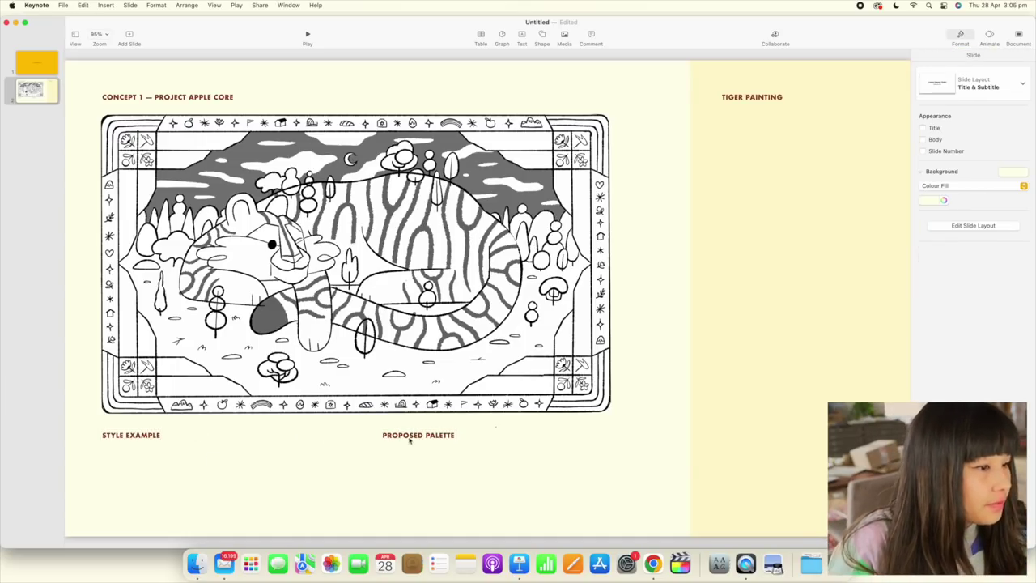
# Below the "TIGER PAINTING" heading, add "A vibrant and playful tiger painting for the Lunar New Year 2022." in non-bold Futura Medium
pyautogui.click(758, 113)
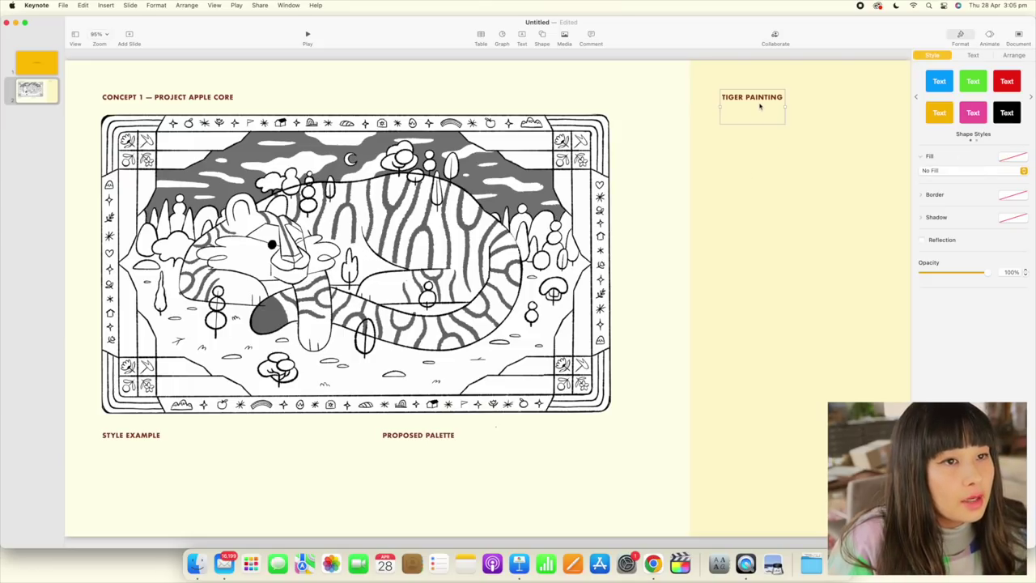
pyautogui.click(730, 118)
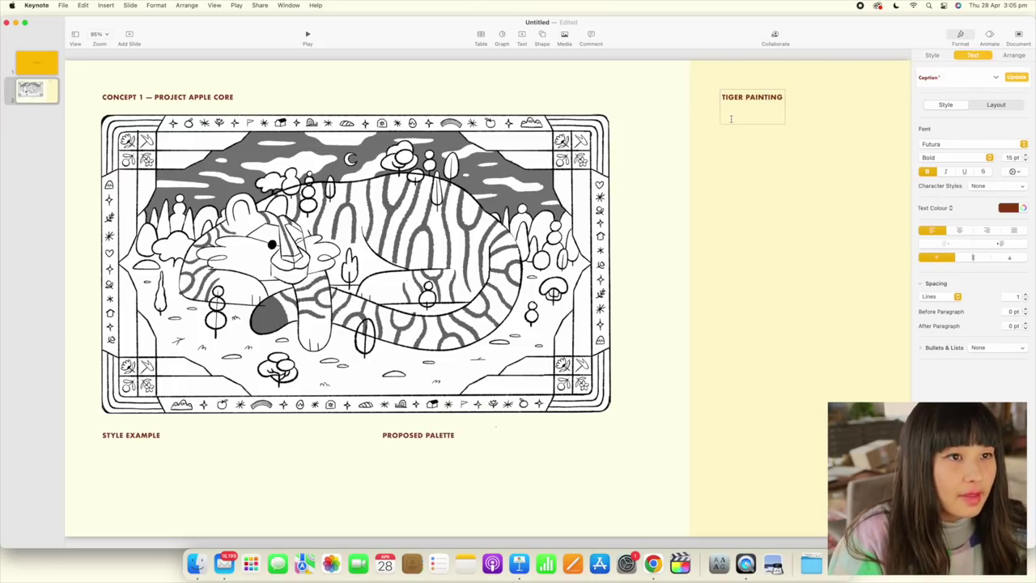
pyautogui.click(926, 171)
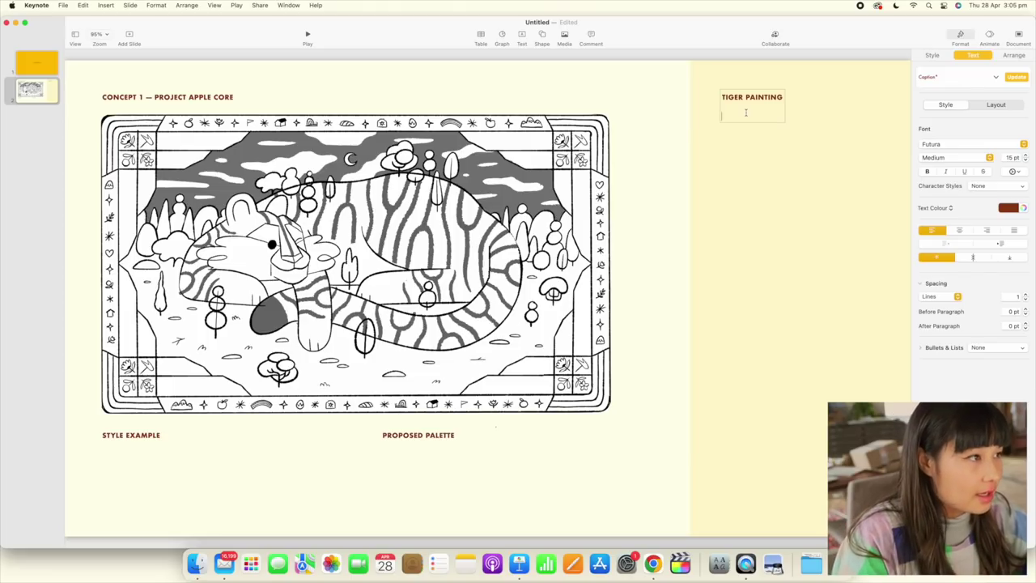
pyautogui.write('ibrant')
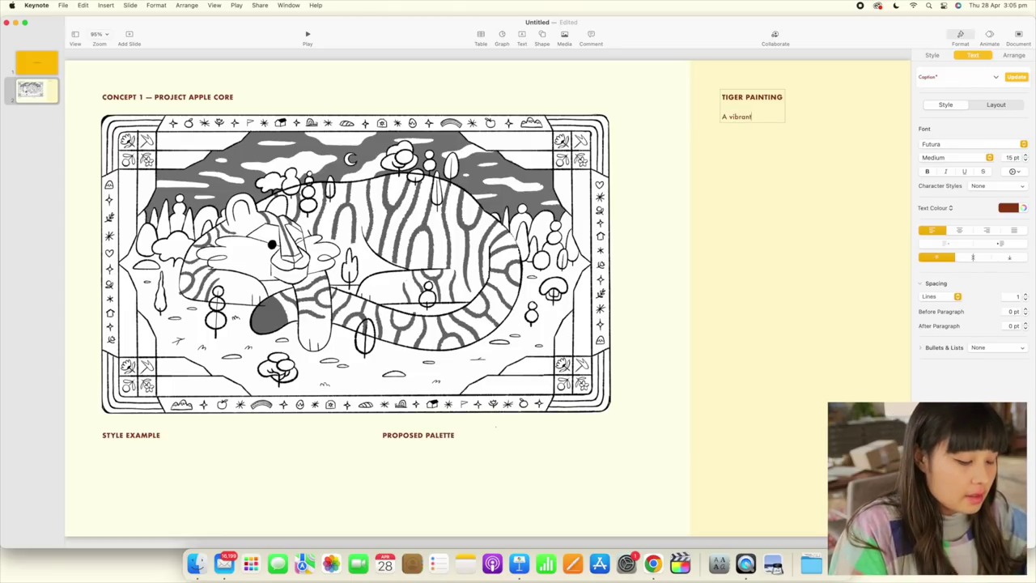
pyautogui.write(' and playful tiger')
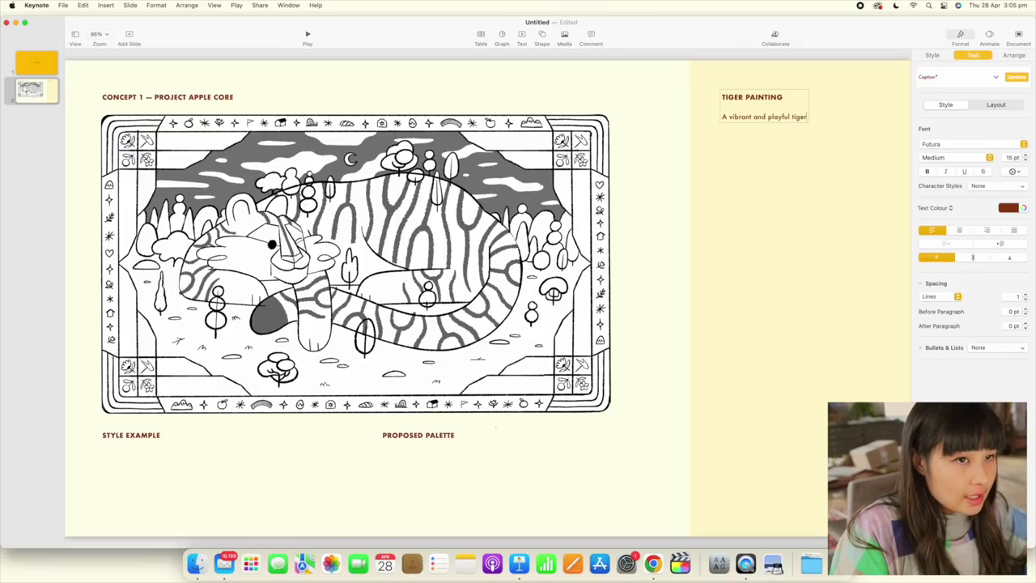
pyautogui.write(' painting for the Lu')
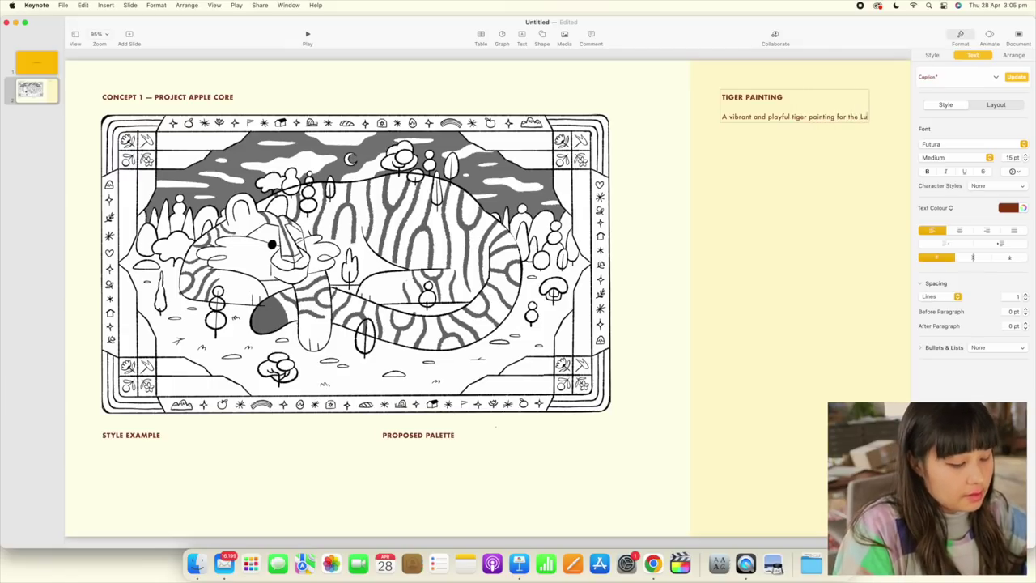
pyautogui.write('nar New Year')
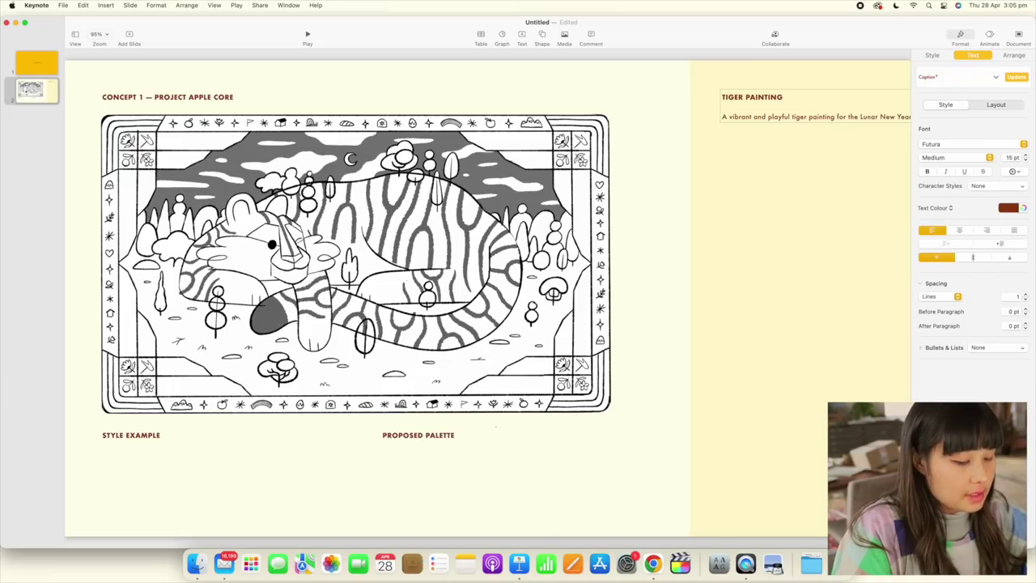
pyautogui.click(749, 164)
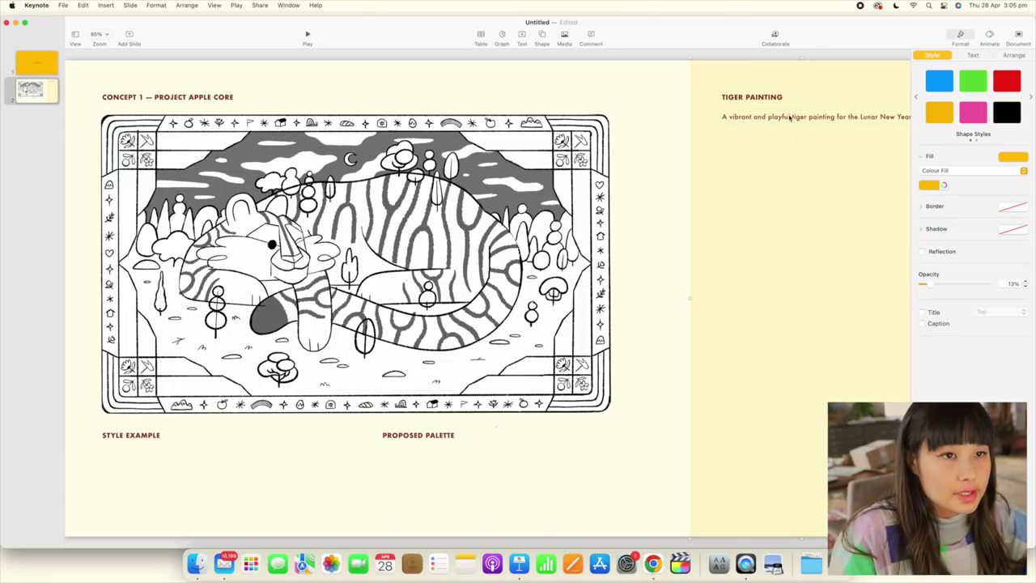
# Resize the tiger description box so its text wraps inside the pale yellow panel, and widen the panel toward the sketch
pyautogui.click(790, 118)
pyautogui.moveTo(909, 119); pyautogui.dragTo(812, 111)
pyautogui.moveTo(708, 122); pyautogui.dragTo(766, 116)
pyautogui.click(689, 297)
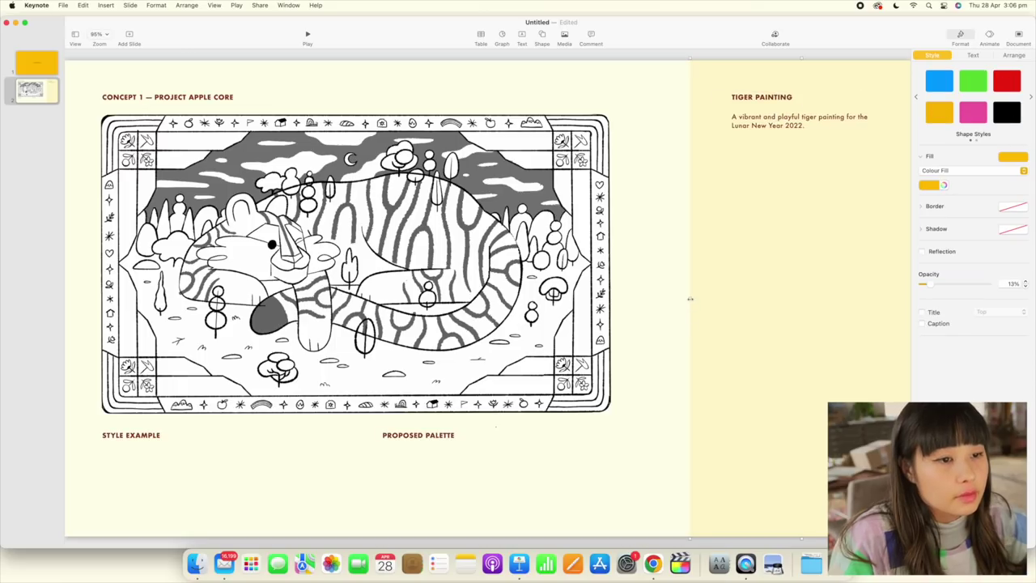
pyautogui.moveTo(688, 297); pyautogui.dragTo(654, 301)
# Continue the tiger description after "2022." with "This piece will be painted with mixed media"
pyautogui.doubleClick(738, 128)
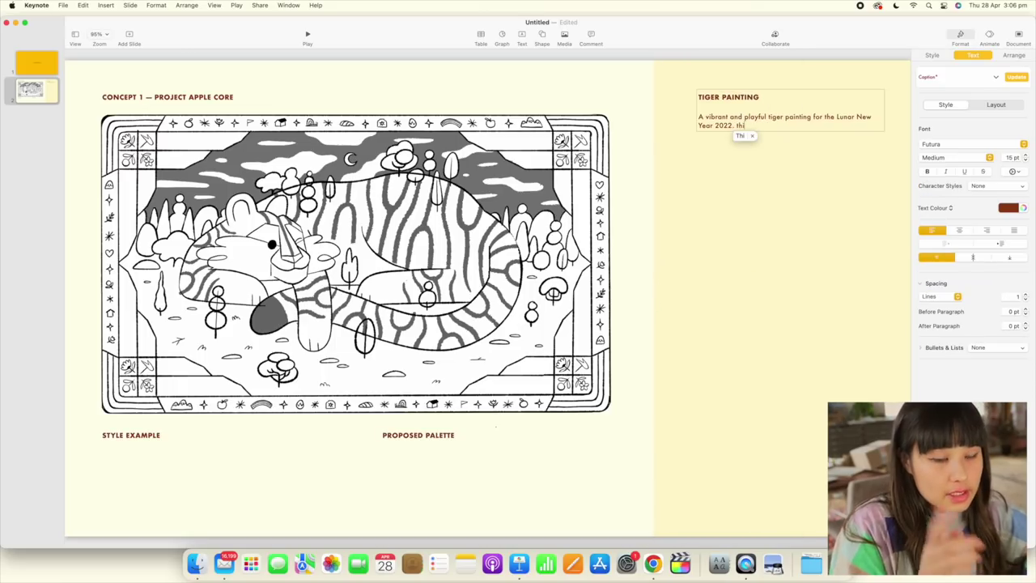
pyautogui.write('th')
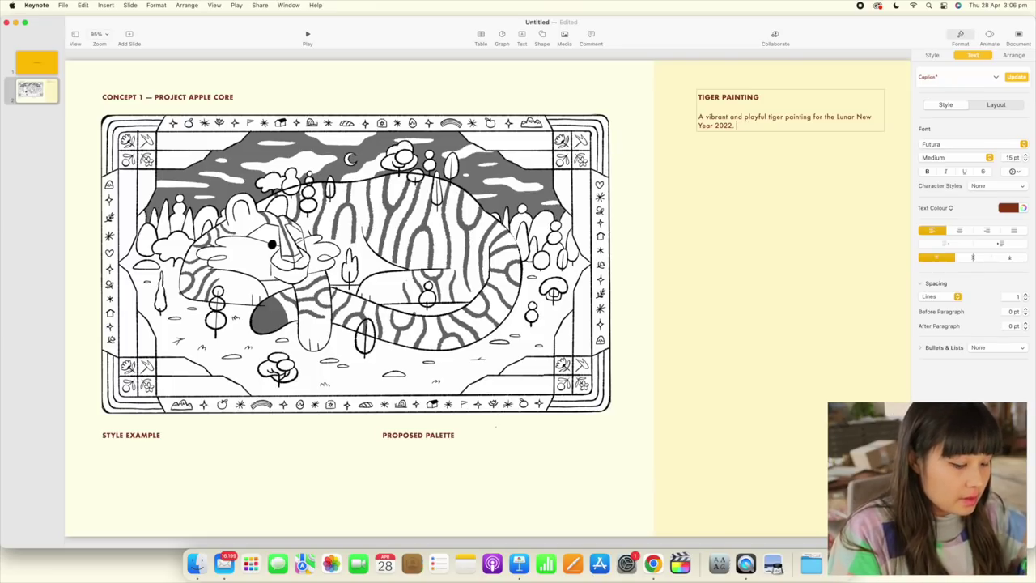
pyautogui.write('This piece will be pa')
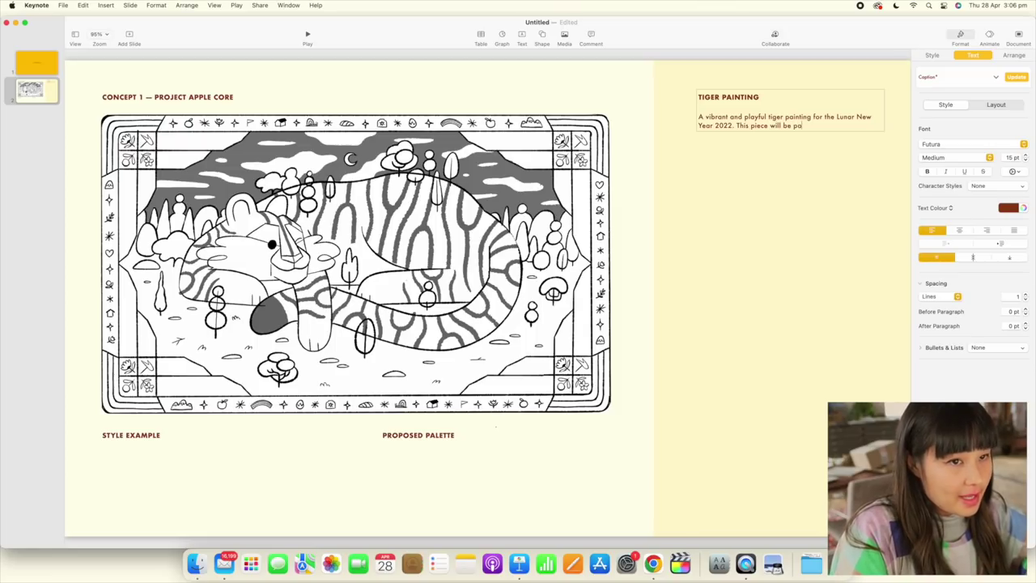
pyautogui.write('inted w')
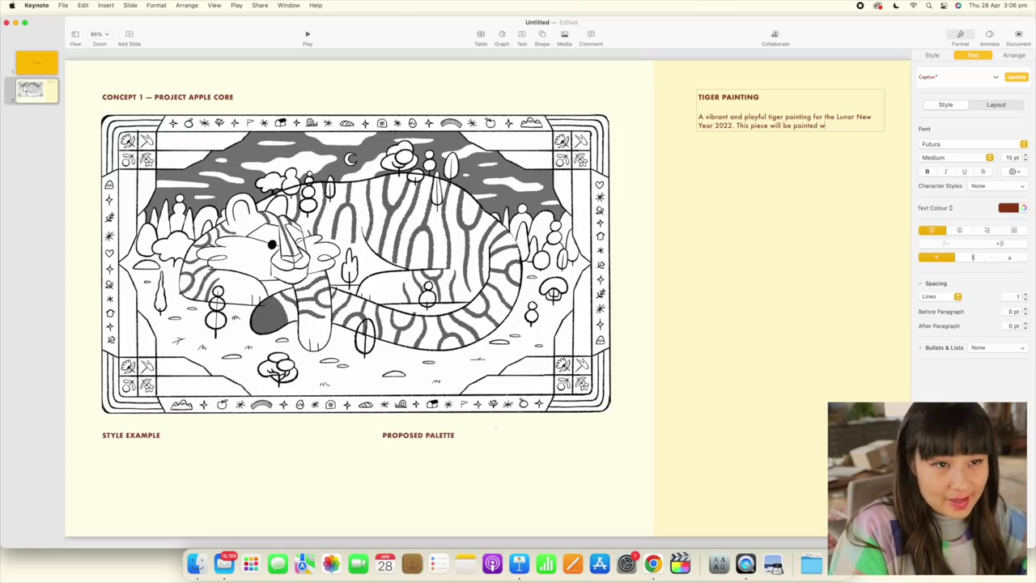
pyautogui.write('ithith mixed med')
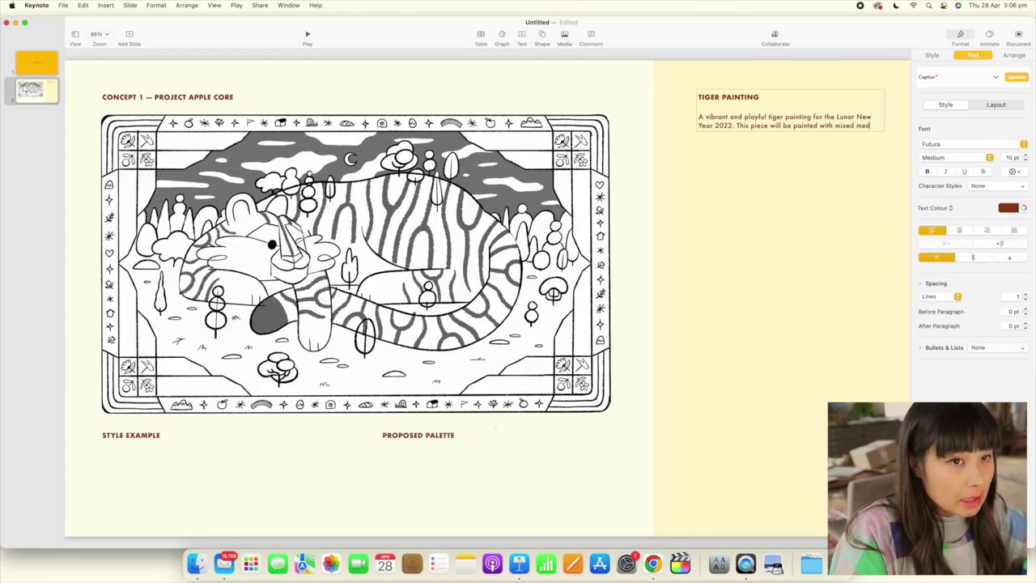
# Finish the mixed media sentence with "(acrylic gouache, acrylic ink and coloured pencil)."
pyautogui.write('(gouache')
pyautogui.press('BackSpace')
pyautogui.press('BackSpace')
pyautogui.press('BackSpace')
pyautogui.press('BackSpace')
pyautogui.press('BackSpace')
pyautogui.press('BackSpace')
pyautogui.press('BackSpace')
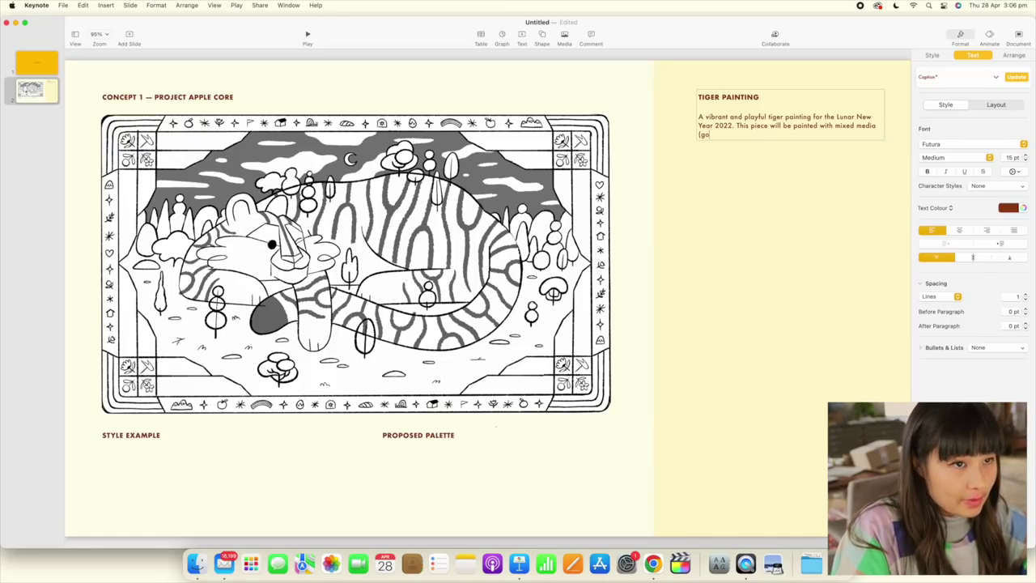
pyautogui.write('acrylic go')
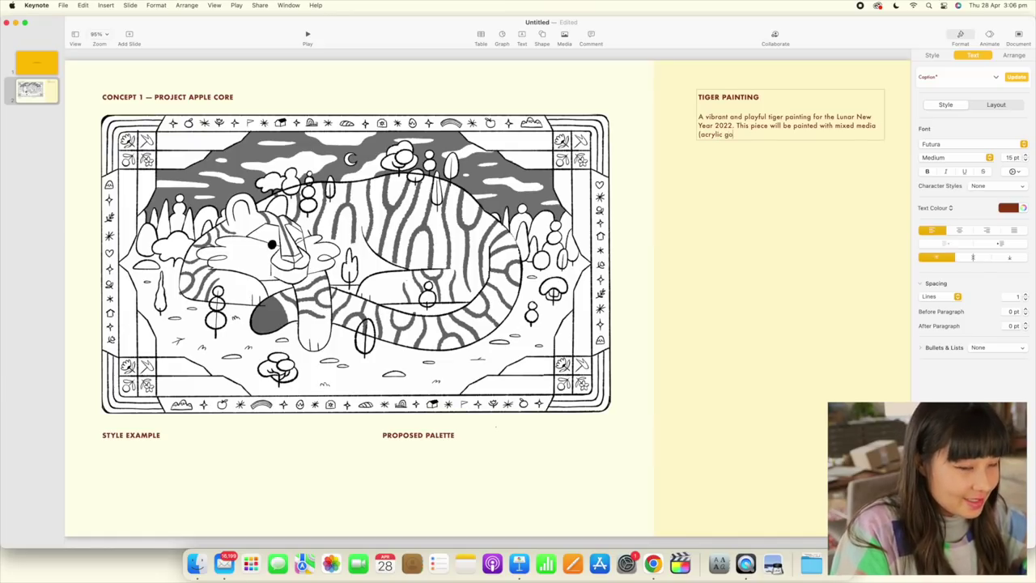
pyautogui.write('uache, w')
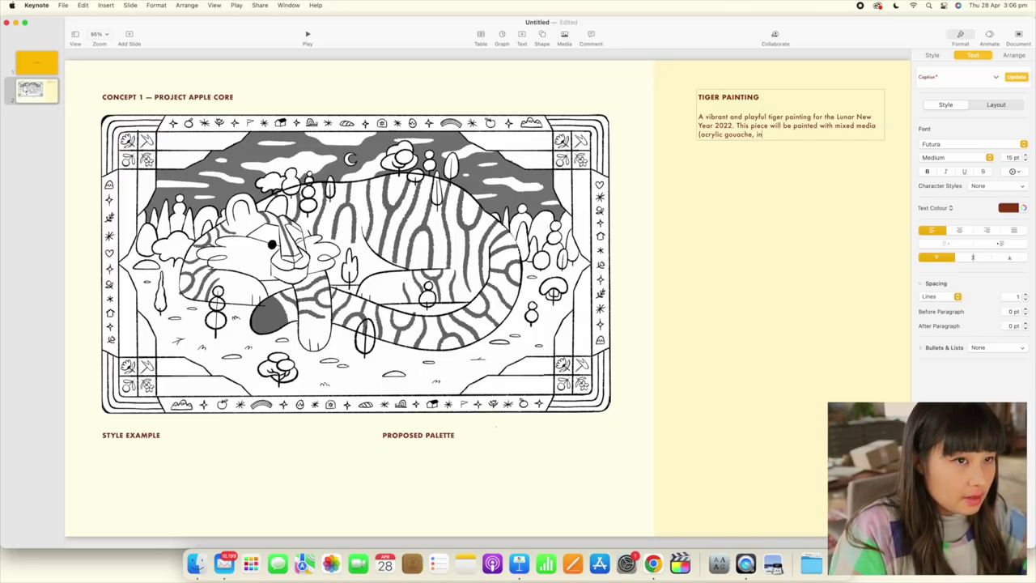
pyautogui.press('BackSpace')
pyautogui.press('BackSpace')
pyautogui.write('rylic in')
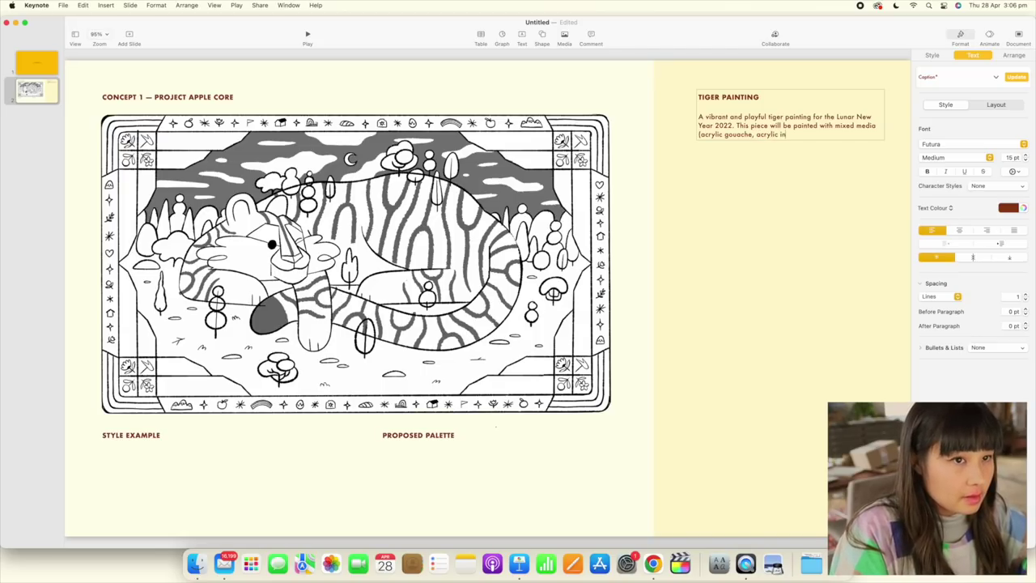
pyautogui.write('k and coloured pencil')
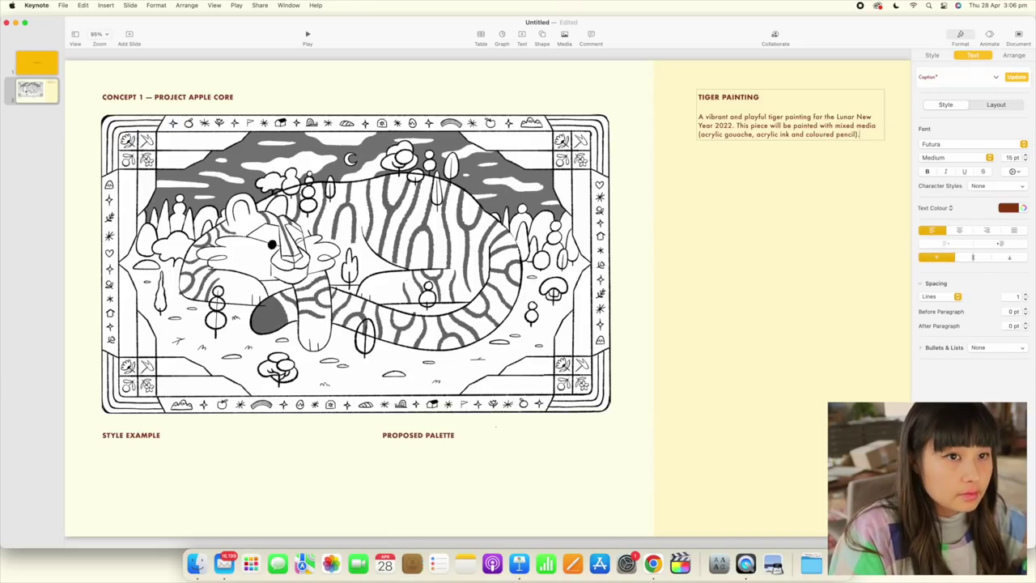
pyautogui.write(').')
# Start a separate paragraph in the tiger description with "The piece incorporates symbolism from Peranakan art"
pyautogui.press('Return')
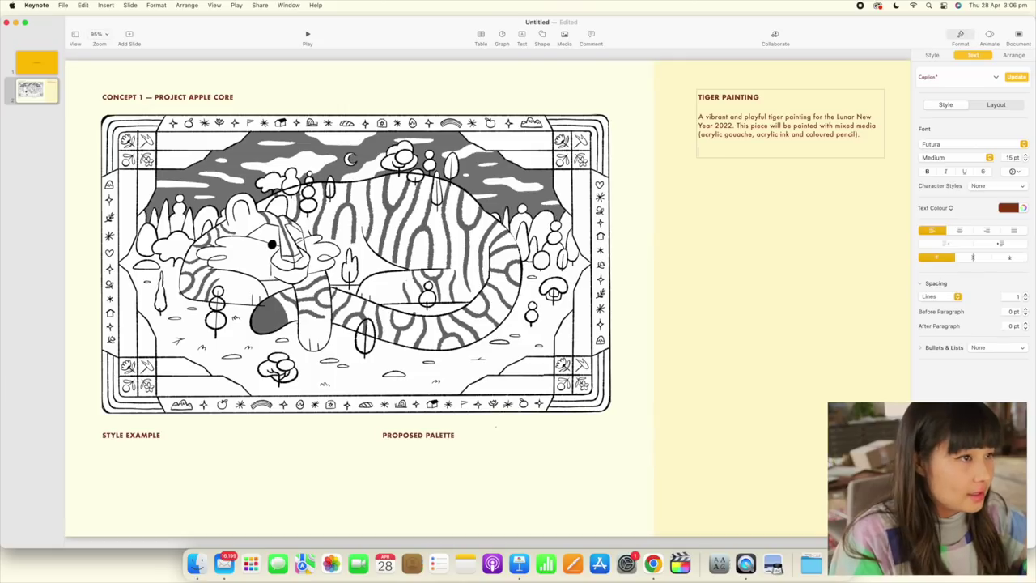
pyautogui.write('The piece')
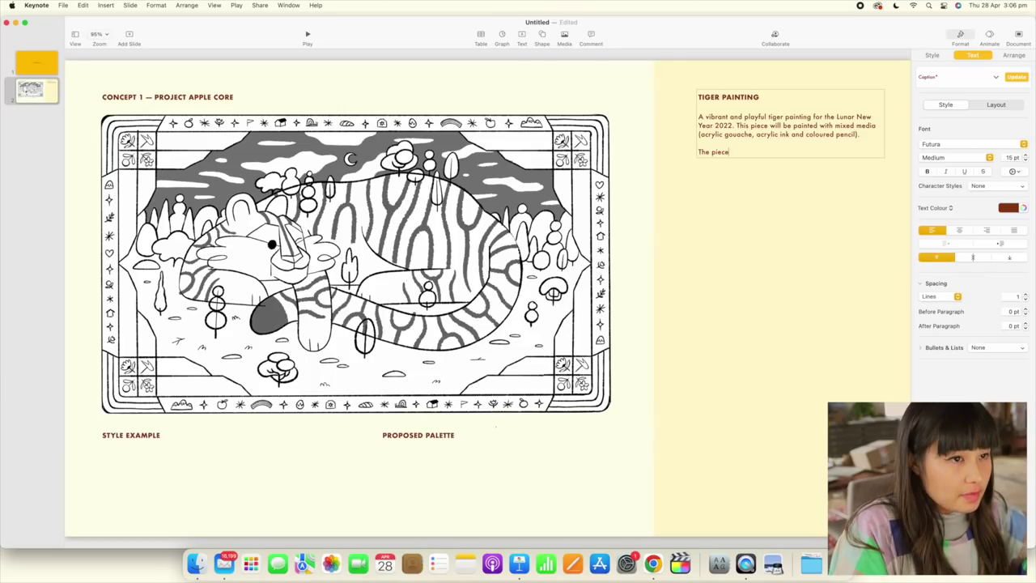
pyautogui.write(' incorpor')
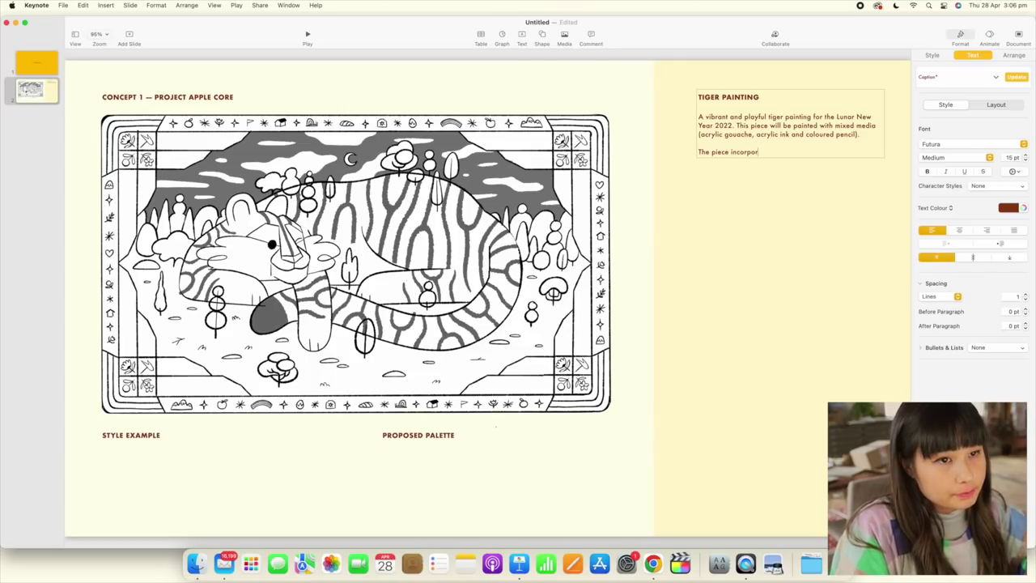
pyautogui.write('ates')
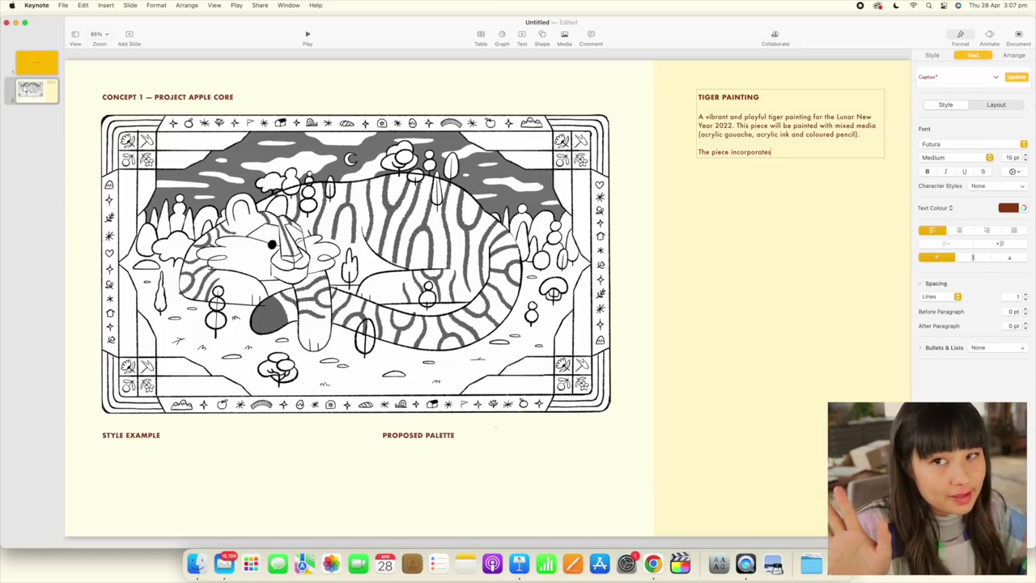
pyautogui.write(' symbolis')
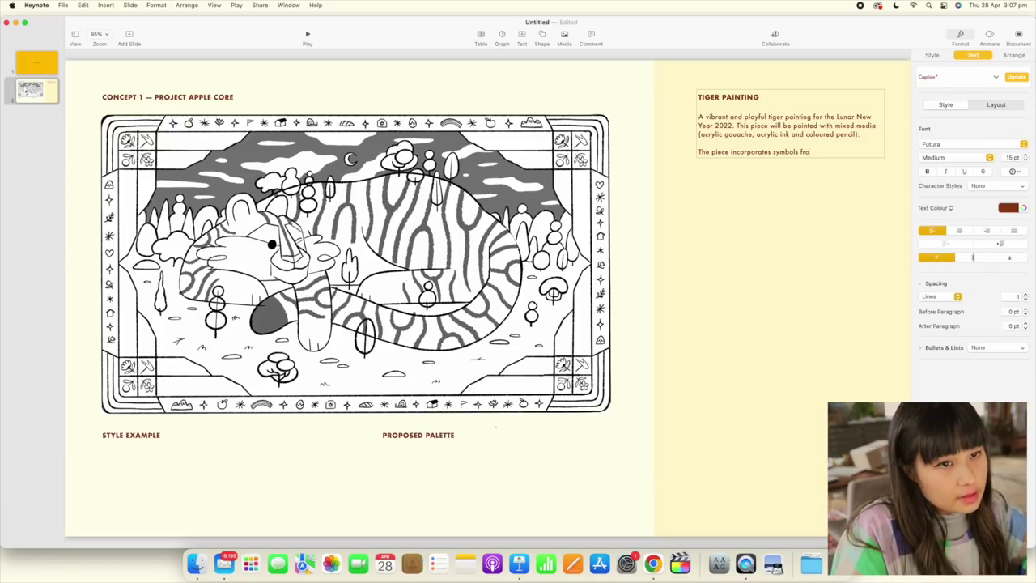
pyautogui.write('m ')
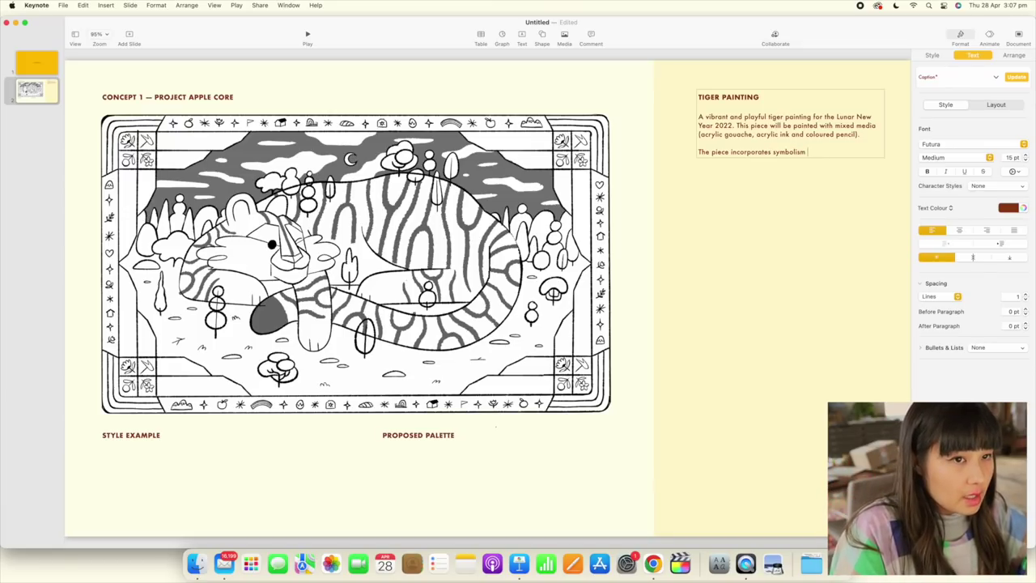
pyautogui.write('from Perana')
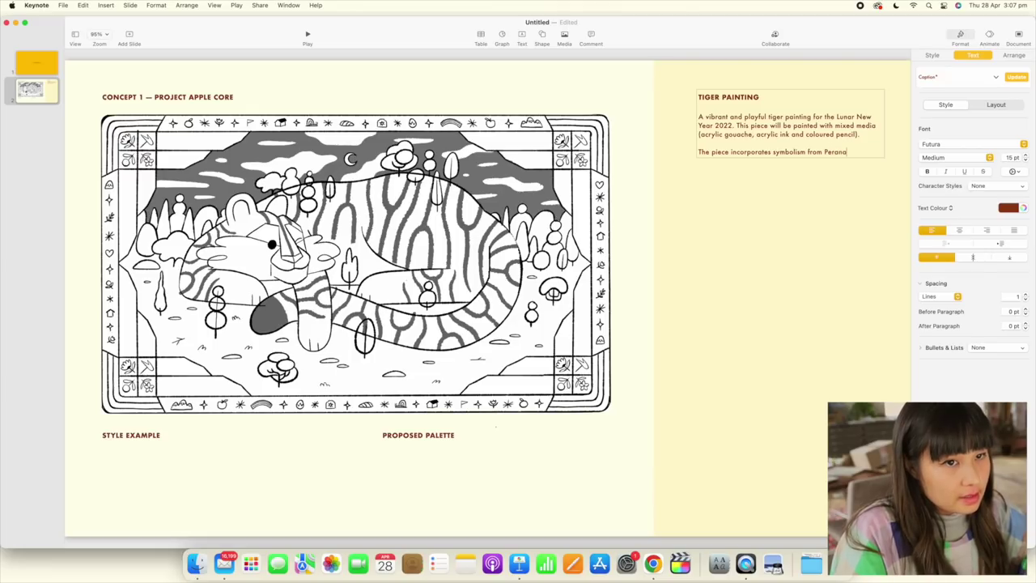
pyautogui.write('kan art')
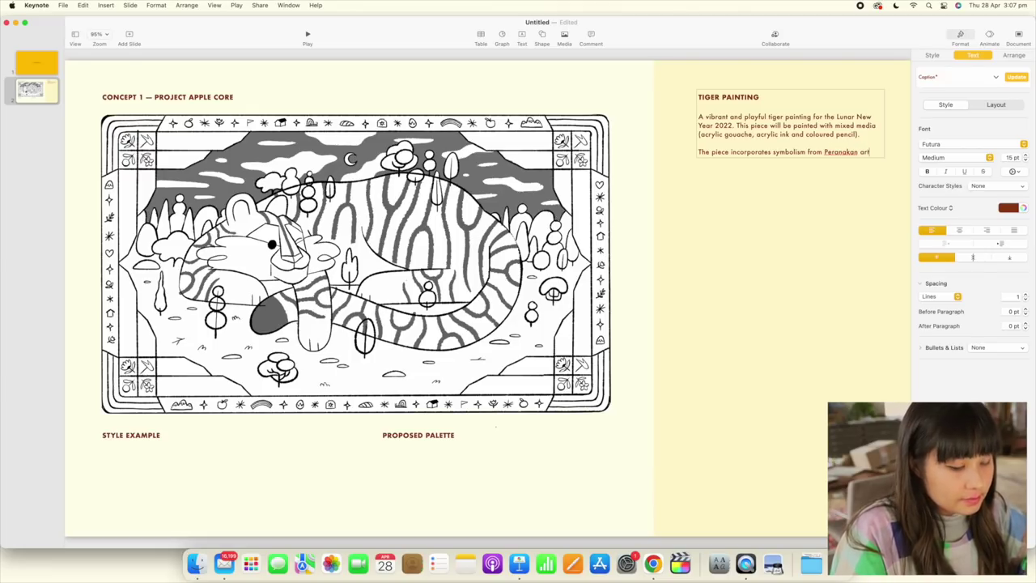
# Complete the second paragraph with "(my heritage) as well as common motifs found in my art practice." and leave a blank line after it
pyautogui.write(' (my heri')
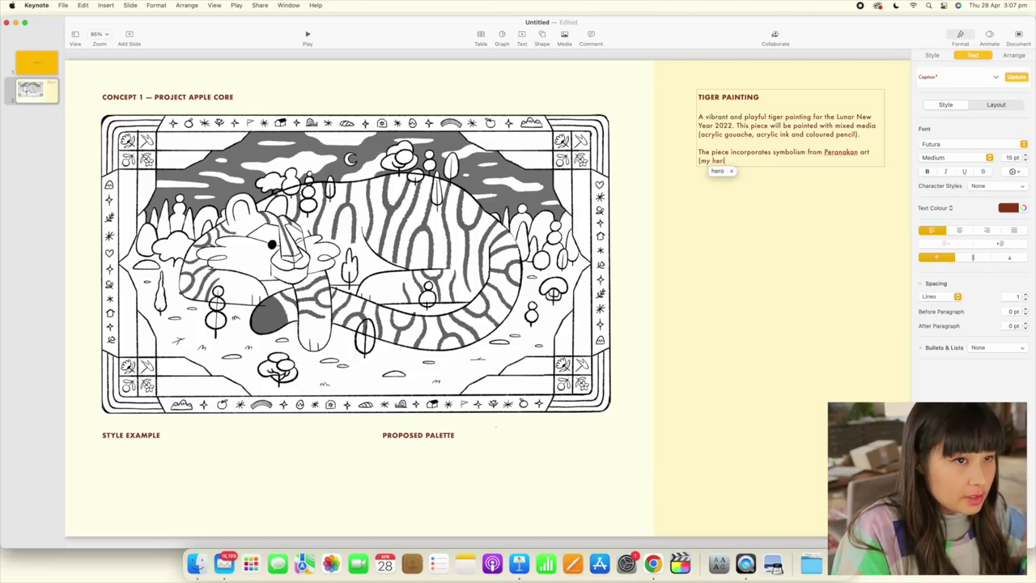
pyautogui.write('tage) as well as c')
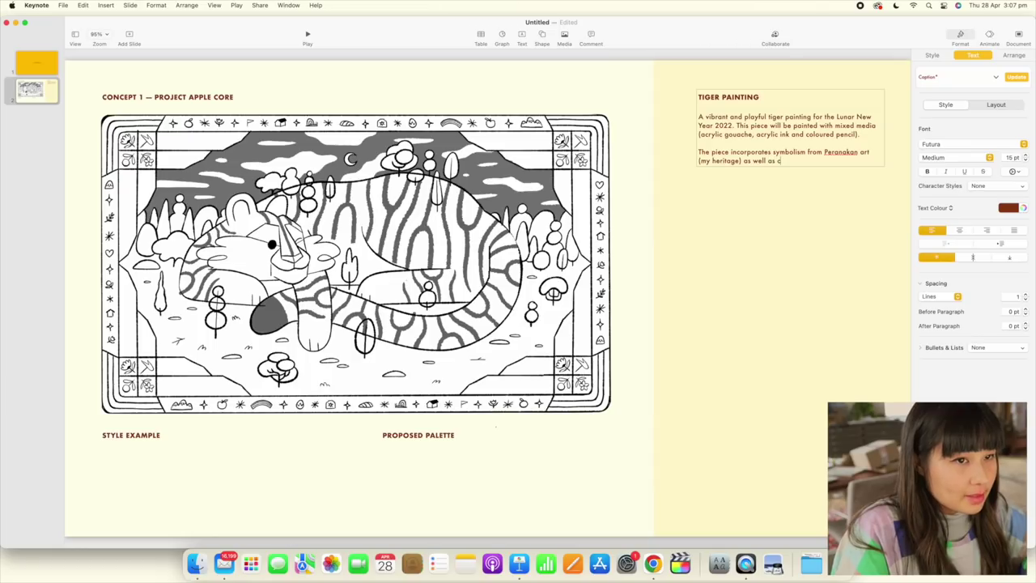
pyautogui.write('ommon motifs found in my ar')
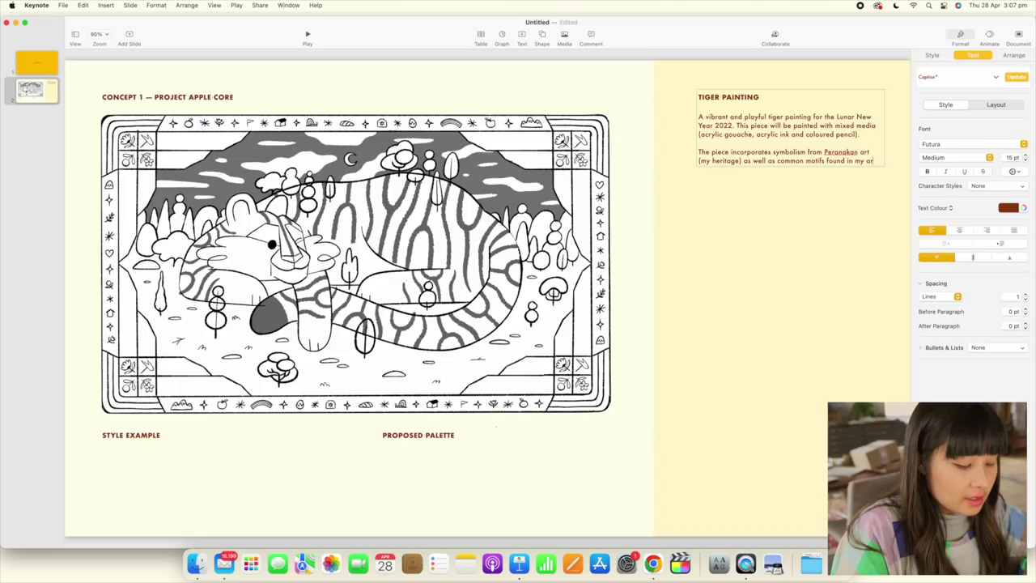
pyautogui.write('t practice.')
pyautogui.press('Return')
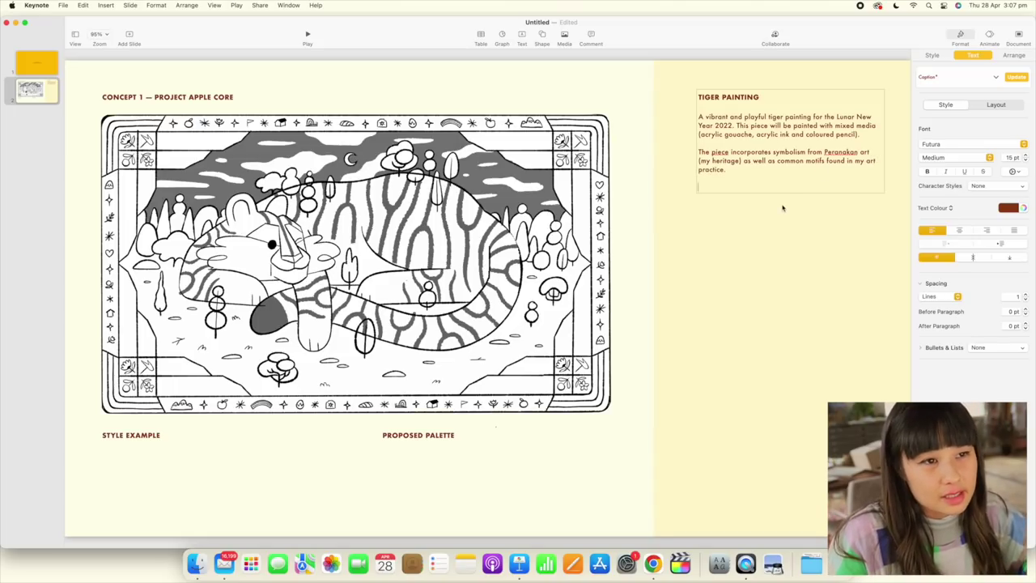
# Duplicate the tiger text block lower in the cream side column and change the copy's heading to "FEEDBACK REQUIRED"
pyautogui.press('Escape')
pyautogui.moveTo(789, 133); pyautogui.dragTo(789, 455)
pyautogui.click(727, 421)
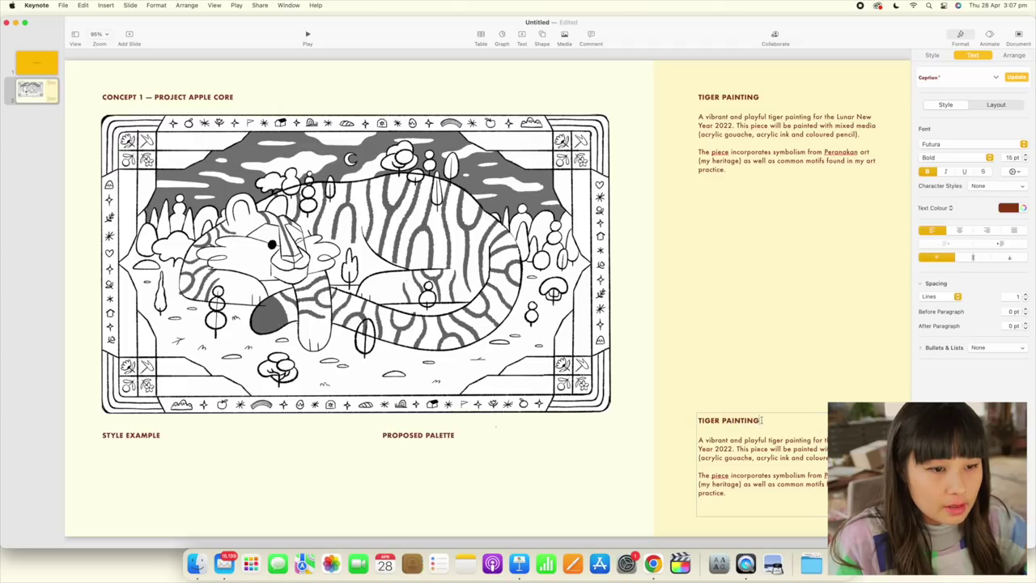
pyautogui.write('FEEDBACK REQUIRED')
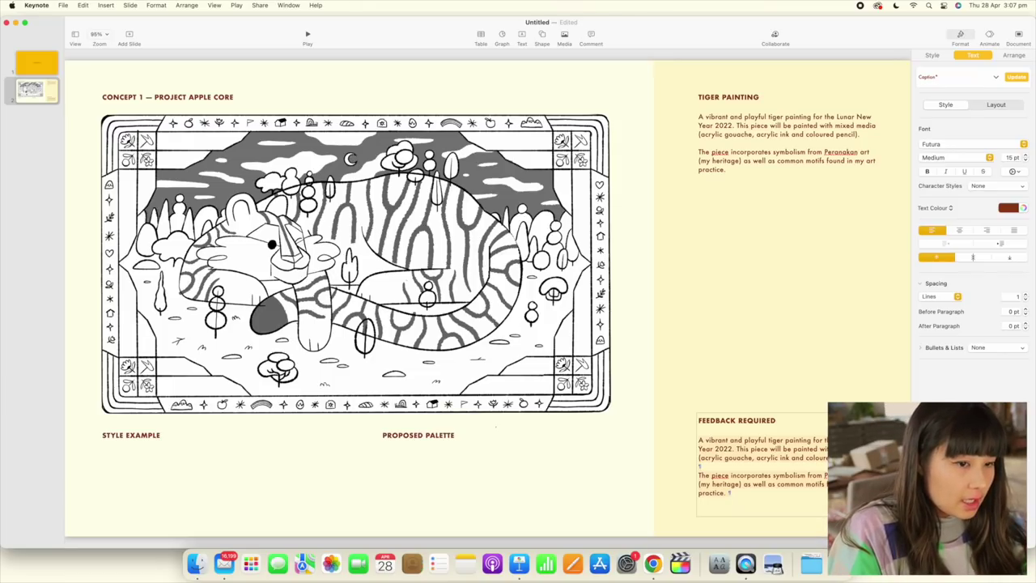
# Replace the feedback body with "Approval/Feedback on concept, style and" and align the block's heading with the PROPOSED PALETTE label
pyautogui.write('A')
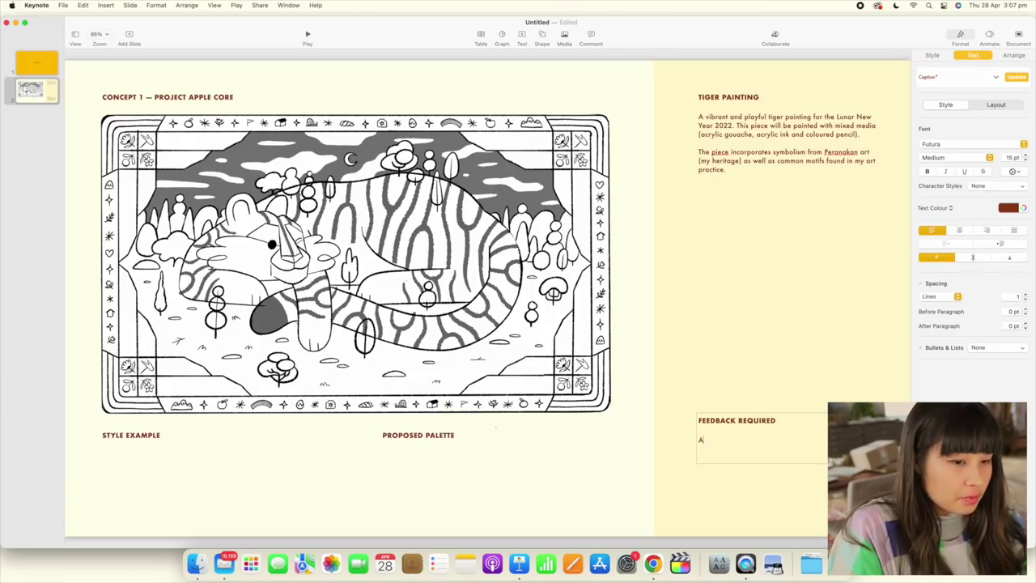
pyautogui.write('pproval/')
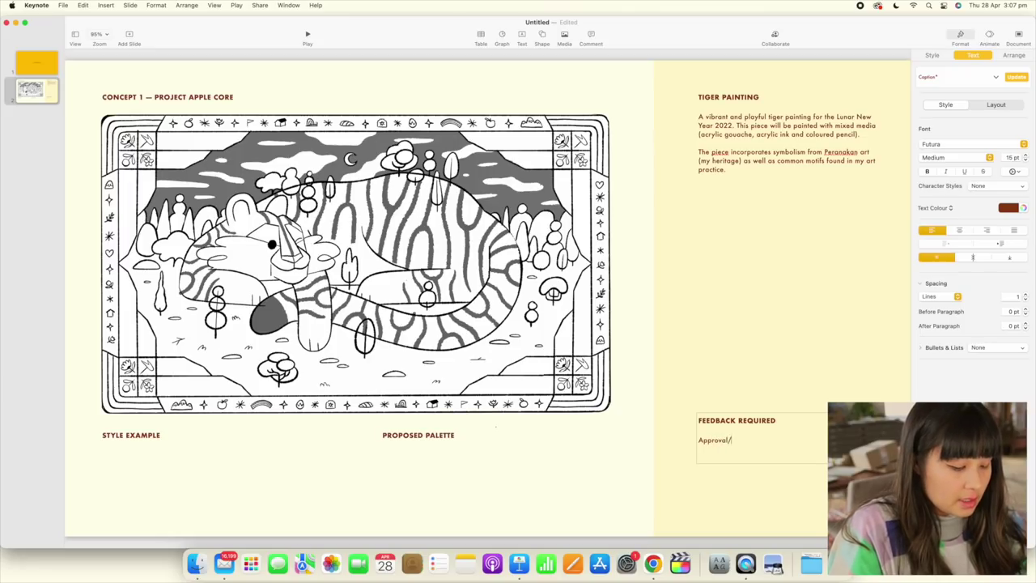
pyautogui.write('Feedback on concept, style an')
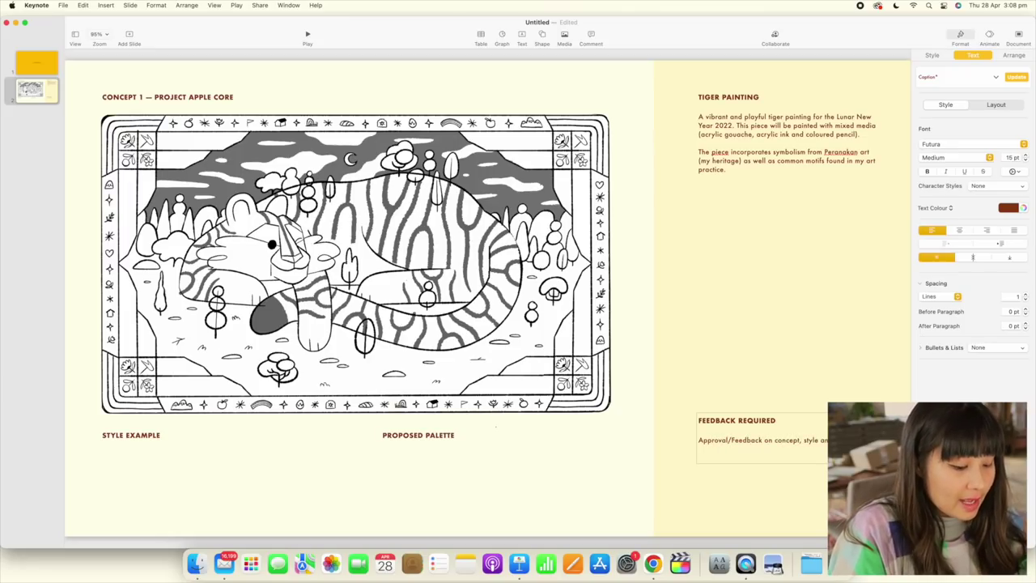
pyautogui.press('Escape')
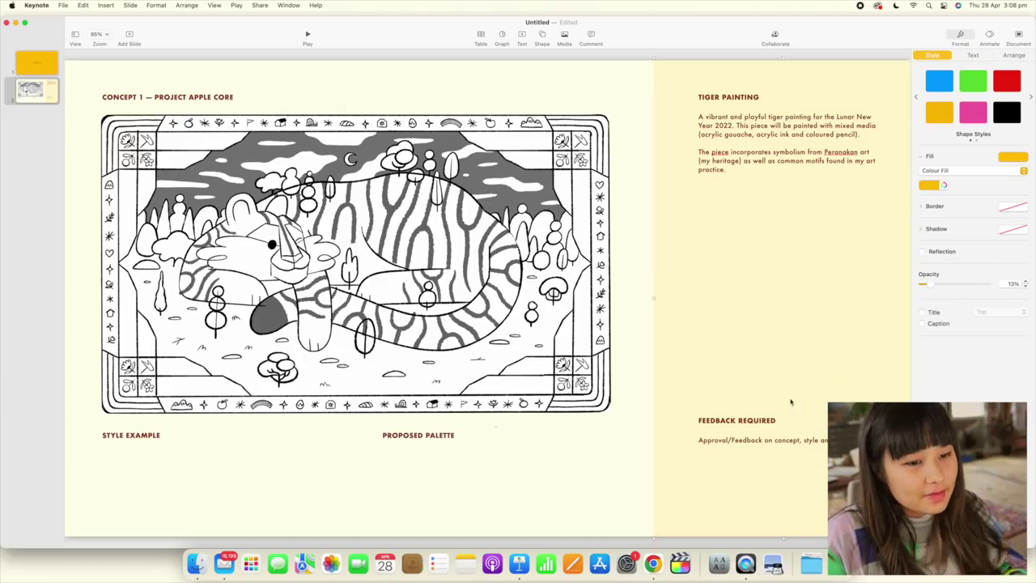
pyautogui.moveTo(777, 444); pyautogui.dragTo(781, 505)
pyautogui.click(696, 409)
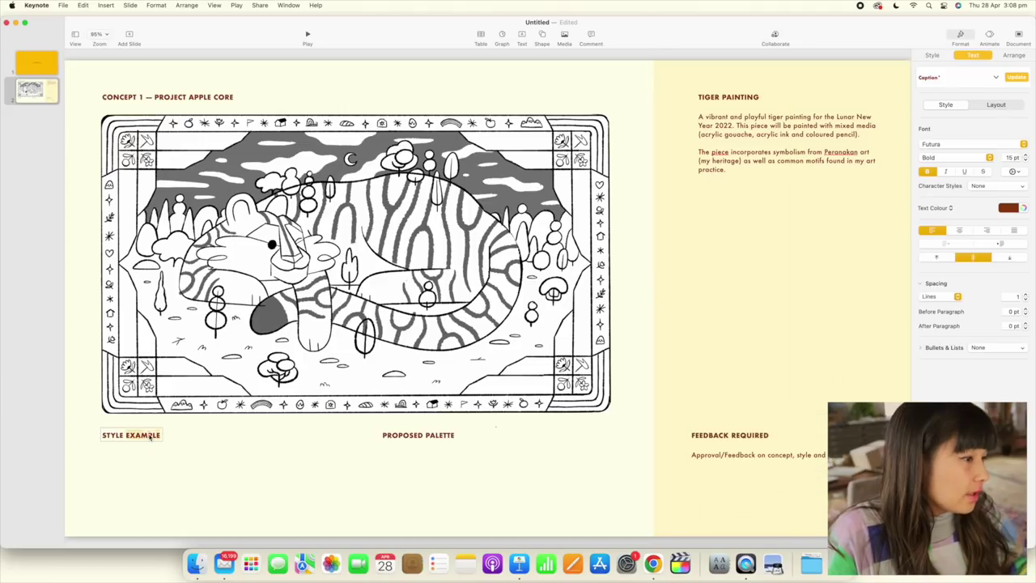
# Switch to Finder, add EXAMPLE 1.jpg to the Keynote concept slide, scale it down and position it over the sketch for cropping
pyautogui.click(187, 443)
pyautogui.press('super+Tab')
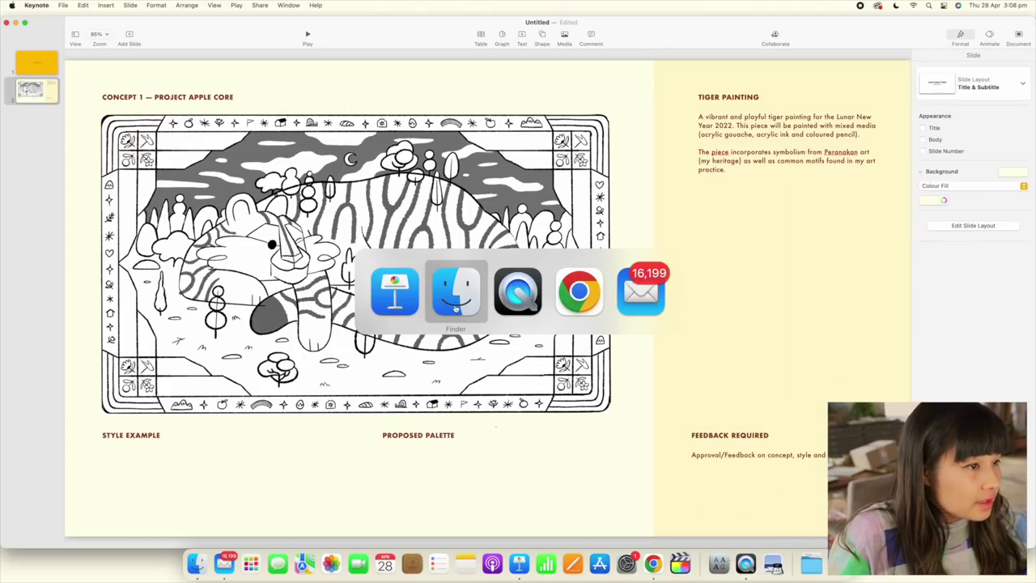
pyautogui.moveTo(402, 111); pyautogui.dragTo(316, 486)
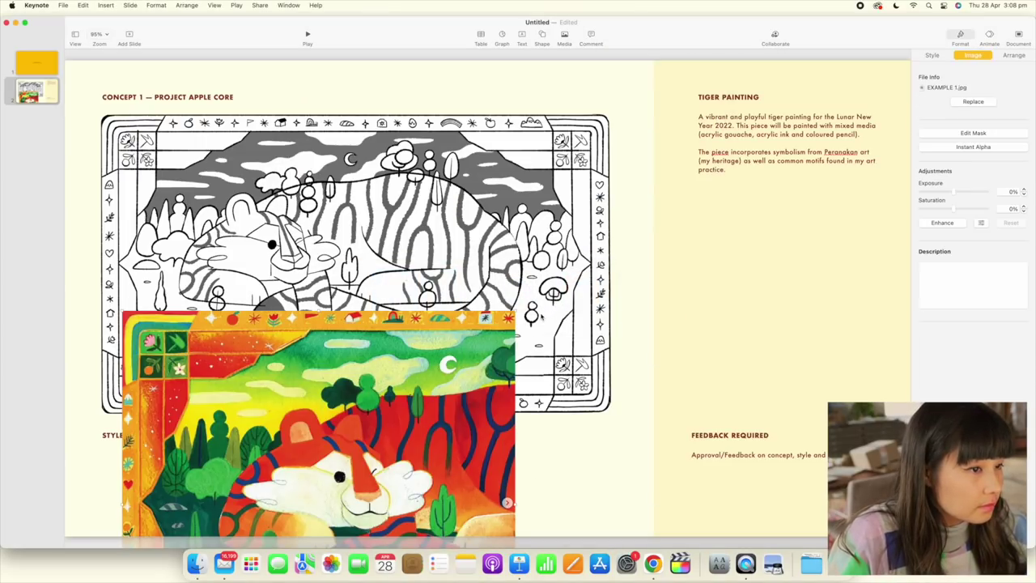
pyautogui.moveTo(515, 313); pyautogui.dragTo(268, 527)
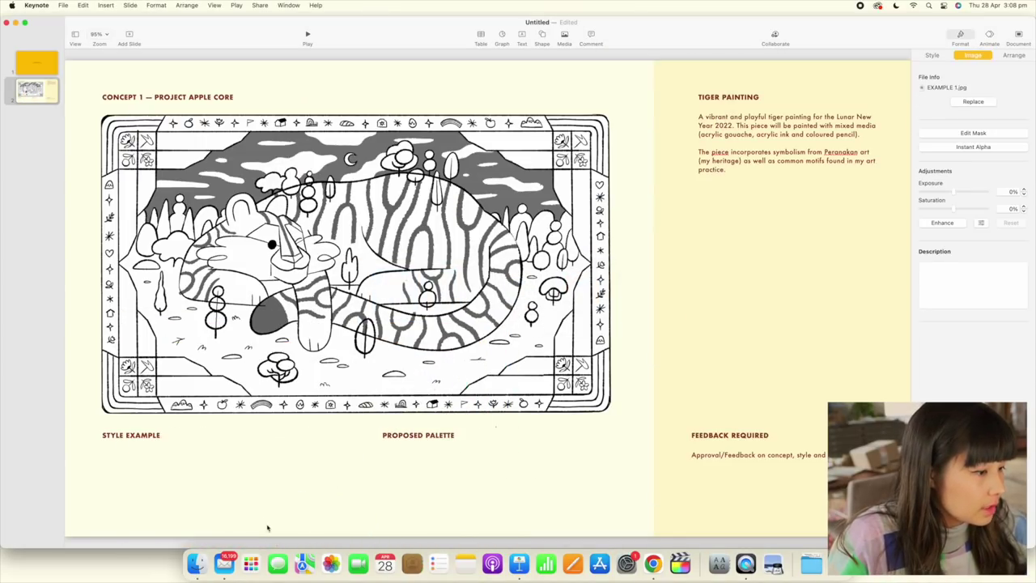
pyautogui.click(268, 525)
pyautogui.press('super+z')
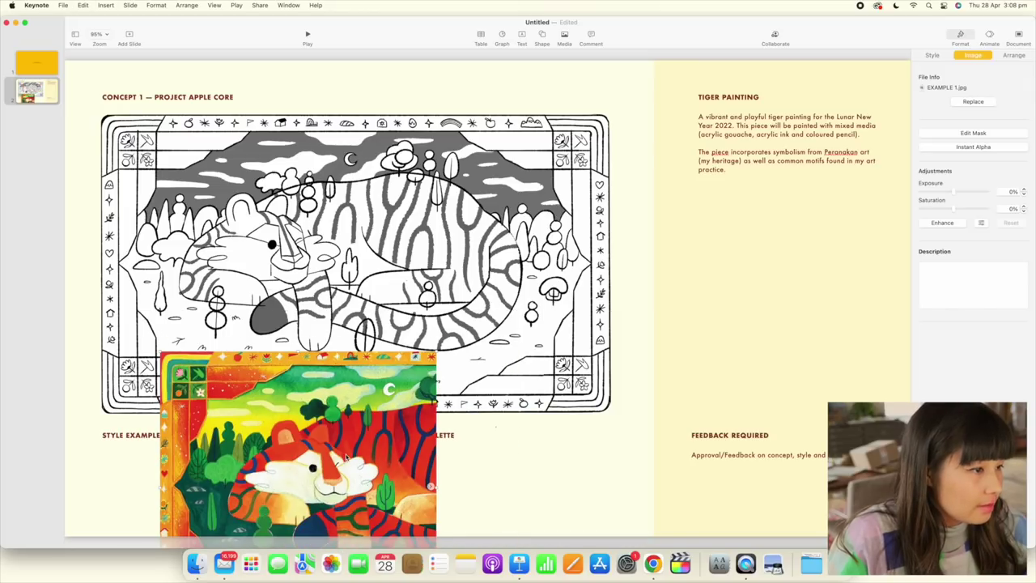
pyautogui.moveTo(323, 482); pyautogui.dragTo(403, 311)
# Crop the upper part off the tiger example image and place it beneath the STYLE EXAMPLE label
pyautogui.doubleClick(403, 311)
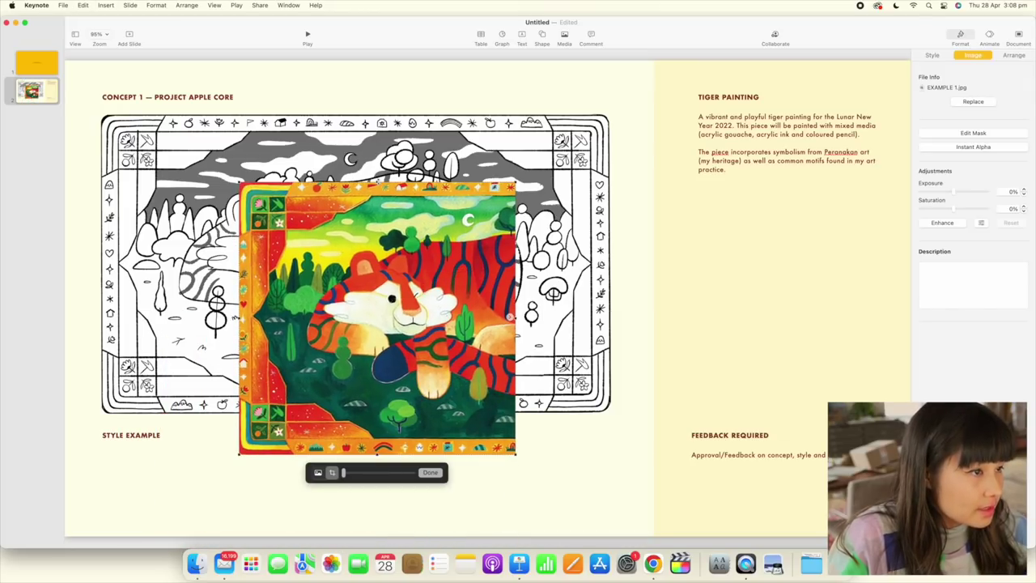
pyautogui.moveTo(377, 183); pyautogui.dragTo(379, 325)
pyautogui.moveTo(513, 501); pyautogui.dragTo(542, 523)
pyautogui.click(549, 521)
pyautogui.moveTo(420, 325); pyautogui.dragTo(294, 491)
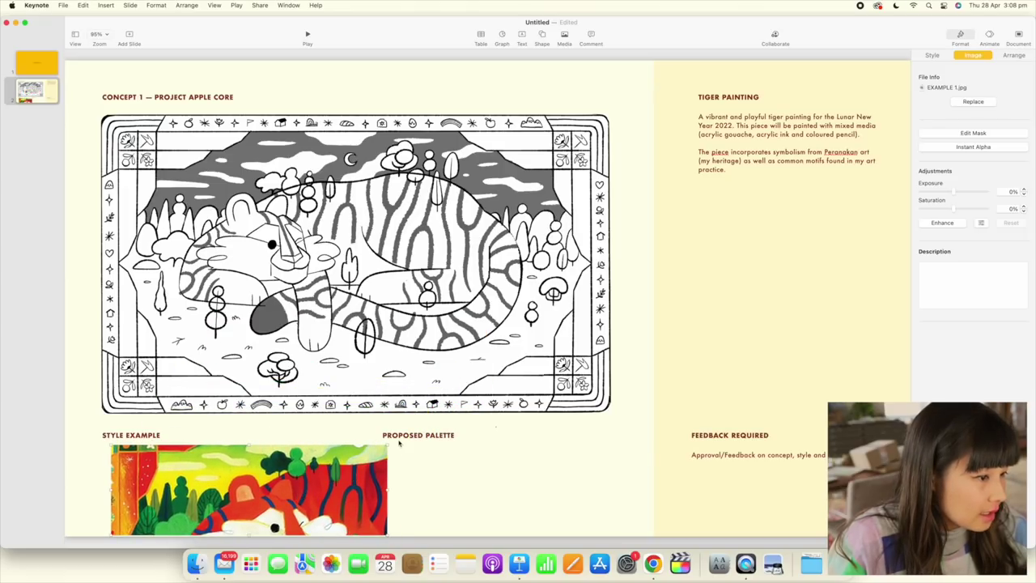
# Shrink the example image to a small thumbnail under STYLE EXAMPLE and adjust its mask to frame the tiger's face
pyautogui.moveTo(387, 444); pyautogui.dragTo(208, 442)
pyautogui.doubleClick(284, 468)
pyautogui.click(324, 473)
pyautogui.doubleClick(209, 472)
pyautogui.click(356, 487)
# Duplicate the tiger face thumbnail beside the original and reposition the copy's masked image to show the decorative border corner
pyautogui.moveTo(208, 481); pyautogui.dragTo(334, 477)
pyautogui.click(385, 487)
pyautogui.click(287, 474)
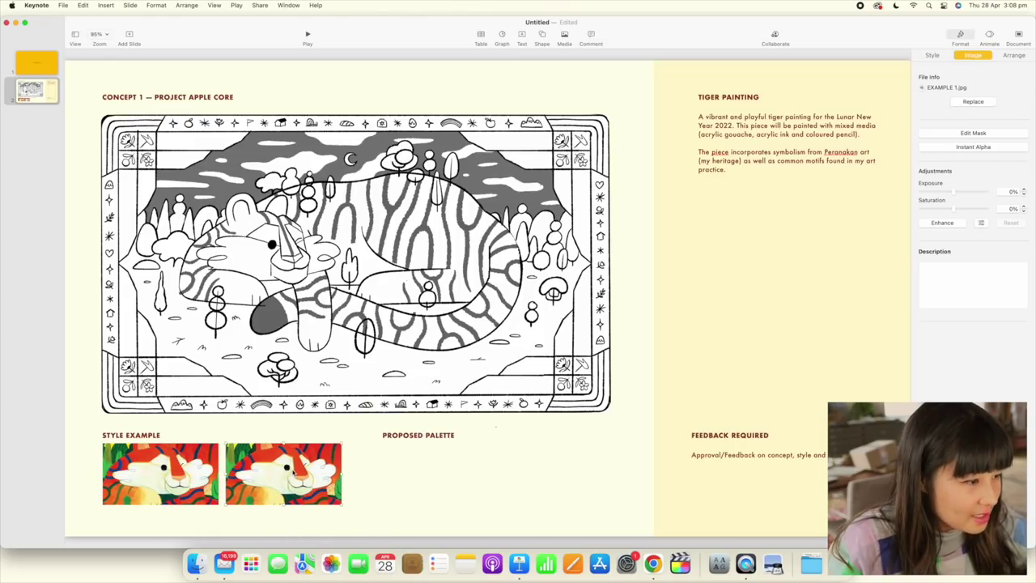
pyautogui.doubleClick(289, 457)
pyautogui.moveTo(353, 461); pyautogui.dragTo(407, 527)
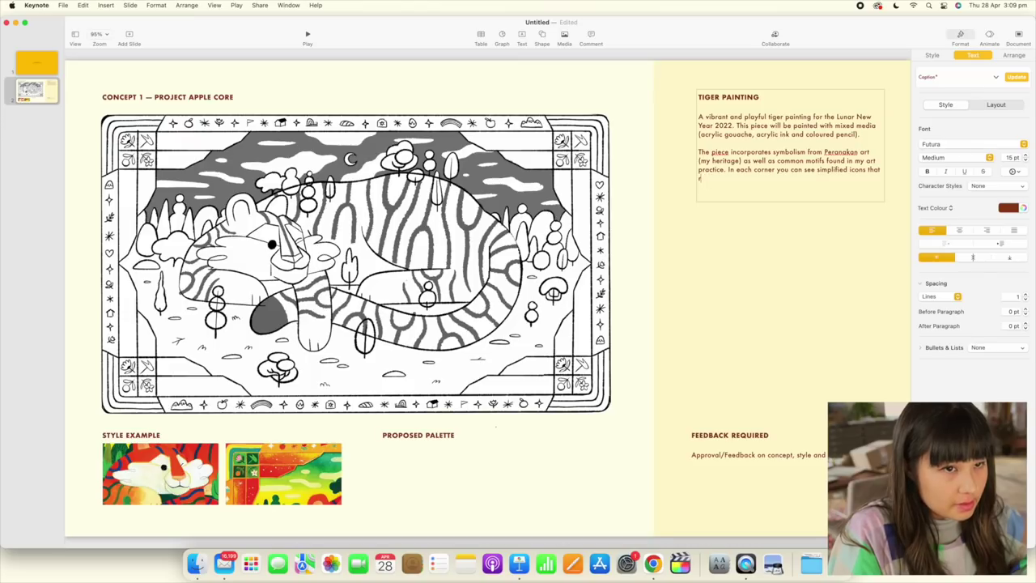
# In the tiger description, replace the wording after "simplified" with "flowers that symbolise each season - I think"
pyautogui.press('BackSpace')
pyautogui.press('BackSpace')
pyautogui.press('BackSpace')
pyautogui.press('BackSpace')
pyautogui.press('BackSpace')
pyautogui.press('BackSpace')
pyautogui.press('BackSpace')
pyautogui.press('BackSpace')
pyautogui.press('BackSpace')
pyautogui.press('BackSpace')
pyautogui.press('BackSpace')
pyautogui.press('BackSpace')
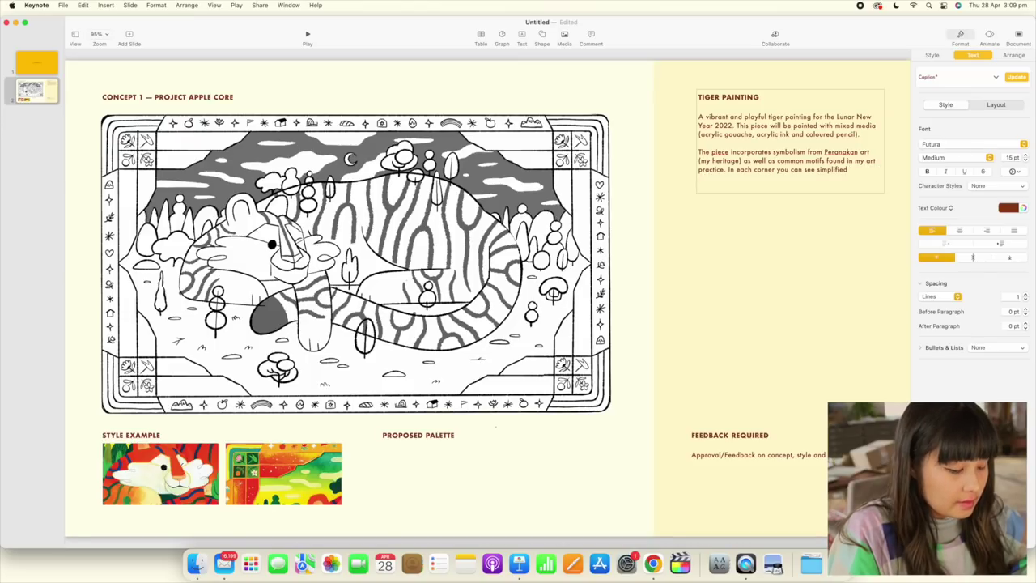
pyautogui.write('flowers')
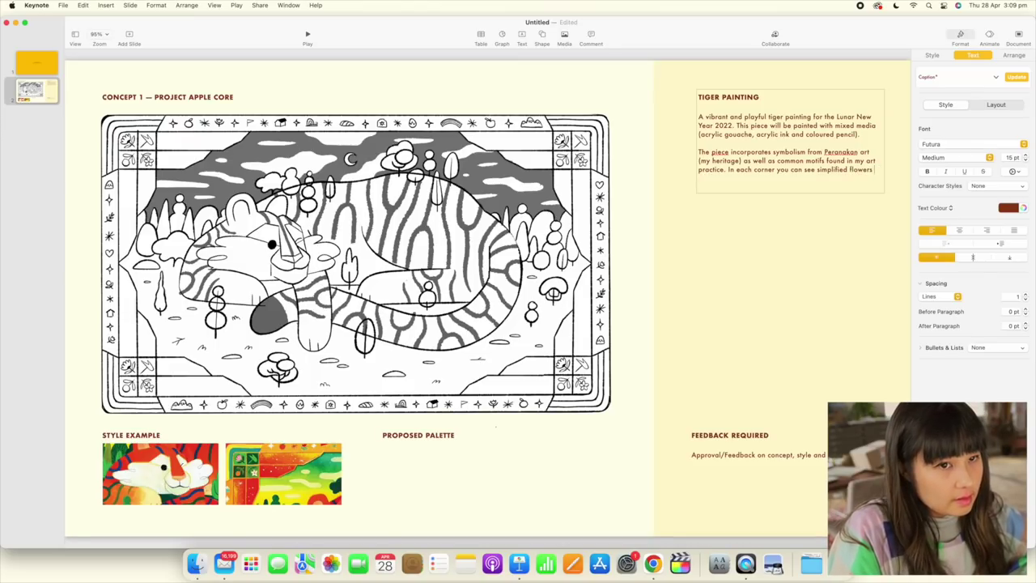
pyautogui.write(' that symbolis')
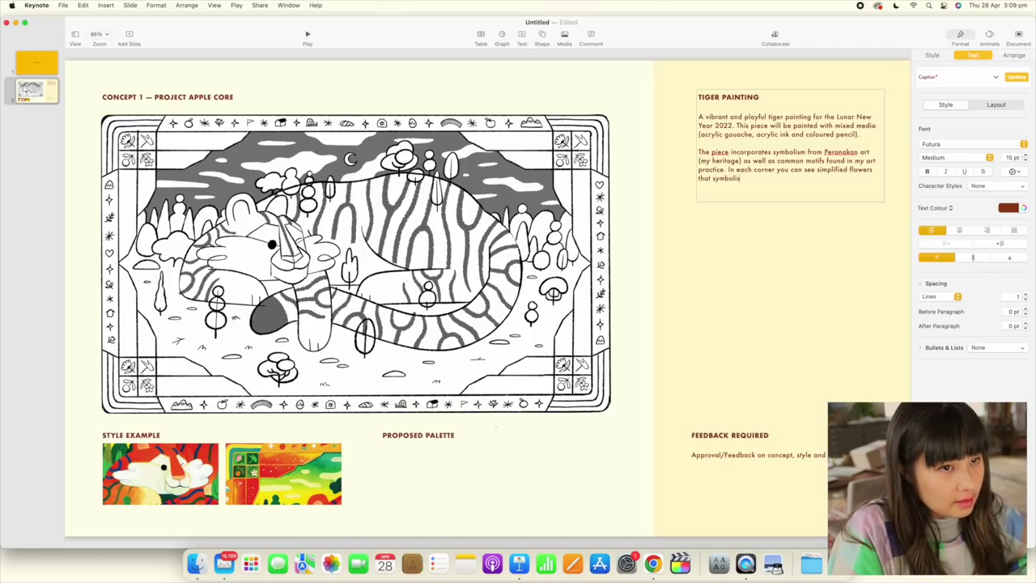
pyautogui.write('e each s')
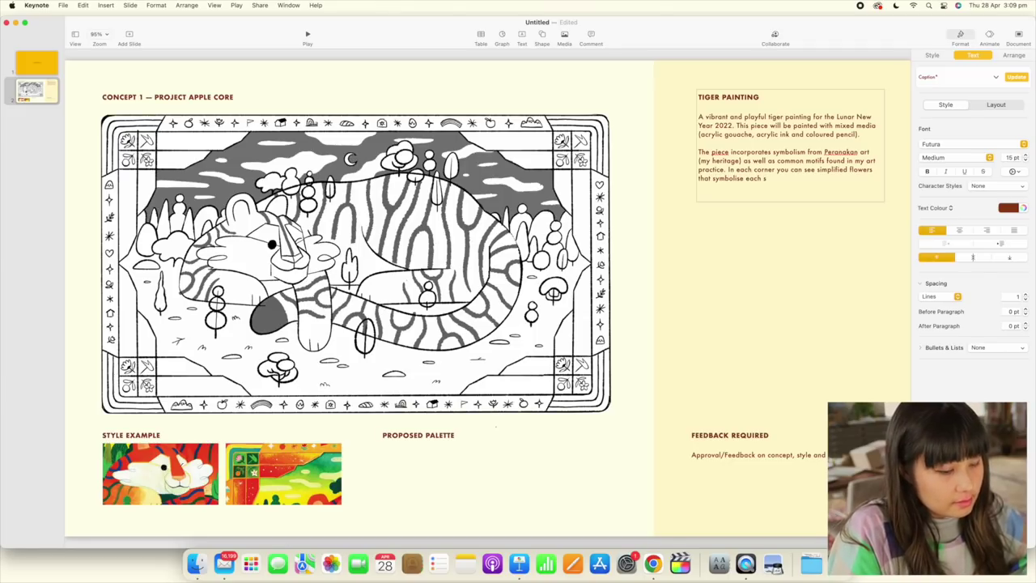
pyautogui.write('eason - I think')
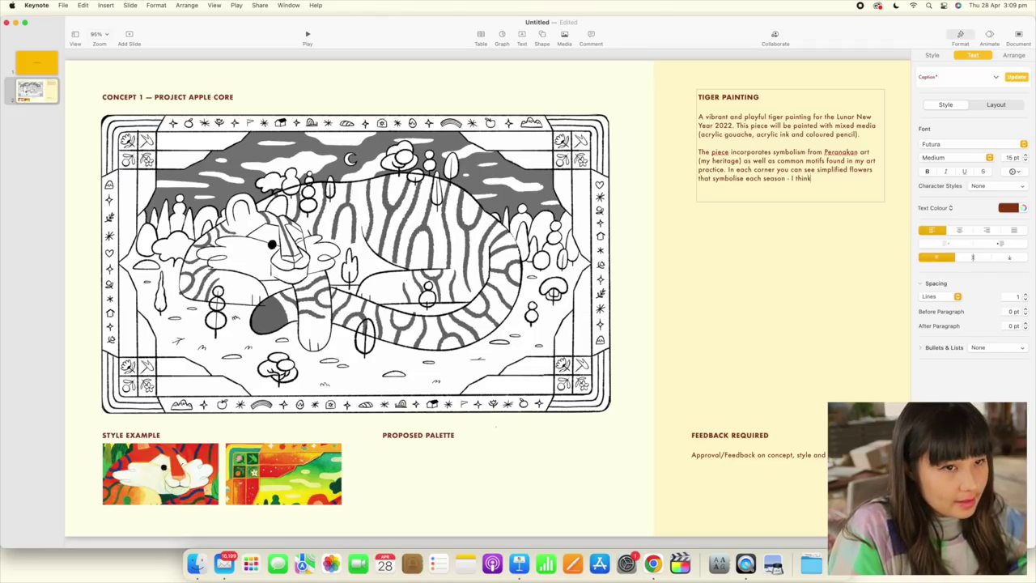
# Finish the season sentence with "this is fitting because the painting is about the entire lunar new year."
pyautogui.write(' this is fitting beca')
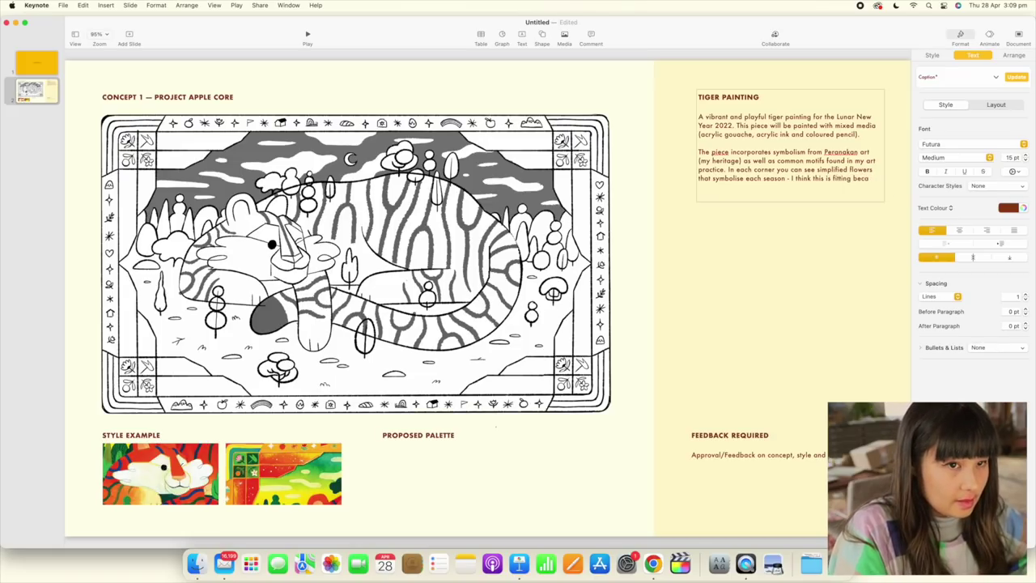
pyautogui.write('use the painting is abou')
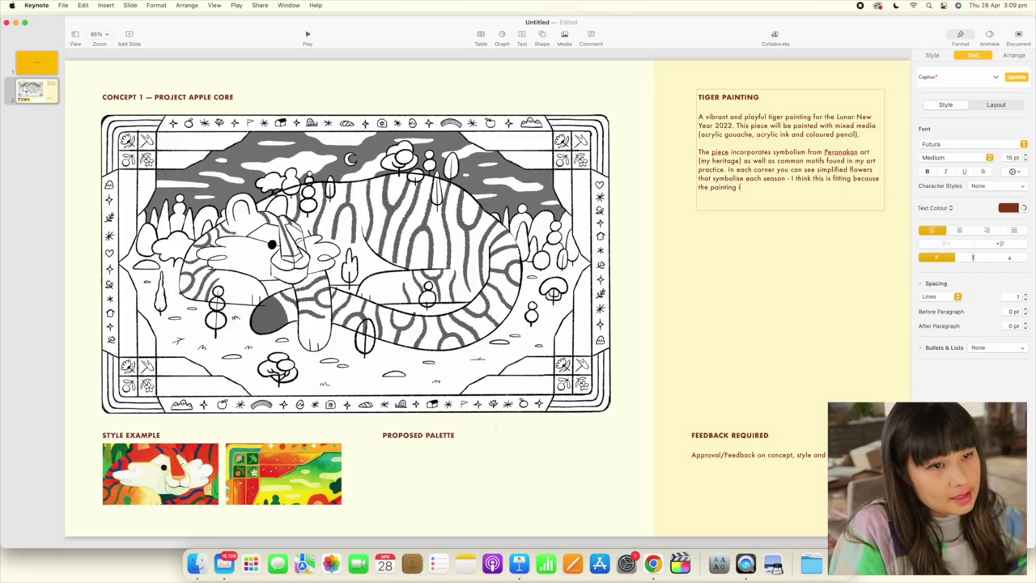
pyautogui.write('t the entire ')
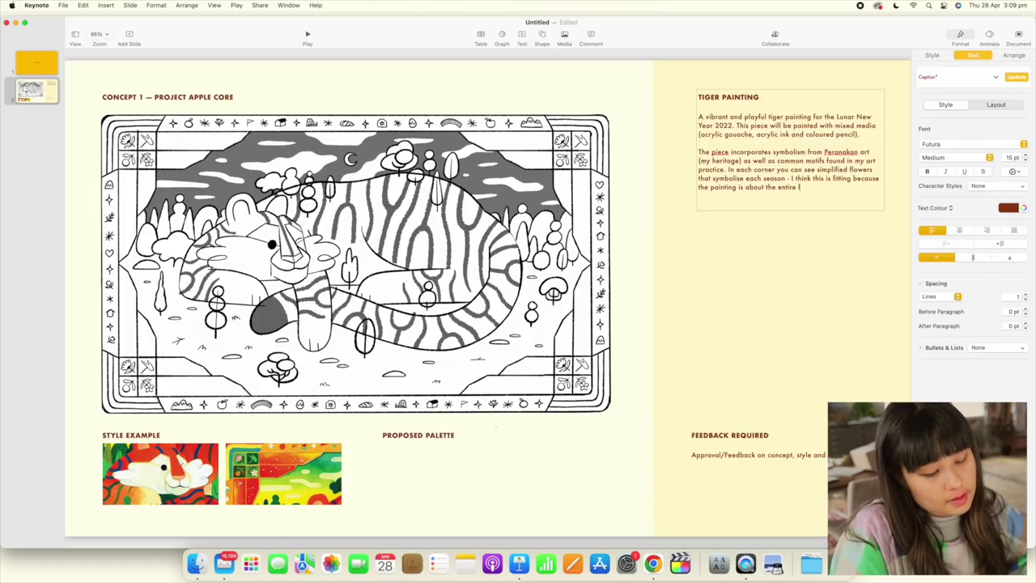
pyautogui.write('lunar new year.')
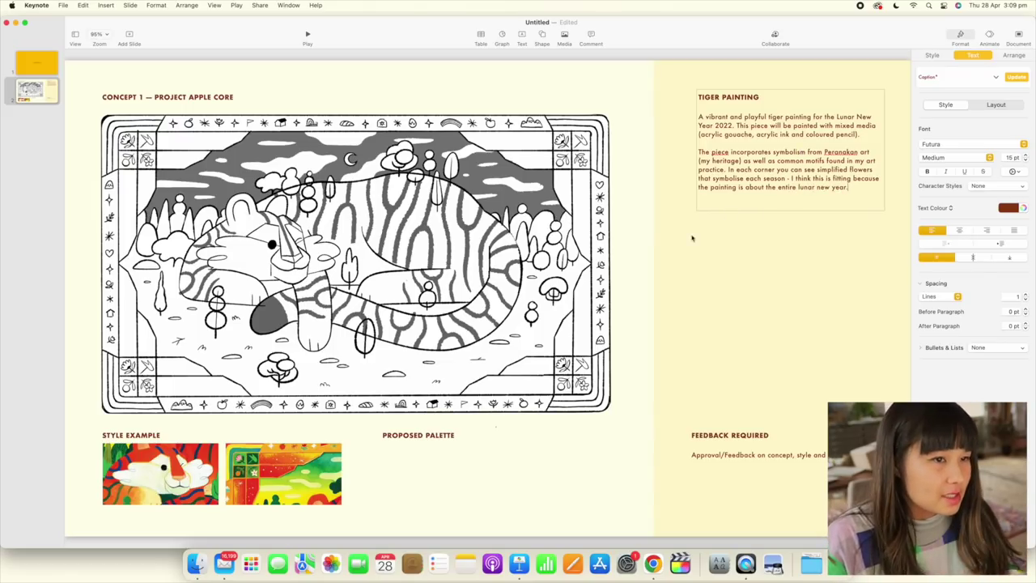
pyautogui.click(631, 263)
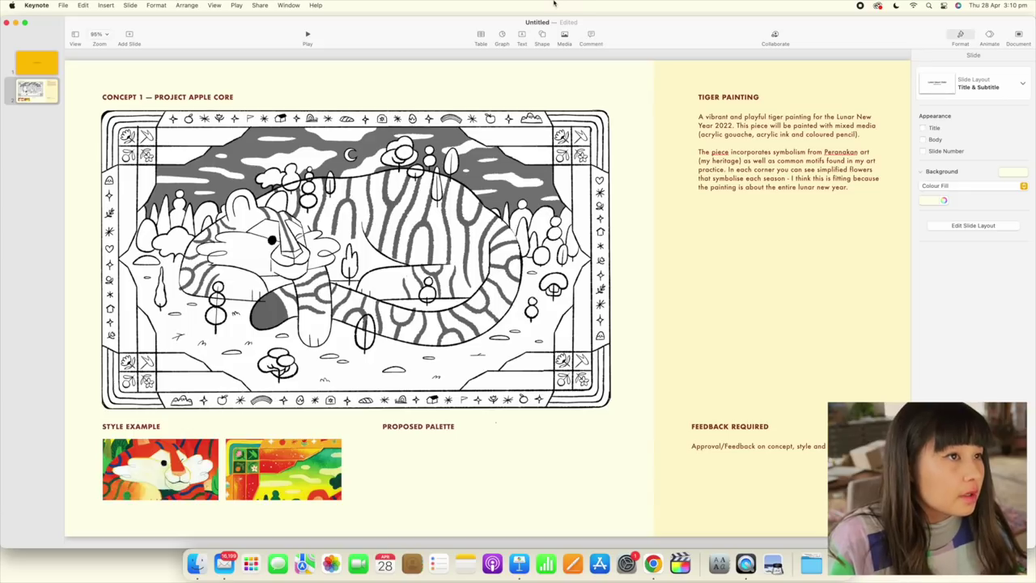
# Add a small red circle as a swatch under PROPOSED PALETTE and duplicate it alongside
pyautogui.click(540, 37)
pyautogui.click(613, 111)
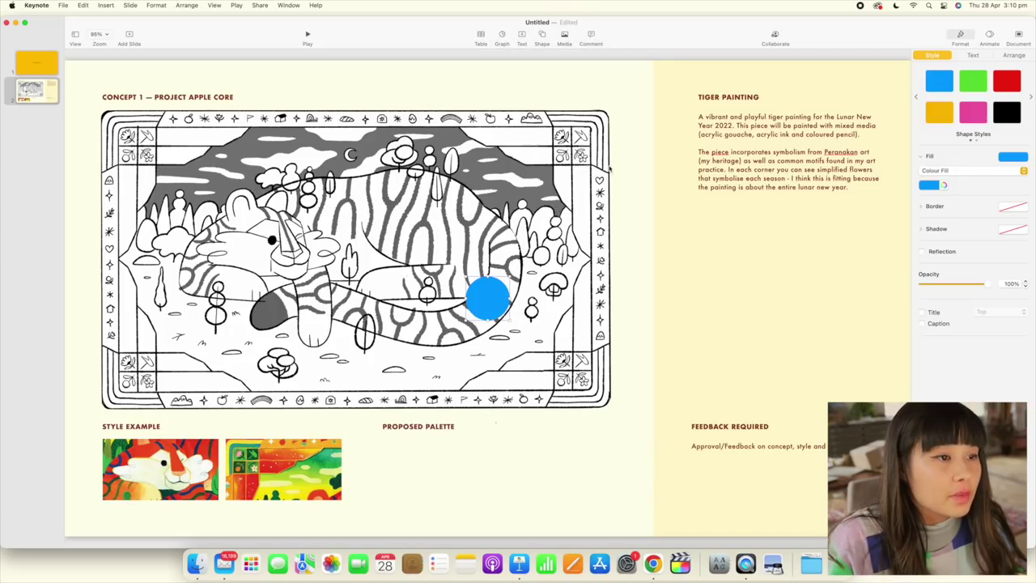
pyautogui.moveTo(485, 300); pyautogui.dragTo(397, 448)
pyautogui.click(458, 464)
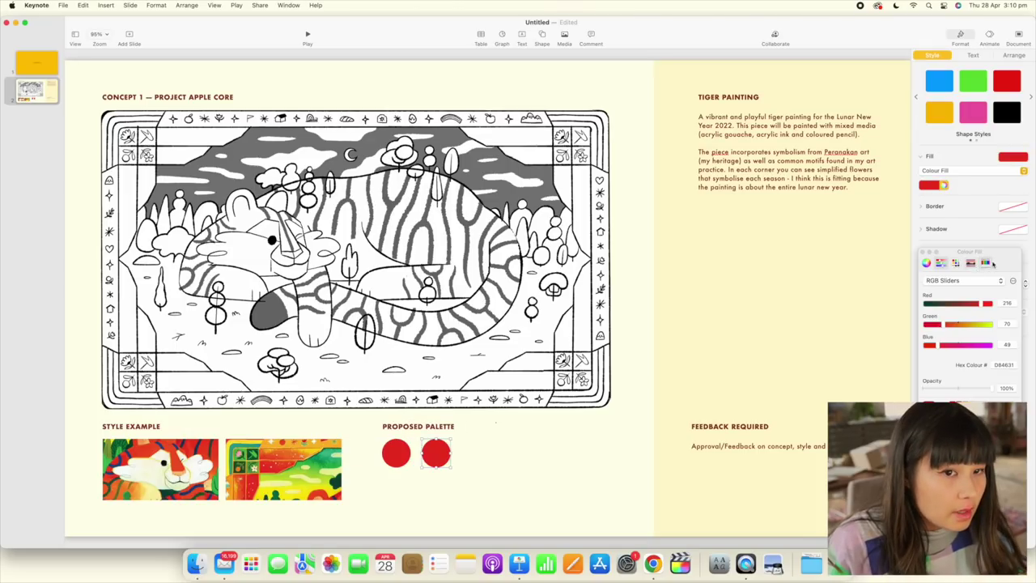
# Fill the second palette circle with an orange sampled from the border in the second style example
pyautogui.click(943, 185)
pyautogui.moveTo(364, 260); pyautogui.dragTo(352, 175)
pyautogui.click(324, 333)
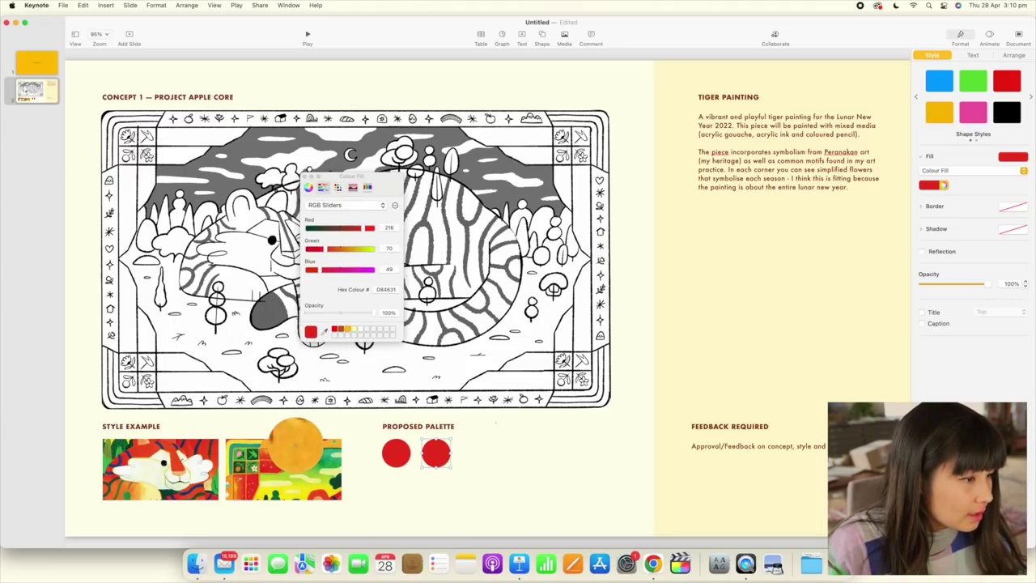
pyautogui.click(293, 443)
pyautogui.click(506, 463)
# Duplicate the orange circle as a third swatch and fill it with a yellow sampled from the second style example
pyautogui.moveTo(437, 453); pyautogui.dragTo(475, 453)
pyautogui.press('super+z')
pyautogui.click(507, 458)
pyautogui.click(469, 454)
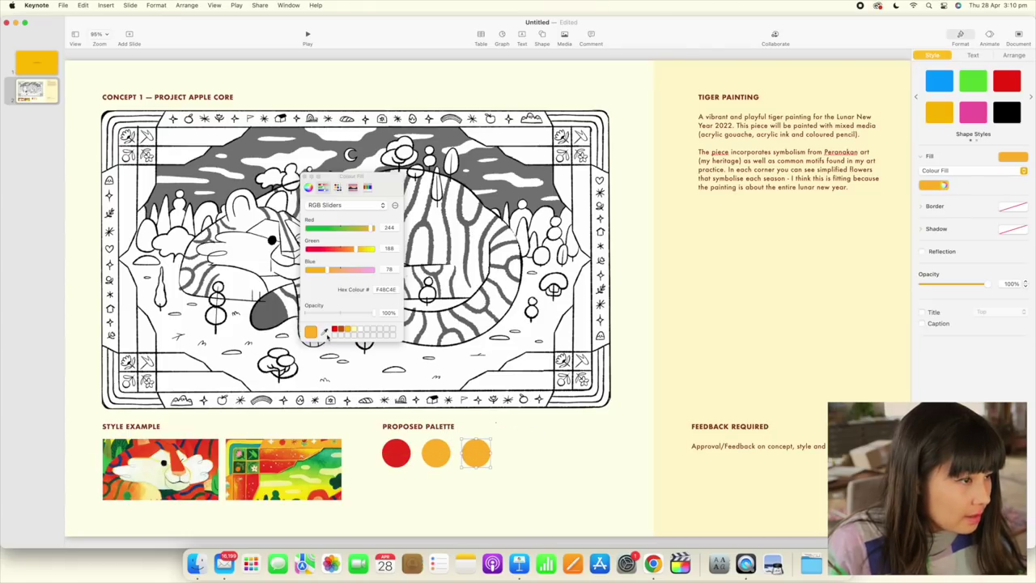
pyautogui.click(324, 331)
pyautogui.click(300, 485)
pyautogui.click(509, 476)
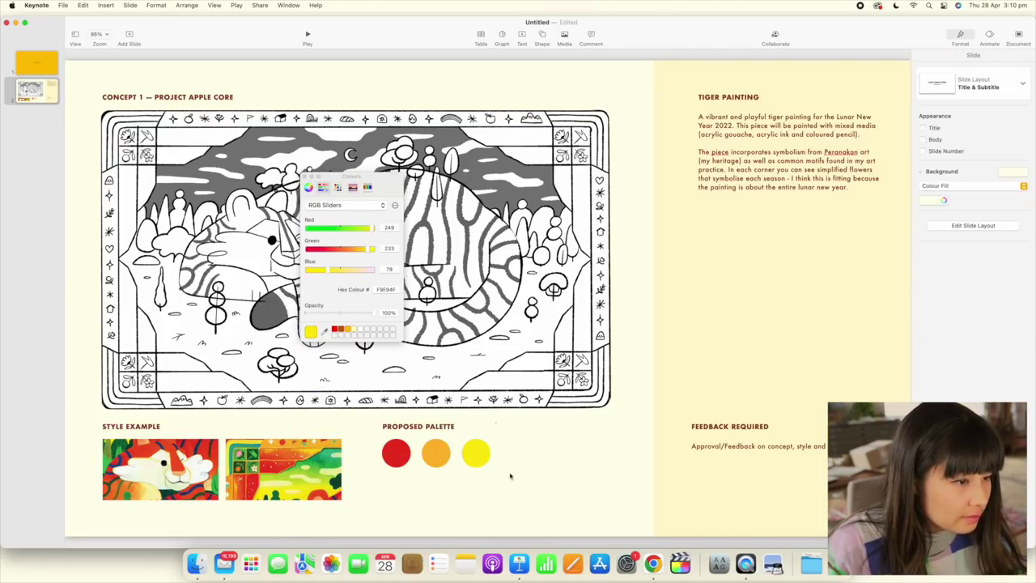
# Duplicate the yellow circle as a fourth swatch and fill it with a green sampled from the second style example
pyautogui.moveTo(492, 455); pyautogui.dragTo(534, 456)
pyautogui.moveTo(522, 456); pyautogui.dragTo(528, 455)
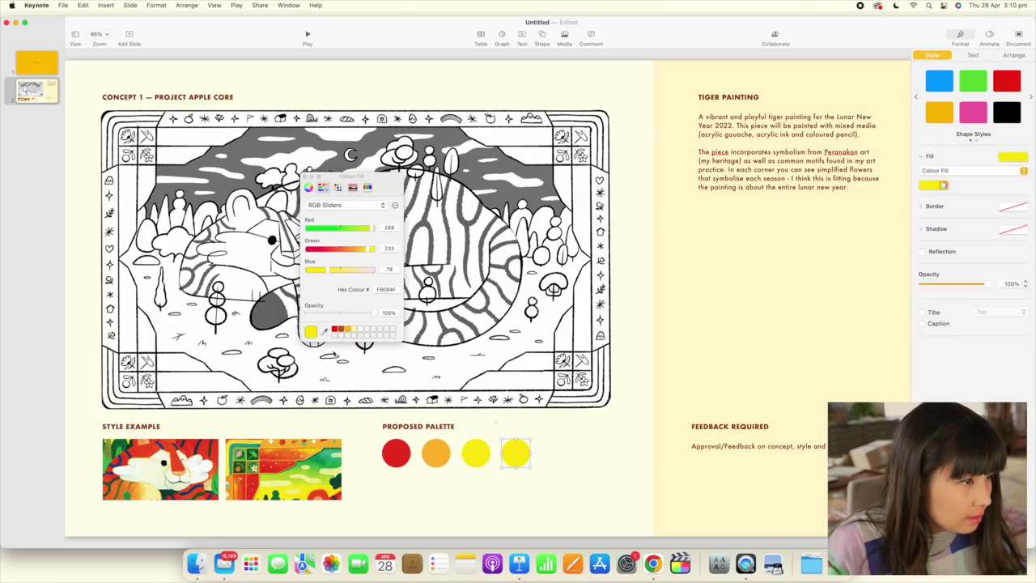
pyautogui.click(324, 331)
pyautogui.click(330, 459)
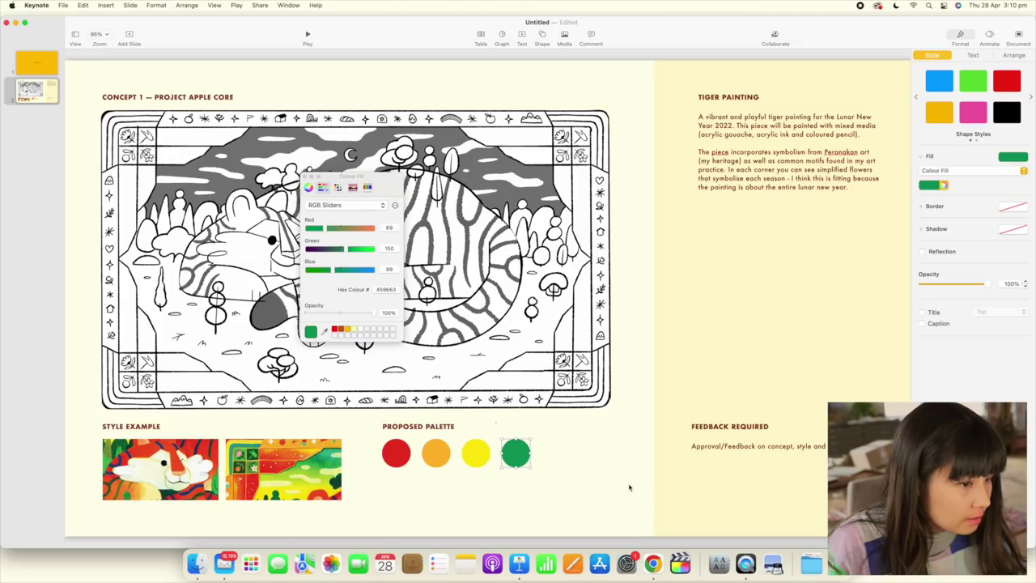
# Duplicate the green circle as a fifth swatch and fill it with a pale yellow-green sampled from the second style example
pyautogui.moveTo(525, 458); pyautogui.dragTo(555, 456)
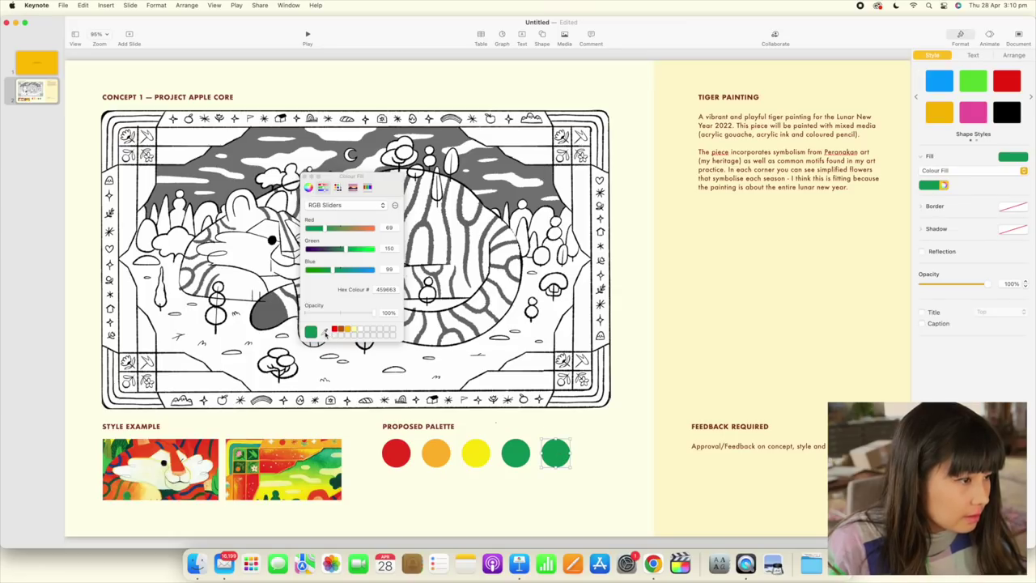
pyautogui.moveTo(311, 331); pyautogui.dragTo(324, 465)
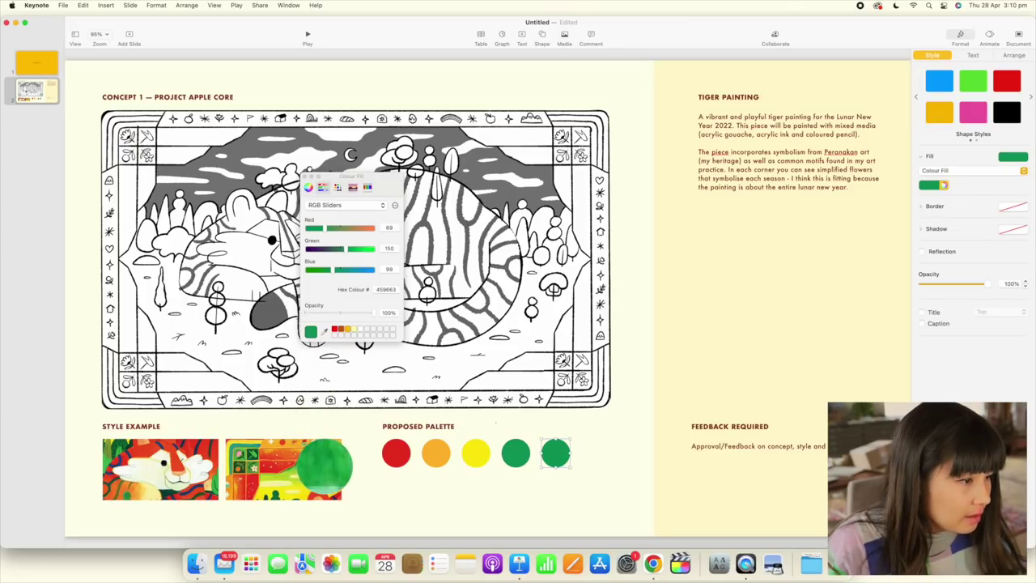
pyautogui.click(326, 473)
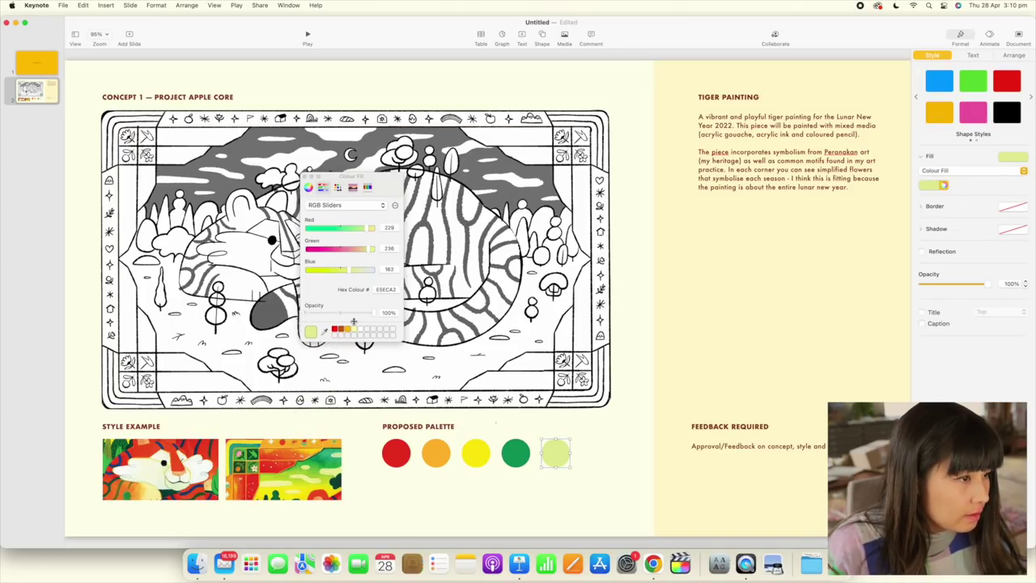
# Swap the last two palette circles so the pale yellow-green comes before the green
pyautogui.moveTo(502, 452)
pyautogui.mouseDown()
pyautogui.moveTo(588, 452)
pyautogui.moveTo(511, 459)
pyautogui.mouseUp()
pyautogui.moveTo(593, 450); pyautogui.dragTo(555, 450)
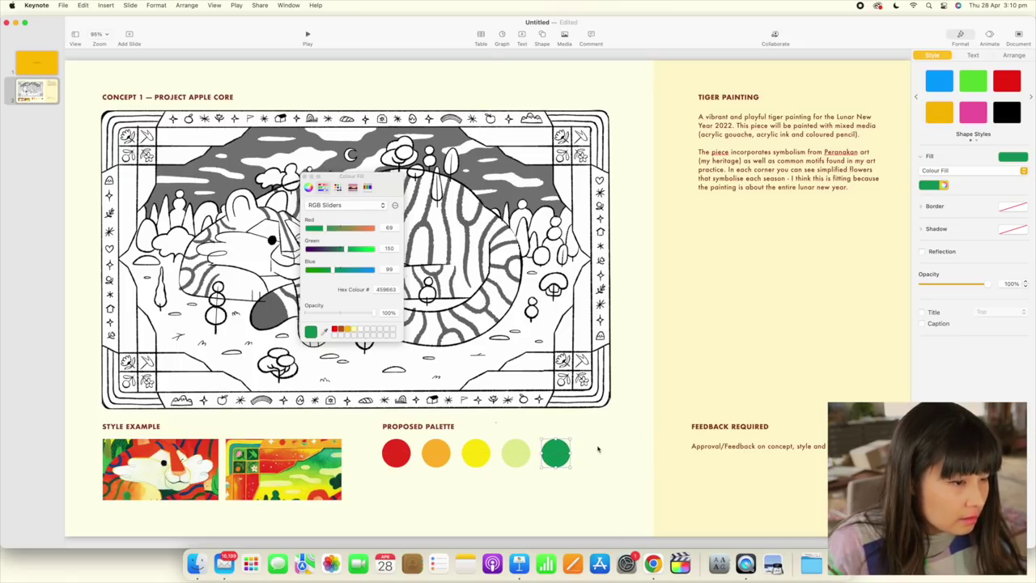
pyautogui.click(597, 449)
# Select all five palette circles and place a duplicate row directly beneath them
pyautogui.click(556, 454)
pyautogui.keyDown('shift'); pyautogui.click(516, 456); pyautogui.keyUp('shift')
pyautogui.keyDown('shift'); pyautogui.click(479, 459); pyautogui.keyUp('shift')
pyautogui.keyDown('shift'); pyautogui.click(449, 459); pyautogui.keyUp('shift')
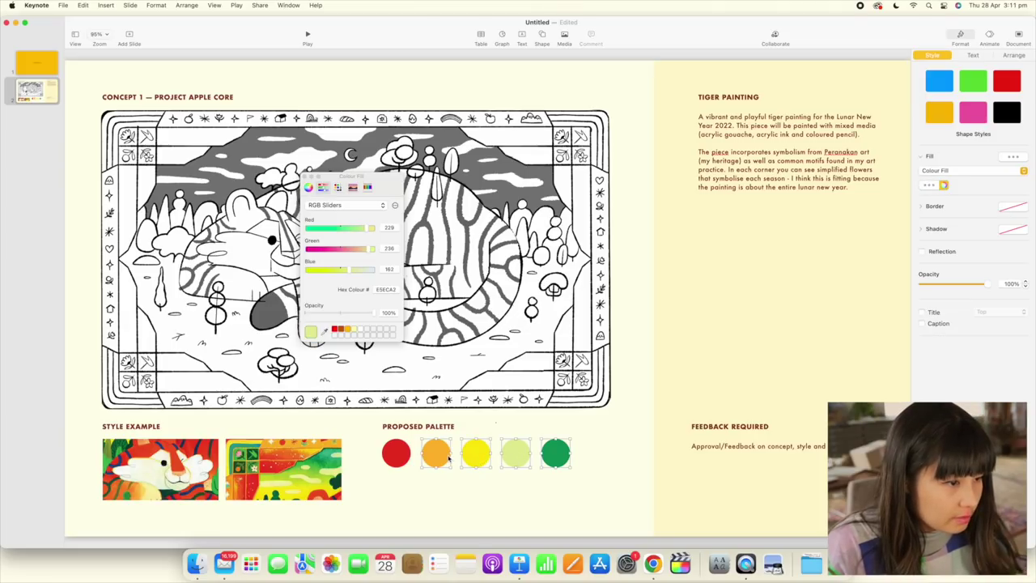
pyautogui.keyDown('shift'); pyautogui.click(403, 458); pyautogui.keyUp('shift')
pyautogui.moveTo(402, 458); pyautogui.dragTo(402, 488)
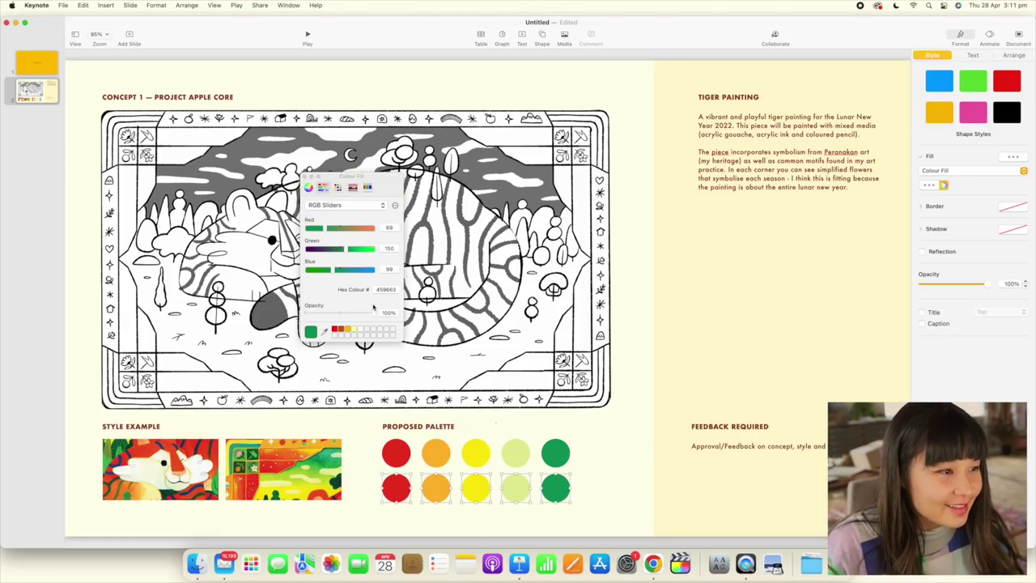
# Lower the duplicate row of circles to 33% opacity and close the colour picker
pyautogui.moveTo(970, 286); pyautogui.dragTo(946, 294)
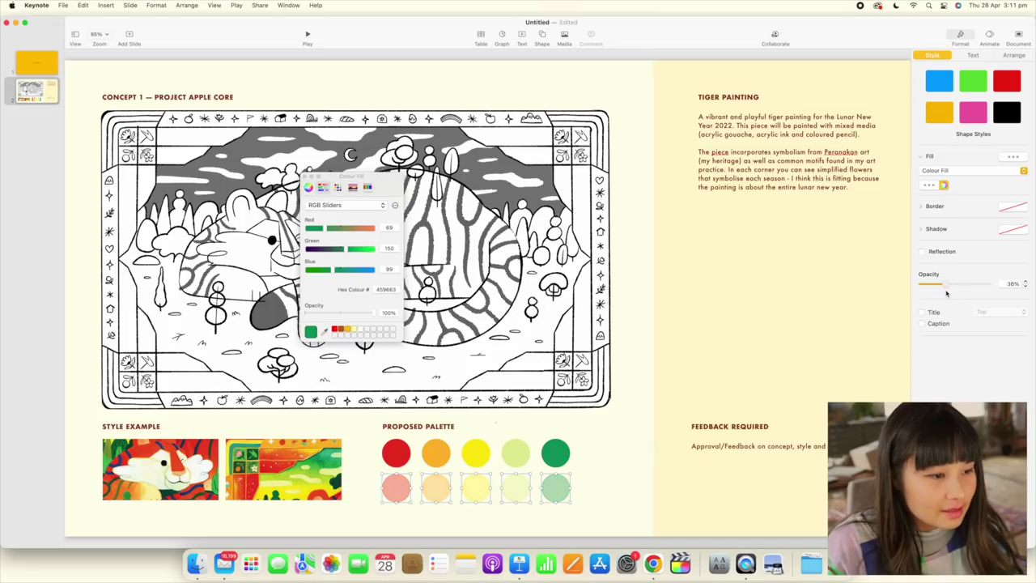
pyautogui.click(305, 176)
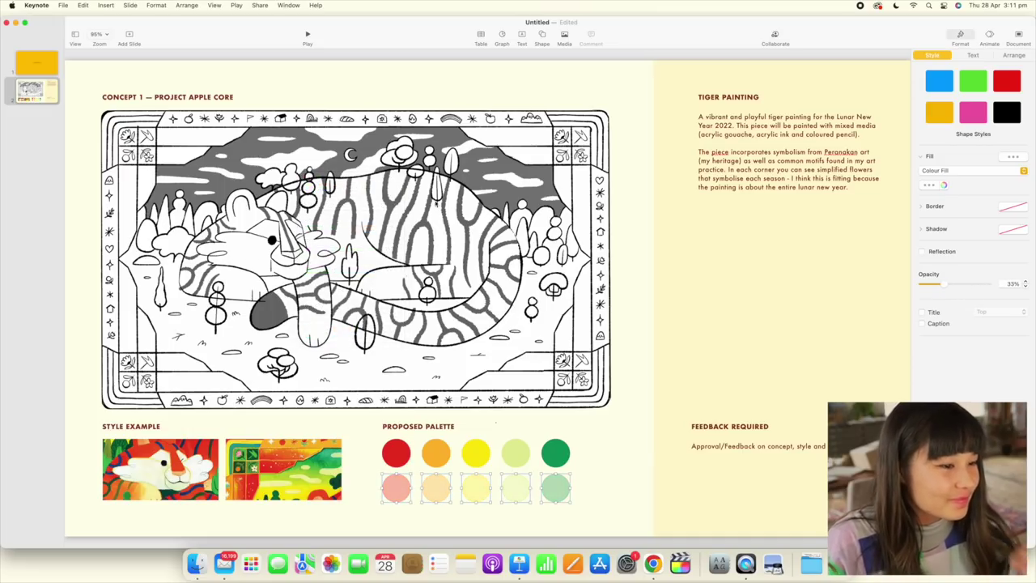
pyautogui.click(629, 295)
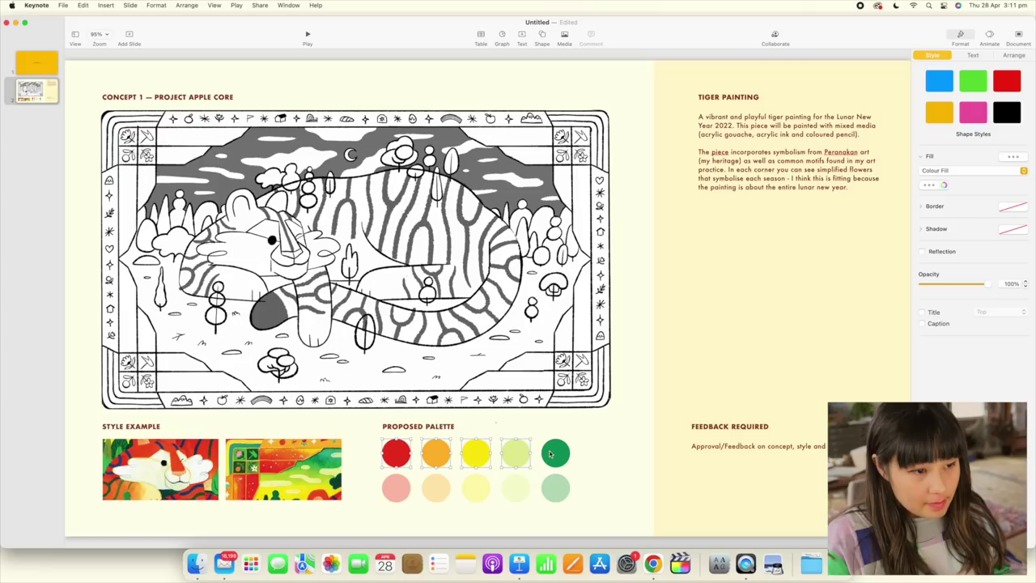
pyautogui.keyDown('shift'); pyautogui.click(556, 453); pyautogui.keyUp('shift')
pyautogui.hotkey('shift', 'Down')
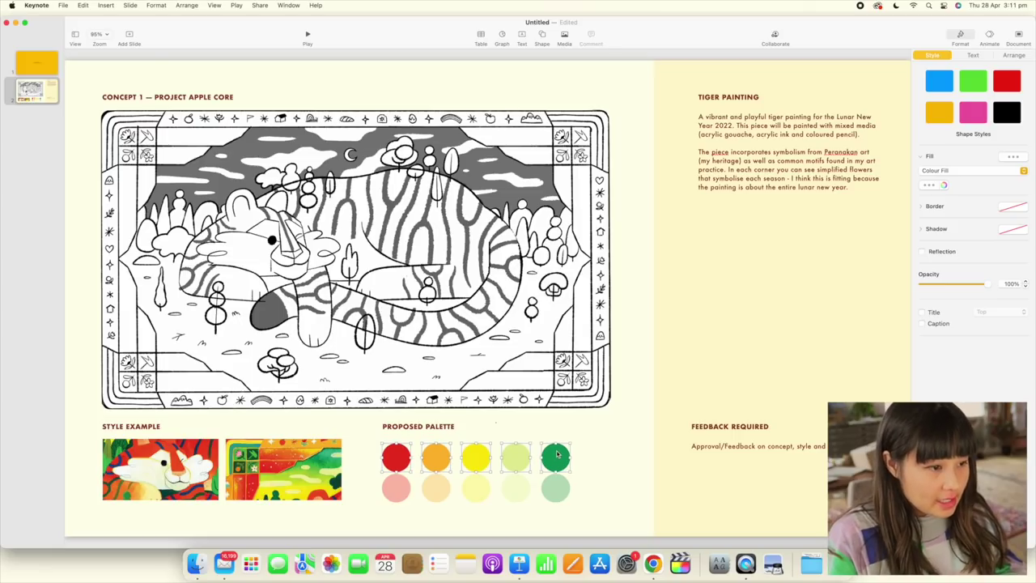
pyautogui.click(579, 479)
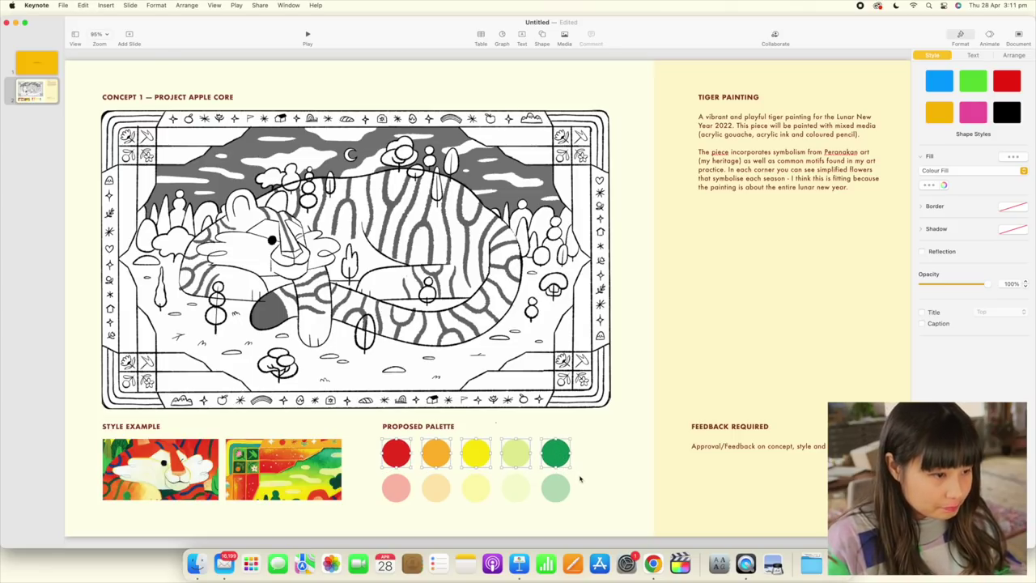
# Select both rows of palette circles and scale them down slightly together
pyautogui.moveTo(571, 516); pyautogui.dragTo(380, 437)
pyautogui.rightClick(396, 449)
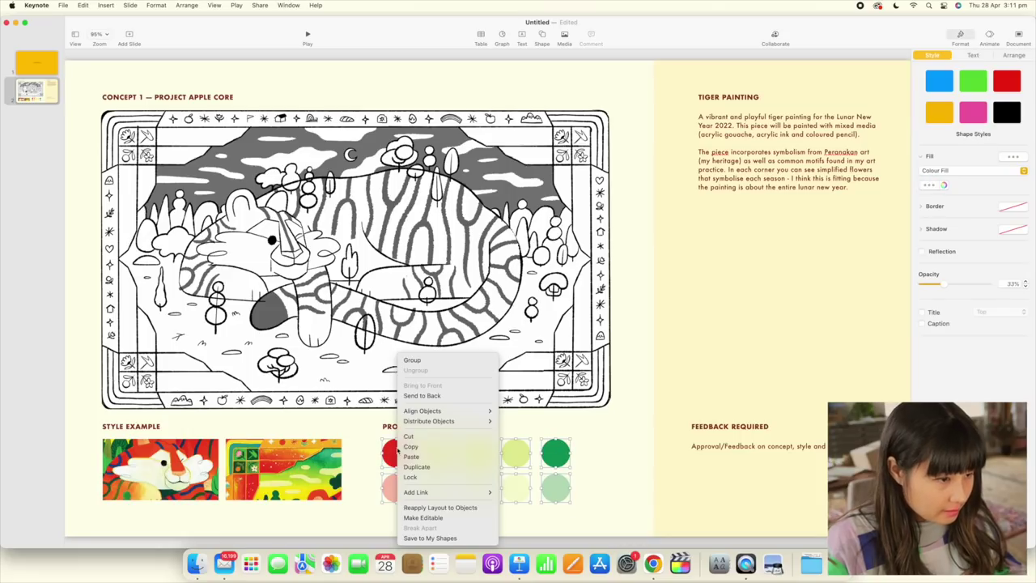
pyautogui.moveTo(570, 503); pyautogui.dragTo(555, 497)
pyautogui.click(598, 491)
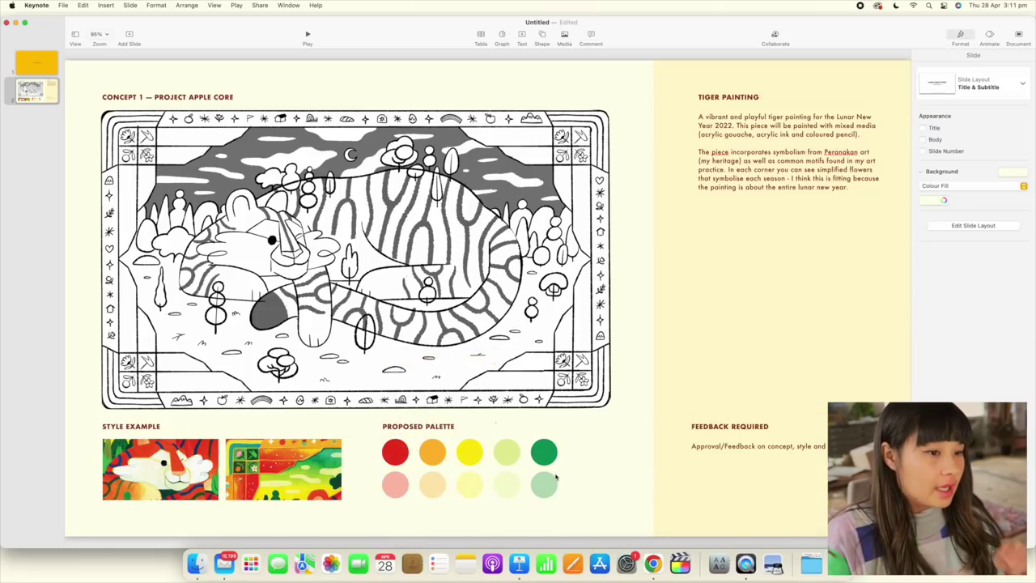
# Duplicate the Concept 1 slide directly below itself in the slide order
pyautogui.click(332, 465)
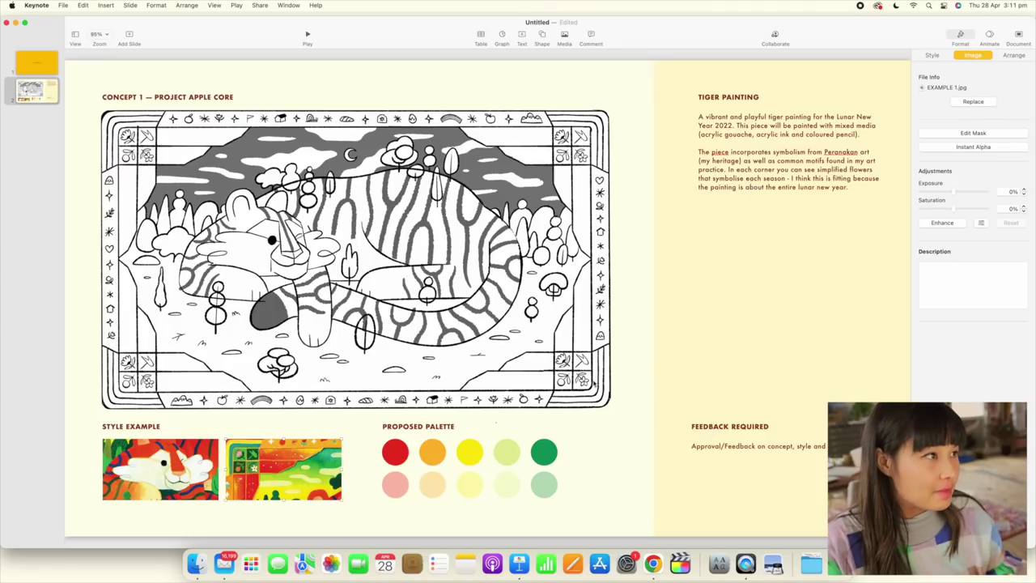
pyautogui.click(32, 91)
pyautogui.moveTo(40, 94); pyautogui.dragTo(40, 121)
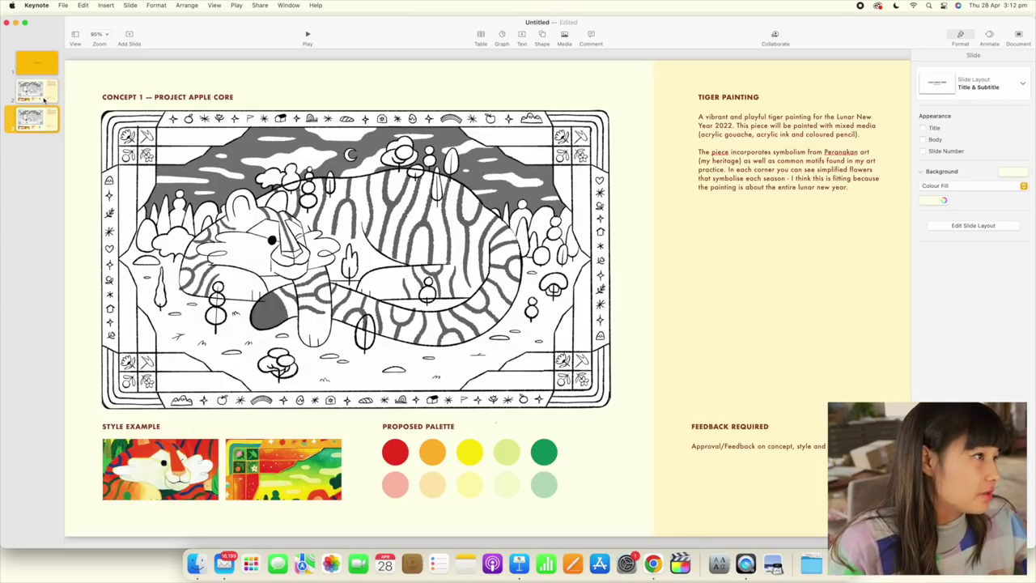
# Change the duplicated slide's heading to "CONCEPT 2 — PROJECT APPLE CORE"
pyautogui.click(122, 98)
pyautogui.click(140, 96)
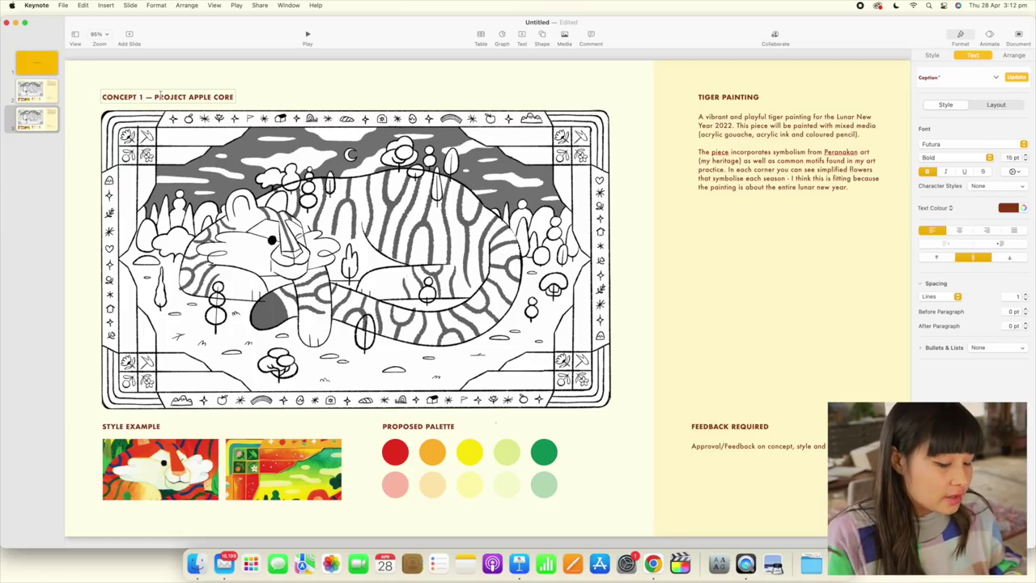
pyautogui.write('=2')
pyautogui.press('Left')
pyautogui.press('BackSpace')
pyautogui.press('BackSpace')
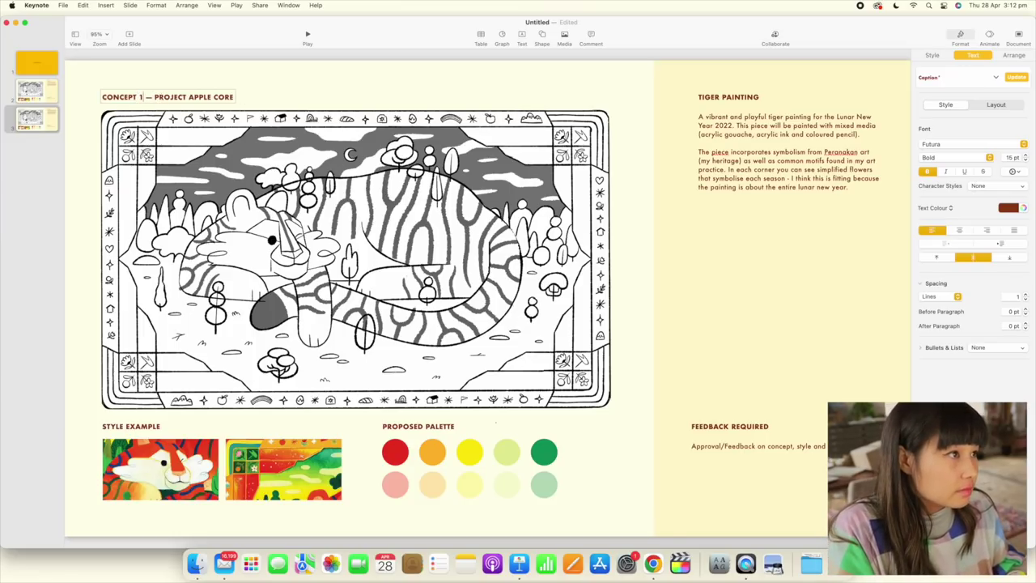
pyautogui.click(405, 86)
# Switch to Finder, try to drop CONCEPT 2.jpg over the slide's description column, and undo the placement
pyautogui.press('super+Tab')
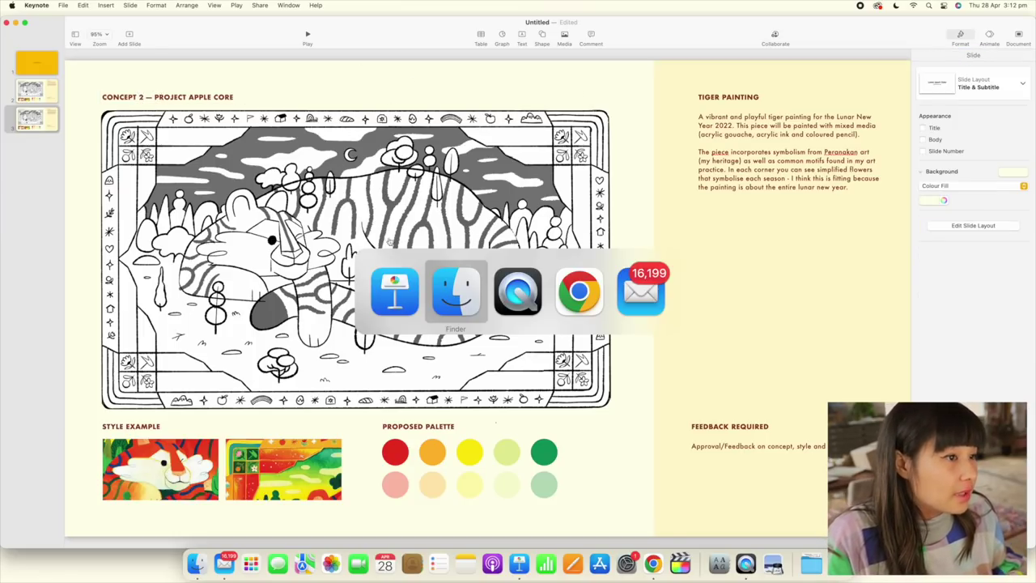
pyautogui.moveTo(395, 91); pyautogui.dragTo(649, 282)
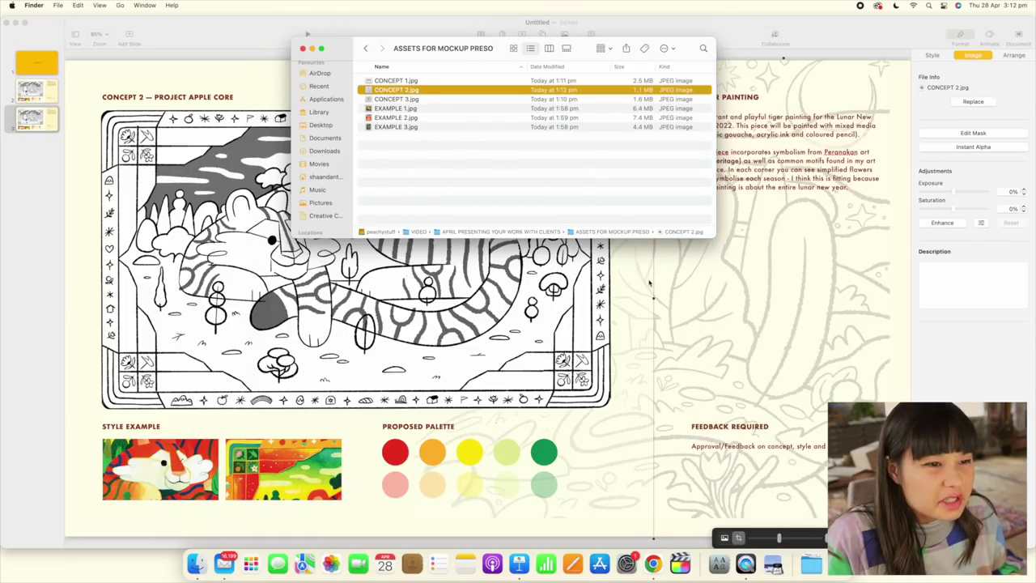
pyautogui.press('super+z')
pyautogui.press('super+Tab')
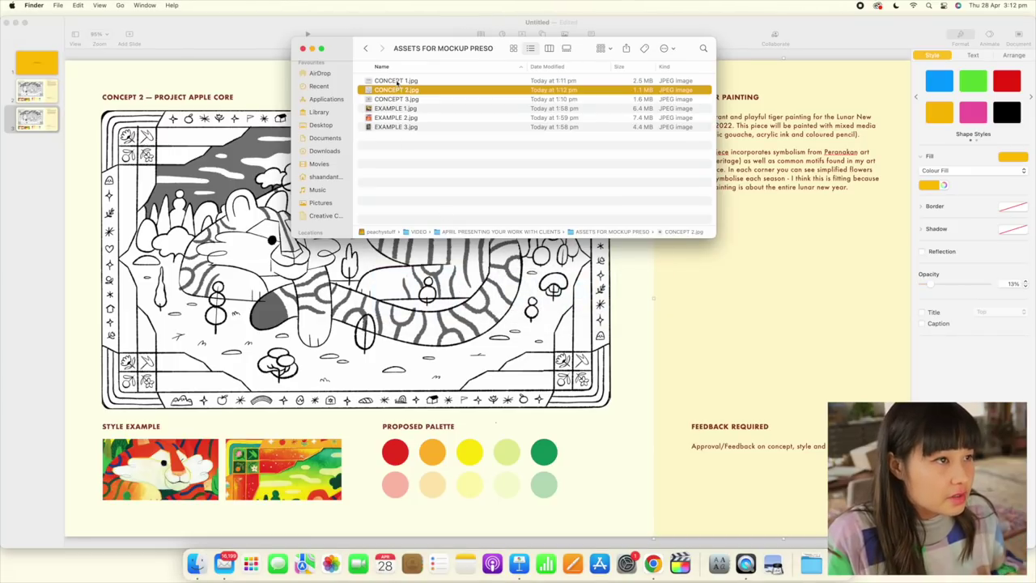
# Try to put CONCEPT 2.jpg on the slide in place of the tiger sketch, scaled down under the heading
pyautogui.moveTo(392, 90); pyautogui.dragTo(267, 88)
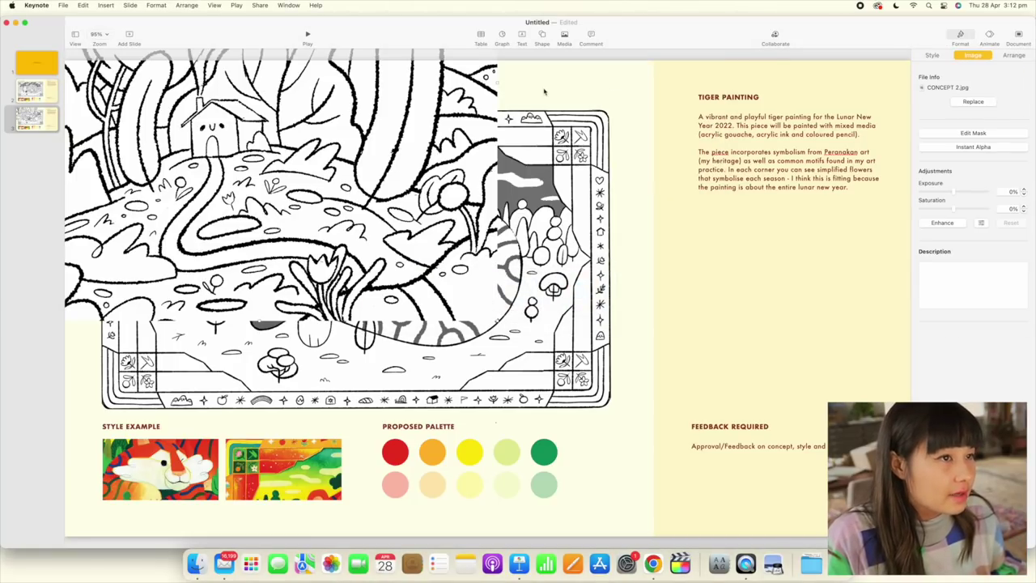
pyautogui.press('super+z')
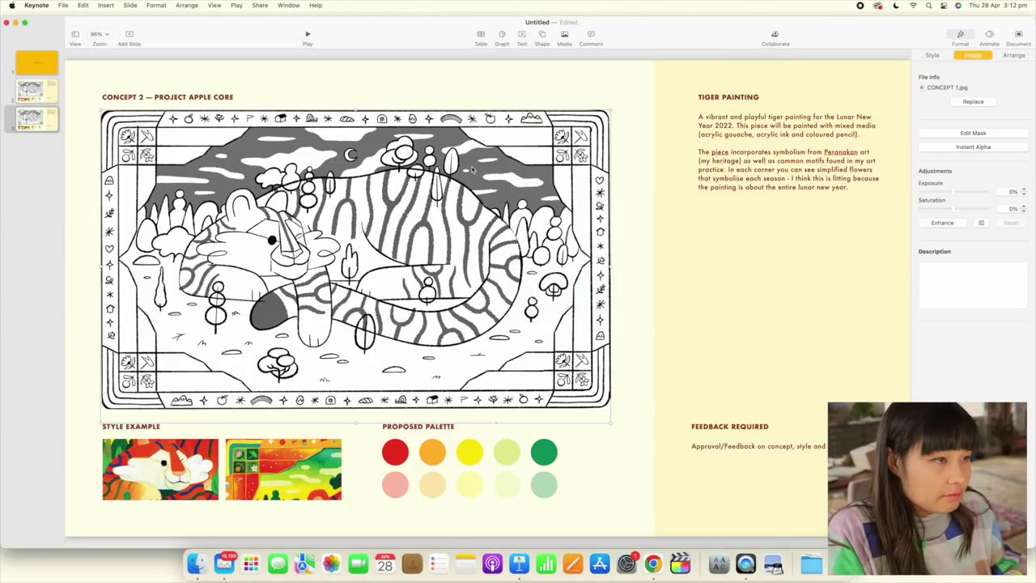
pyautogui.press('super+shift+z')
pyautogui.press('super+shift+z')
pyautogui.moveTo(431, 241); pyautogui.dragTo(565, 456)
pyautogui.moveTo(526, 74); pyautogui.dragTo(516, 187)
pyautogui.moveTo(603, 187); pyautogui.dragTo(390, 260)
pyautogui.moveTo(347, 455); pyautogui.dragTo(325, 212)
pyautogui.moveTo(378, 106); pyautogui.dragTo(386, 154)
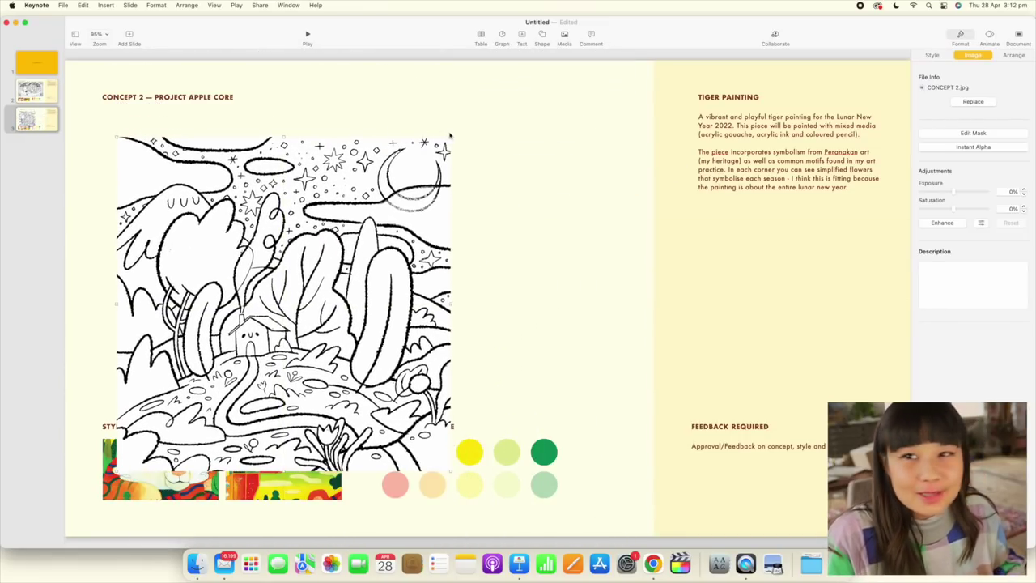
pyautogui.moveTo(450, 135)
pyautogui.mouseDown()
pyautogui.moveTo(423, 162)
pyautogui.moveTo(364, 129)
pyautogui.moveTo(369, 105)
pyautogui.moveTo(366, 119)
pyautogui.mouseUp()
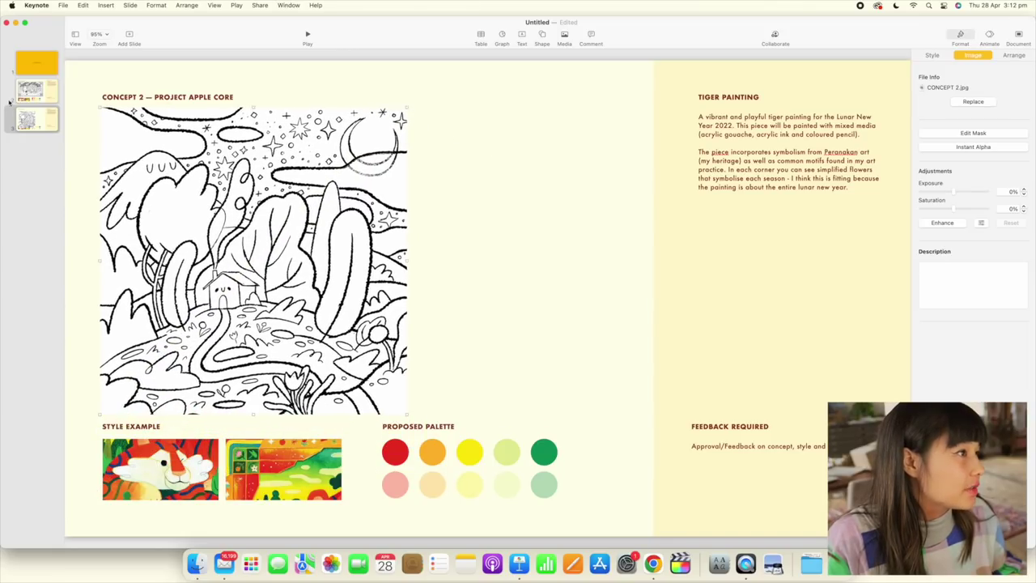
# Shrink the square forest sketch further to leave a gap above the style example heading
pyautogui.click(47, 98)
pyautogui.click(39, 118)
pyautogui.click(305, 249)
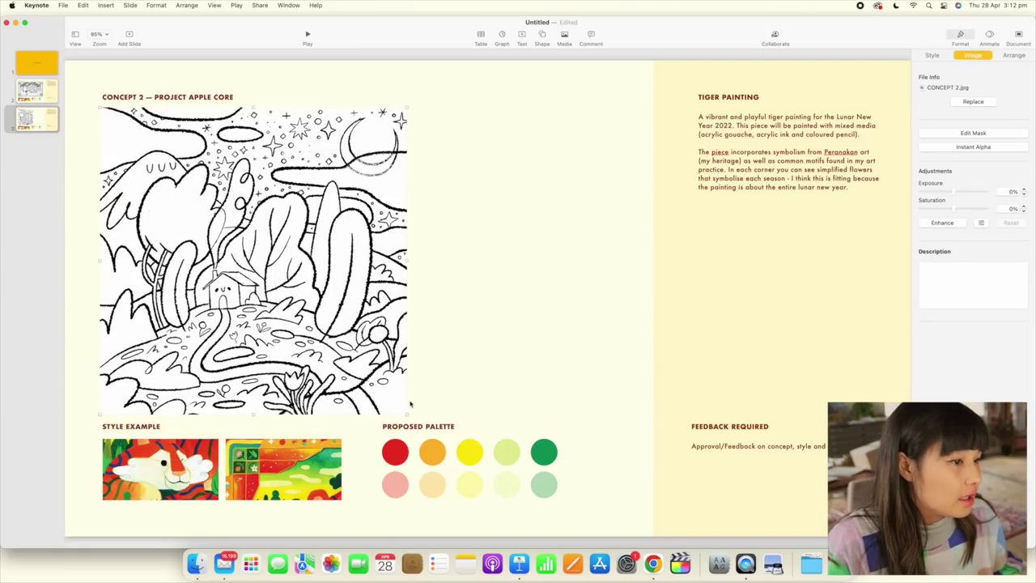
pyautogui.moveTo(410, 404)
pyautogui.mouseDown()
pyautogui.moveTo(389, 391)
pyautogui.moveTo(502, 506)
pyautogui.moveTo(348, 304)
pyautogui.moveTo(418, 362)
pyautogui.mouseUp()
pyautogui.click(481, 341)
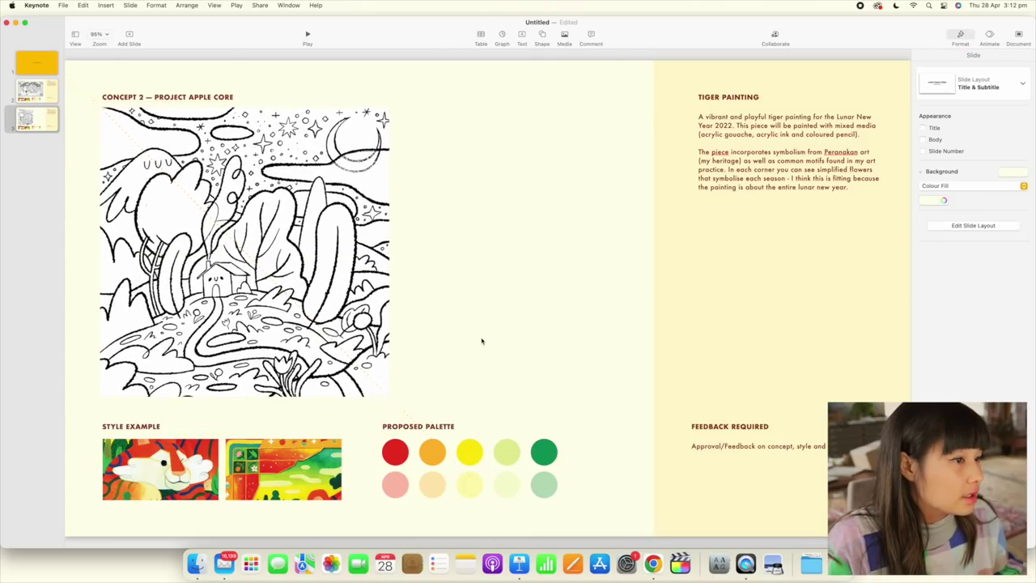
pyautogui.click(338, 367)
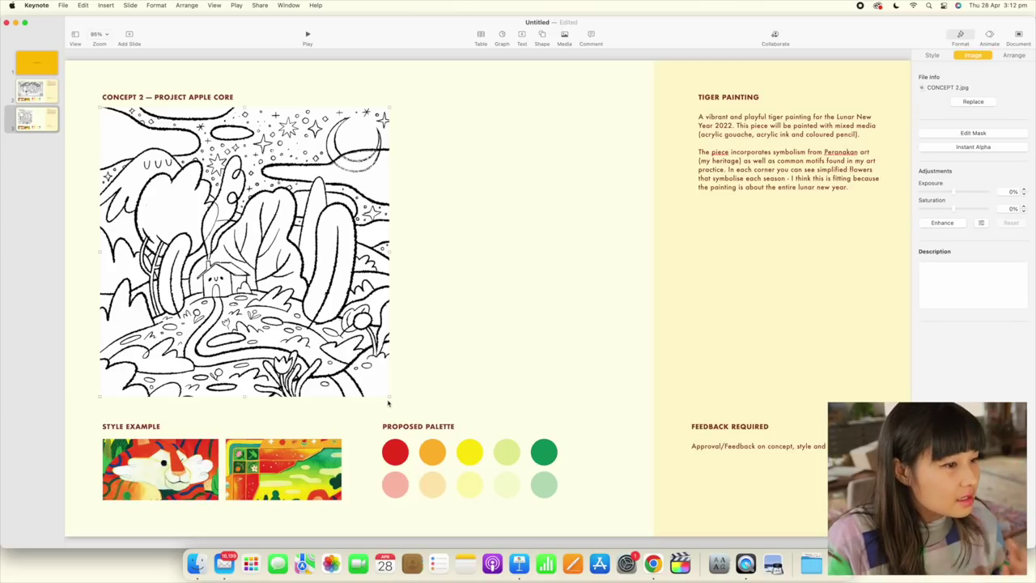
pyautogui.click(388, 402)
pyautogui.click(368, 380)
pyautogui.click(403, 386)
pyautogui.click(367, 375)
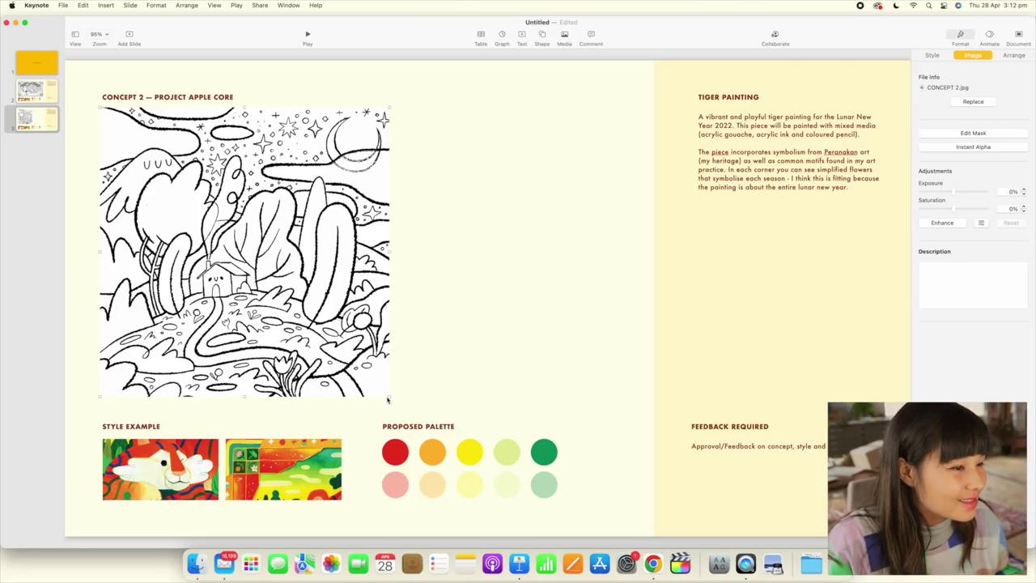
# Try enlarging the forest sketch, and undo all its placement and sizing until the tiger sketch is restored
pyautogui.moveTo(389, 395)
pyautogui.mouseDown()
pyautogui.moveTo(685, 463)
pyautogui.moveTo(712, 485)
pyautogui.mouseUp()
pyautogui.press('super+z')
pyautogui.press('super+z')
pyautogui.press('super+z')
pyautogui.press('super+z')
pyautogui.press('super+z')
pyautogui.press('super+z')
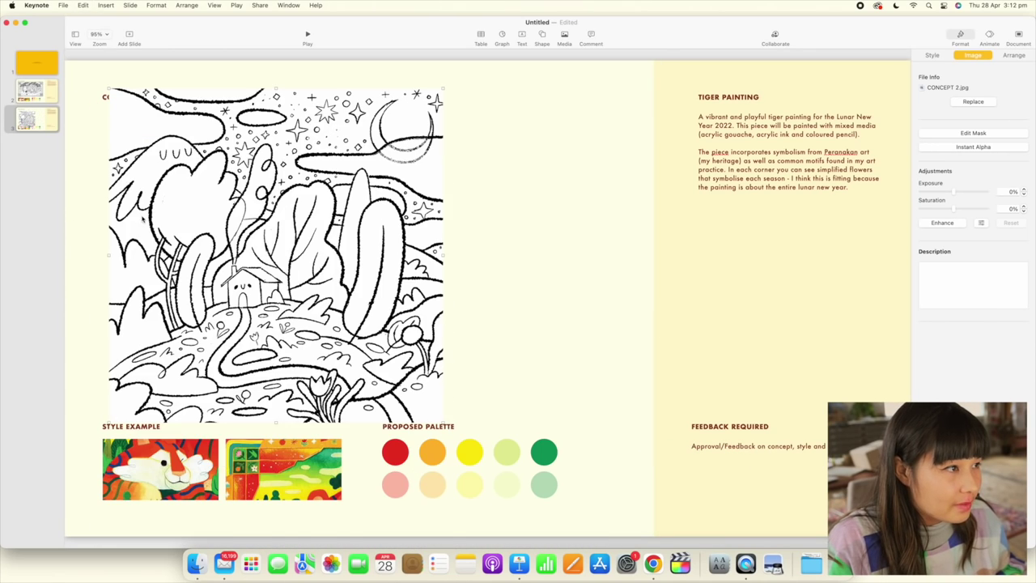
pyautogui.press('super+z')
pyautogui.press('super+z')
pyautogui.press('super+z')
pyautogui.press('super+z')
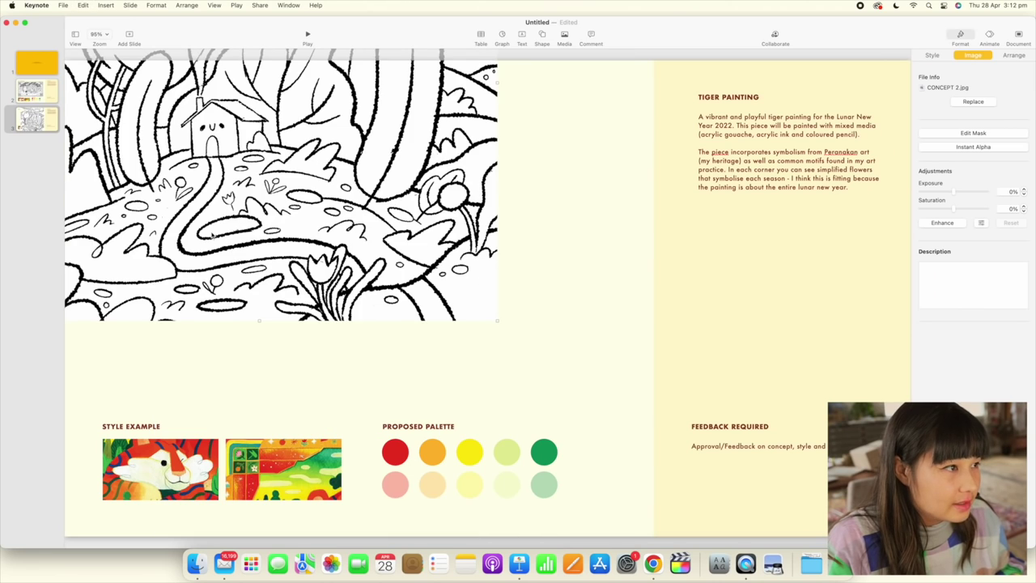
pyautogui.press('super+z')
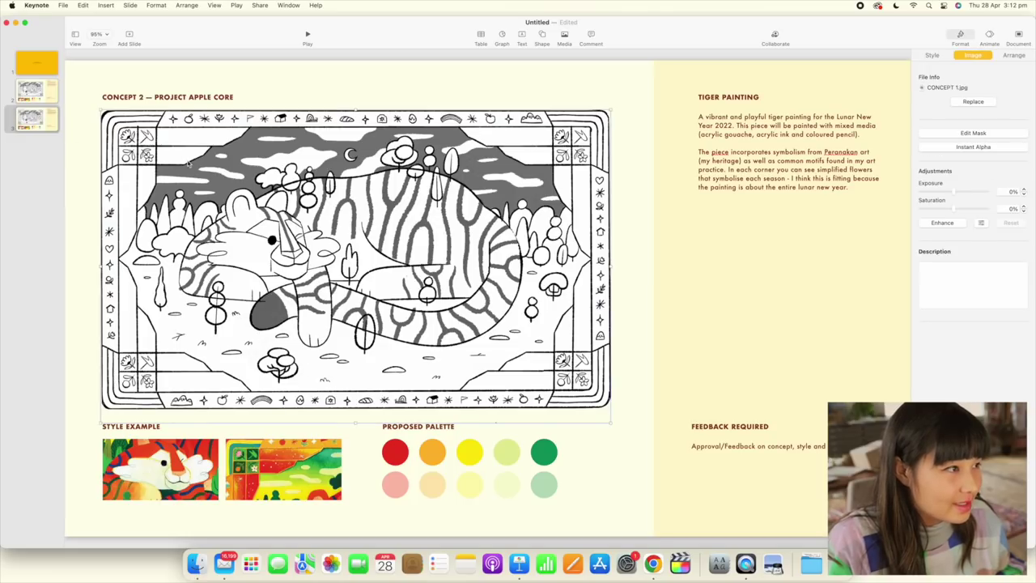
# Replace the tiger sketch on the Concept 2 slide with CONCEPT 2.jpg inside the same image frame
pyautogui.doubleClick(188, 160)
pyautogui.press('shift+super+v')
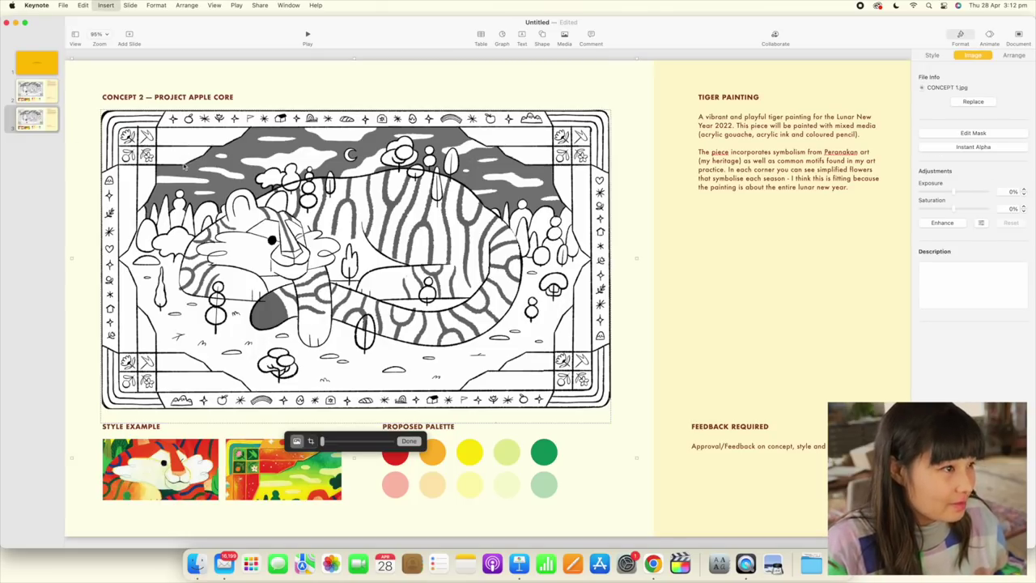
pyautogui.click(639, 371)
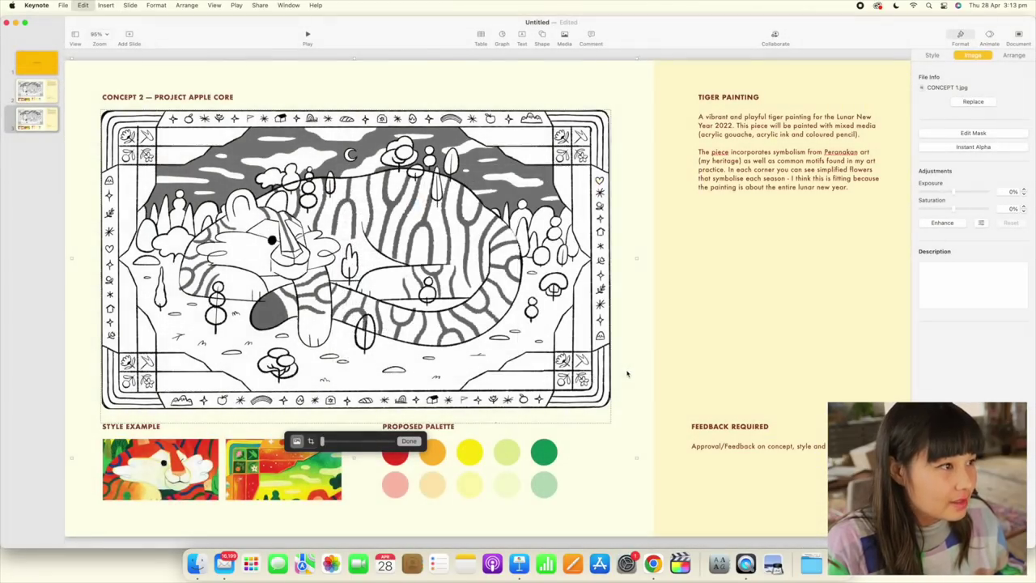
pyautogui.click(666, 280)
pyautogui.click(490, 284)
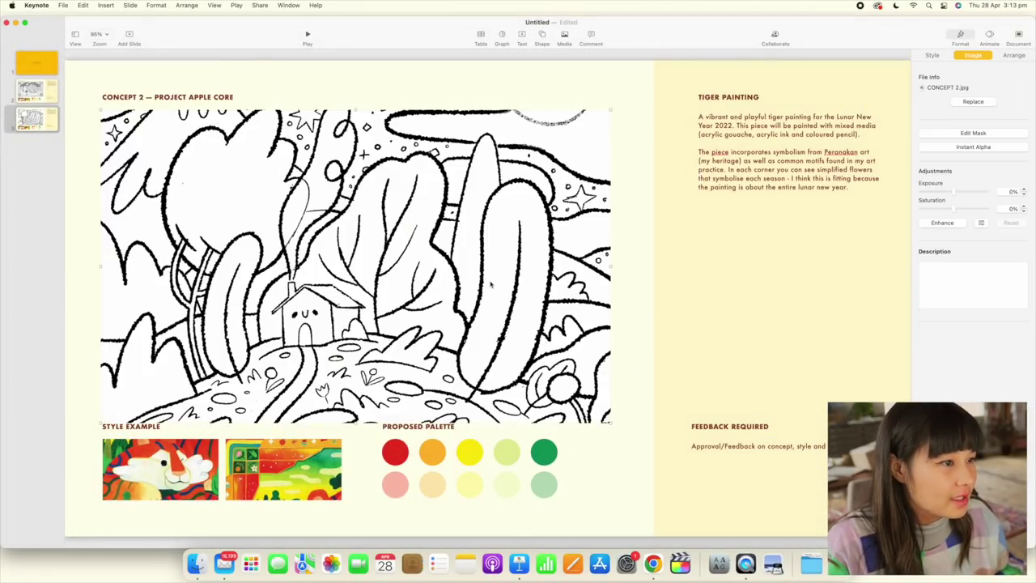
# Check the new sketch's mask and compare its placement with the tiger sketch on the Concept 1 slide
pyautogui.doubleClick(508, 277)
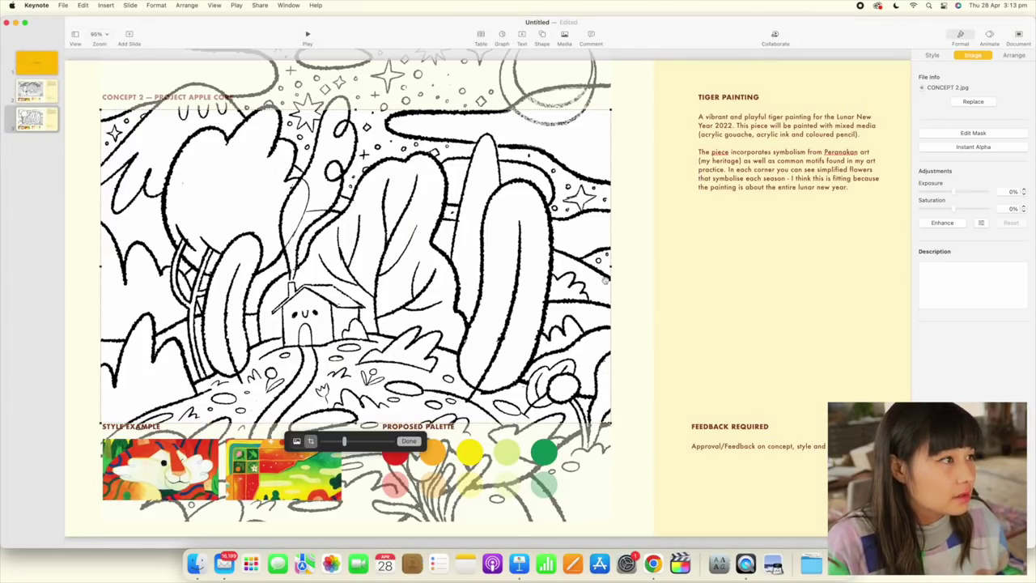
pyautogui.click(47, 96)
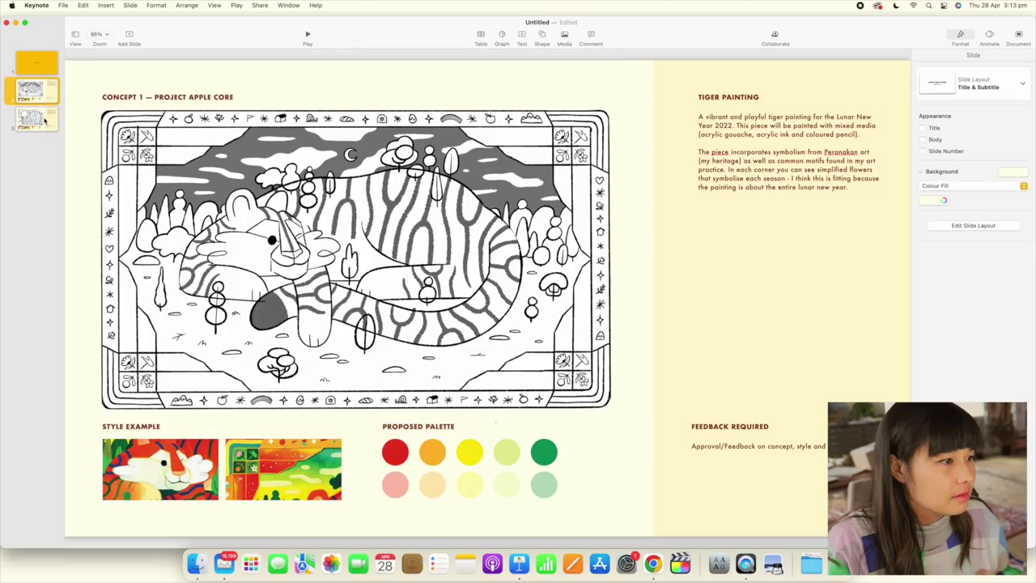
pyautogui.click(45, 120)
pyautogui.click(31, 98)
pyautogui.click(32, 117)
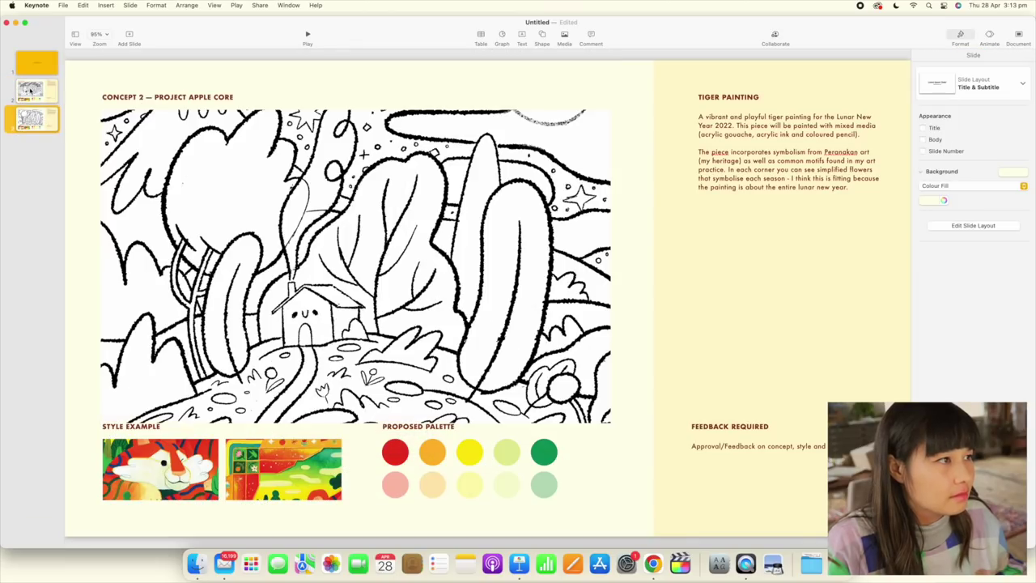
pyautogui.click(31, 98)
pyautogui.click(38, 120)
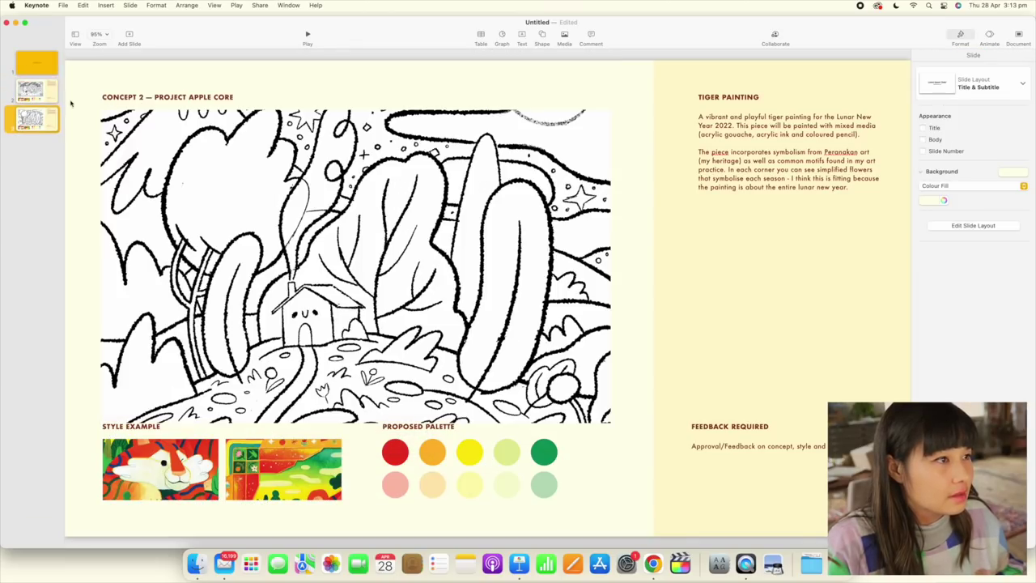
# Trim the lower edge of the forest sketch to leave a gap above the style example heading
pyautogui.doubleClick(224, 158)
pyautogui.moveTo(354, 422); pyautogui.dragTo(356, 413)
pyautogui.click(622, 353)
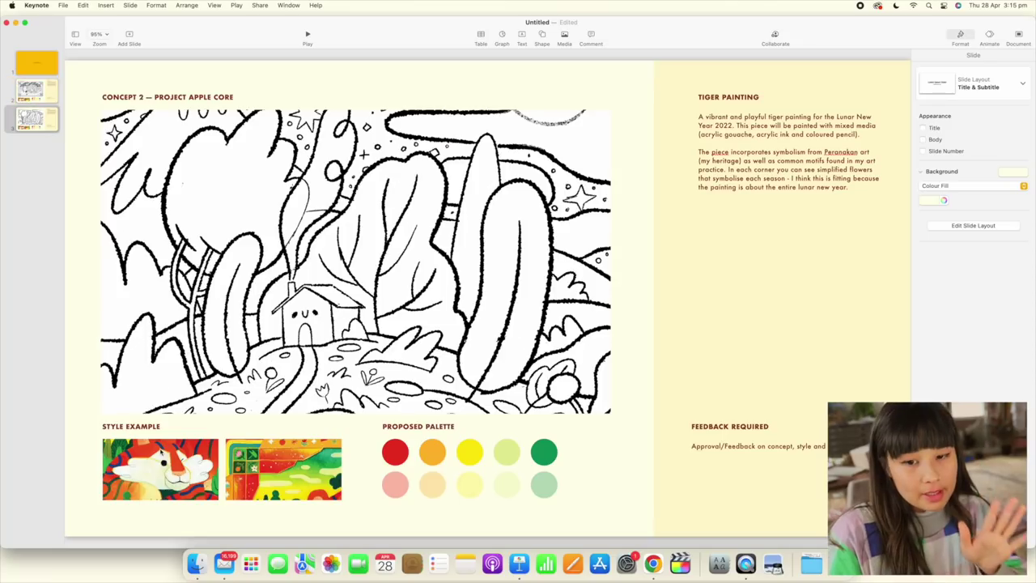
# Replace both style example images on the Concept 2 slide with EXAMPLE 2.jpg inside their existing frames
pyautogui.doubleClick(160, 450)
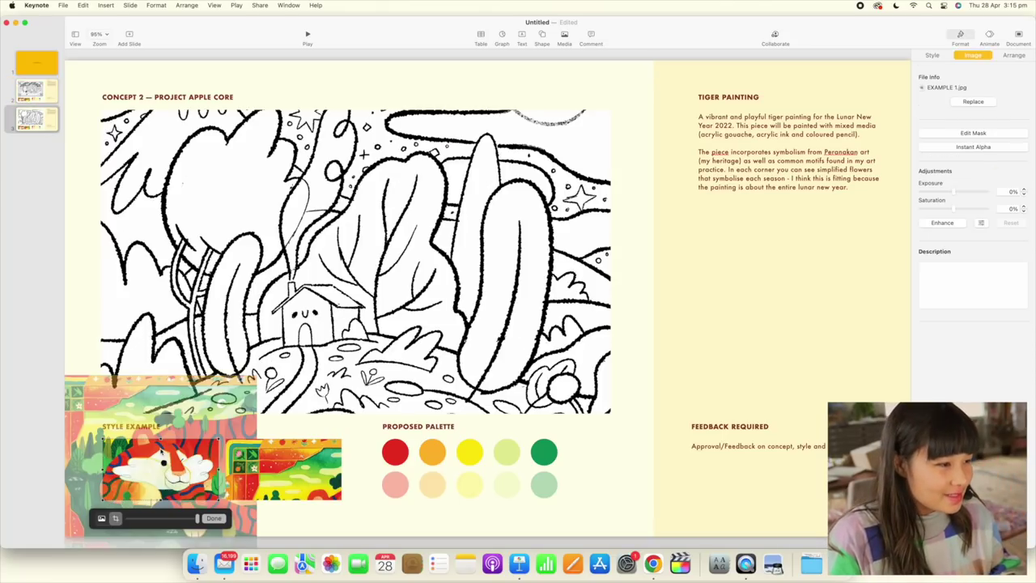
pyautogui.press('super+v')
pyautogui.click(72, 437)
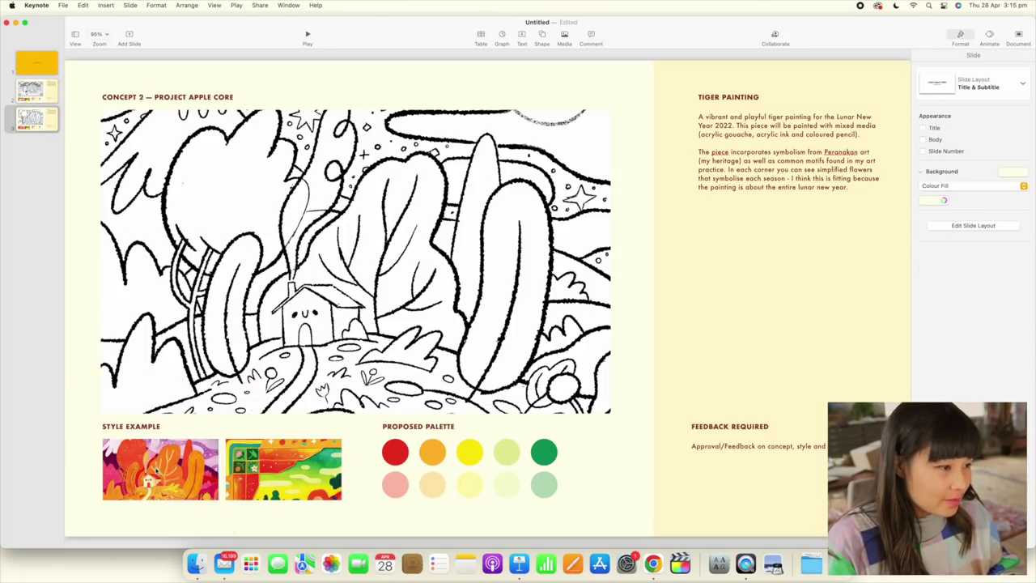
pyautogui.doubleClick(281, 469)
pyautogui.press('super+v')
pyautogui.click(138, 387)
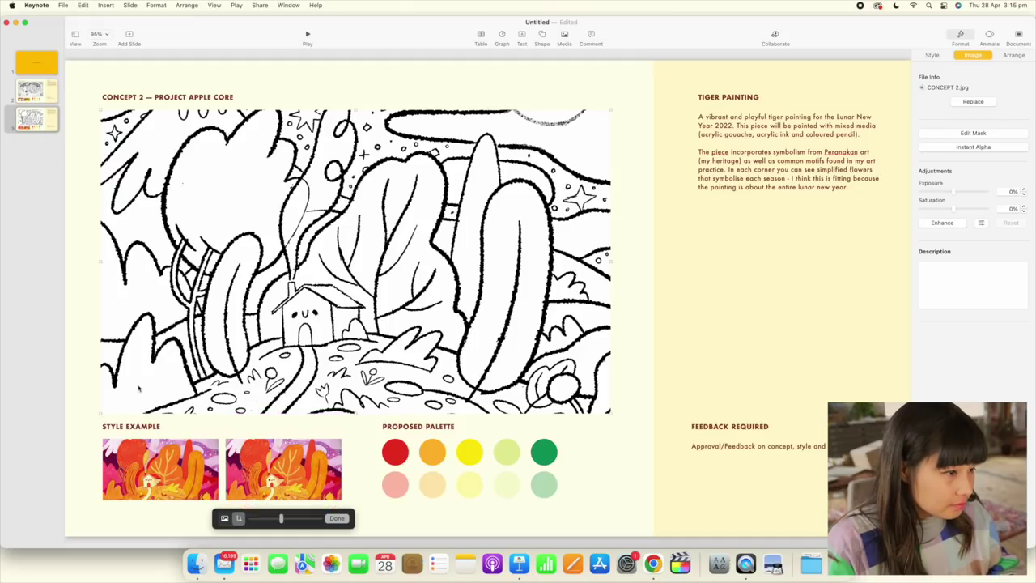
# Enlarge the artwork inside the second style example frame and shift it to show the starry night sky
pyautogui.click(321, 514)
pyautogui.doubleClick(301, 490)
pyautogui.moveTo(306, 472); pyautogui.dragTo(306, 483)
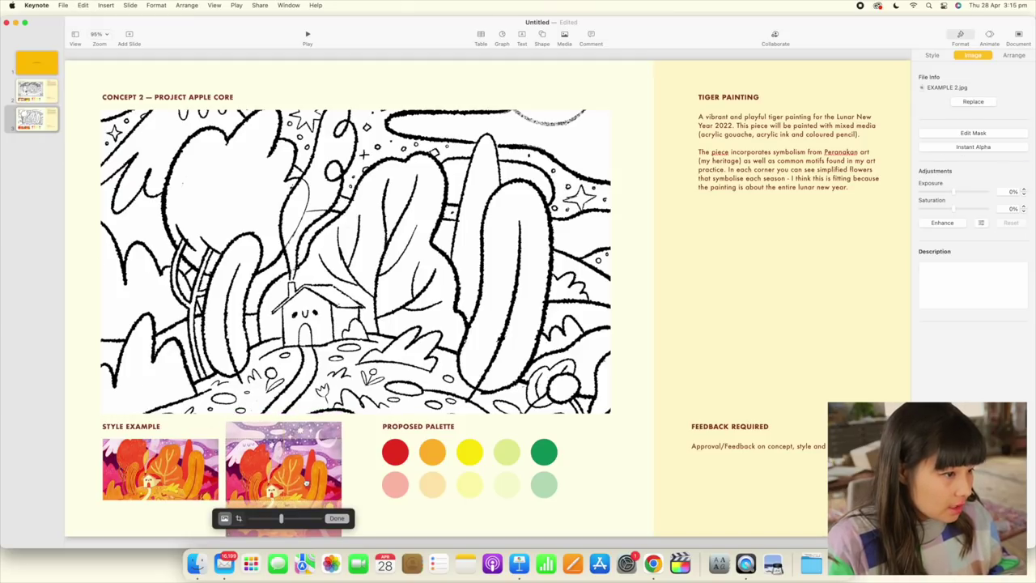
pyautogui.moveTo(282, 518); pyautogui.dragTo(305, 518)
pyautogui.moveTo(277, 446); pyautogui.dragTo(259, 477)
# Shift the artwork inside the first style example frame upward to show the house and its path
pyautogui.click(109, 477)
pyautogui.doubleClick(152, 476)
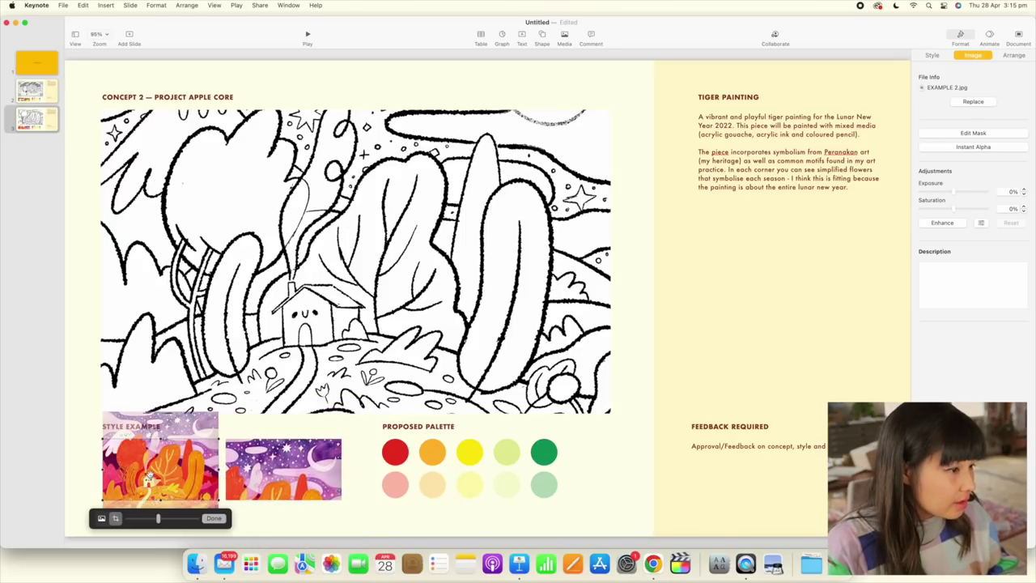
pyautogui.moveTo(167, 475)
pyautogui.mouseDown()
pyautogui.moveTo(172, 458)
pyautogui.moveTo(171, 468)
pyautogui.mouseUp()
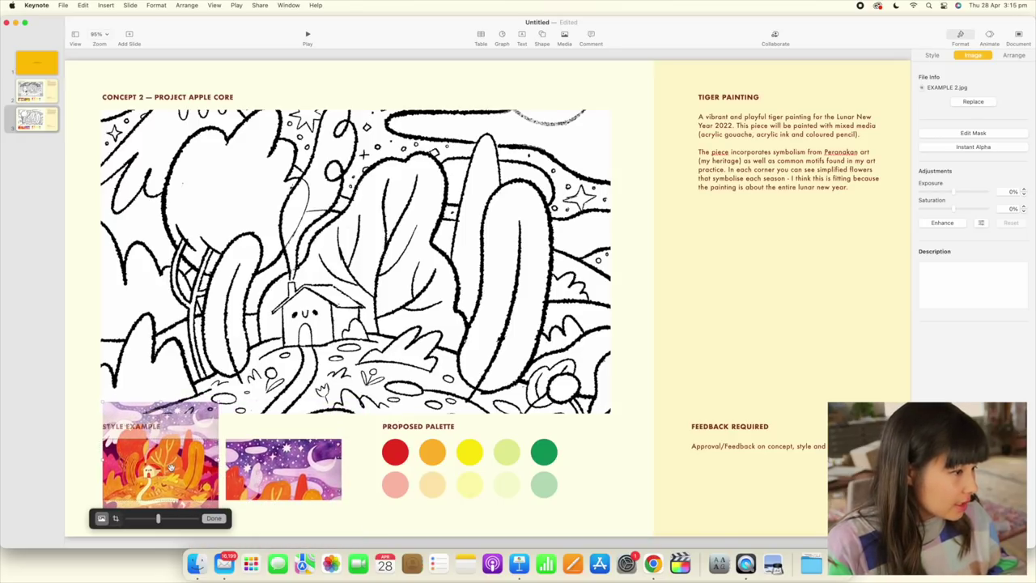
pyautogui.click(324, 518)
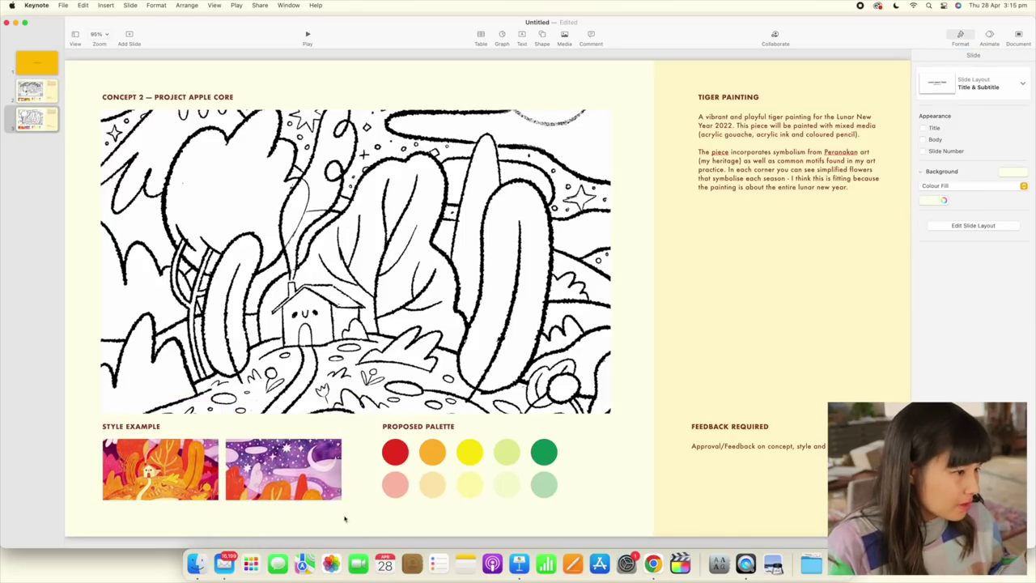
# Ungroup the proposed palette circles on the Concept 2 slide
pyautogui.click(507, 452)
pyautogui.click(506, 452)
pyautogui.click(525, 449)
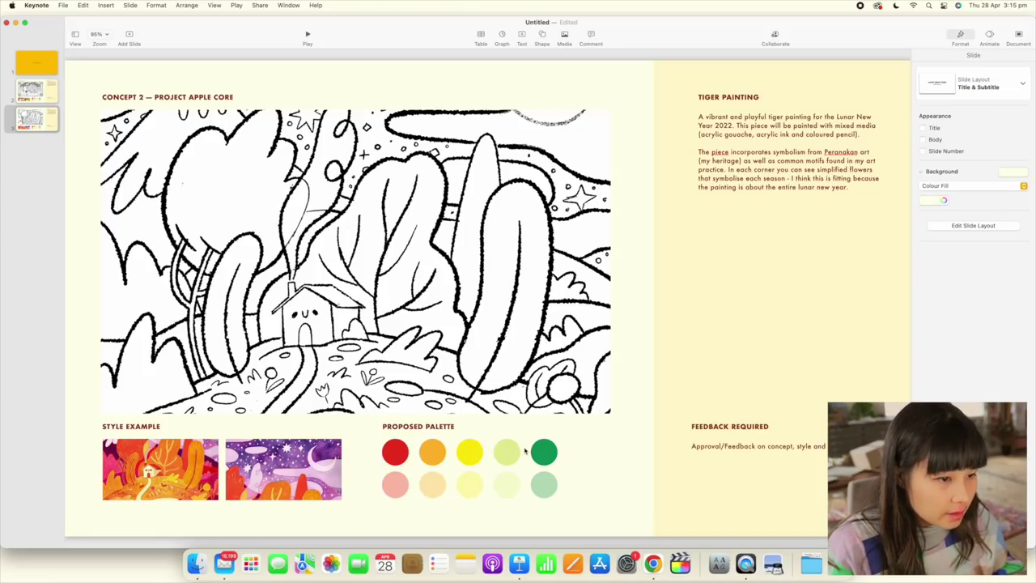
pyautogui.rightClick(526, 449)
pyautogui.click(549, 445)
pyautogui.rightClick(539, 441)
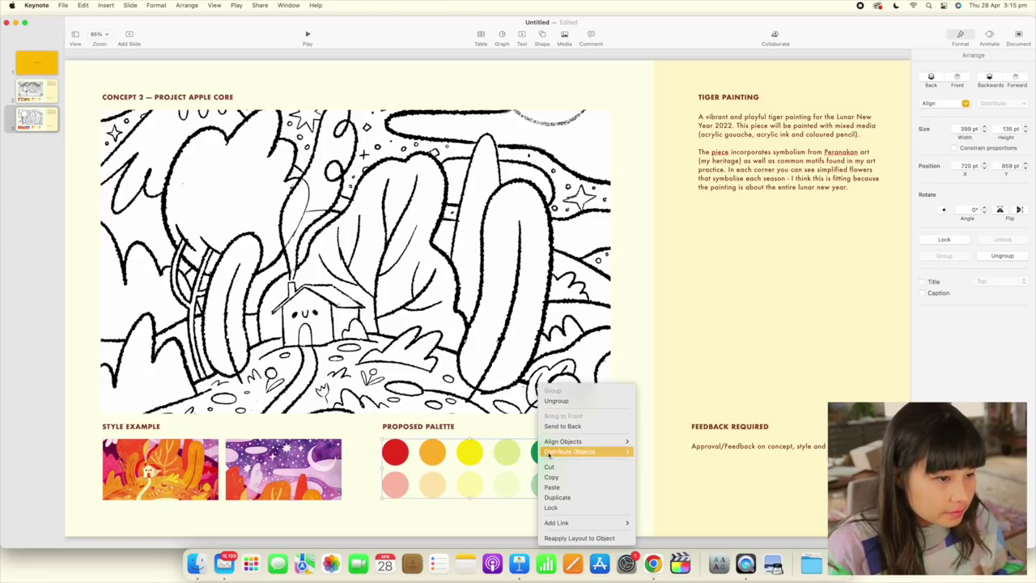
pyautogui.click(557, 400)
# Recolour the light green circle in the palette's upper row with a lilac sampled from the night-sky style example
pyautogui.click(503, 457)
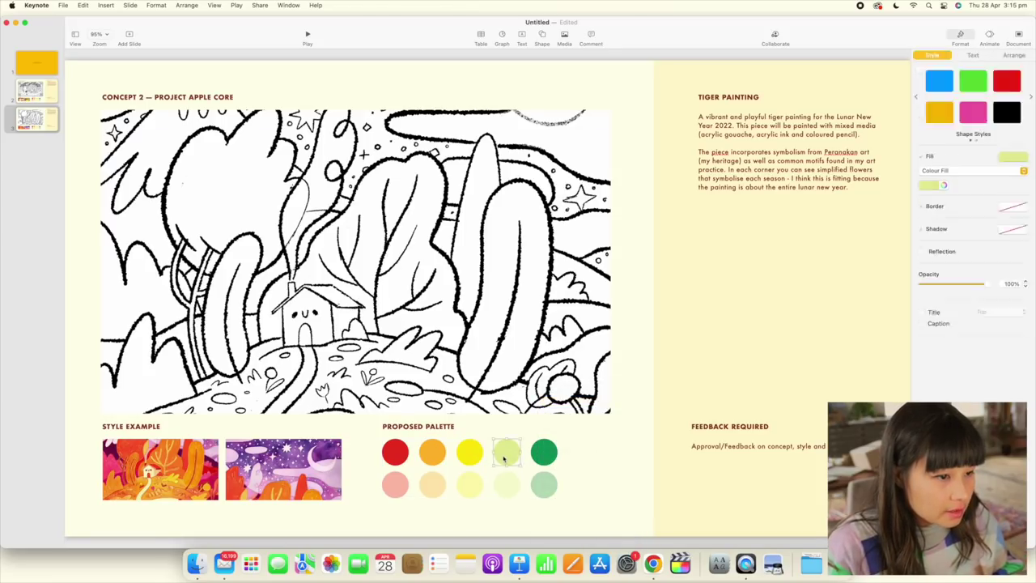
pyautogui.click(943, 186)
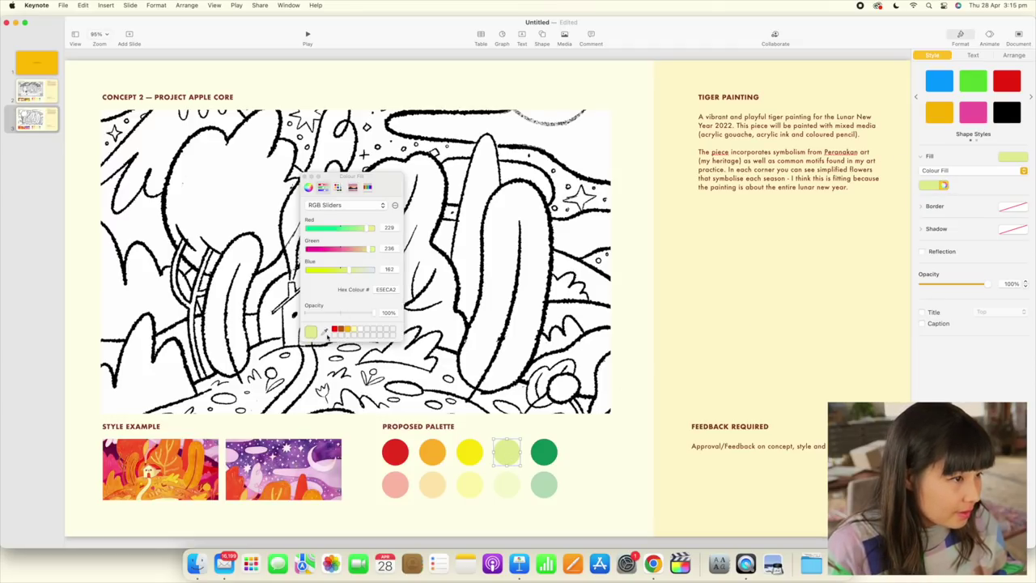
pyautogui.click(324, 333)
pyautogui.click(331, 463)
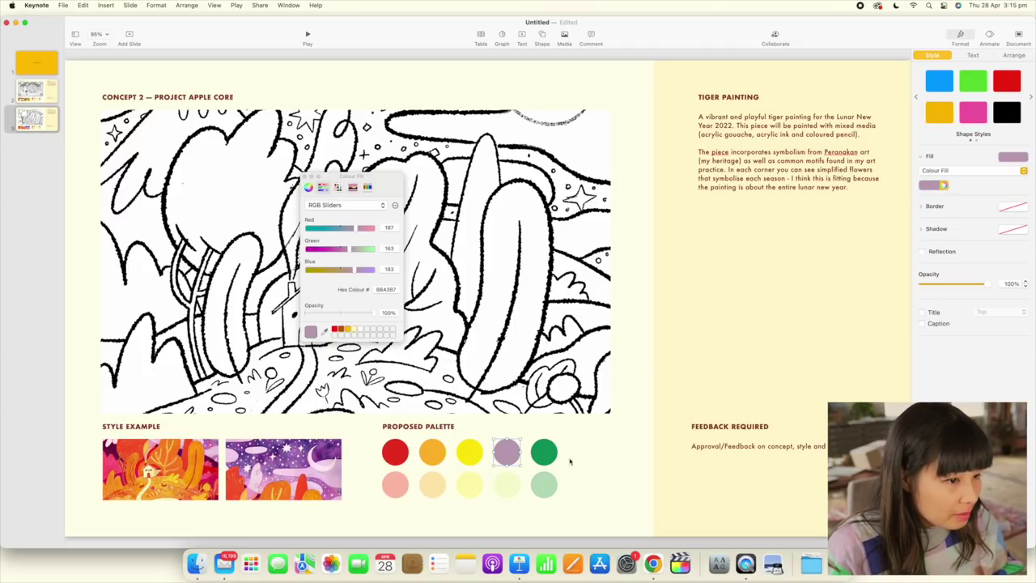
pyautogui.click(573, 461)
pyautogui.click(504, 458)
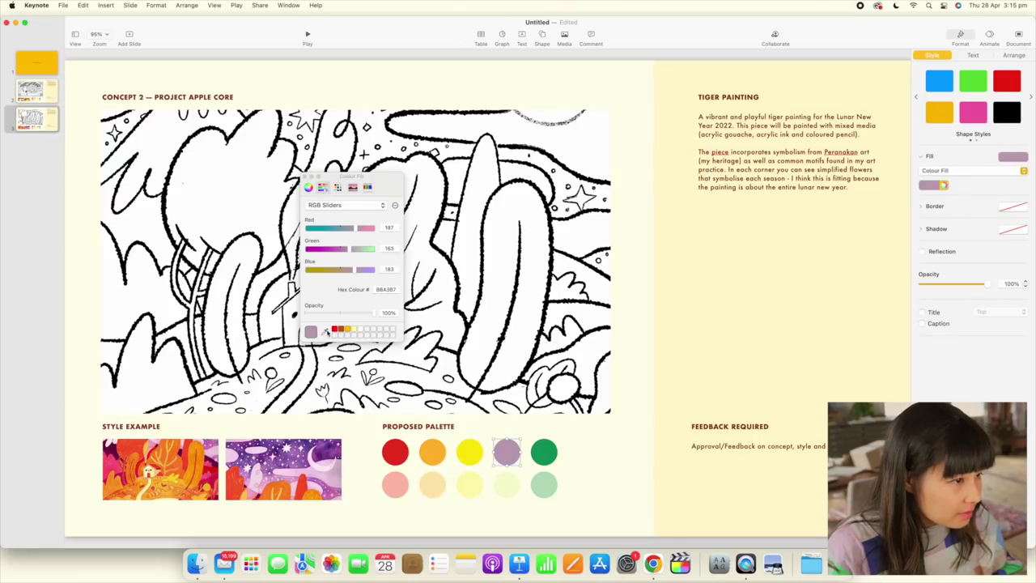
pyautogui.click(325, 332)
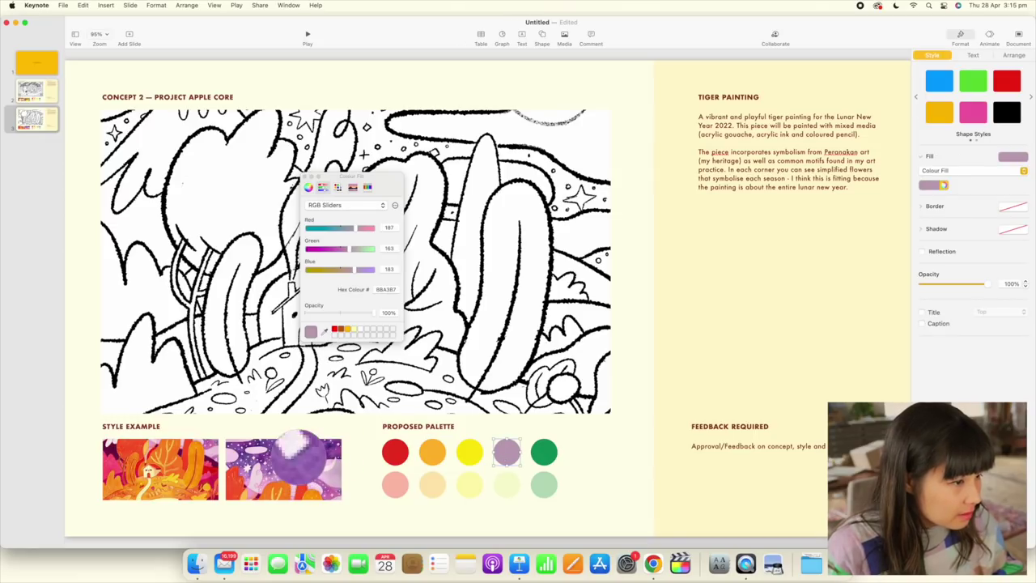
pyautogui.click(300, 448)
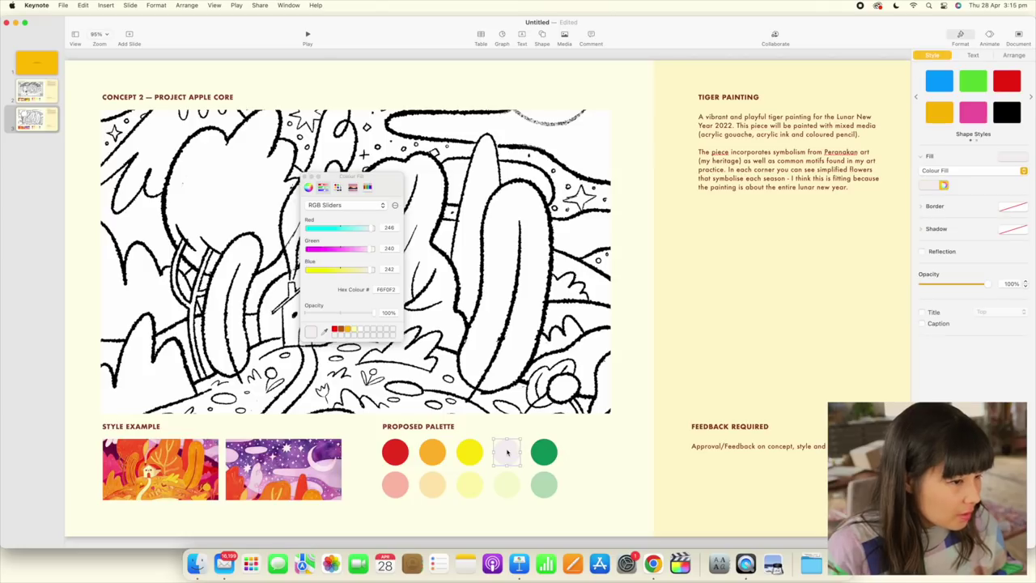
pyautogui.click(324, 333)
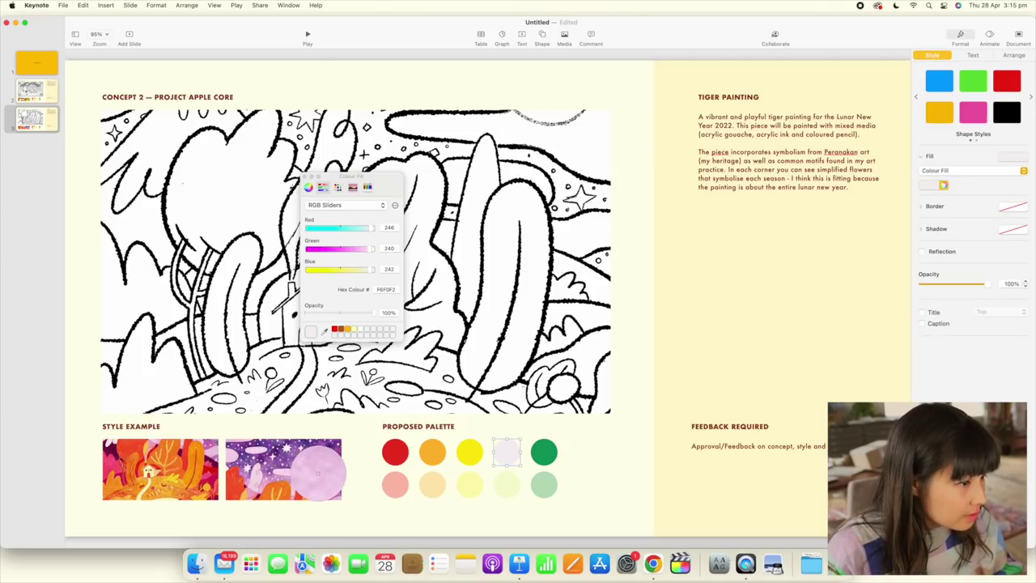
pyautogui.click(317, 469)
# Recolour the dark green circle in the palette's upper row with purple 8E59A2 sampled from the night-sky style example
pyautogui.click(545, 448)
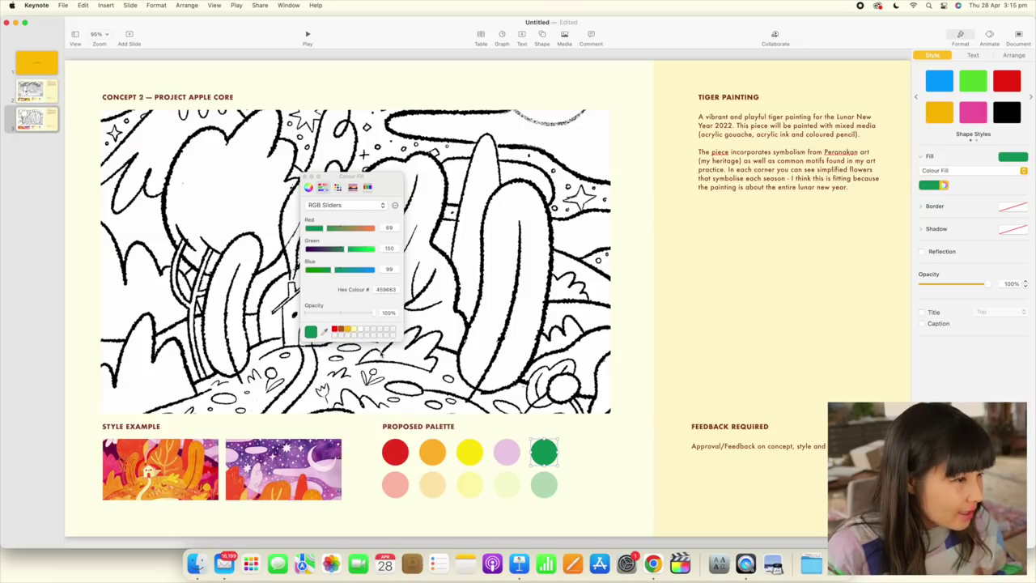
pyautogui.click(325, 333)
pyautogui.click(321, 442)
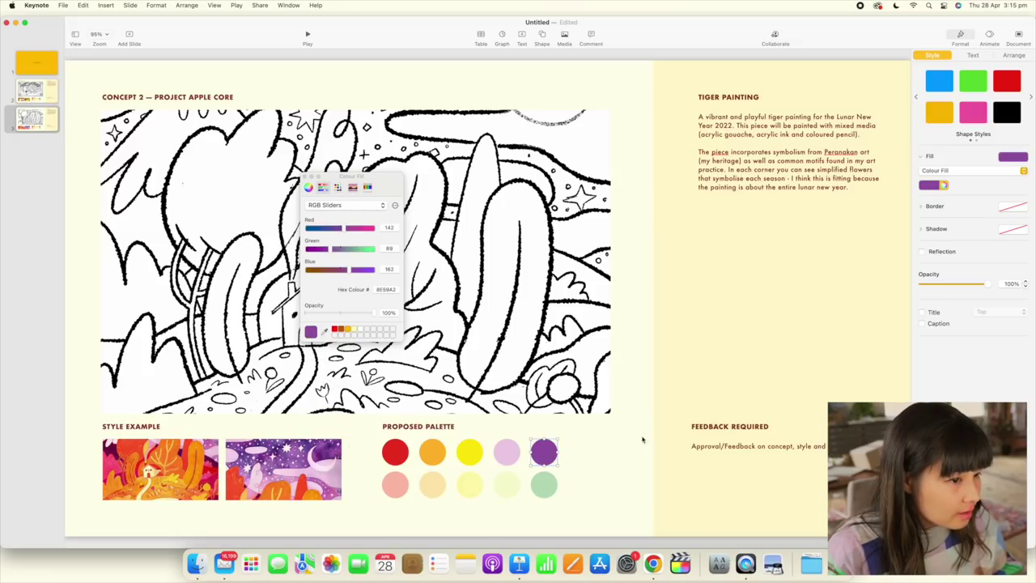
pyautogui.click(642, 439)
# Delete the two faded green circles from the palette's lower row
pyautogui.click(543, 482)
pyautogui.keyDown('shift'); pyautogui.click(510, 480); pyautogui.keyUp('shift')
pyautogui.press('BackSpace')
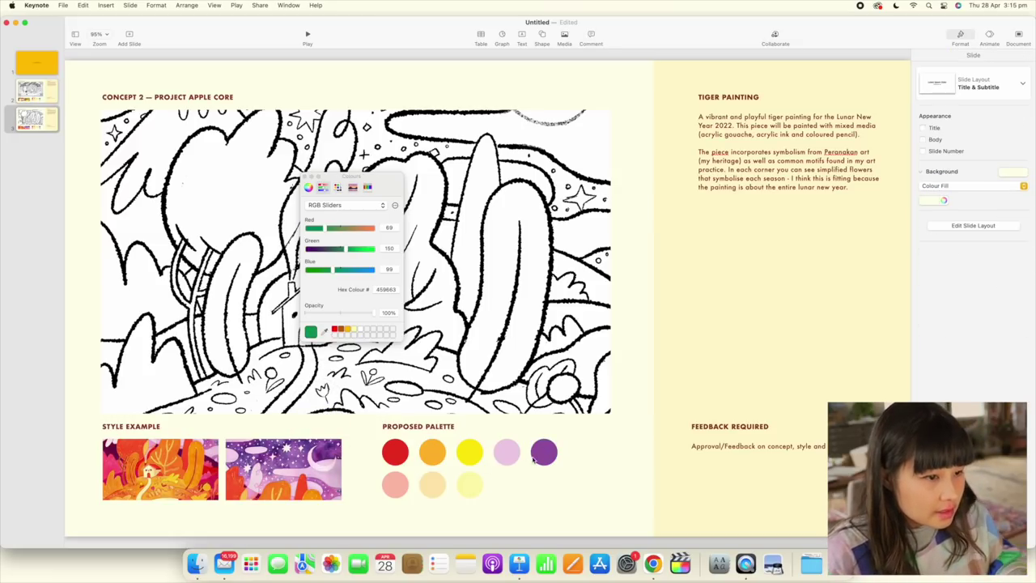
# Duplicate the lilac and purple circles into the palette's lower row at 46% opacity, and close the colour picker
pyautogui.click(533, 460)
pyautogui.keyDown('shift'); pyautogui.click(503, 457); pyautogui.keyUp('shift')
pyautogui.moveTo(502, 454); pyautogui.dragTo(505, 485)
pyautogui.click(949, 284)
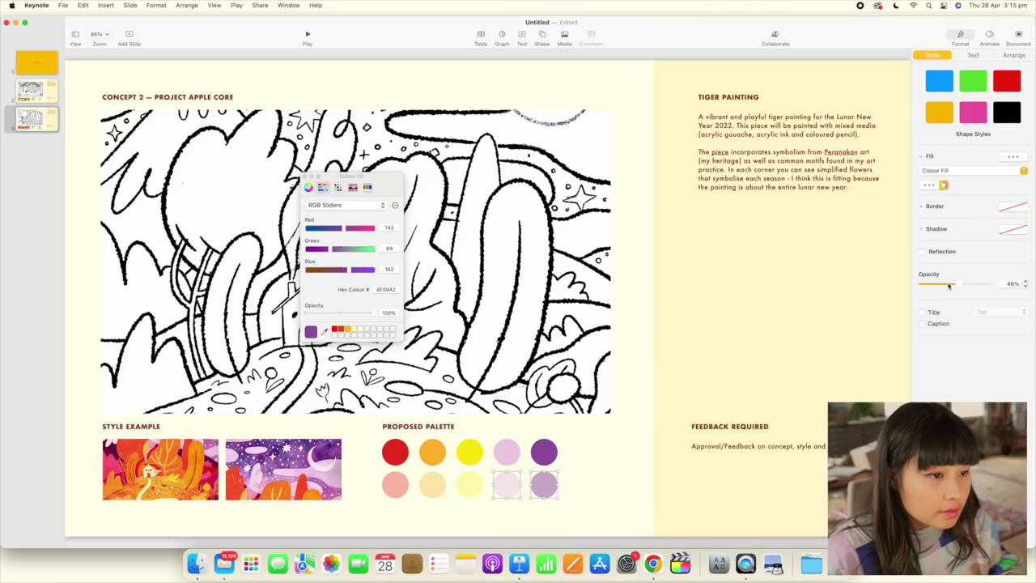
pyautogui.click(687, 389)
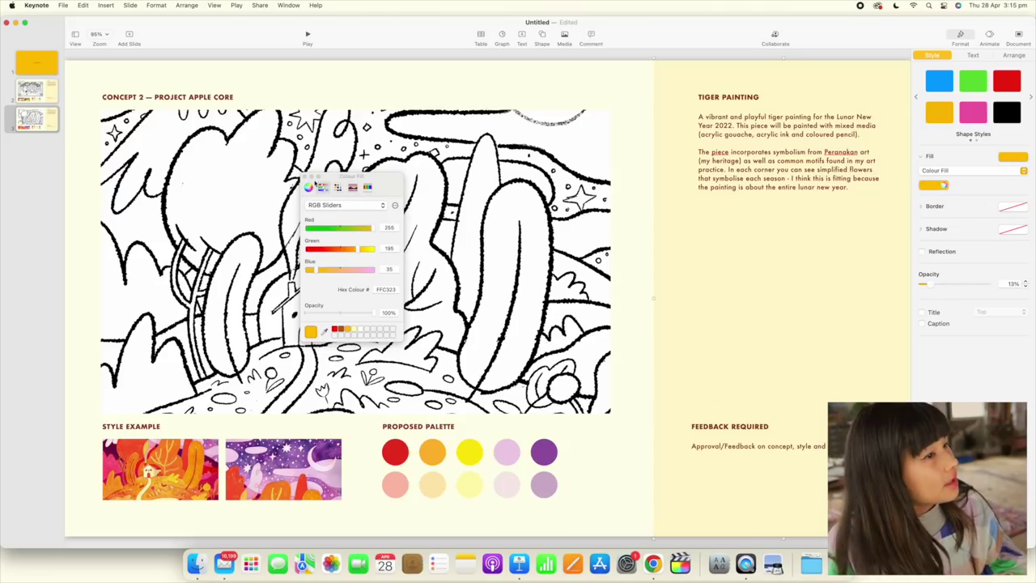
pyautogui.click(303, 177)
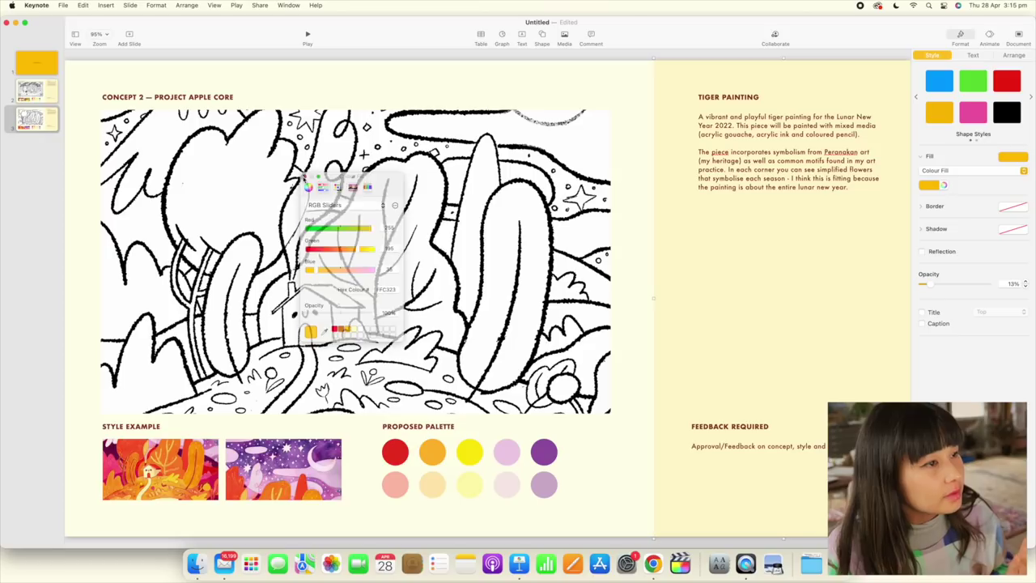
# Change the Tiger Painting heading to SUMMER NIGHTS and duplicate the Concept 2 slide
pyautogui.click(739, 153)
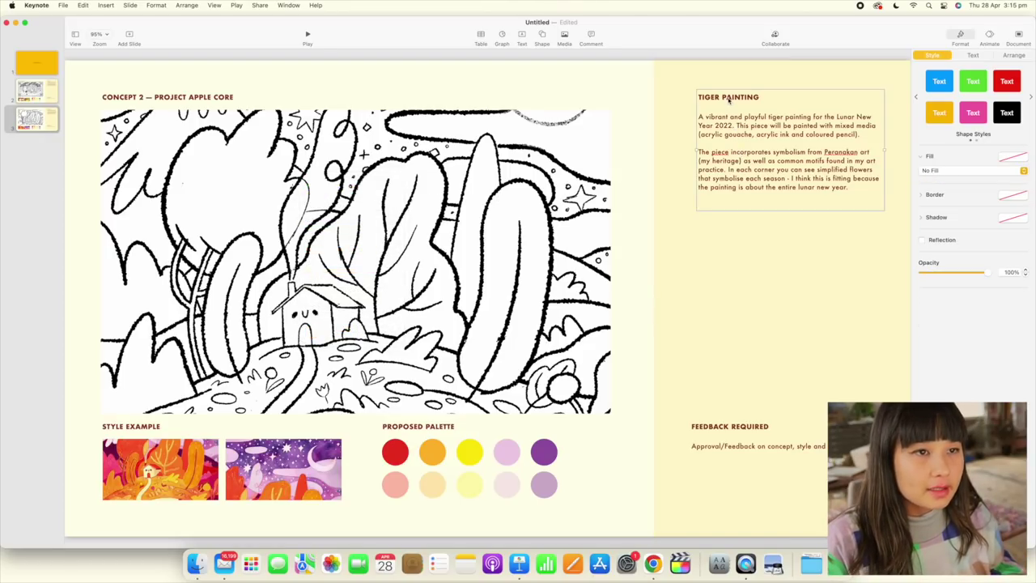
pyautogui.click(728, 98)
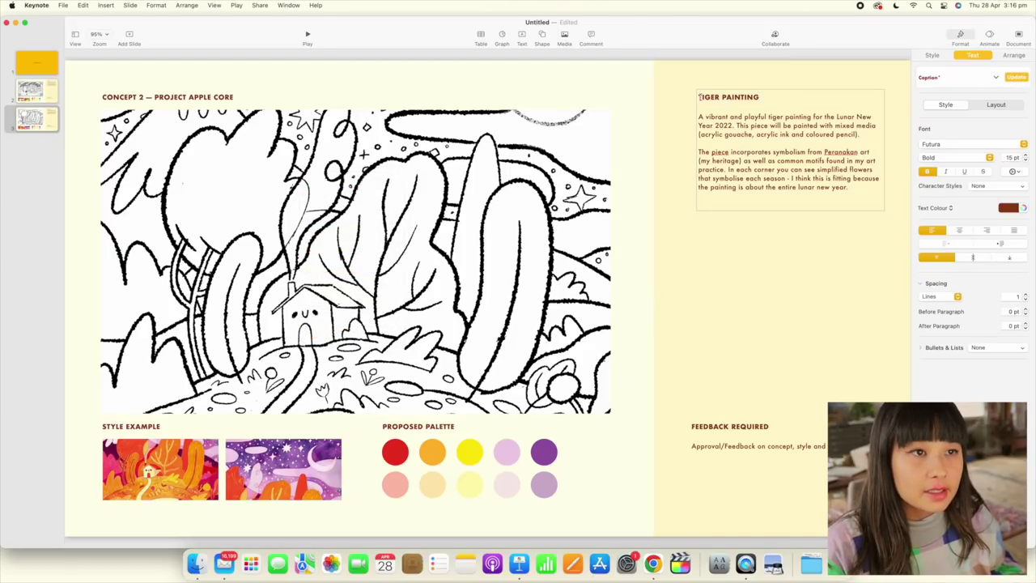
pyautogui.click(46, 119)
pyautogui.press('super+d')
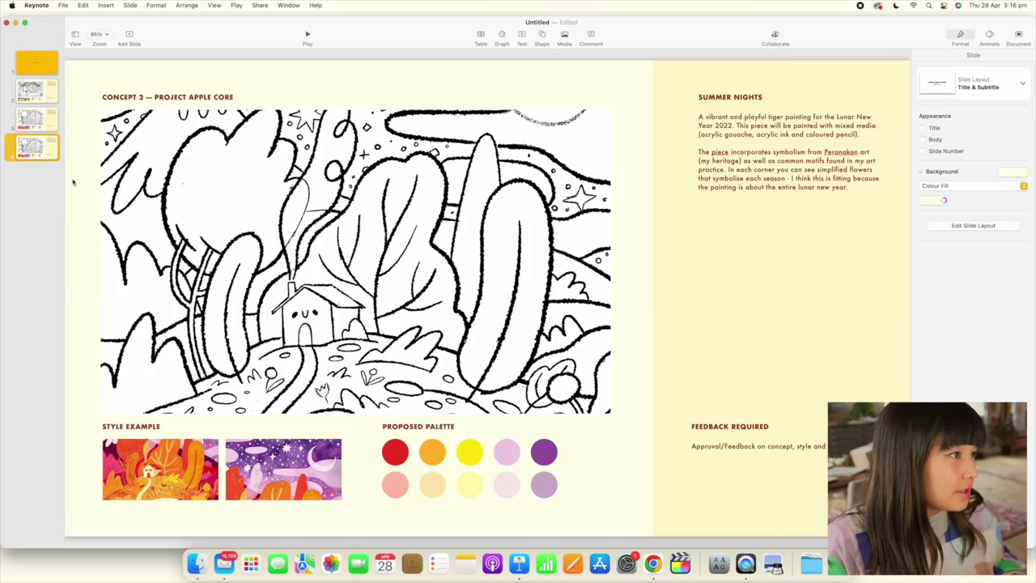
# Try placing CONCEPT 3.jpg from the mockup assets folder onto the duplicate slide, undoing each placement
pyautogui.press('super+Tab')
pyautogui.moveTo(397, 99); pyautogui.dragTo(680, 307)
pyautogui.press('super+z')
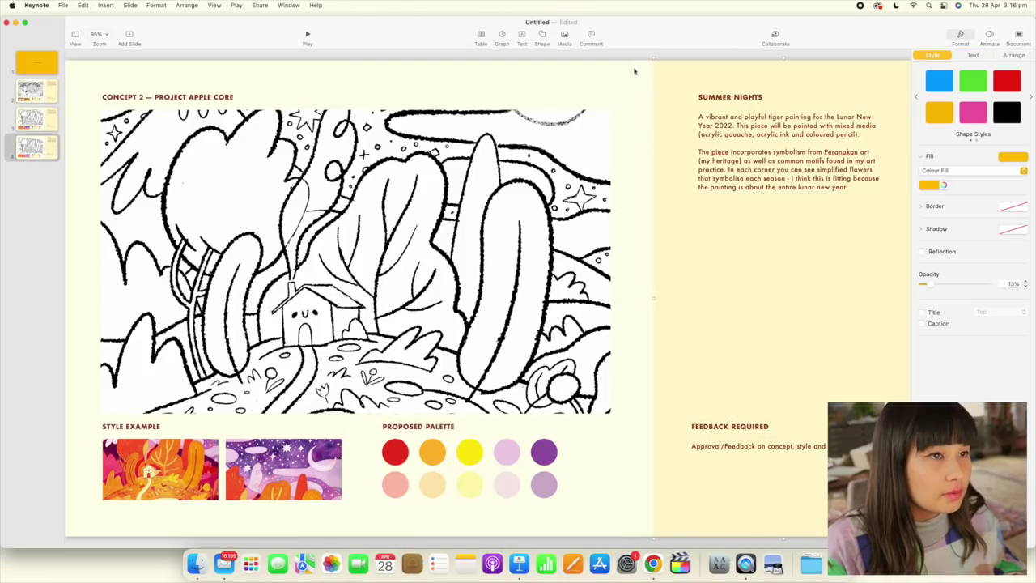
pyautogui.click(633, 71)
pyautogui.press('super+Tab')
pyautogui.click(544, 139)
pyautogui.click(491, 285)
pyautogui.press('super+Tab')
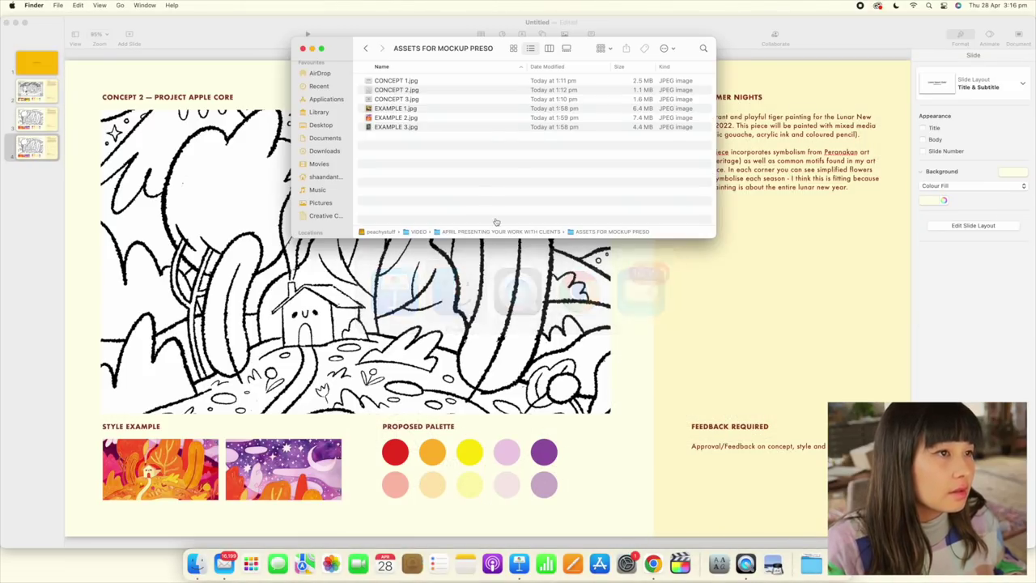
pyautogui.moveTo(396, 100); pyautogui.dragTo(328, 280)
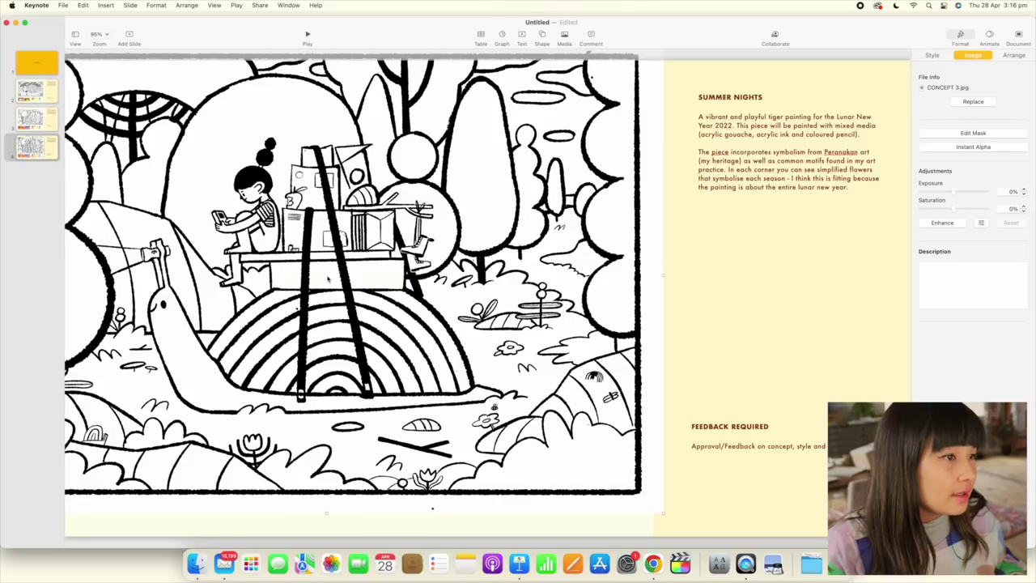
pyautogui.press('super+z')
pyautogui.press('super+shift+z')
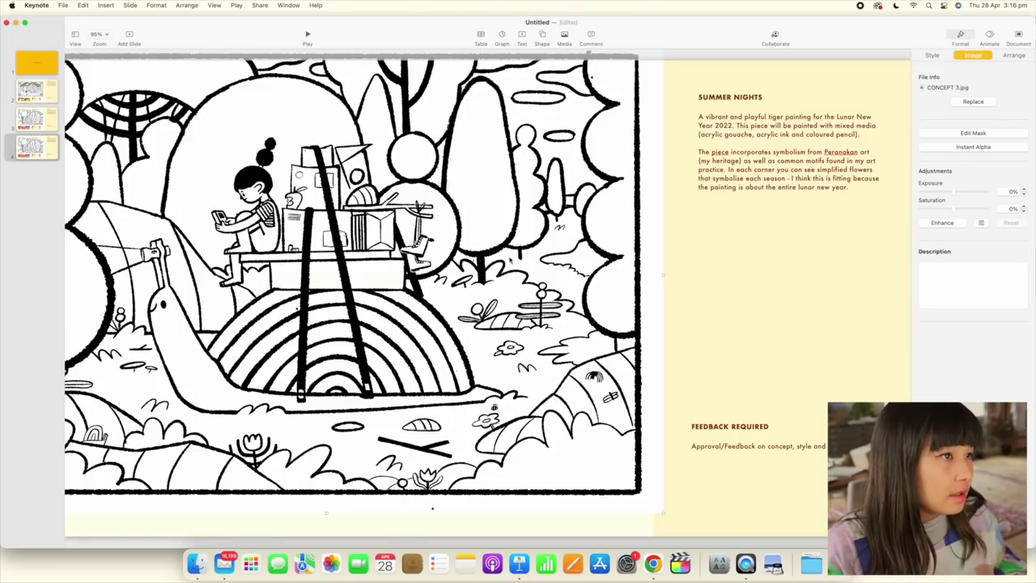
pyautogui.press('super+z')
# Replace the forest sketch on the duplicate slide with CONCEPT 3.jpg, enlarging it inside the same frame until its border is cropped out
pyautogui.doubleClick(497, 245)
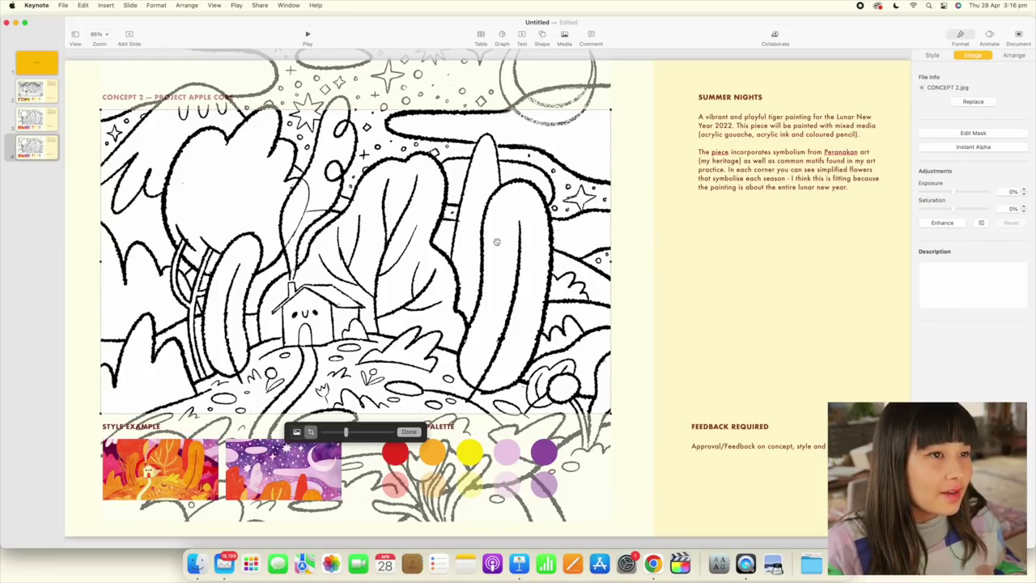
pyautogui.press('super+shift+z')
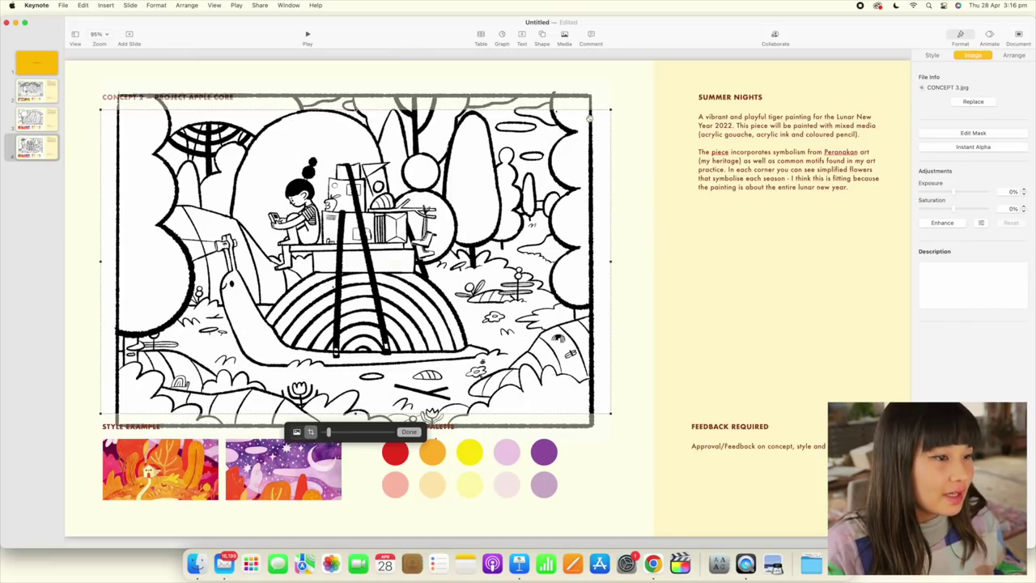
pyautogui.moveTo(328, 432); pyautogui.dragTo(342, 433)
pyautogui.click(775, 398)
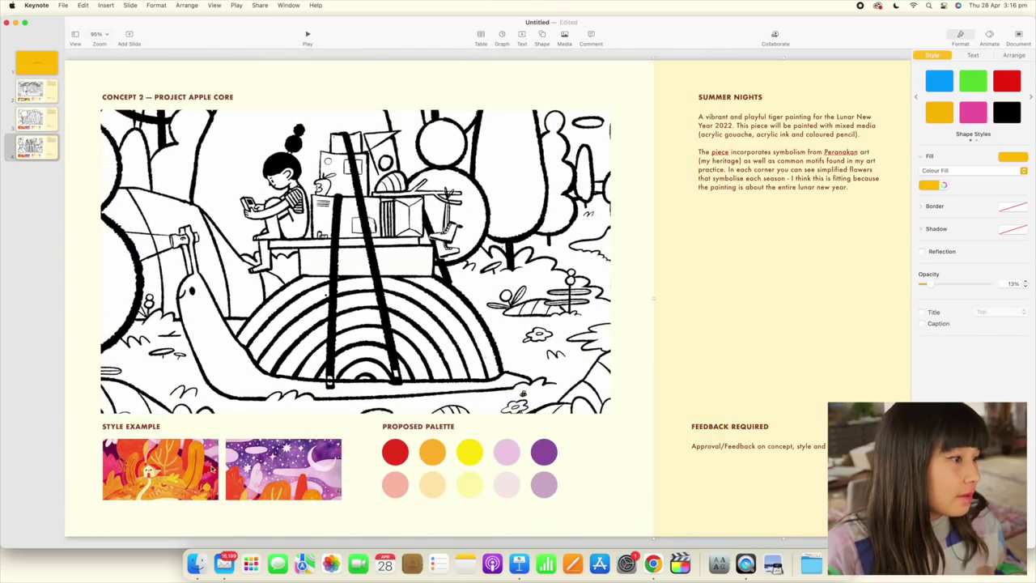
# Place EXAMPLE 3.jpg from the ASSETS FOR MOCKUP PRESO folder onto the slide with the snail sketch
pyautogui.press('super+Tab')
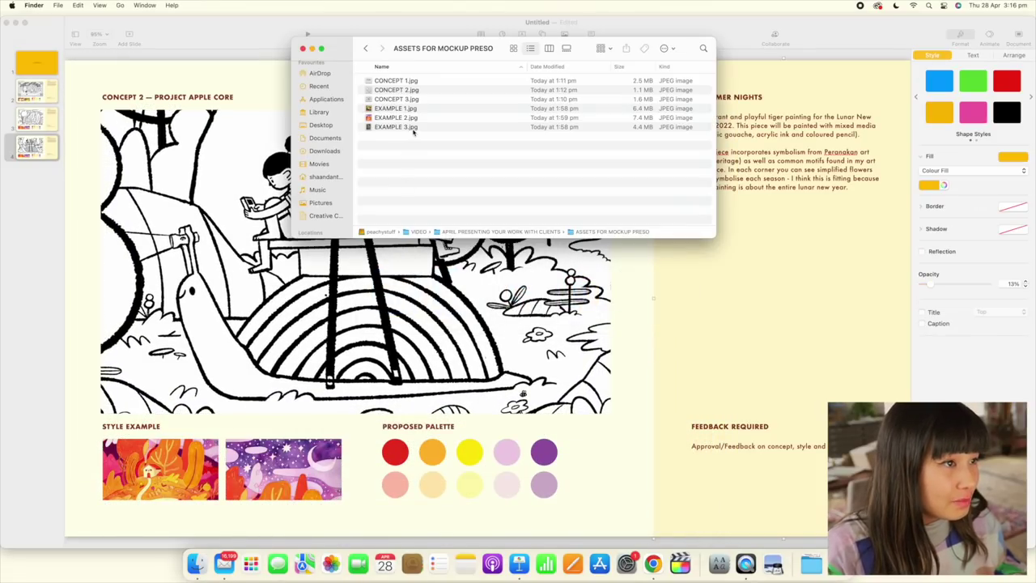
pyautogui.click(411, 128)
pyautogui.moveTo(411, 128); pyautogui.dragTo(657, 411)
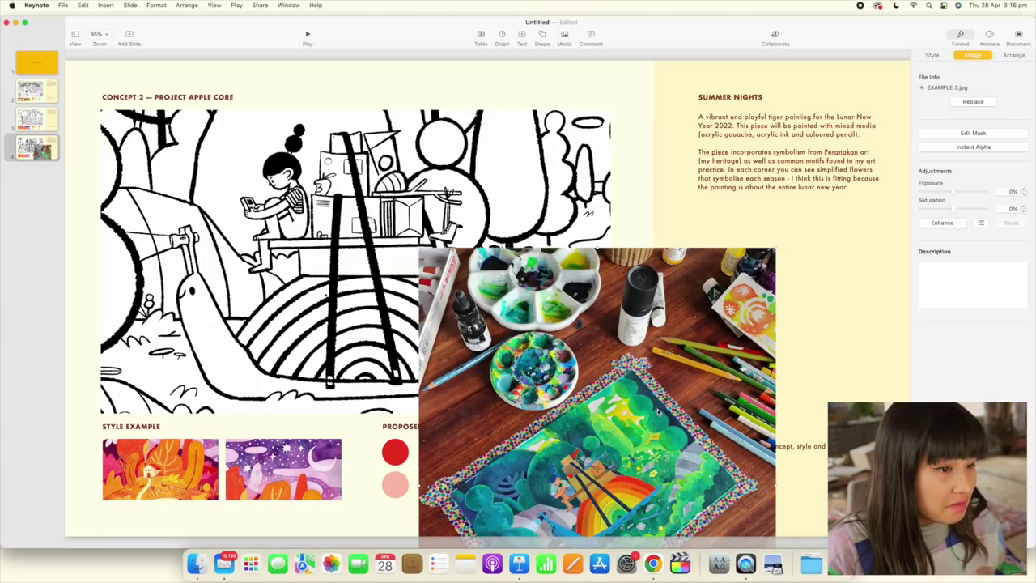
# Undo the loose placement of EXAMPLE 3.jpg and paste it into the first style example frame, replacing EXAMPLE 2.jpg
pyautogui.press('super+z')
pyautogui.click(177, 487)
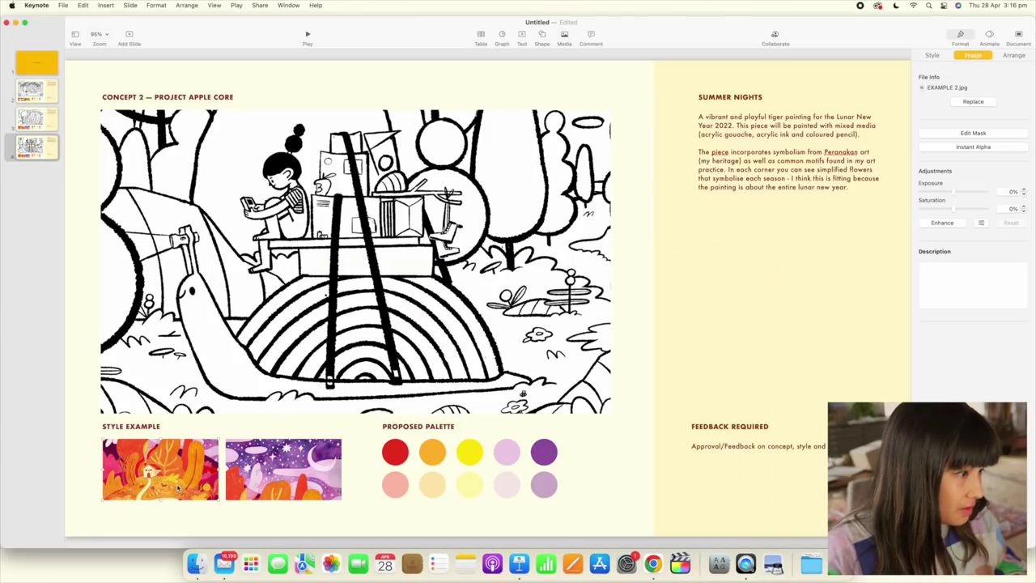
pyautogui.press('super+shift+z')
pyautogui.press('super+z')
pyautogui.doubleClick(186, 482)
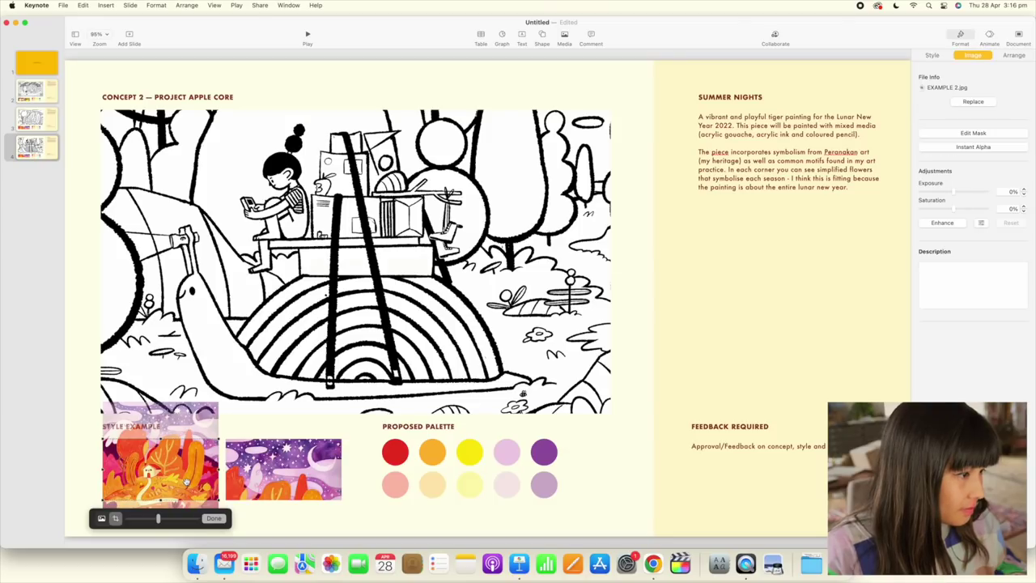
pyautogui.press('super+v')
pyautogui.moveTo(181, 519); pyautogui.dragTo(226, 517)
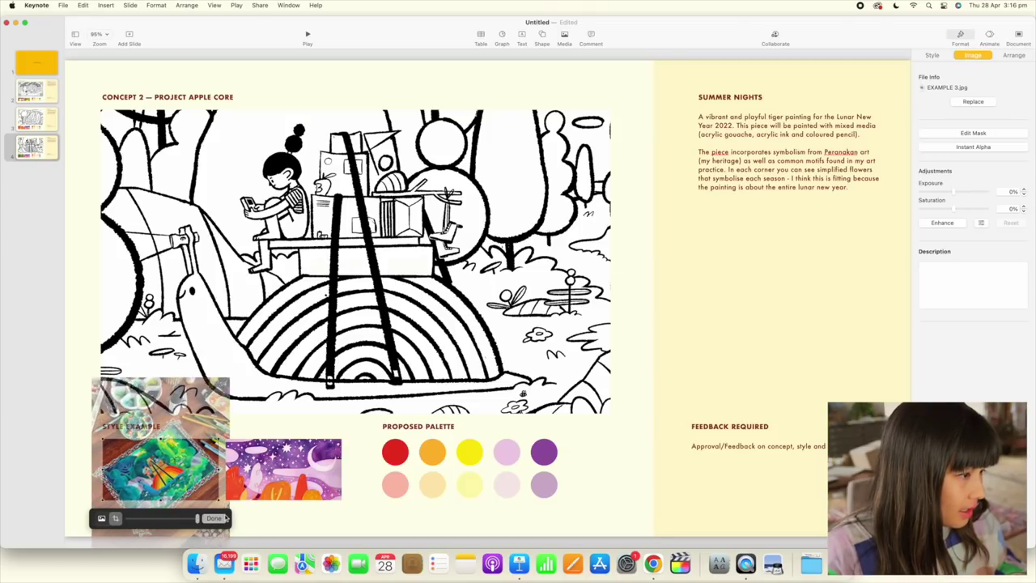
pyautogui.click(291, 433)
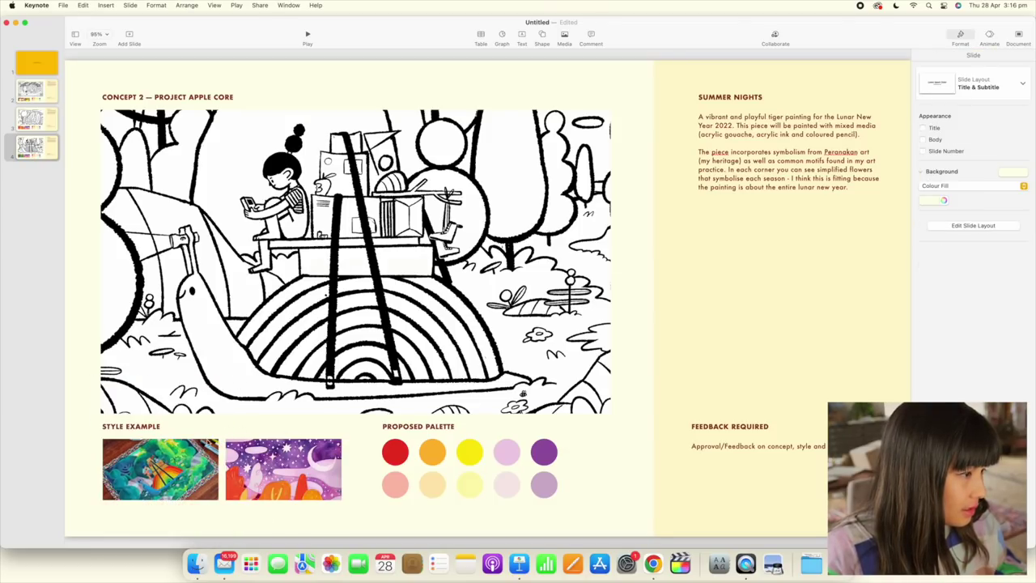
# Enlarge the painting photo inside the first style example frame and position it to show the rainbow-shelled snail
pyautogui.doubleClick(267, 472)
pyautogui.click(362, 481)
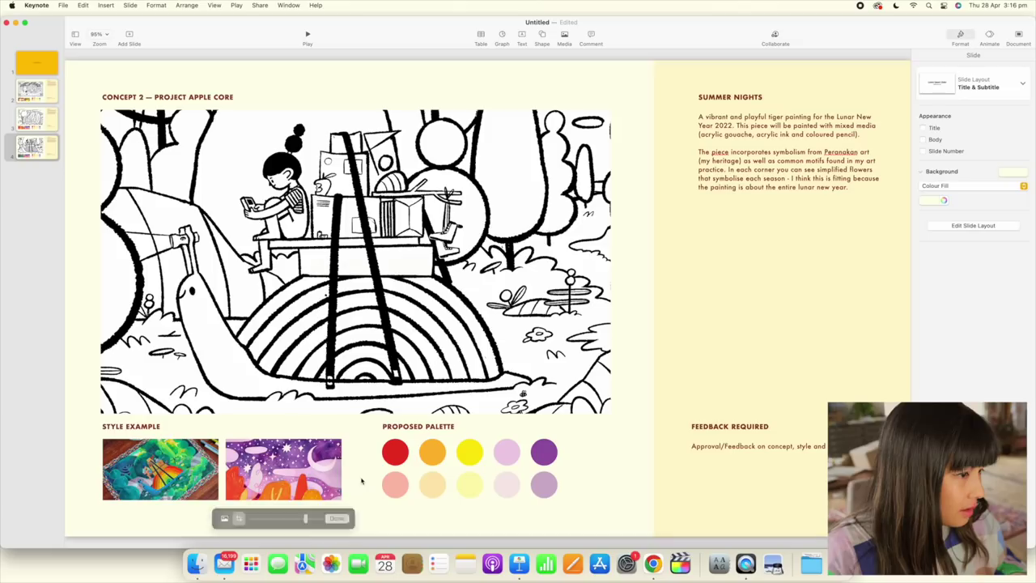
pyautogui.doubleClick(165, 473)
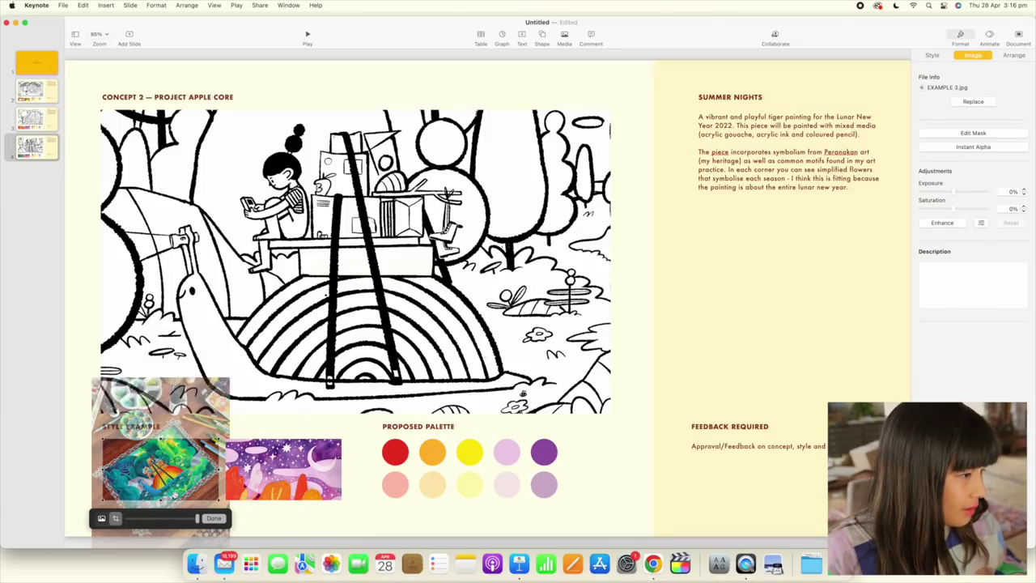
pyautogui.moveTo(230, 378); pyautogui.dragTo(420, 298)
pyautogui.moveTo(308, 380); pyautogui.dragTo(257, 451)
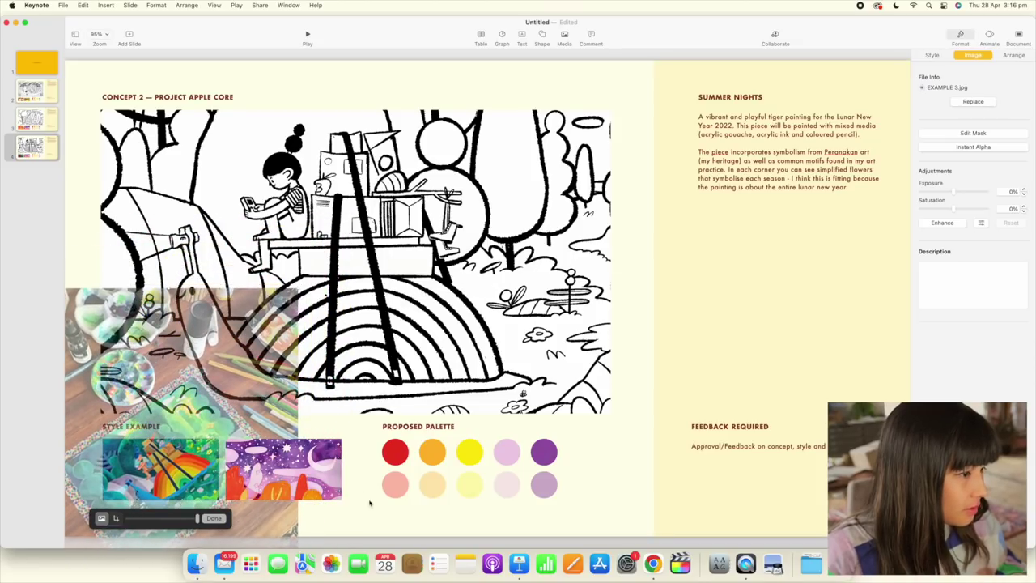
# Replace the purple night image in the second style example frame with EXAMPLE 3.jpg
pyautogui.click(301, 484)
pyautogui.doubleClick(300, 483)
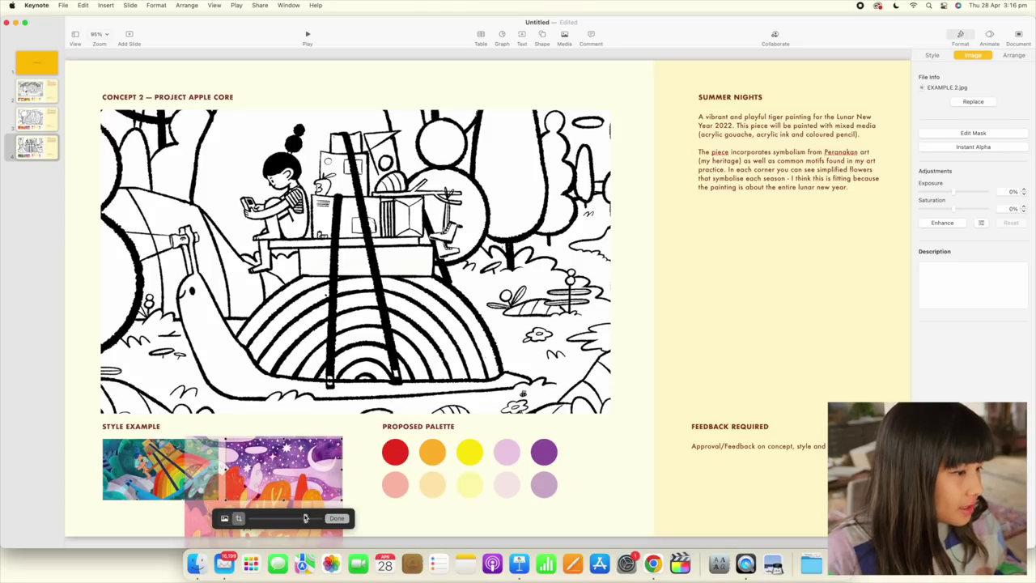
pyautogui.press('super+z')
pyautogui.moveTo(305, 518); pyautogui.dragTo(336, 518)
pyautogui.click(353, 392)
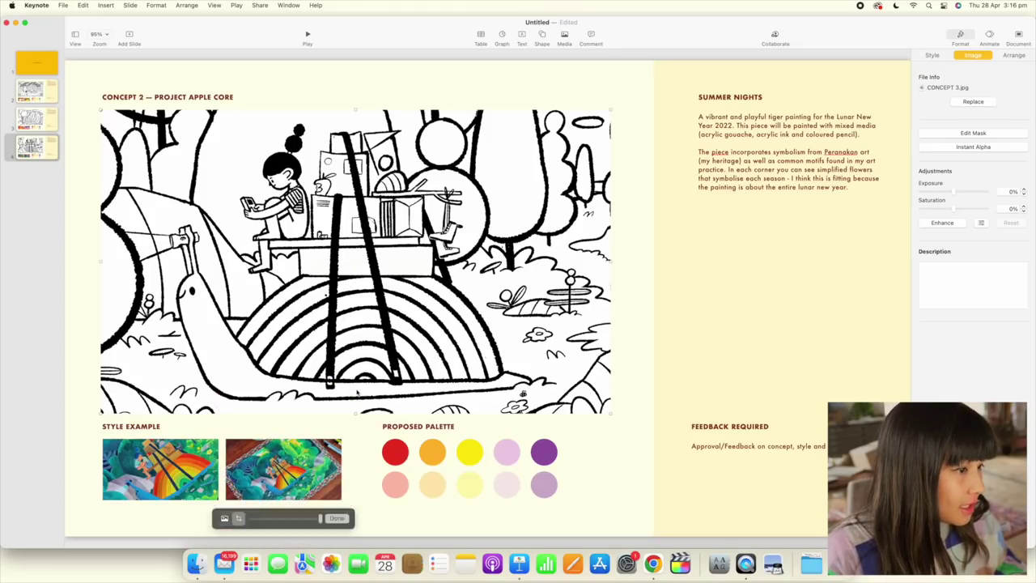
# Enlarge the photo inside the second style example frame and reposition it to show the painting's bright green foliage
pyautogui.doubleClick(307, 467)
pyautogui.click(307, 427)
pyautogui.moveTo(352, 377); pyautogui.dragTo(607, 301)
pyautogui.moveTo(330, 415); pyautogui.dragTo(242, 532)
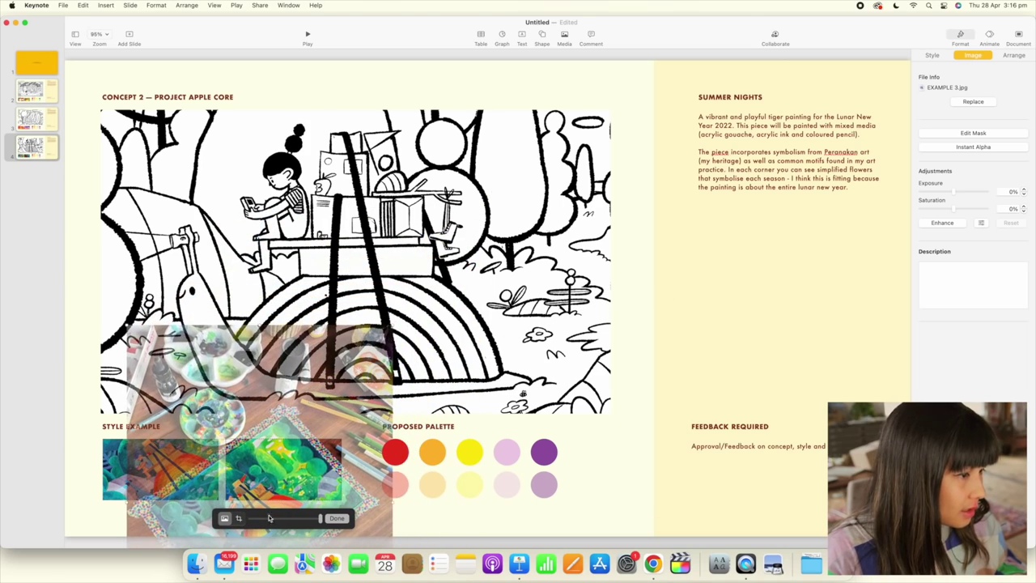
pyautogui.moveTo(392, 324); pyautogui.dragTo(540, 266)
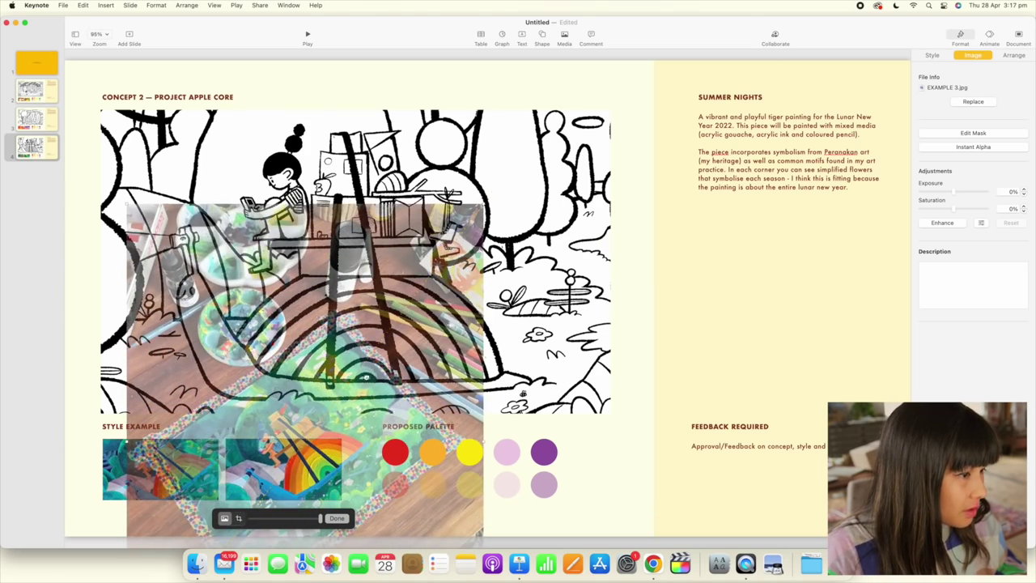
pyautogui.moveTo(390, 361); pyautogui.dragTo(333, 452)
pyautogui.click(565, 375)
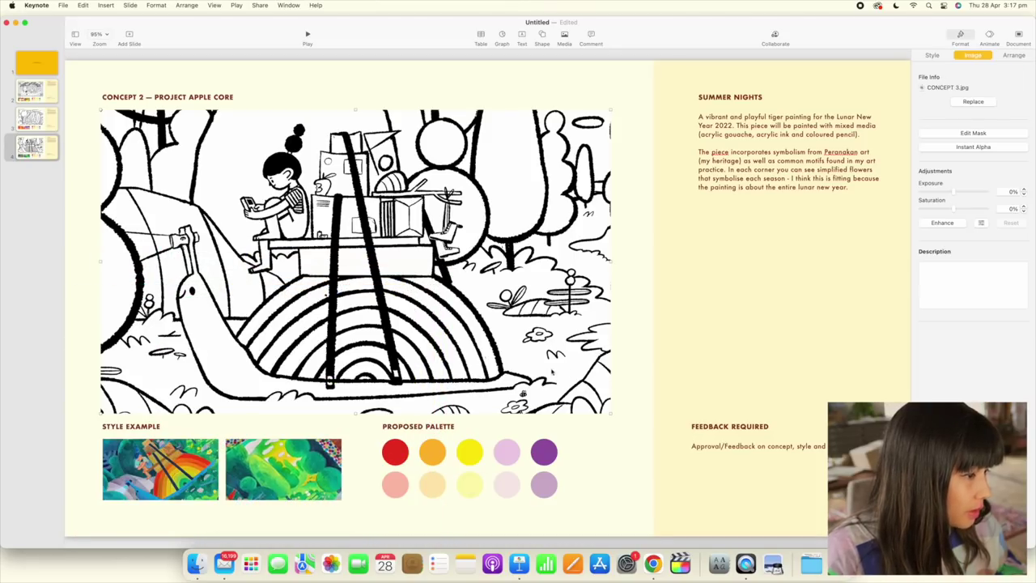
# Recolour the light pink circle in the upper palette row with a green sampled from the second style example
pyautogui.click(397, 453)
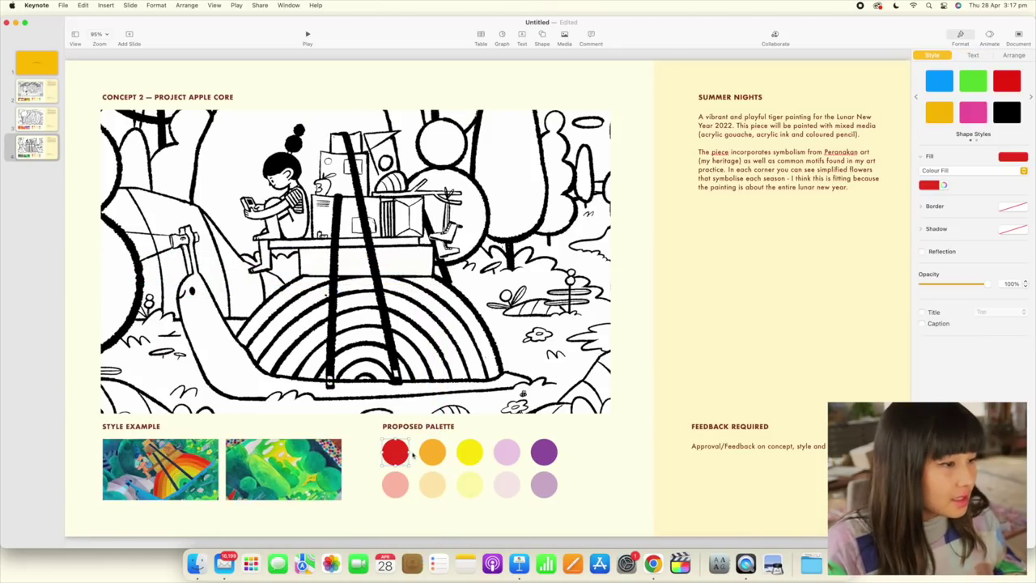
pyautogui.click(508, 453)
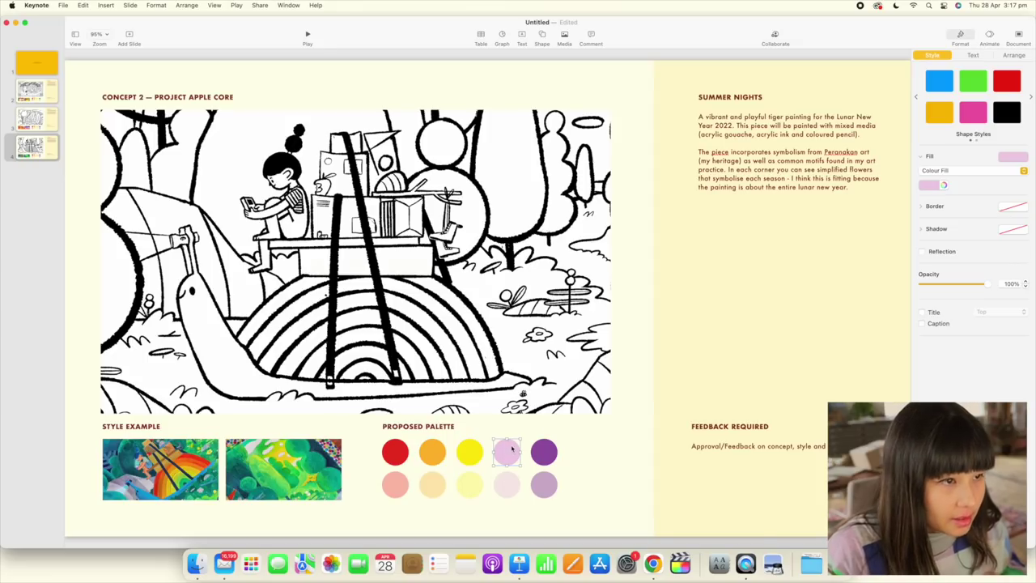
pyautogui.click(942, 185)
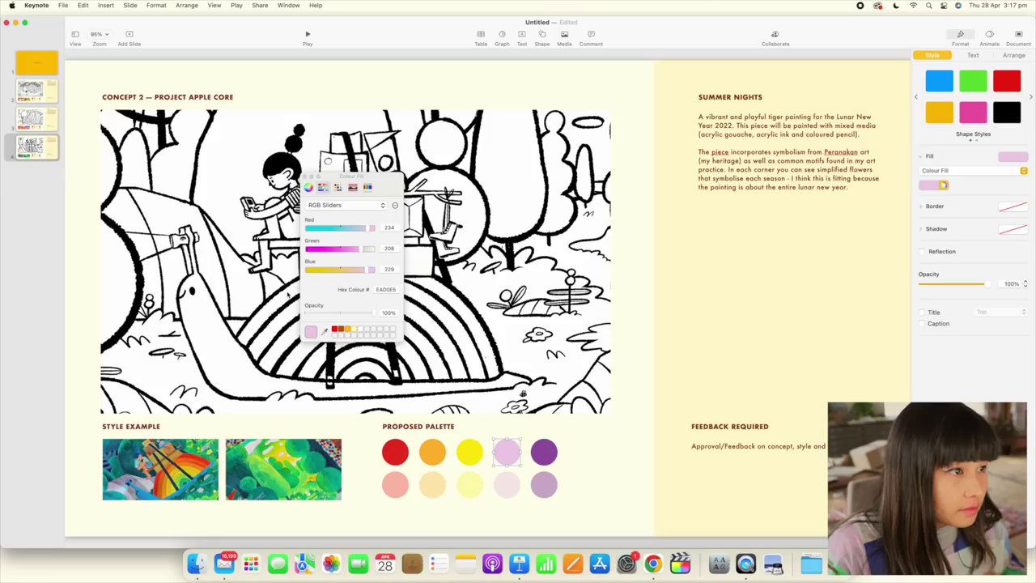
pyautogui.click(324, 332)
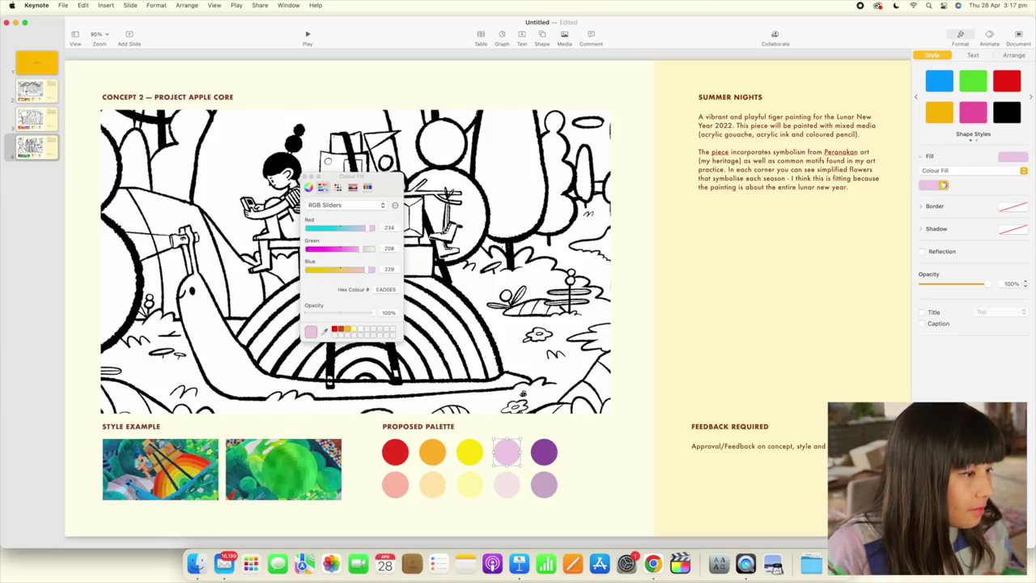
pyautogui.click(284, 476)
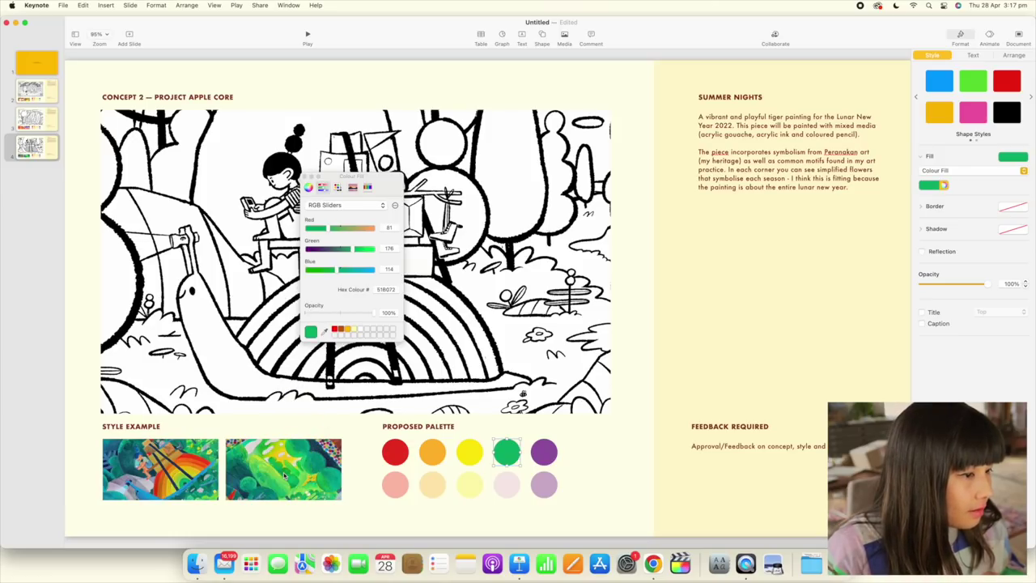
# Recolour the purple circle in the upper palette row with a dark blue sampled from the second style example
pyautogui.click(544, 453)
pyautogui.click(944, 186)
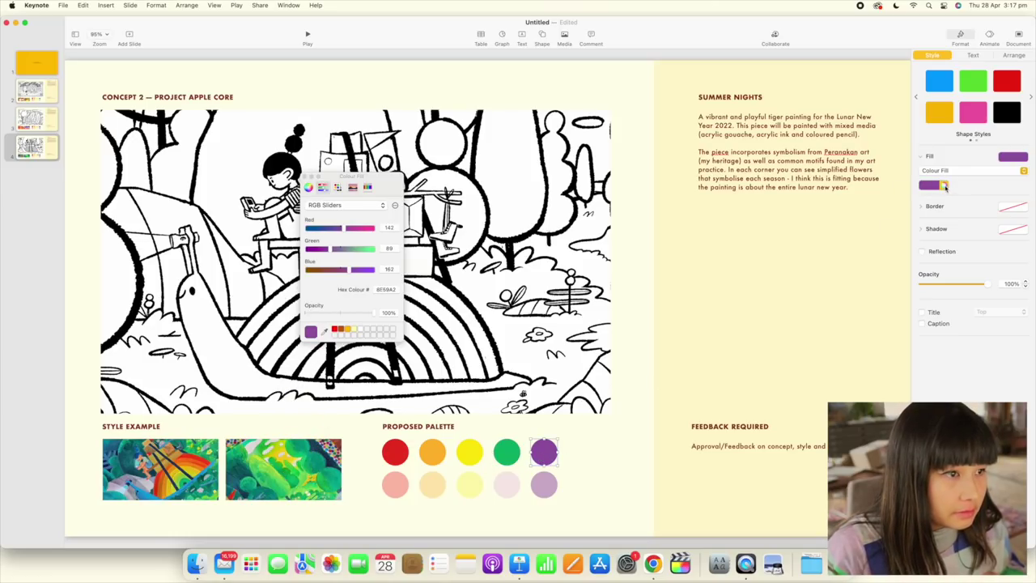
pyautogui.click(323, 332)
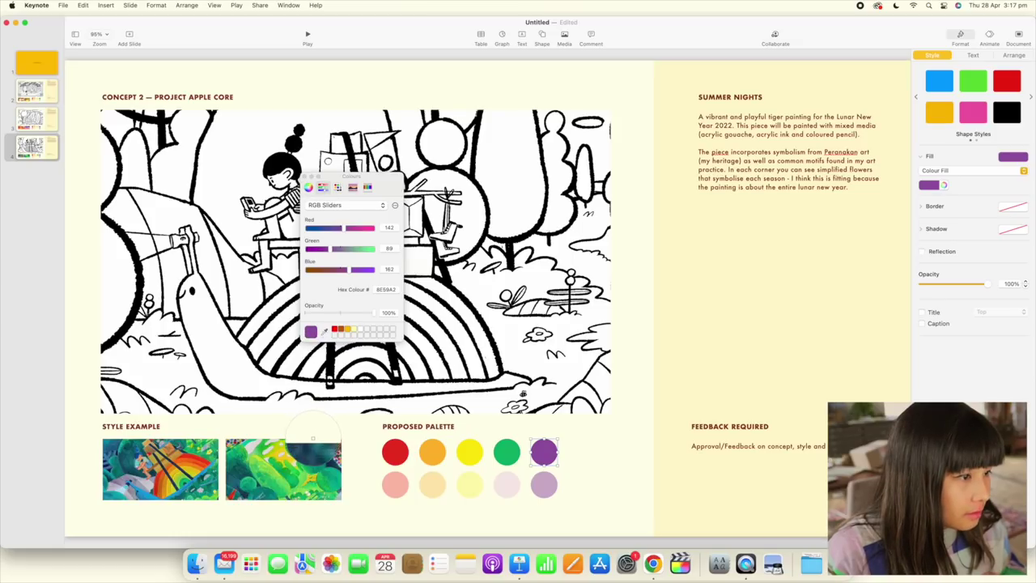
pyautogui.click(313, 441)
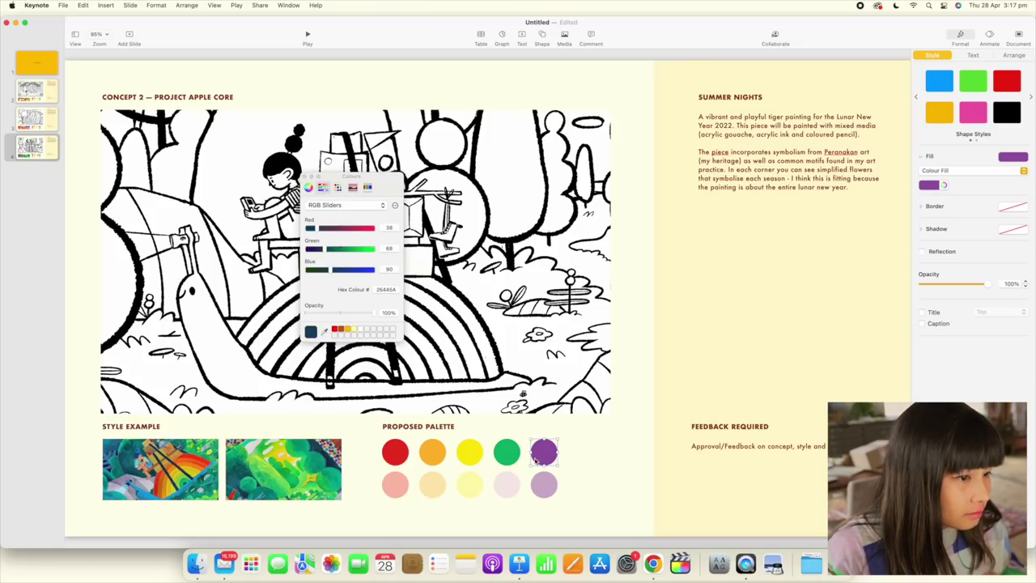
pyautogui.click(602, 440)
pyautogui.click(543, 453)
pyautogui.click(323, 333)
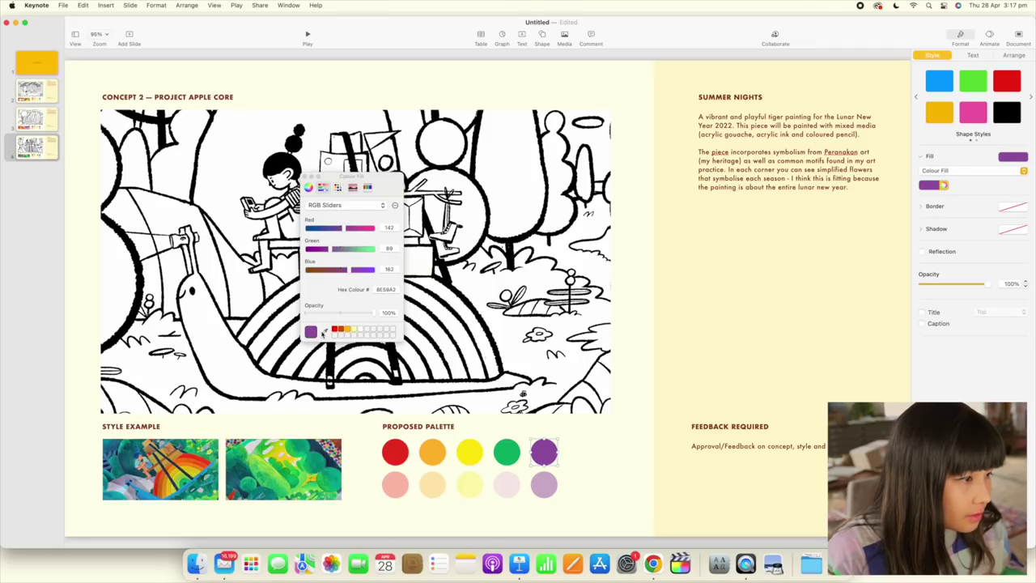
pyautogui.click(310, 443)
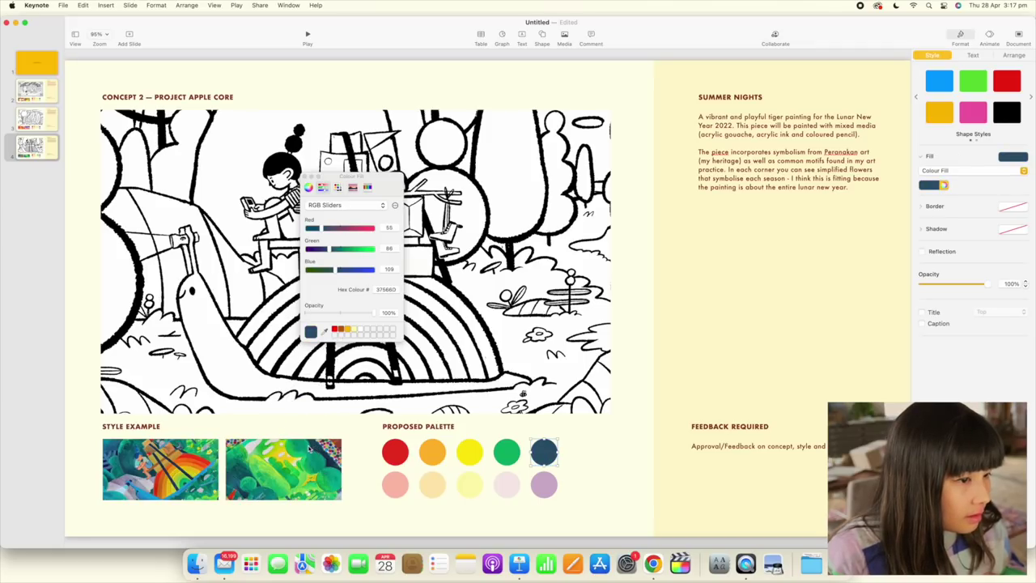
# Replace the pale pink and pale purple tints with copies of the green and dark blue circles at 42% opacity
pyautogui.click(542, 487)
pyautogui.keyDown('shift'); pyautogui.click(508, 487); pyautogui.keyUp('shift')
pyautogui.press('Delete')
pyautogui.click(543, 454)
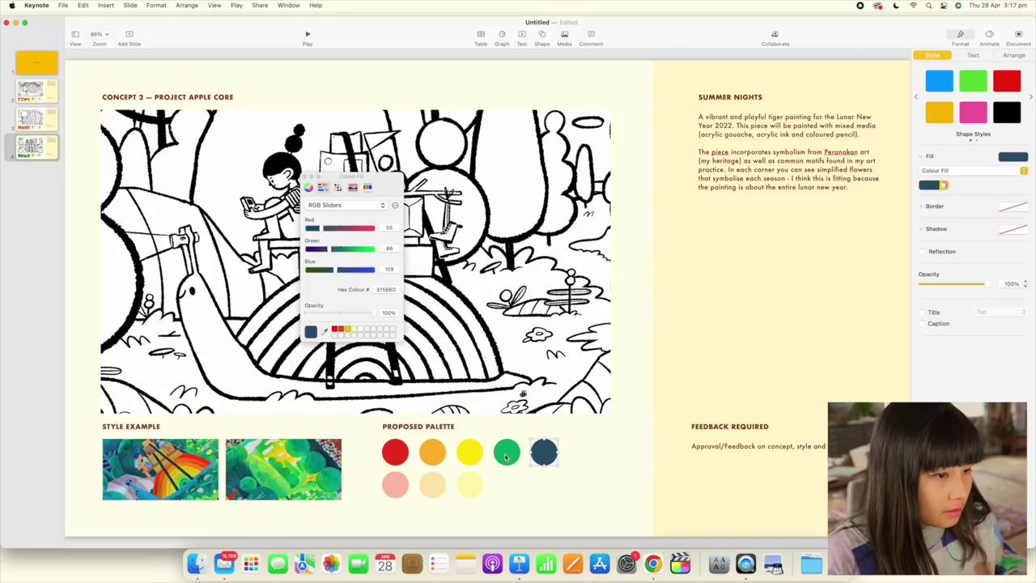
pyautogui.keyDown('shift'); pyautogui.click(506, 455); pyautogui.keyUp('shift')
pyautogui.moveTo(508, 456); pyautogui.dragTo(507, 489)
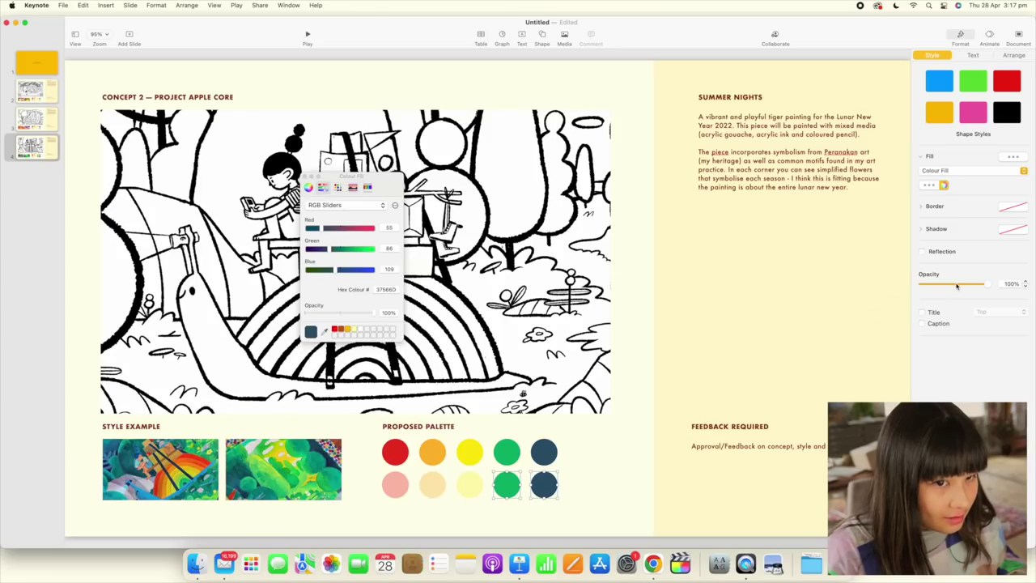
pyautogui.moveTo(984, 284); pyautogui.dragTo(952, 288)
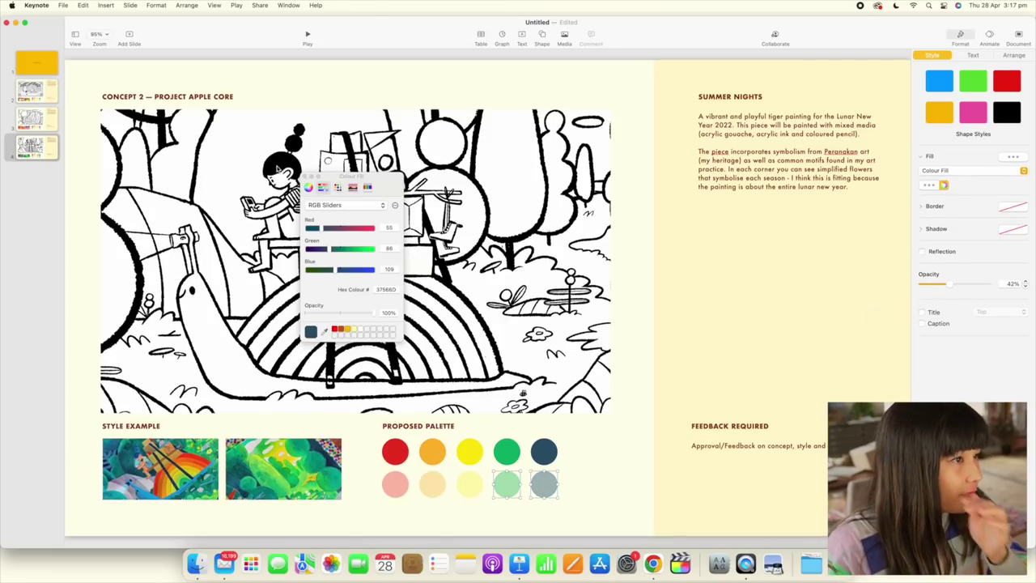
pyautogui.click(305, 177)
# Review the title and concept slides in order, including the description text on the snail sketch slide
pyautogui.click(37, 61)
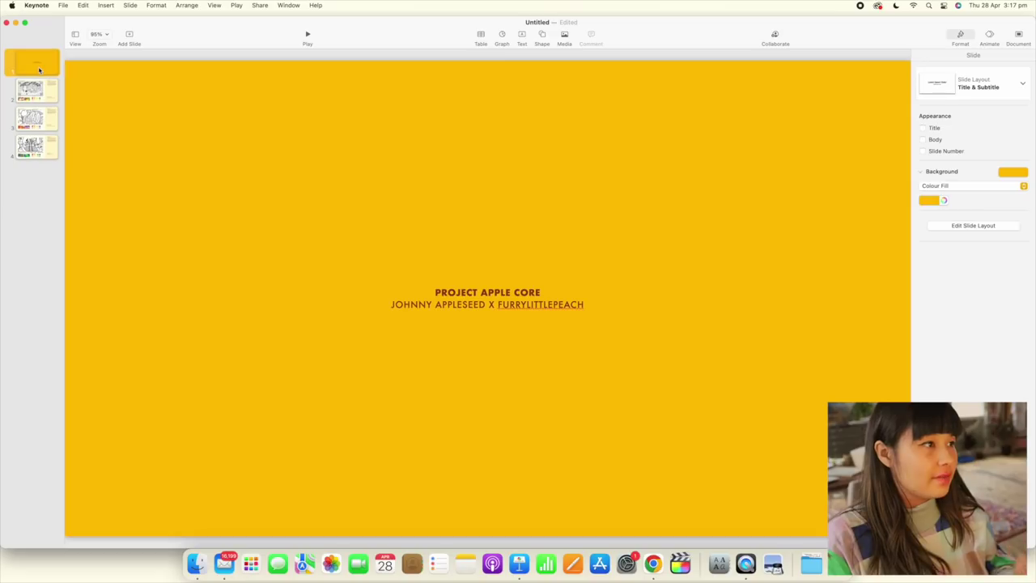
pyautogui.click(36, 91)
pyautogui.click(36, 118)
pyautogui.click(36, 146)
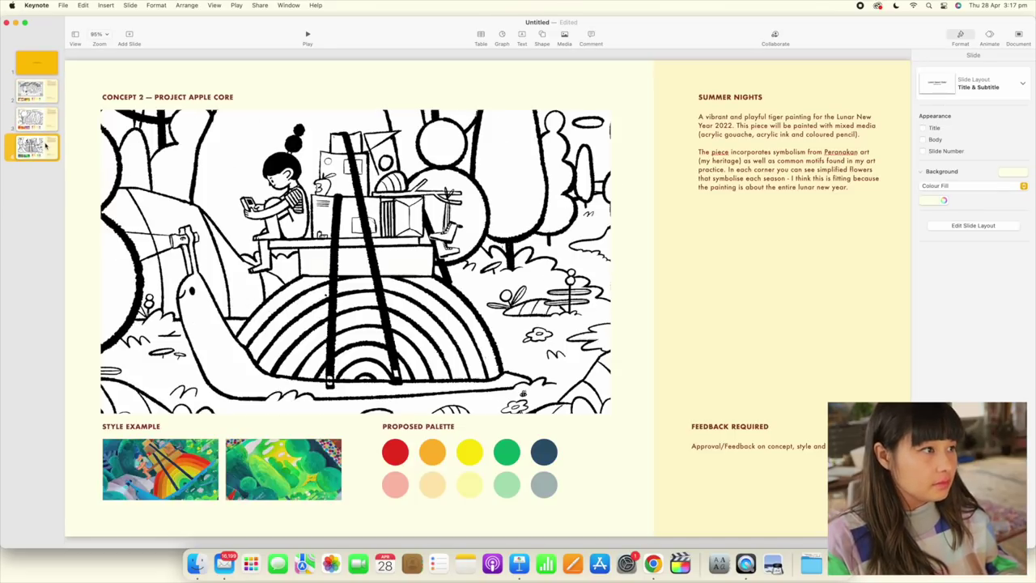
pyautogui.click(746, 128)
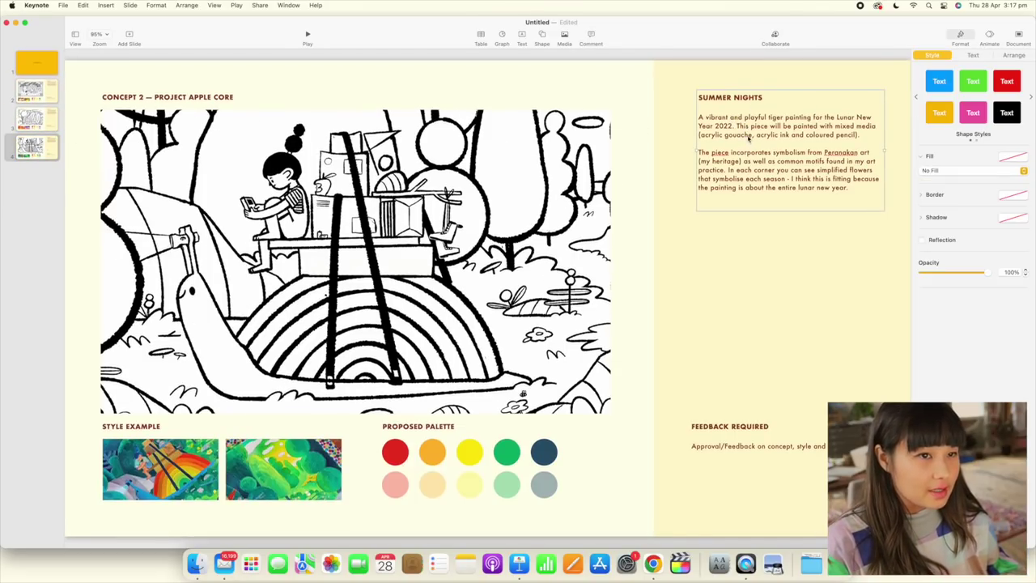
pyautogui.click(747, 136)
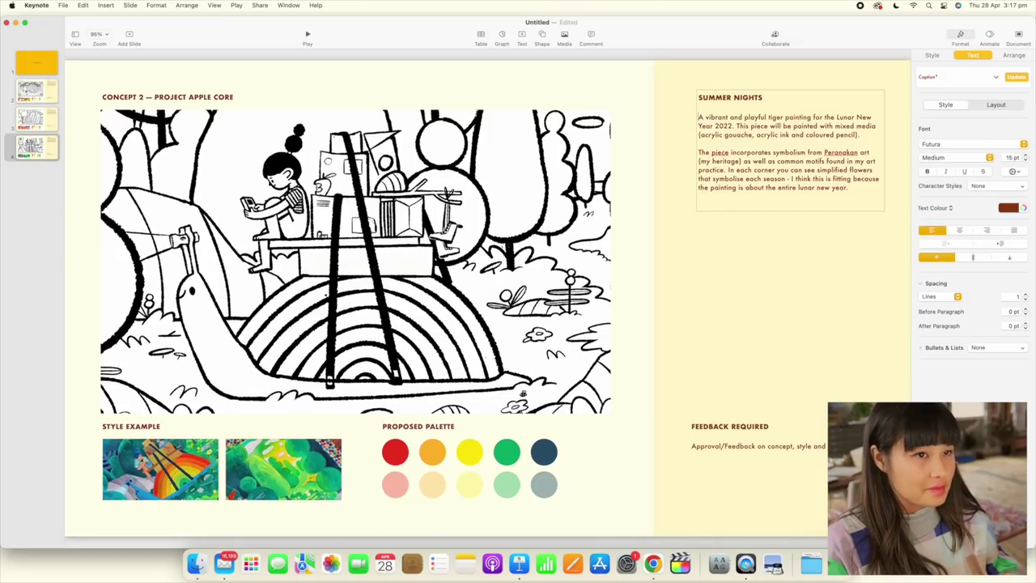
pyautogui.click(678, 117)
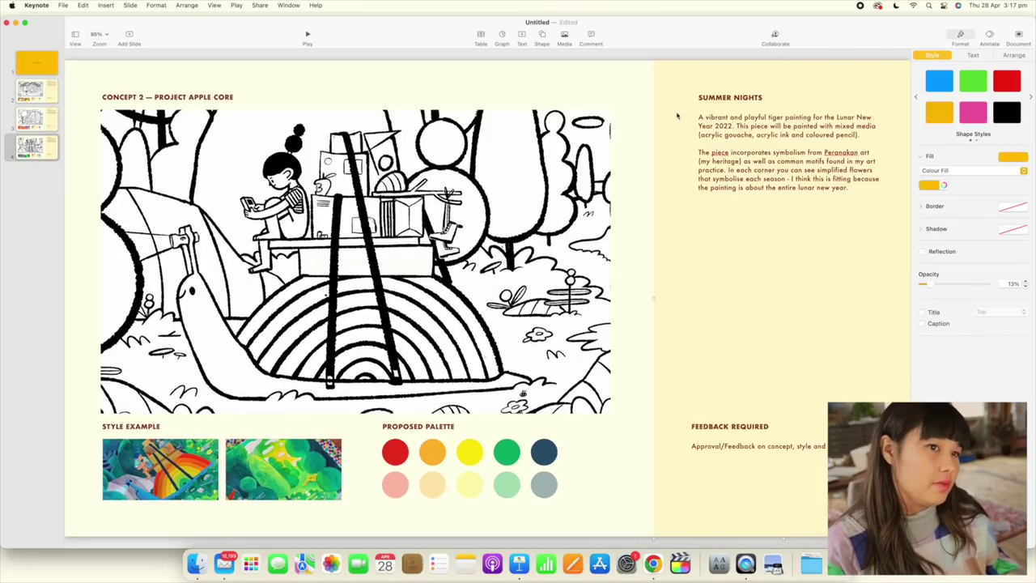
# Duplicate the yellow title slide to the end of the deck and clear its text
pyautogui.click(51, 149)
pyautogui.click(47, 114)
pyautogui.click(43, 68)
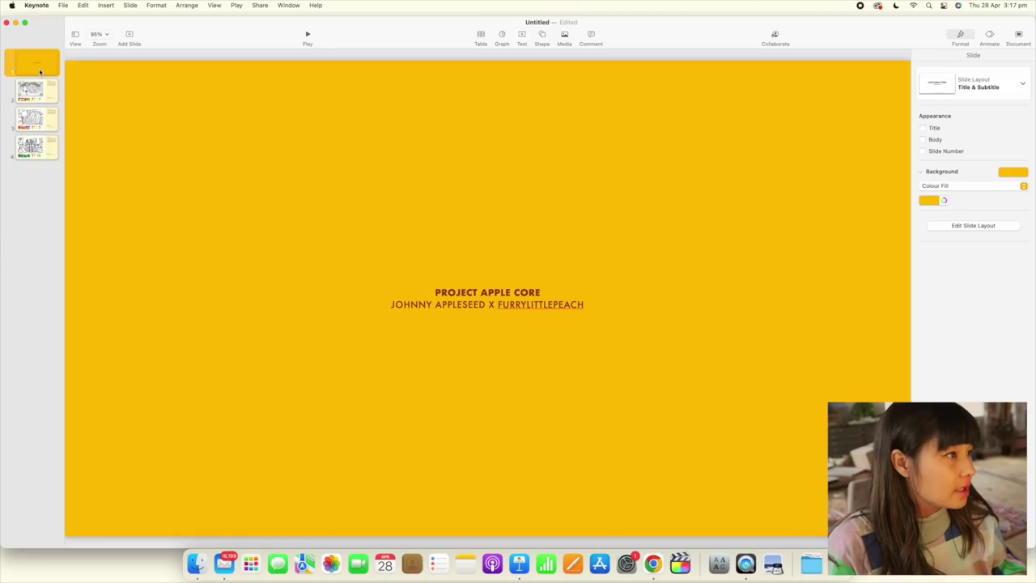
pyautogui.moveTo(43, 76); pyautogui.dragTo(30, 203)
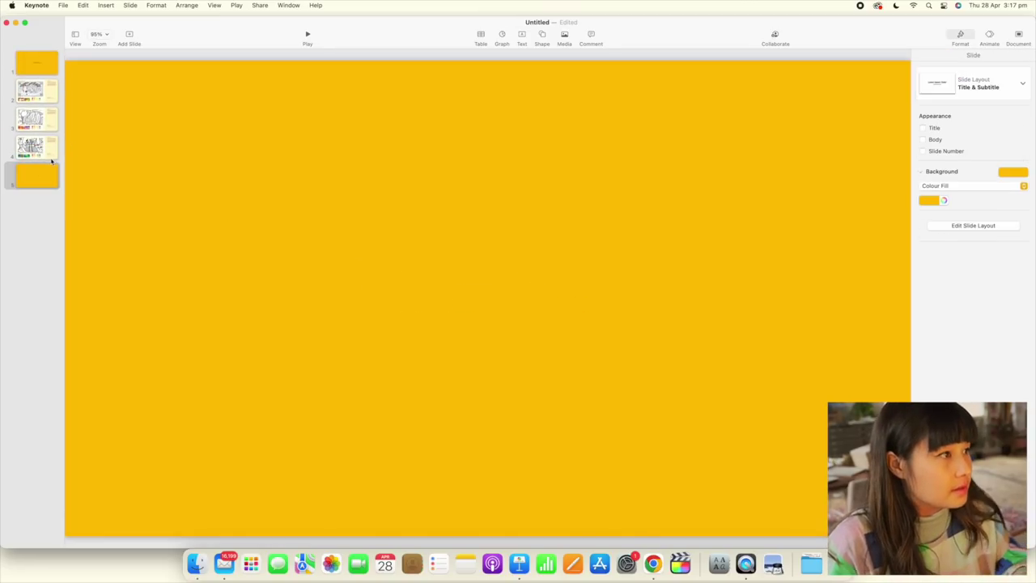
# Copy the SUMMER NIGHTS text box from the snail sketch slide onto the blank yellow slide, placing it in the upper-left area
pyautogui.click(37, 149)
pyautogui.click(794, 153)
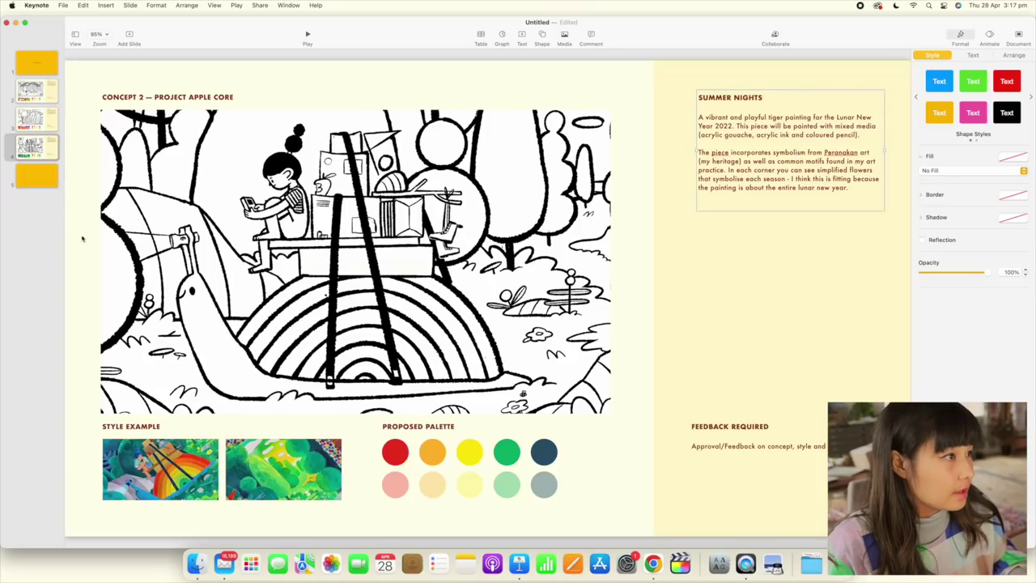
pyautogui.click(36, 174)
pyautogui.write('SUMMER NIGHTS  A vibrant and playful tiger painting for the Lunar New Year 2022. This piece will be painted with mixed media (acrylic gouache, acrylic ink and coloured pencil).  The piece incorporates symbolism from Peranakan art (my heritage) as well as common motifs found in my art practice. In each corner you can see simplified flowers that symbolise each season - I think this is fitting because the painting is about the entire lunar new year.')
pyautogui.moveTo(819, 176); pyautogui.dragTo(193, 166)
# Change the copied text box's heading on the yellow slide from SUMMER NIGHTS to "NEXT STEPS"
pyautogui.tripleClick(146, 98)
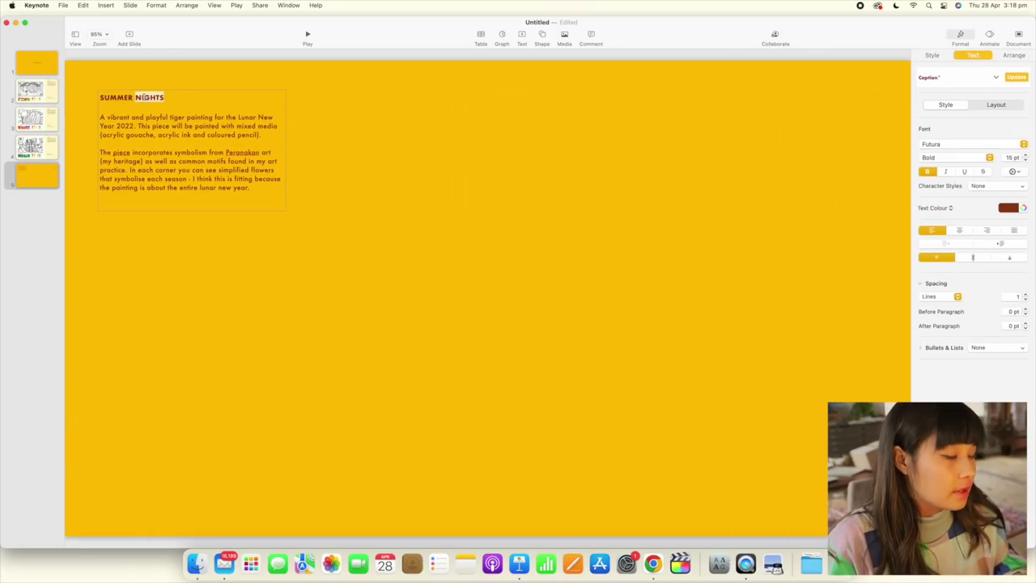
pyautogui.write('NEXT STE')
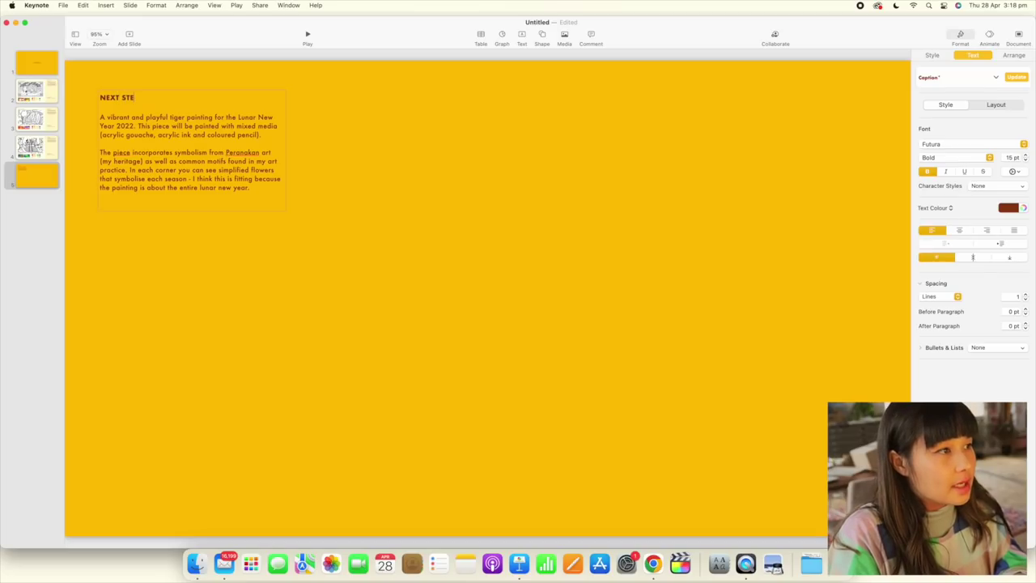
pyautogui.write('PS')
pyautogui.press('BackSpace')
pyautogui.write('PS')
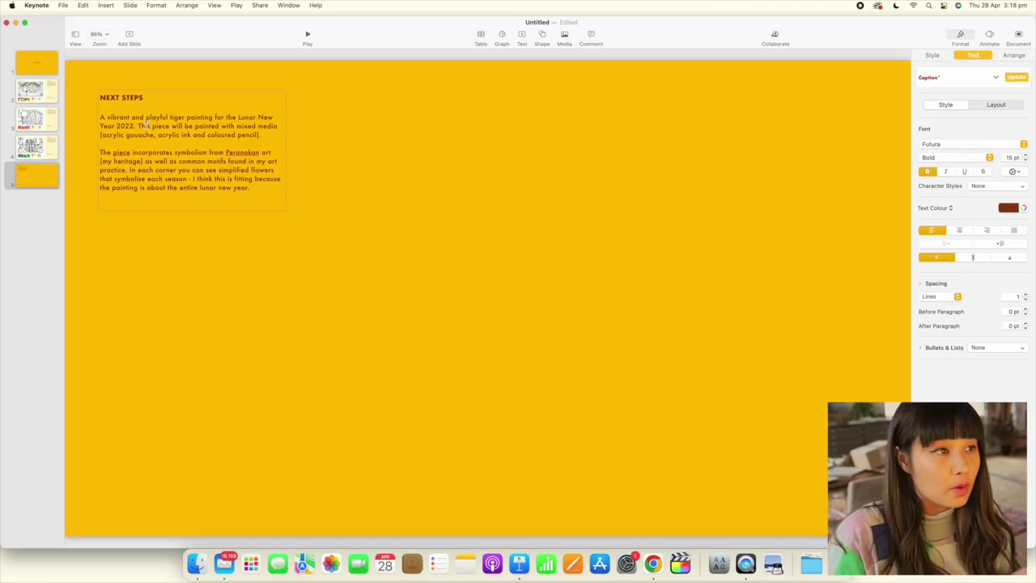
# Replace the painting description under the heading with list item 1, beginning "Client to feed back on which concept they'd like to pursue,"
pyautogui.doubleClick(140, 126)
pyautogui.click(102, 117)
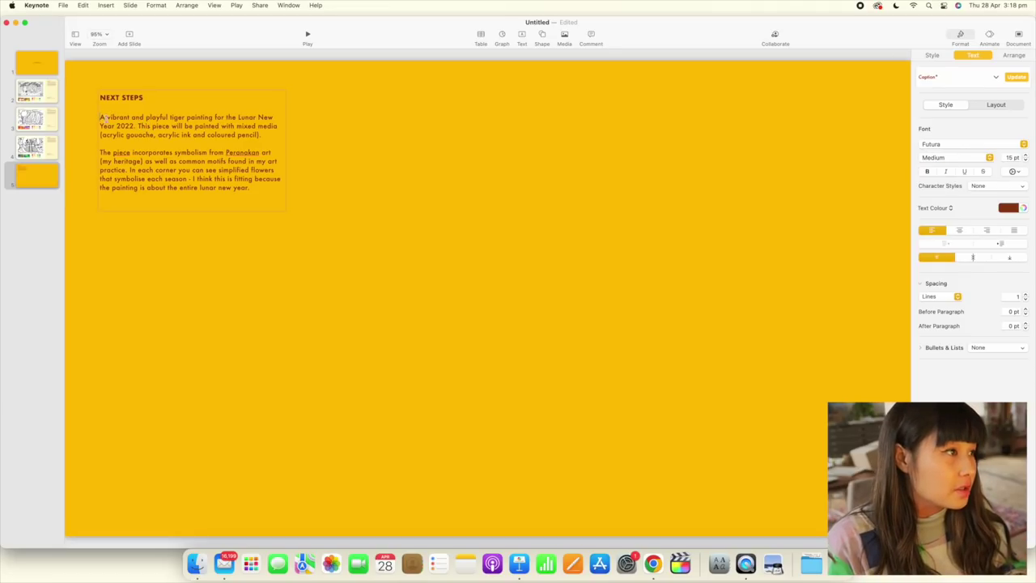
pyautogui.keyDown('shift'); pyautogui.click(248, 191); pyautogui.keyUp('shift')
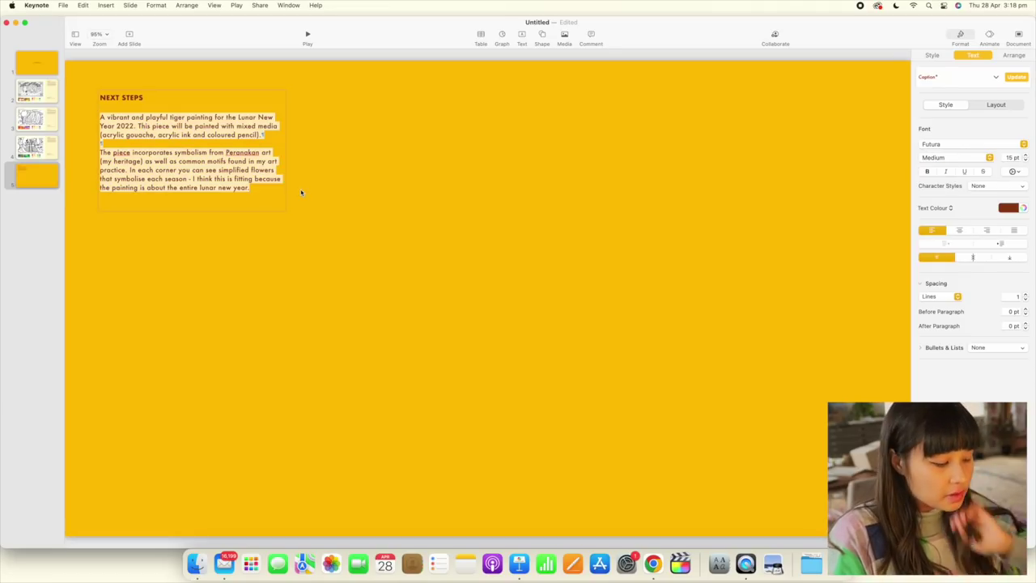
pyautogui.write('1')
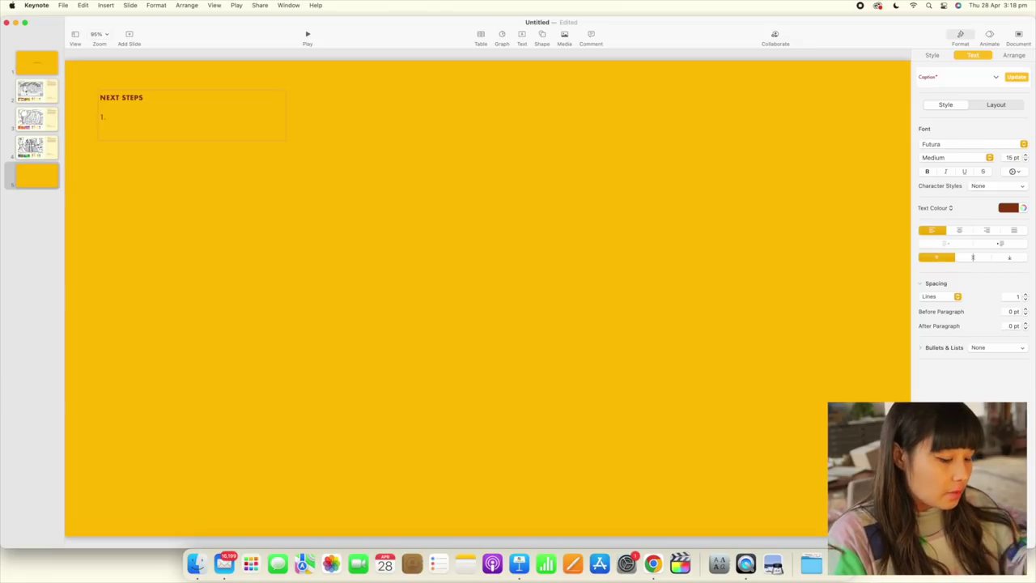
pyautogui.write('. Client')
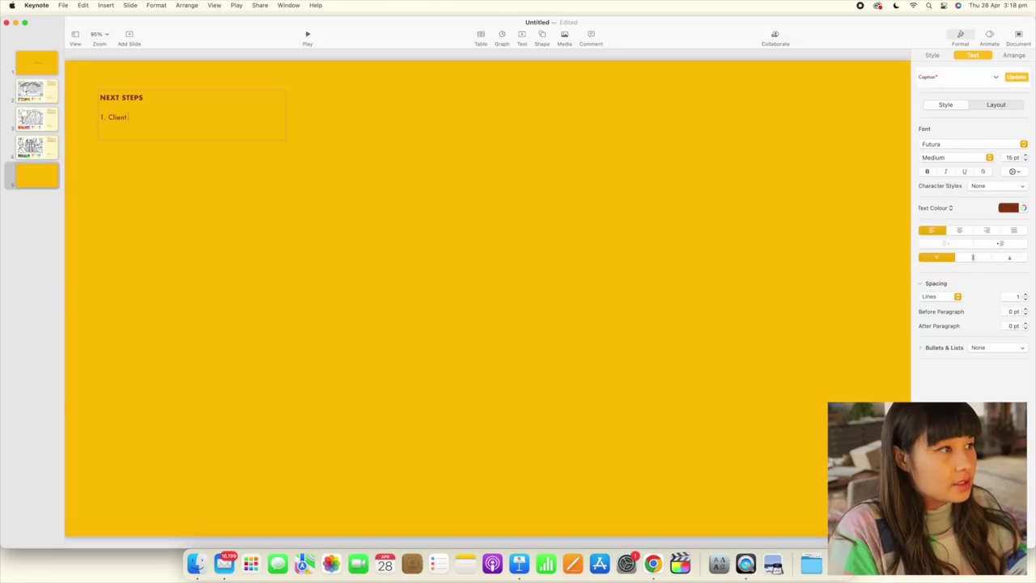
pyautogui.write(' to feed back on')
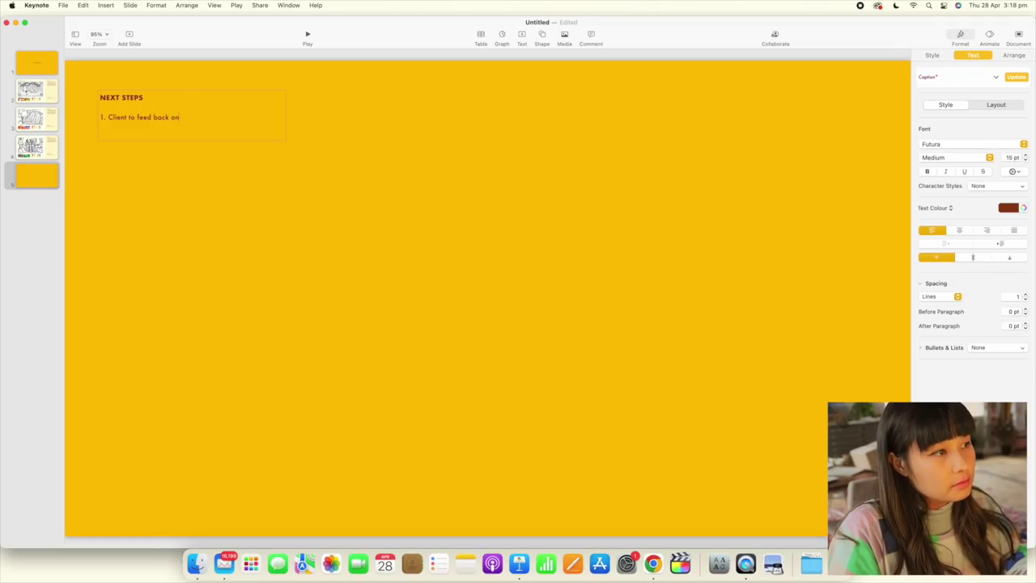
pyautogui.write(' which')
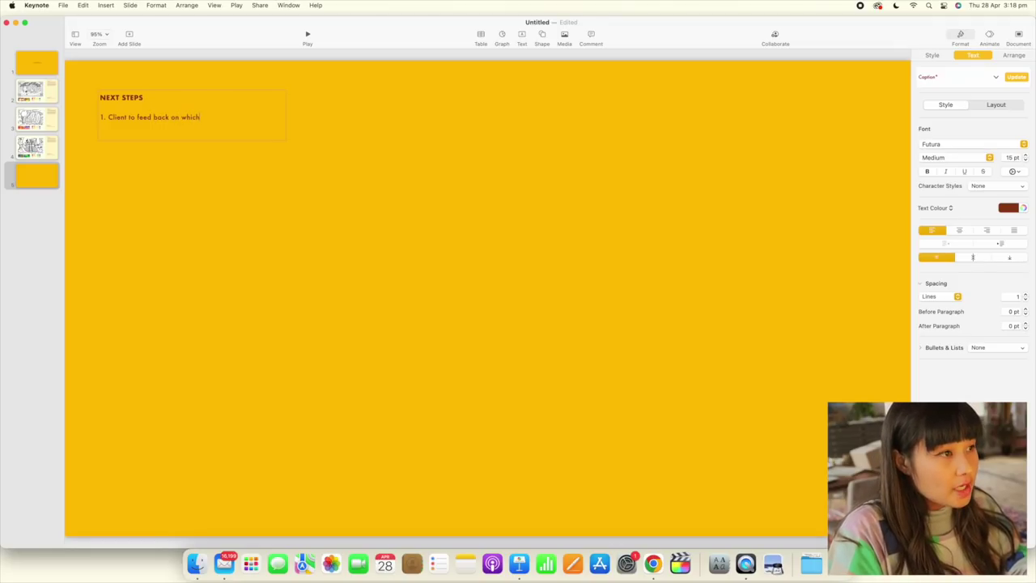
pyautogui.write(" concept they'd like")
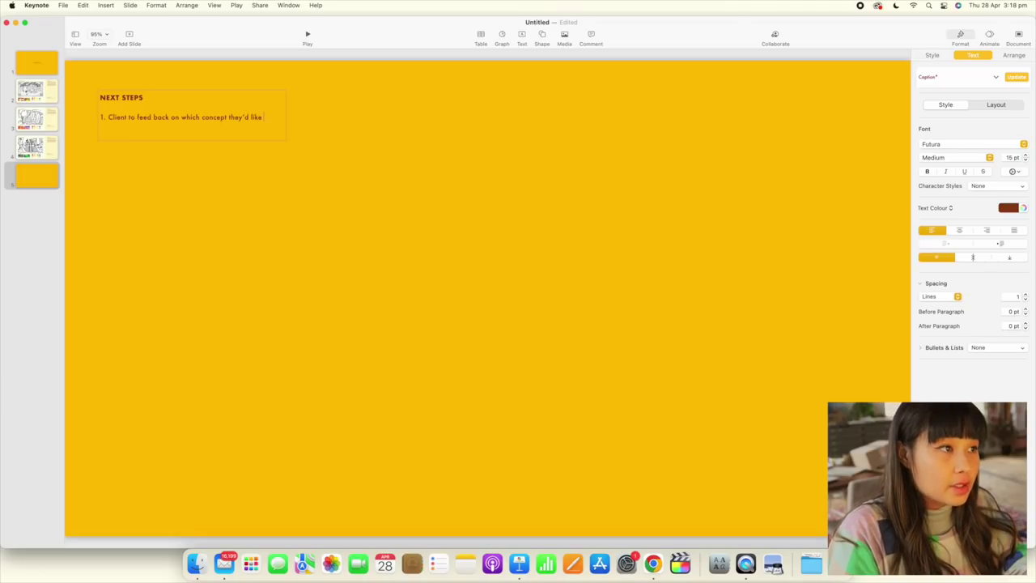
pyautogui.write(' to pursue,')
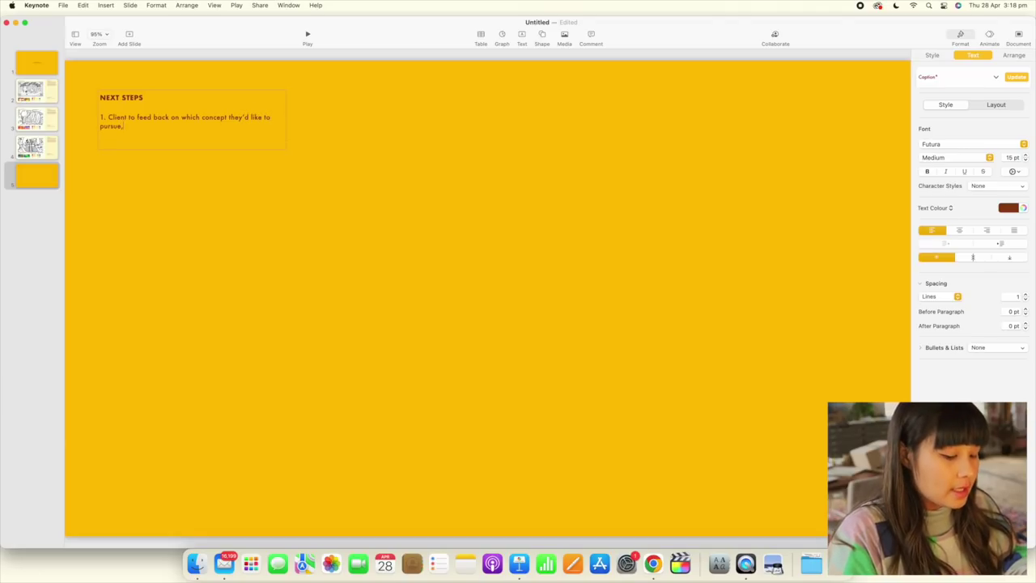
# Complete list item 1 with "and any changes they'd like made by the 24th of May." and start the following item
pyautogui.write(' and any changes')
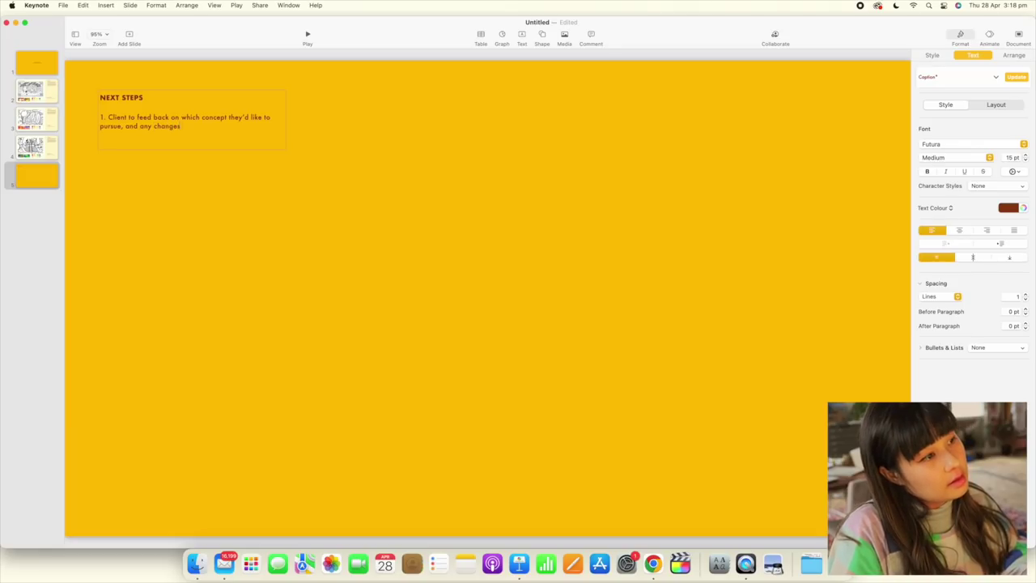
pyautogui.write(" they'd like make")
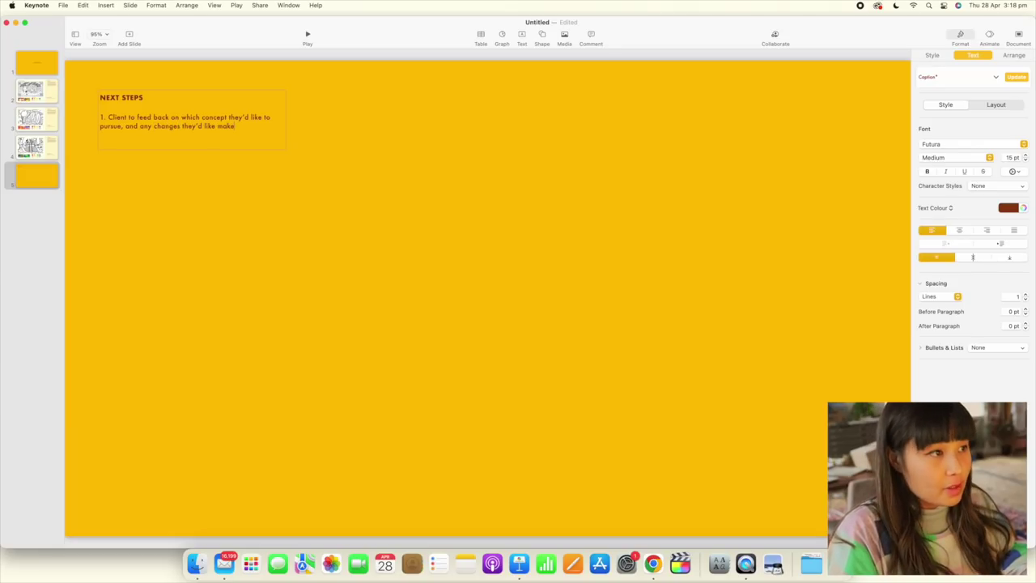
pyautogui.press('BackSpace')
pyautogui.press('BackSpace')
pyautogui.write('de by the 24th')
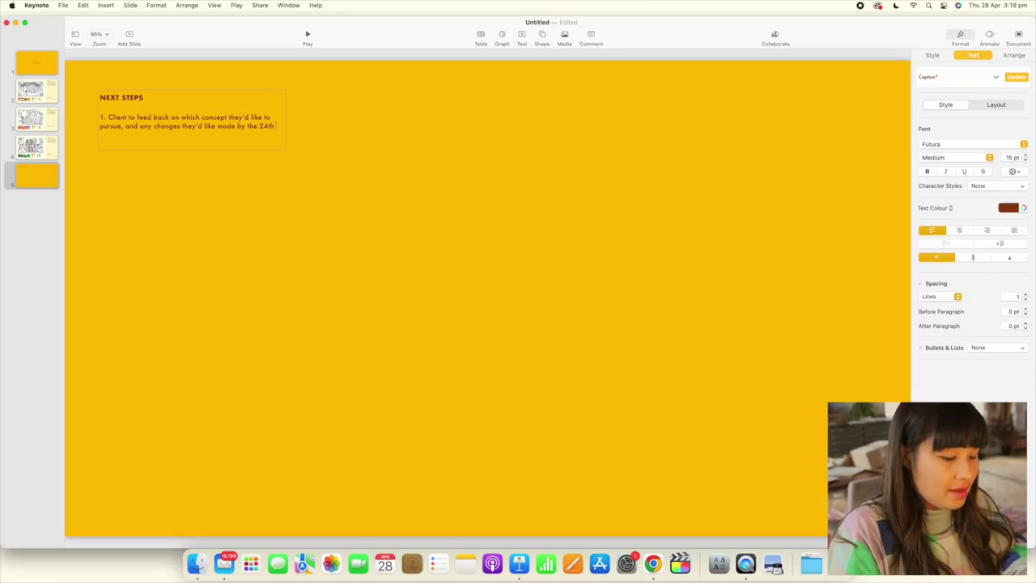
pyautogui.write(' of May')
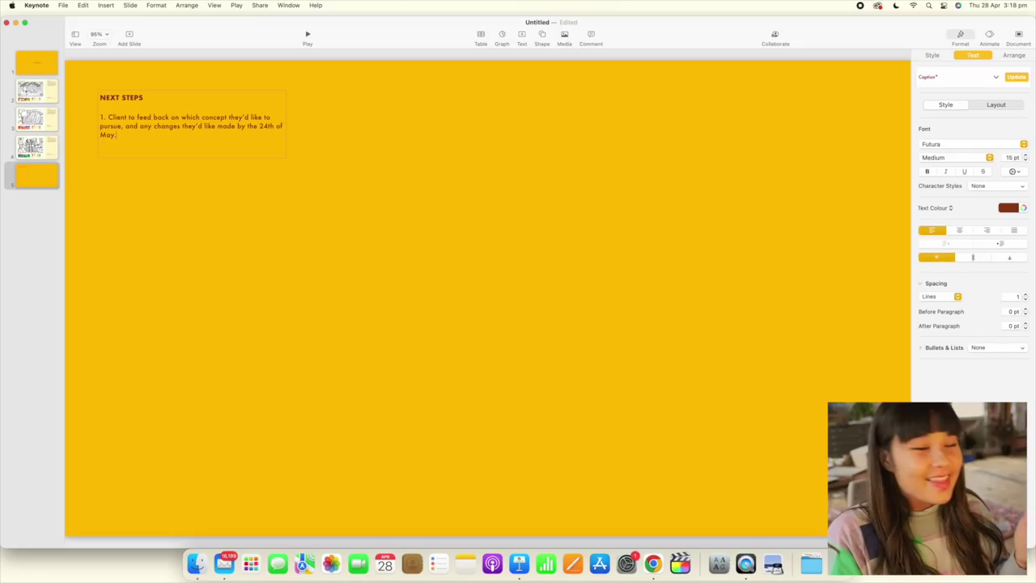
pyautogui.write('.')
pyautogui.press('Return')
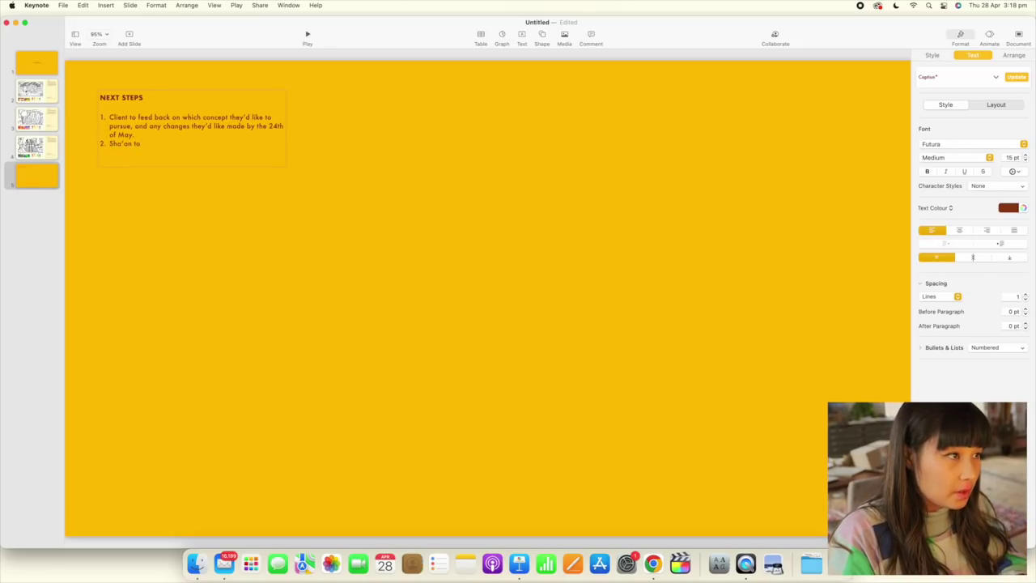
# Write item 2: the illustrator's name followed by "to address feedback and present refined sketch of chosen concept by the 28th of May"
pyautogui.write("Sha'on to address")
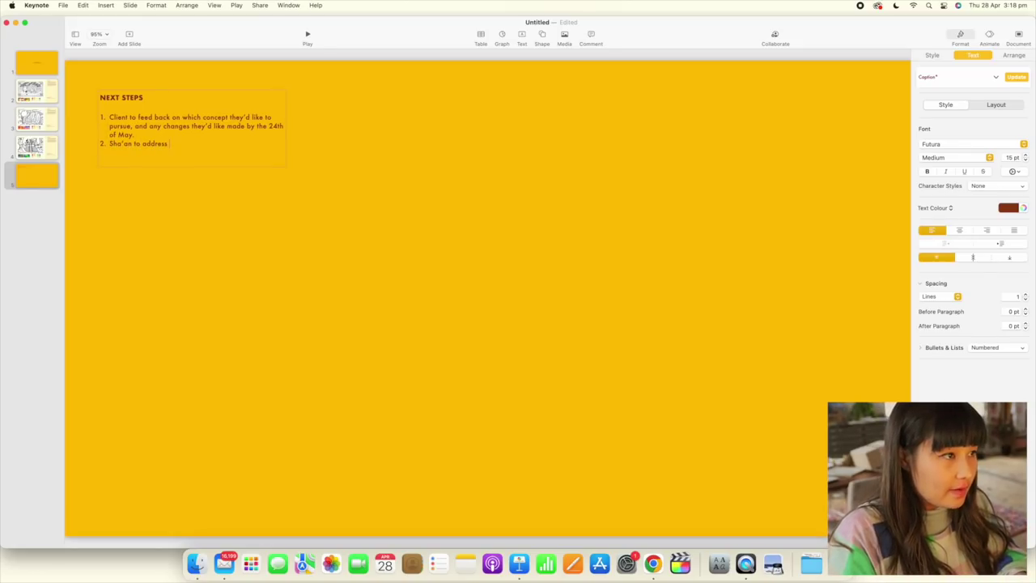
pyautogui.write(' feedback and present refin')
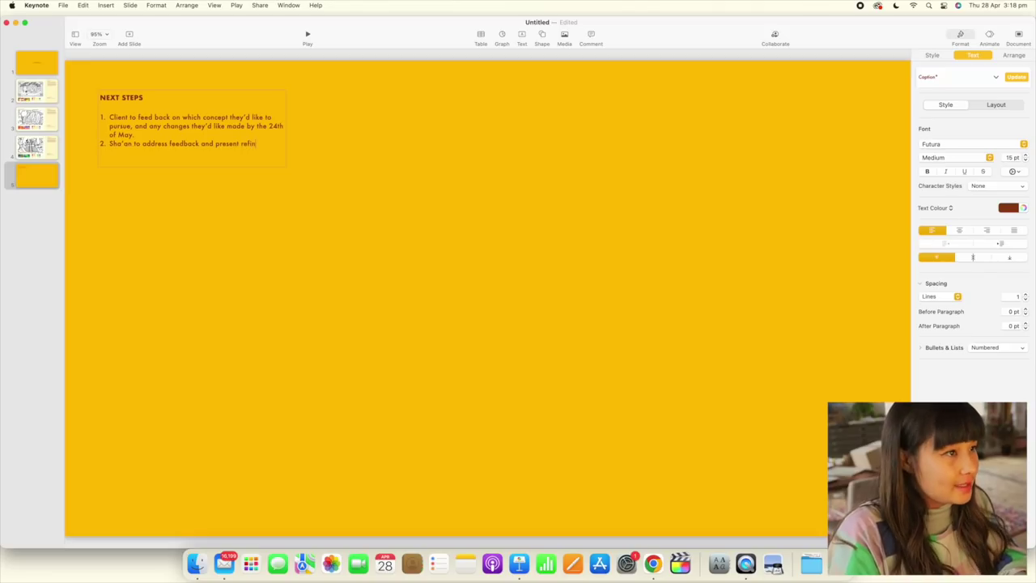
pyautogui.write('ed sketch')
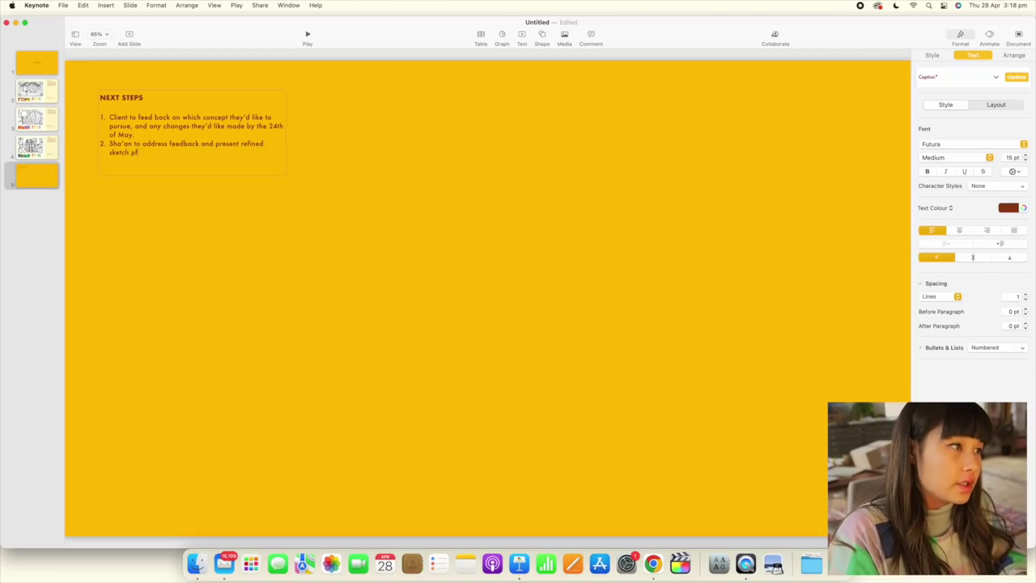
pyautogui.write(' of chosen concept')
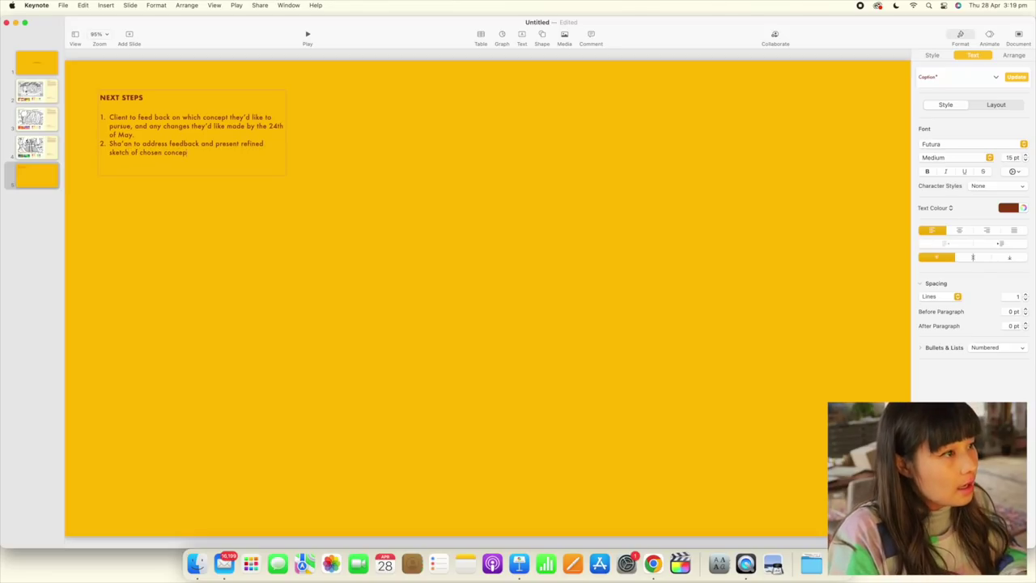
pyautogui.write(' by the ')
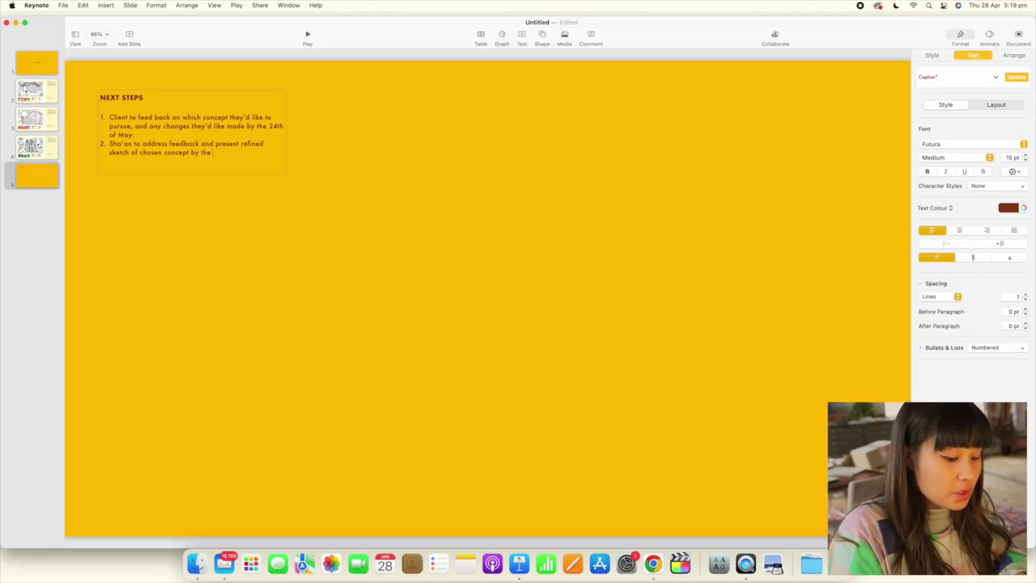
pyautogui.write('28th of May')
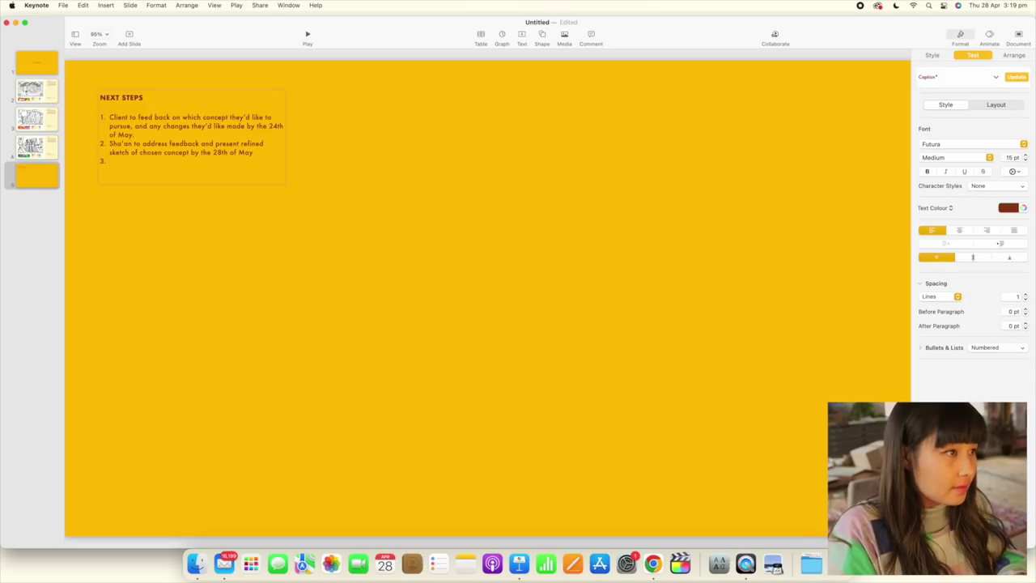
# Write list item 3 as "Client to approve/feed back on refined sketch."
pyautogui.write('ent to f')
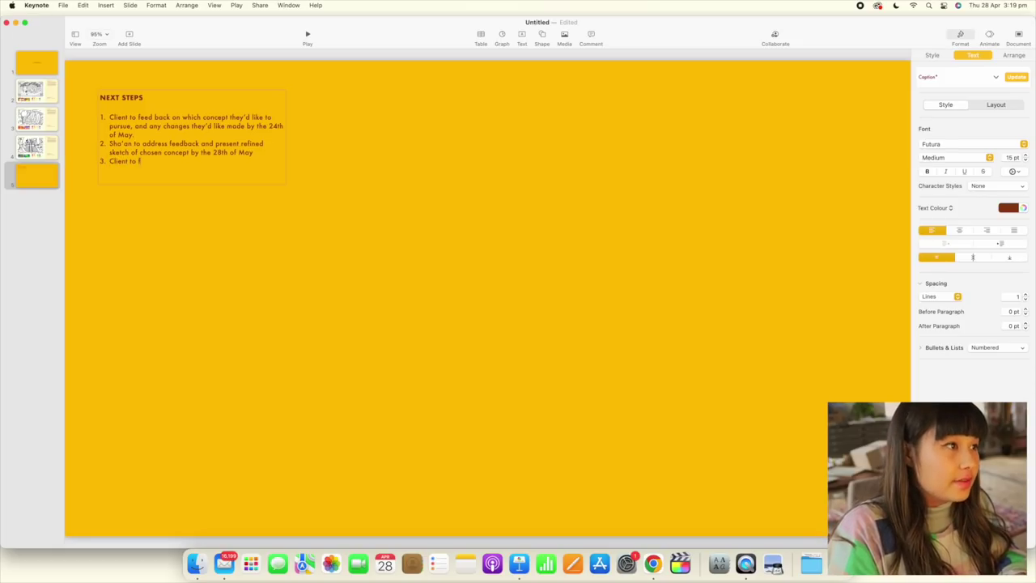
pyautogui.write('eed back')
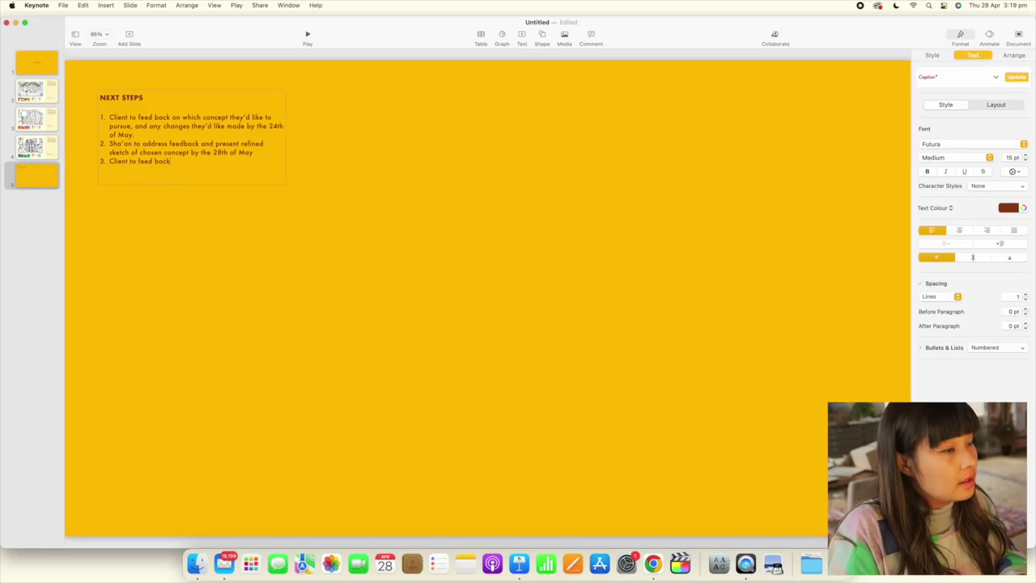
pyautogui.write(' on refined')
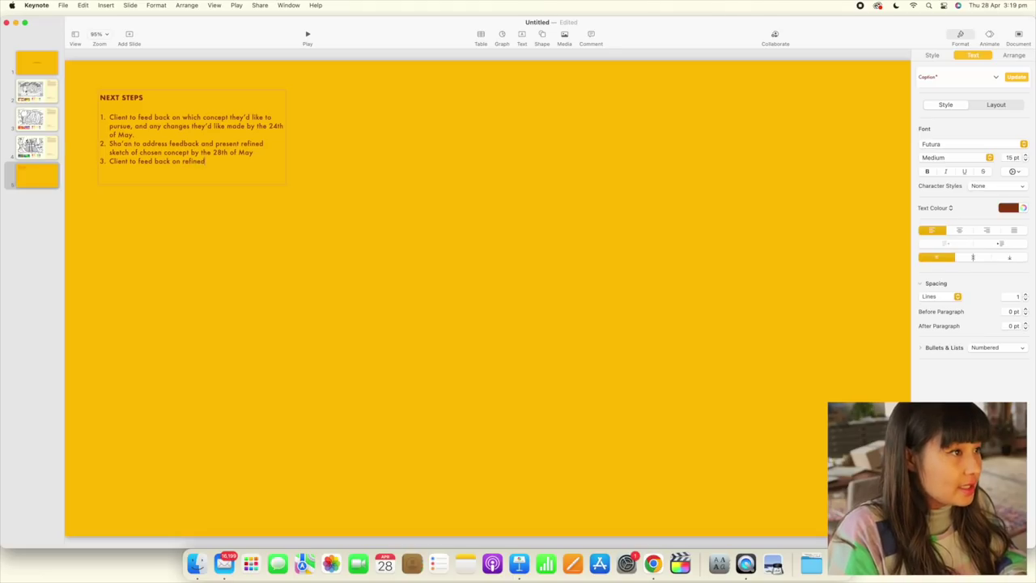
pyautogui.write(' sketch, and ap')
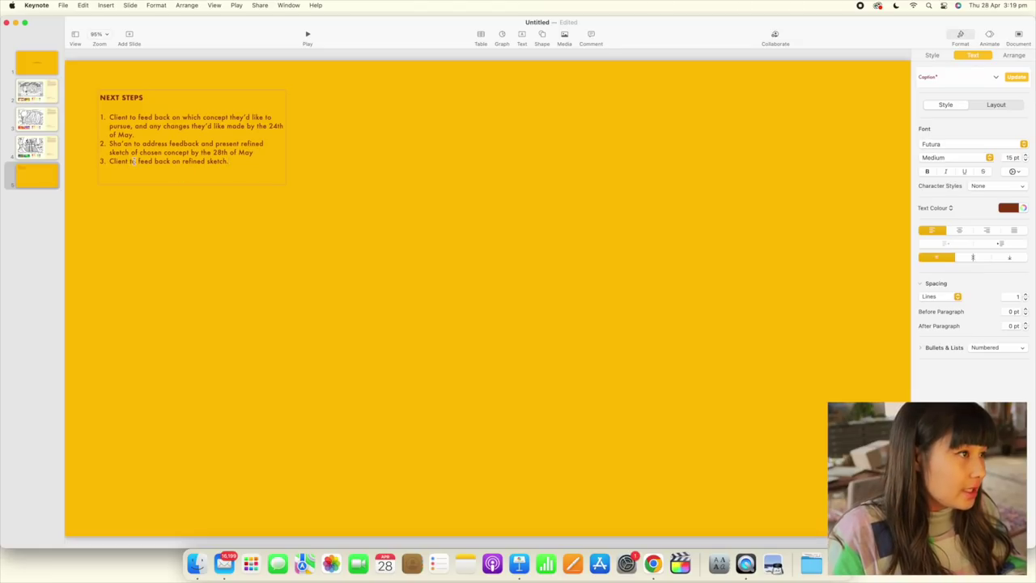
pyautogui.write('approve')
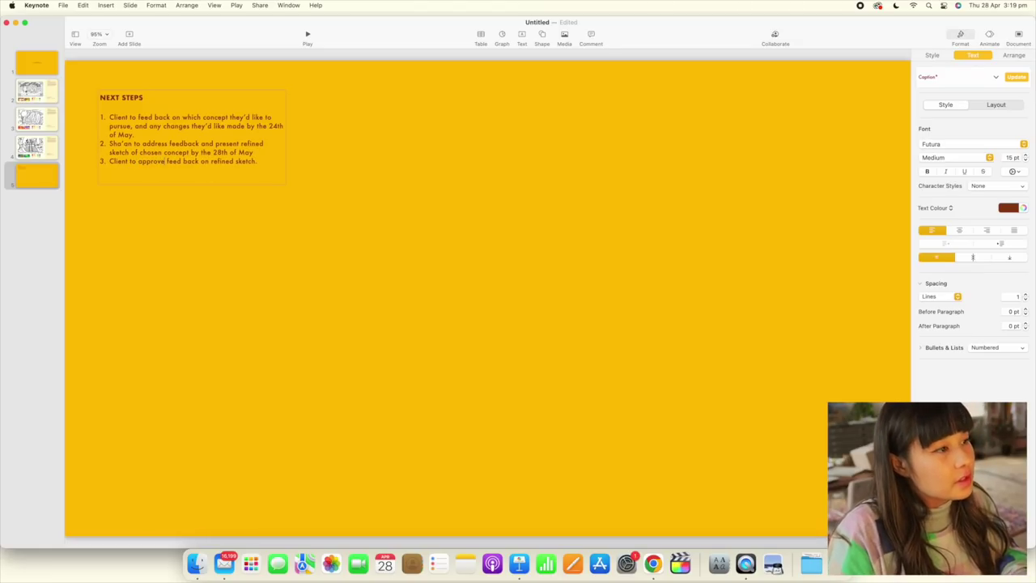
pyautogui.press('BackSpace')
pyautogui.write('/')
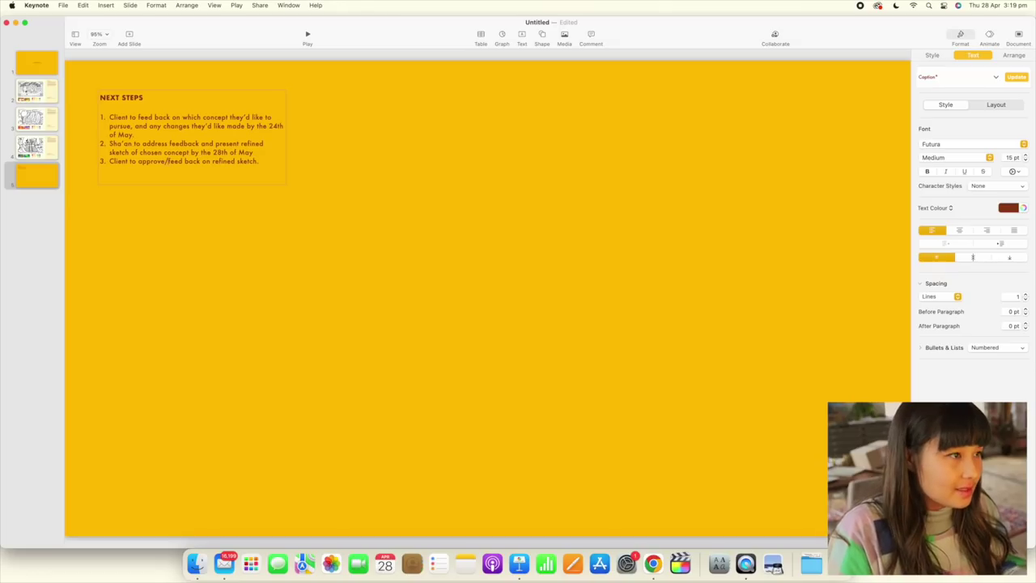
# Try wider line spacing on all the text in the NEXT STEPS box
pyautogui.press('super+a')
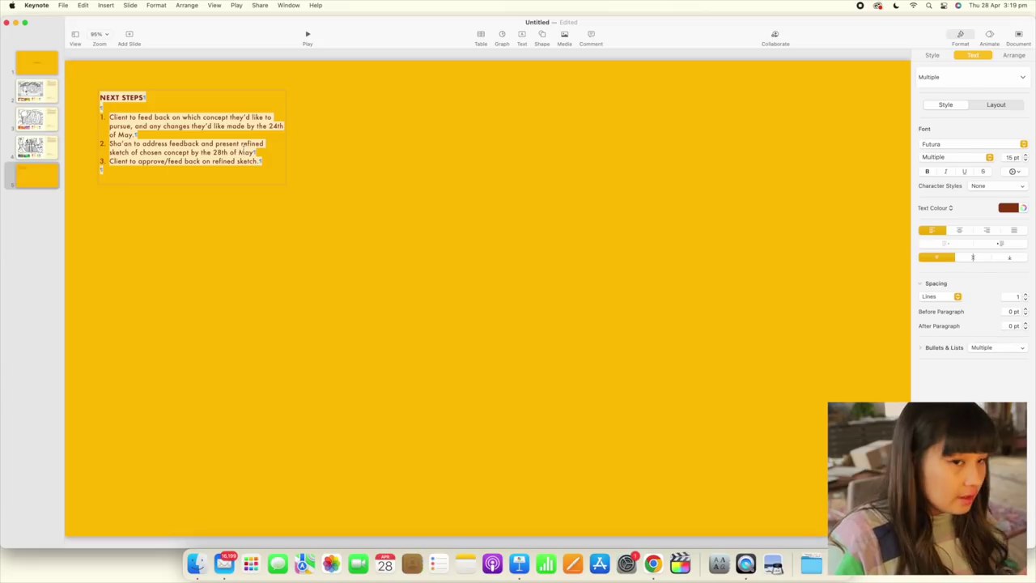
pyautogui.click(1025, 295)
pyautogui.click(1025, 295)
pyautogui.click(1025, 294)
pyautogui.click(1025, 294)
pyautogui.click(1025, 295)
pyautogui.click(1026, 299)
pyautogui.click(1026, 299)
pyautogui.click(1026, 300)
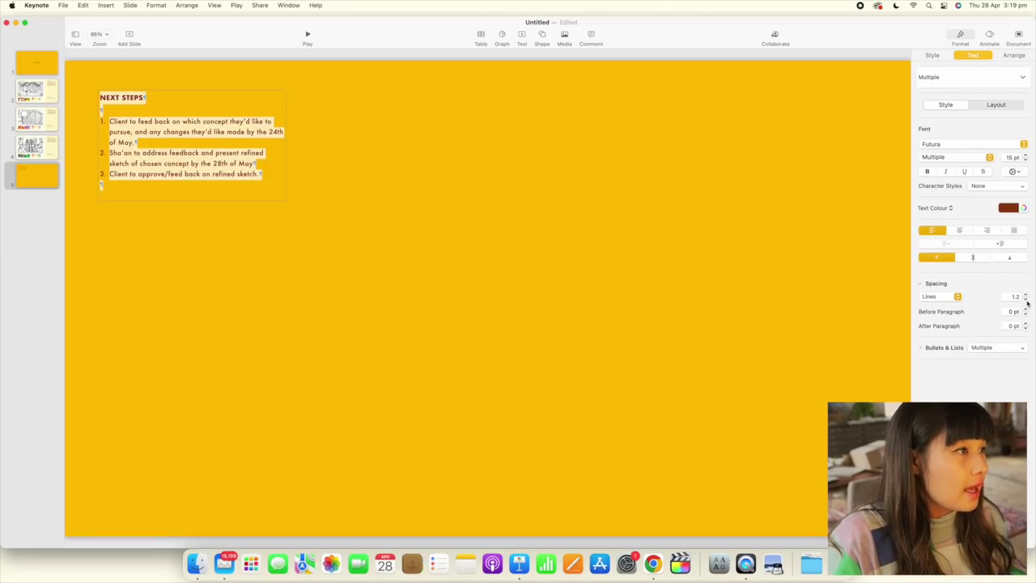
pyautogui.click(1026, 299)
pyautogui.click(1025, 299)
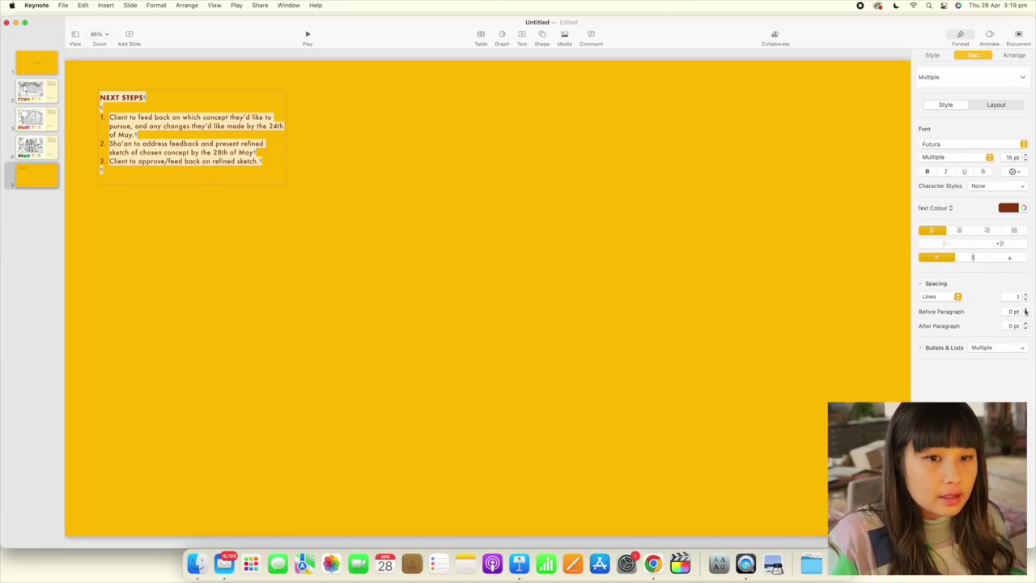
# Set the spacing before paragraphs to 16 pt for all the text in the NEXT STEPS box
pyautogui.click(1025, 309)
pyautogui.click(1026, 309)
pyautogui.click(1025, 309)
pyautogui.click(1025, 309)
pyautogui.click(1026, 309)
pyautogui.click(1025, 309)
pyautogui.click(1025, 311)
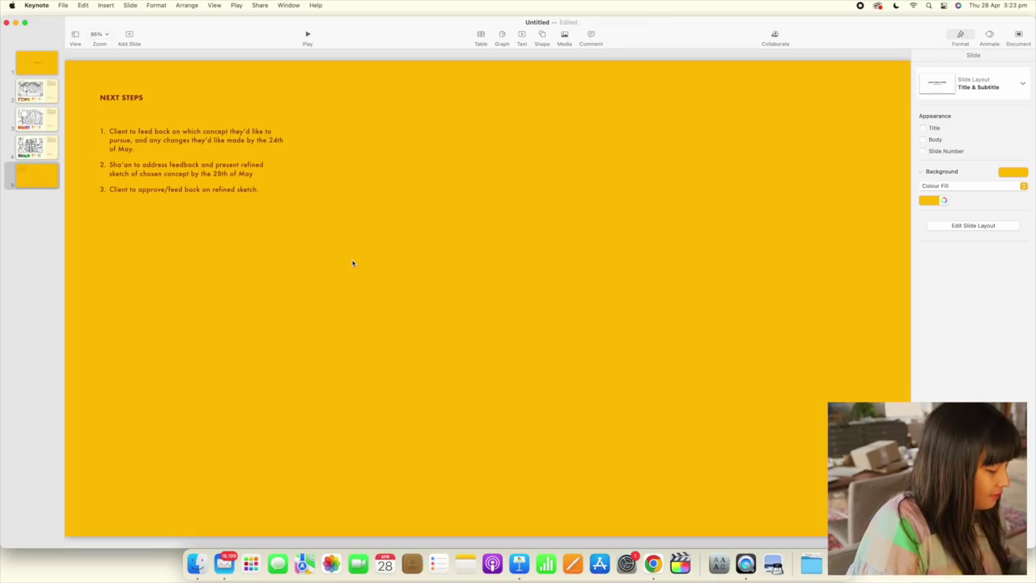
# Delete the blank line between the NEXT STEPS heading and item 1, and place the text cursor at the end of item 3
pyautogui.click(162, 120)
pyautogui.click(161, 121)
pyautogui.click(118, 115)
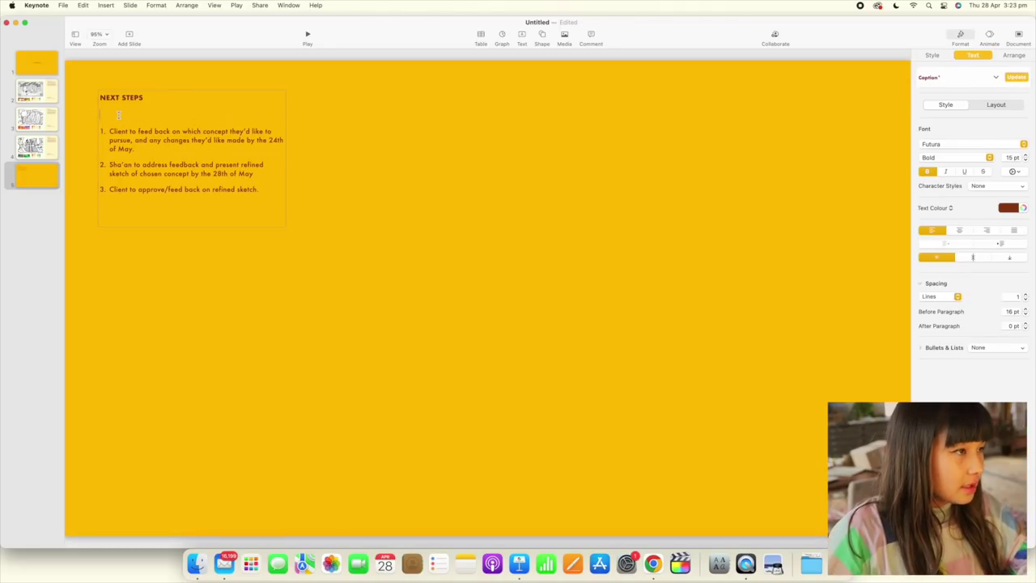
pyautogui.press('BackSpace')
pyautogui.click(239, 183)
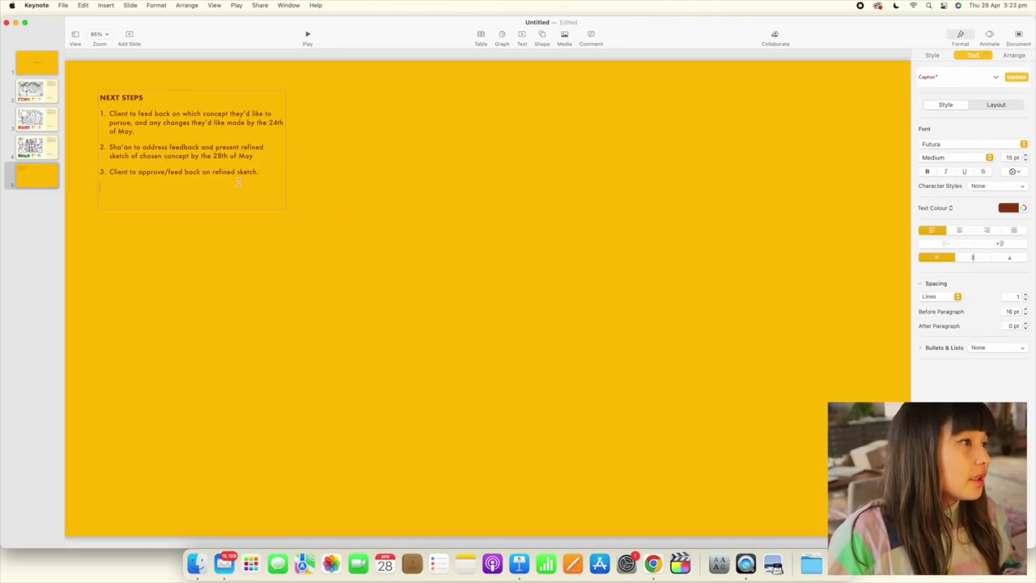
pyautogui.click(265, 173)
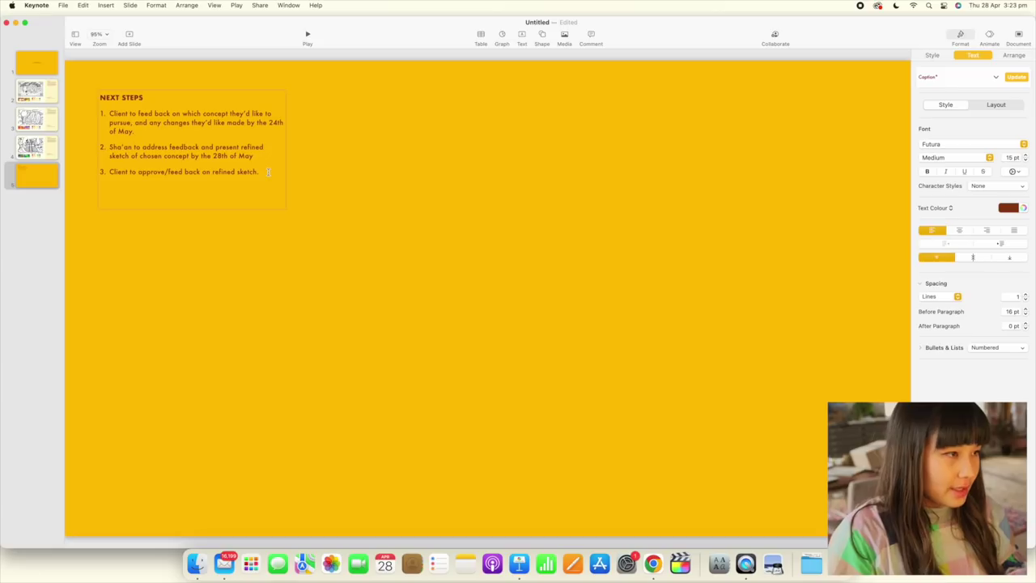
# Add list item 4, the illustrator's first name followed by "to address feedback in final artwork."
pyautogui.write('Sha;an')
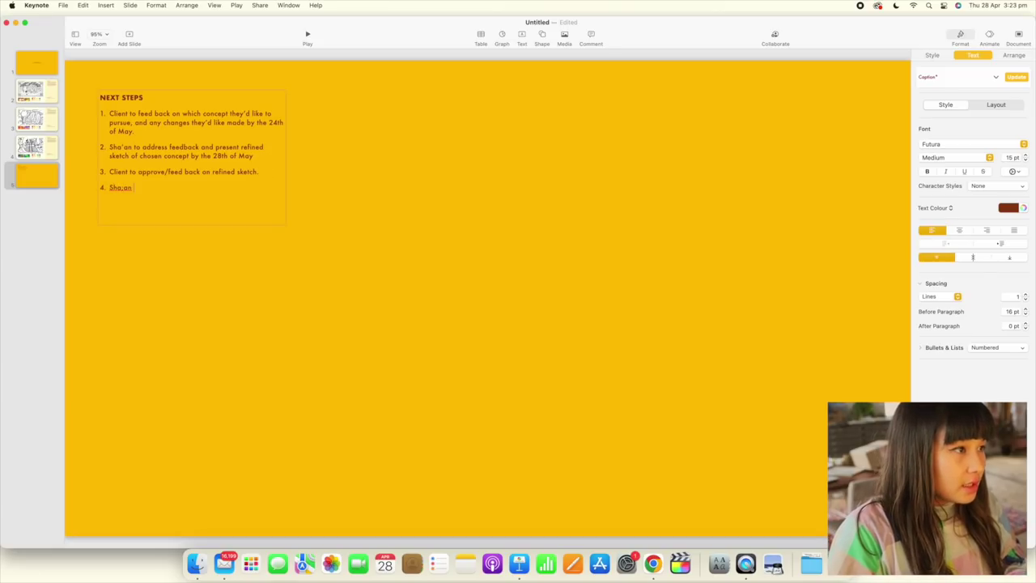
pyautogui.press('BackSpace')
pyautogui.press('BackSpace')
pyautogui.write('an to a')
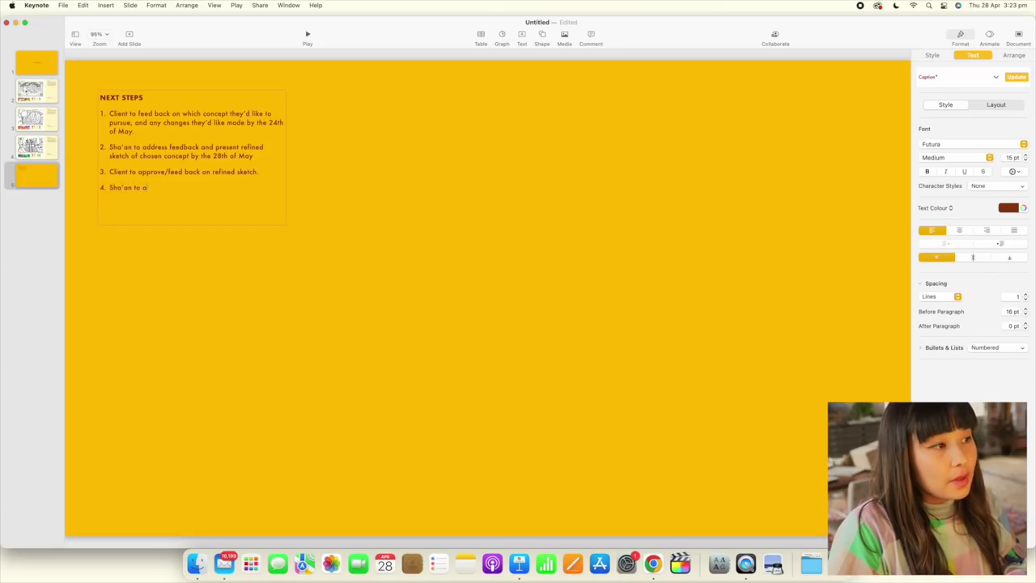
pyautogui.write('ddress fe')
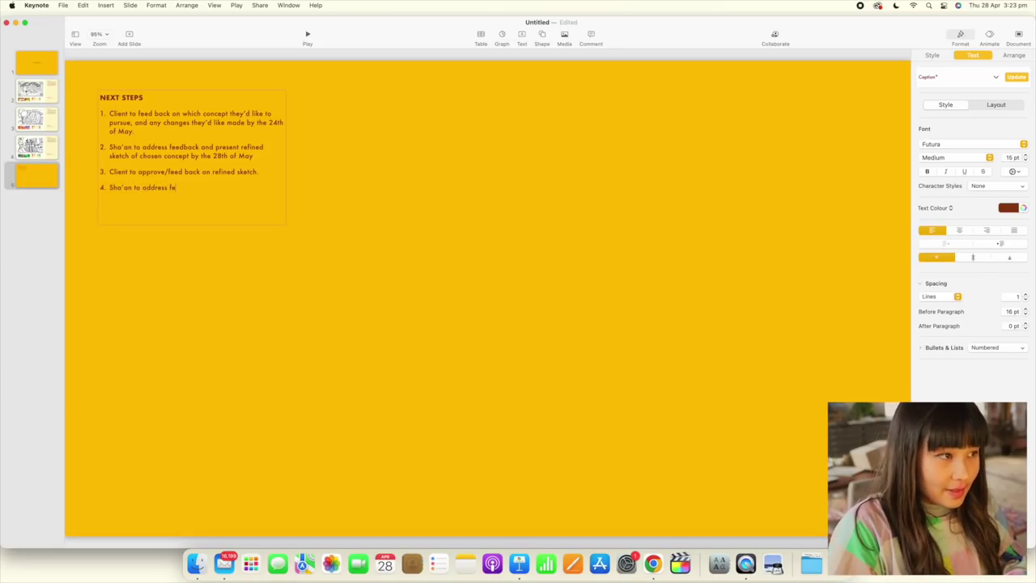
pyautogui.write('edback in final art')
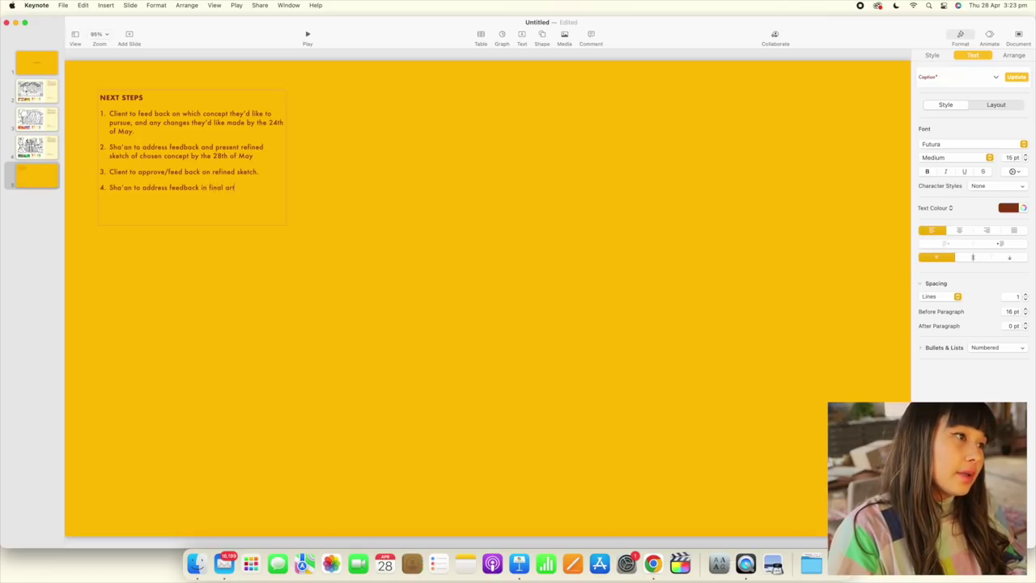
pyautogui.write('work.')
# Add list item 5, "Final artwork to be delivered for review as jpgs."
pyautogui.press('Return')
pyautogui.write('Final artwork to ')
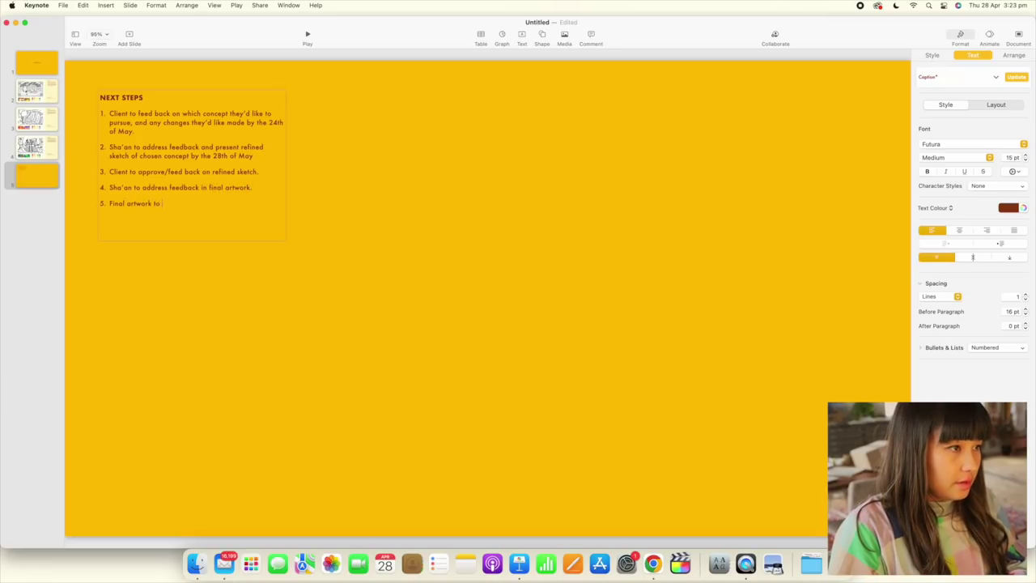
pyautogui.write('be delivered fo')
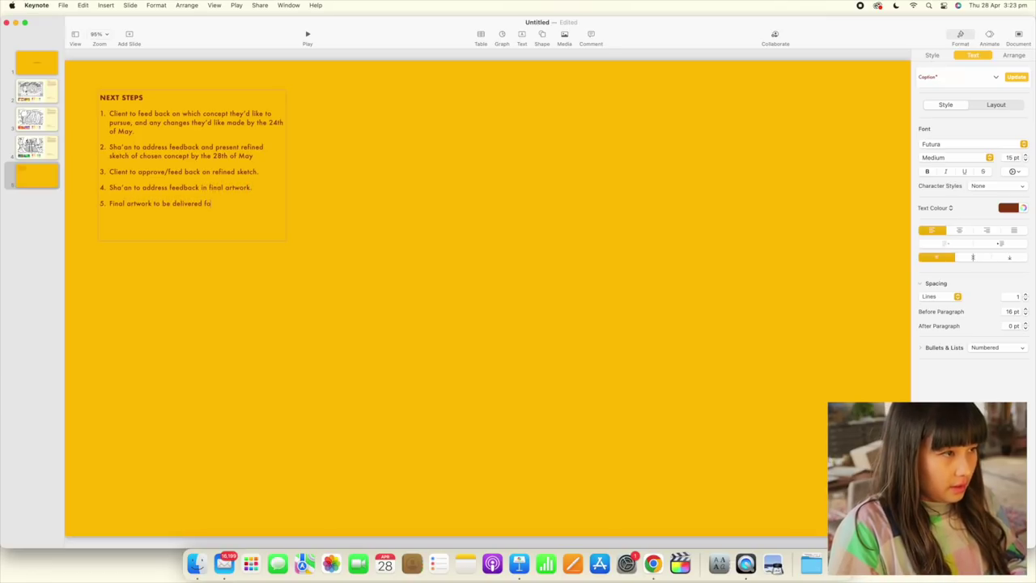
pyautogui.write('r review')
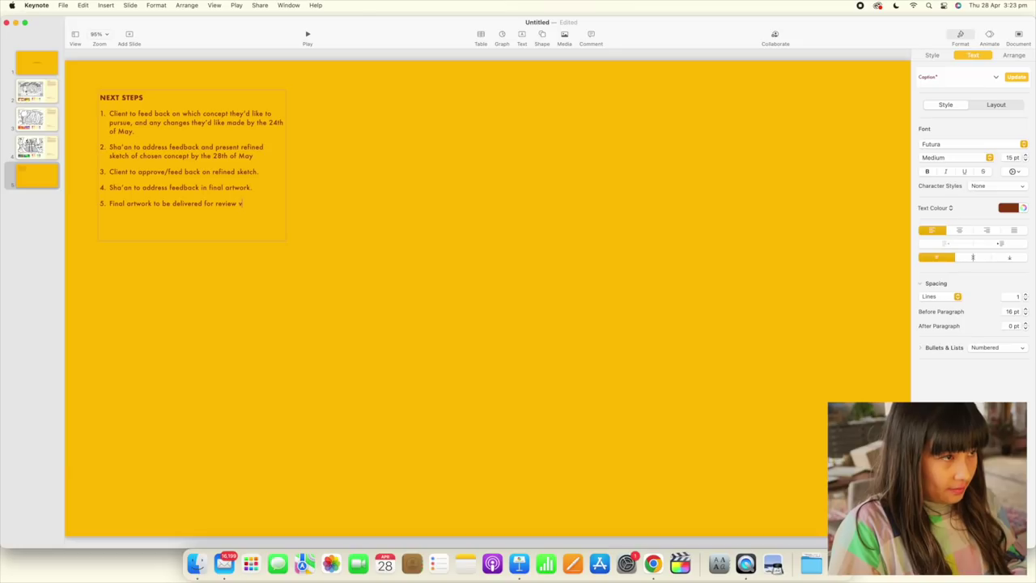
pyautogui.write(' as jpgs')
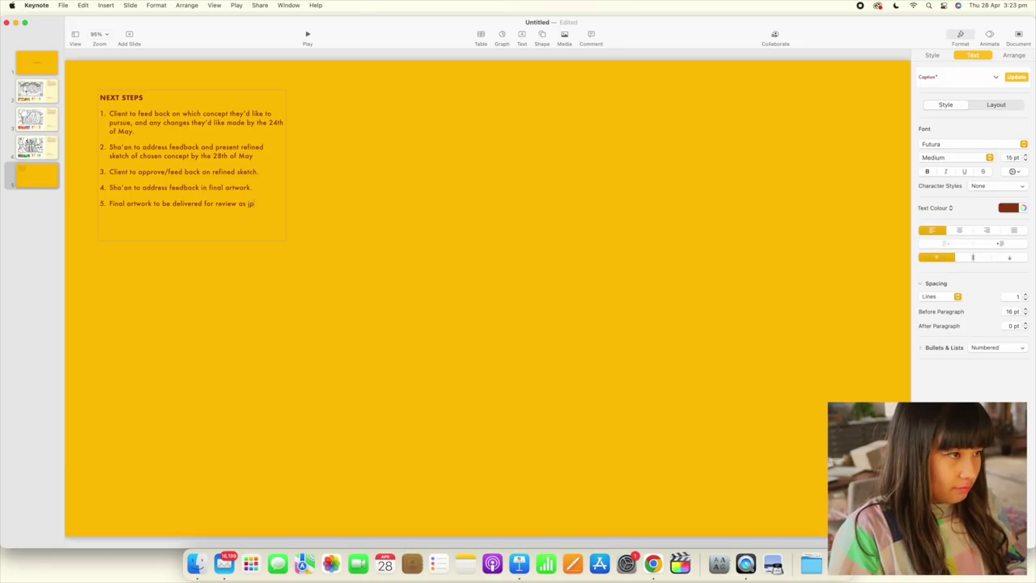
pyautogui.press('Return')
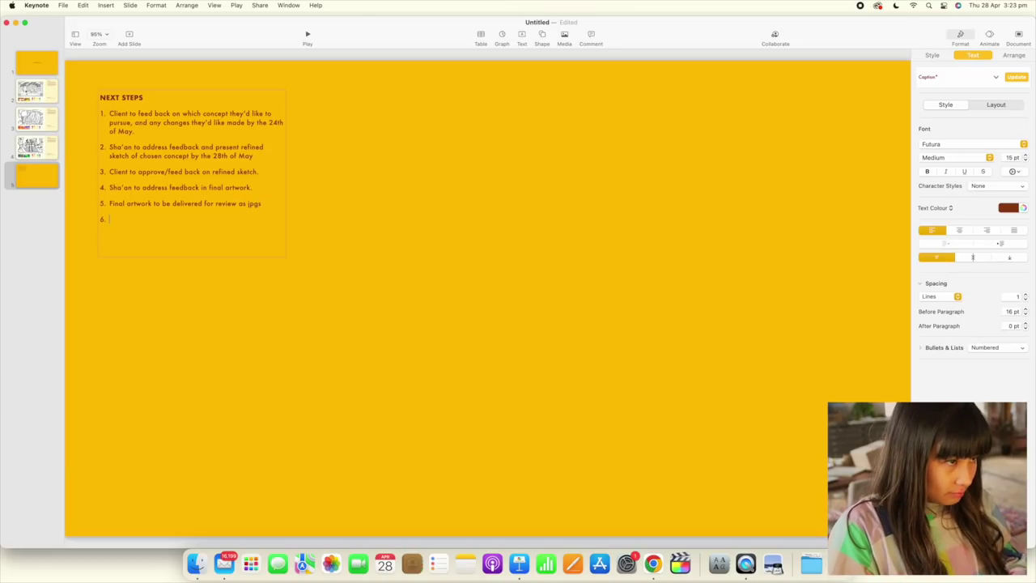
# Extend list item 3 so the sentence ends with "by 29th May."
pyautogui.click(270, 168)
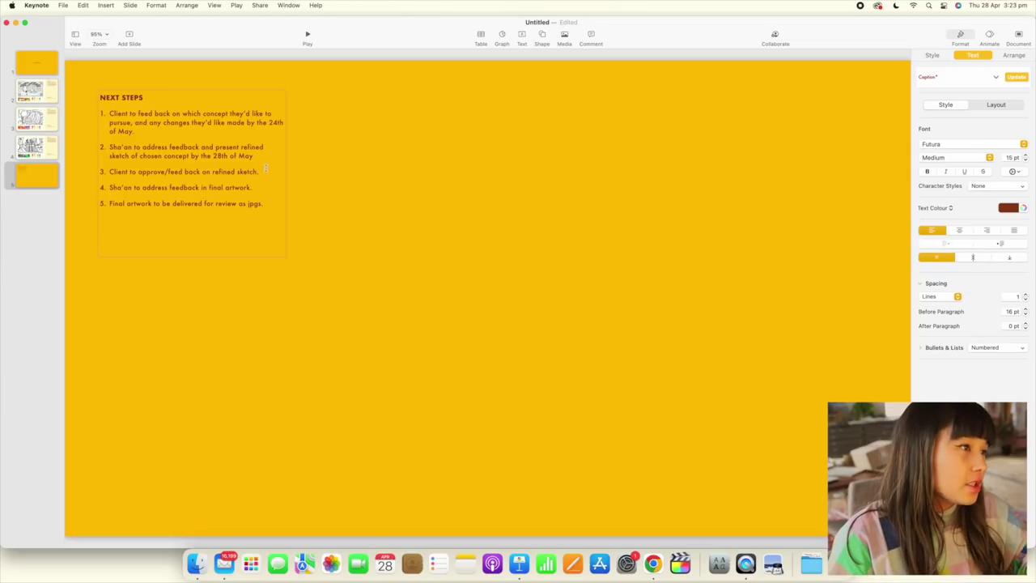
pyautogui.write('by')
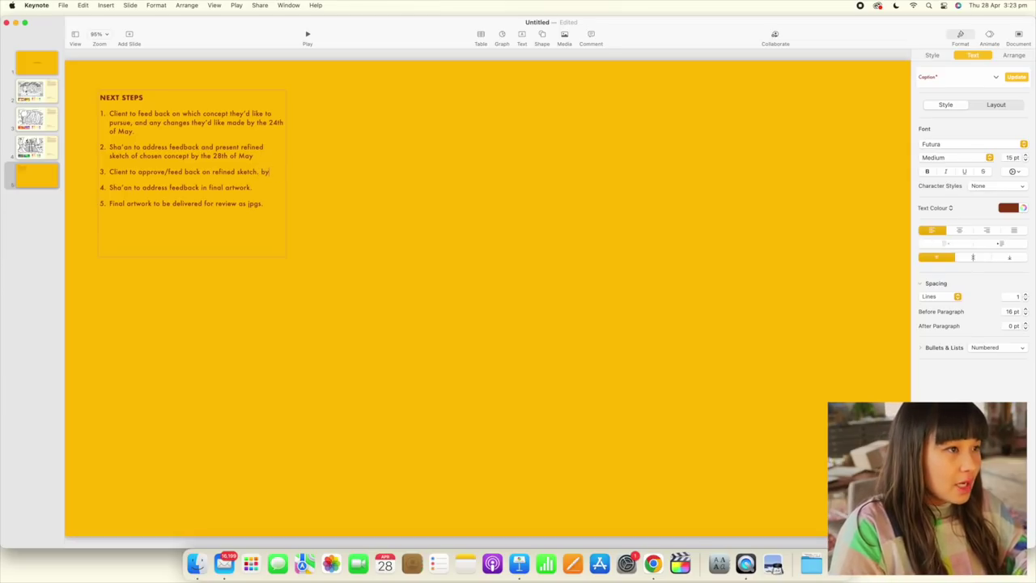
pyautogui.press('BackSpace')
pyautogui.press('BackSpace')
pyautogui.write('by ')
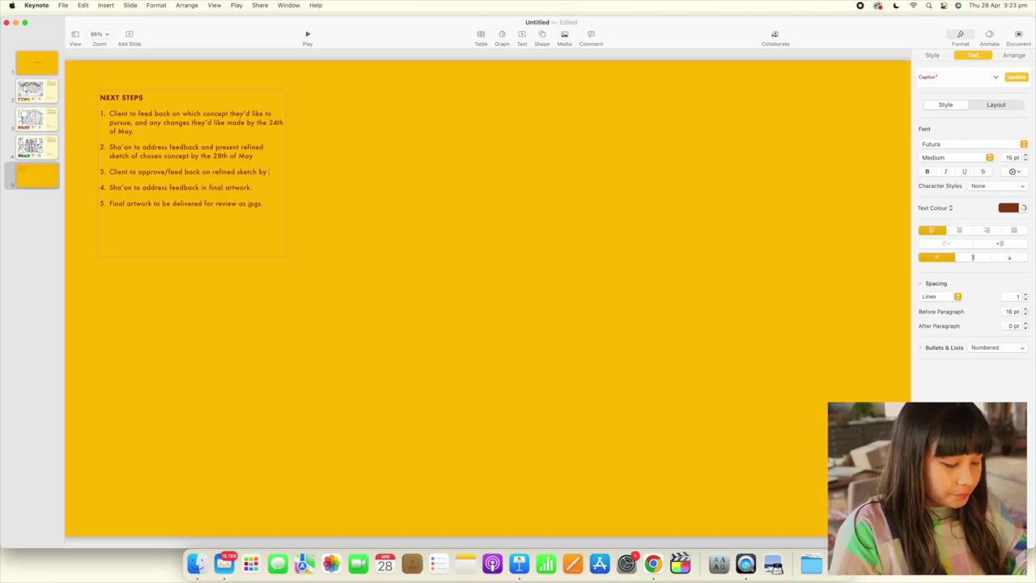
pyautogui.write('29th May.')
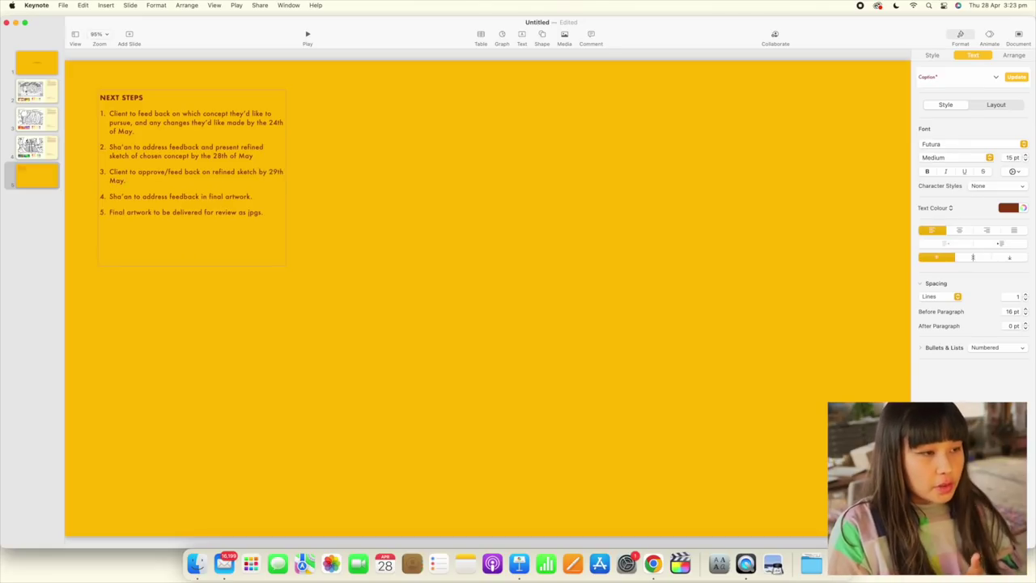
# End item 5 with "on the 10th of June" and add item 6, "Client to review final artwork and provide final tweaks"
pyautogui.click(261, 196)
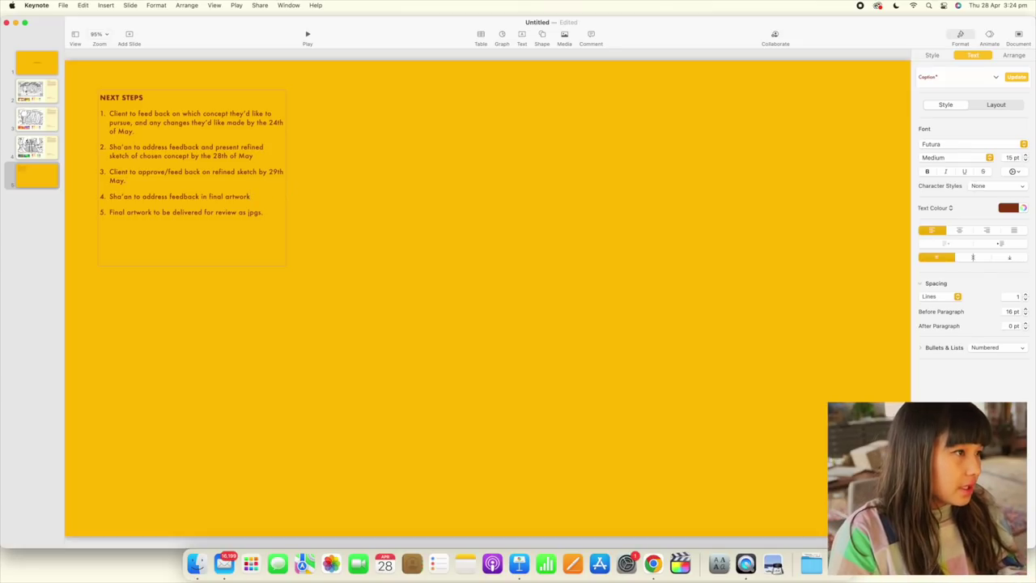
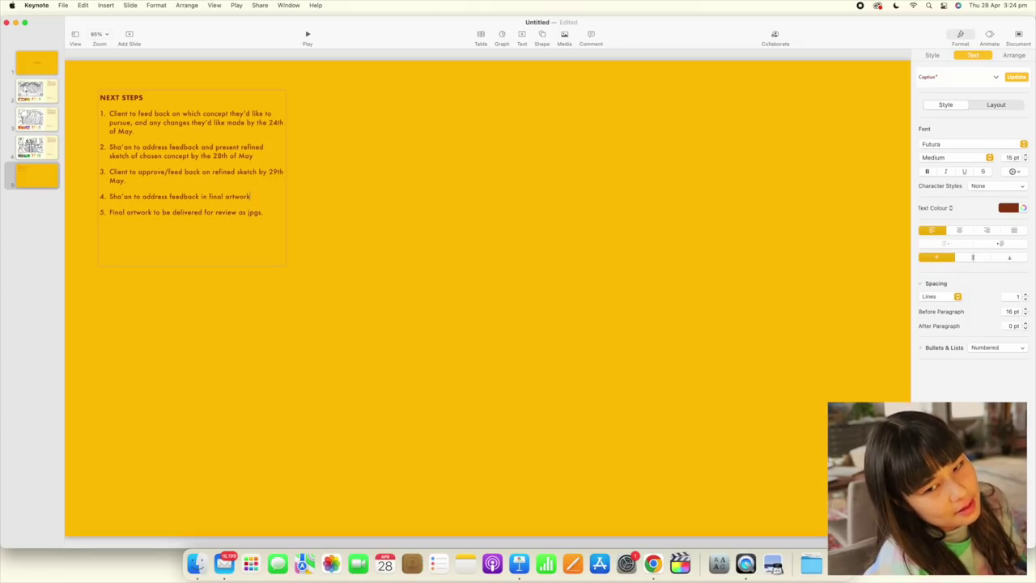
pyautogui.write('Client to revie')
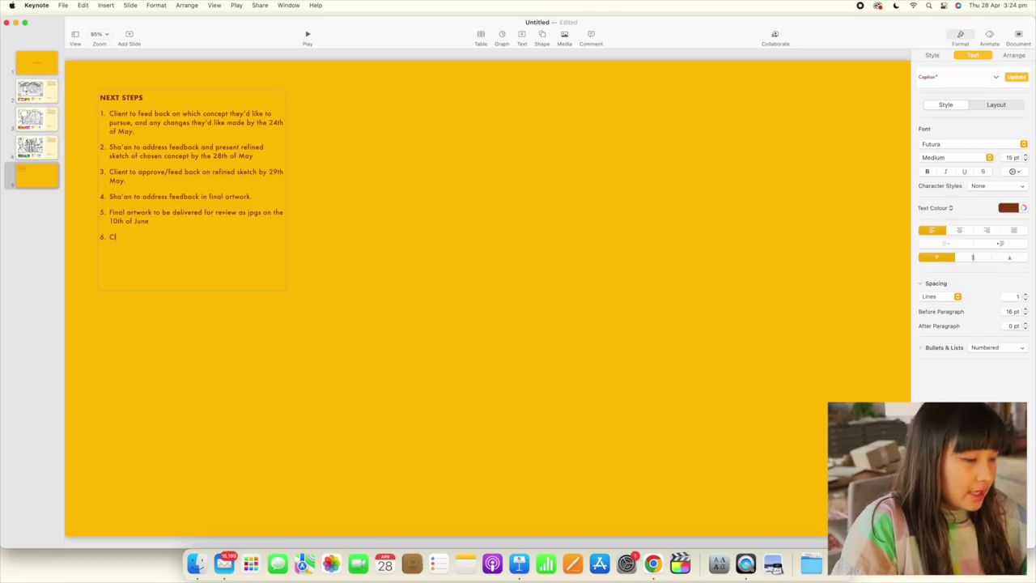
pyautogui.write('w fin')
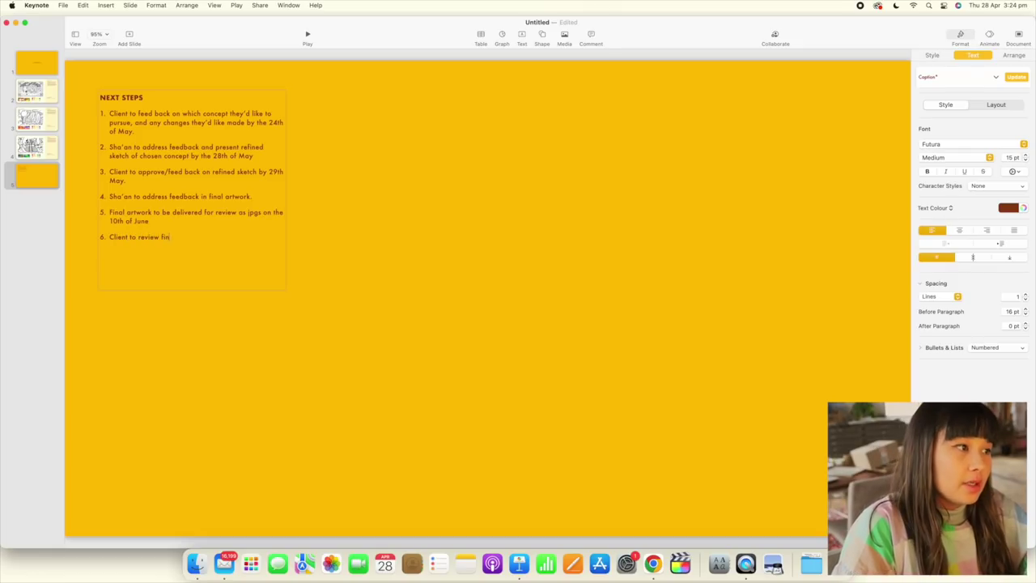
pyautogui.write('al artwork and pr')
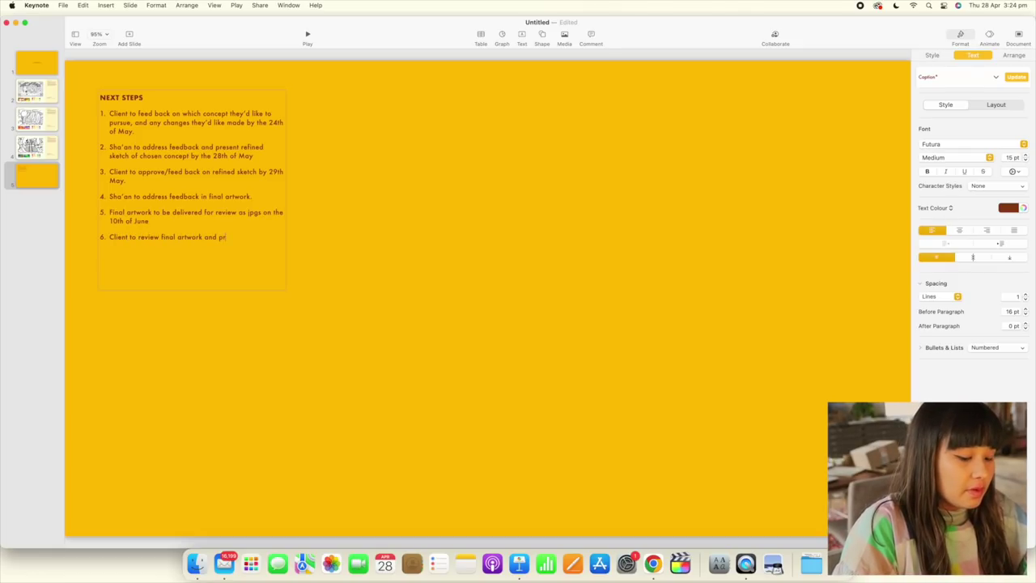
pyautogui.write('ovide final tw')
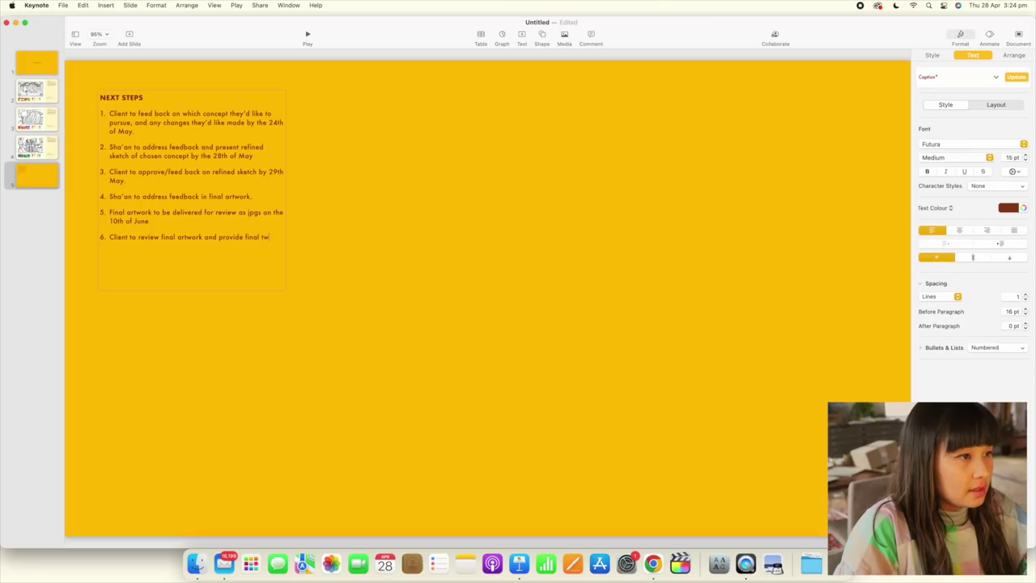
pyautogui.write('eaks')
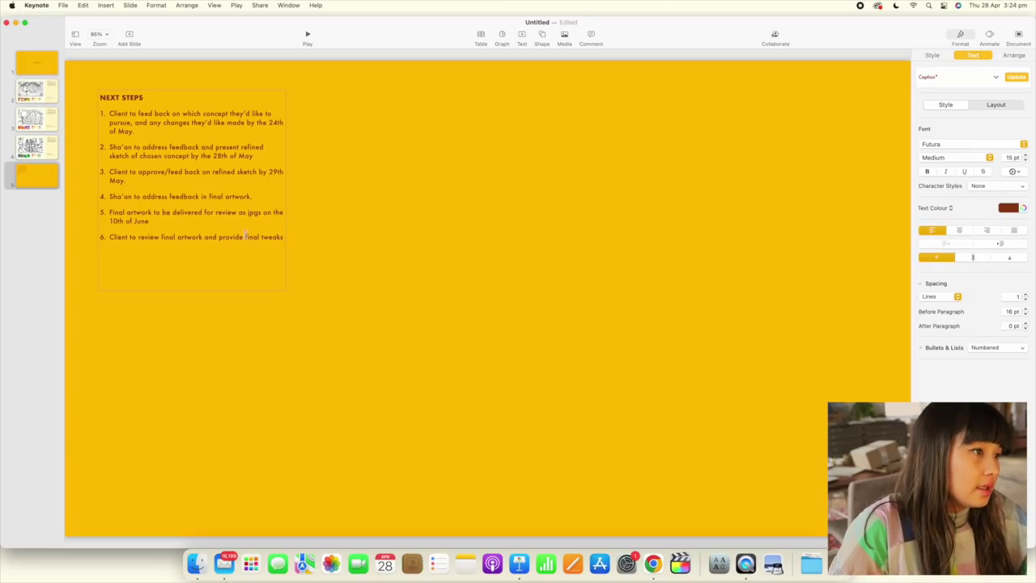
# Reword the end of list item 6 to "approve/provide last tweaks"
pyautogui.click(219, 236)
pyautogui.write('approve/')
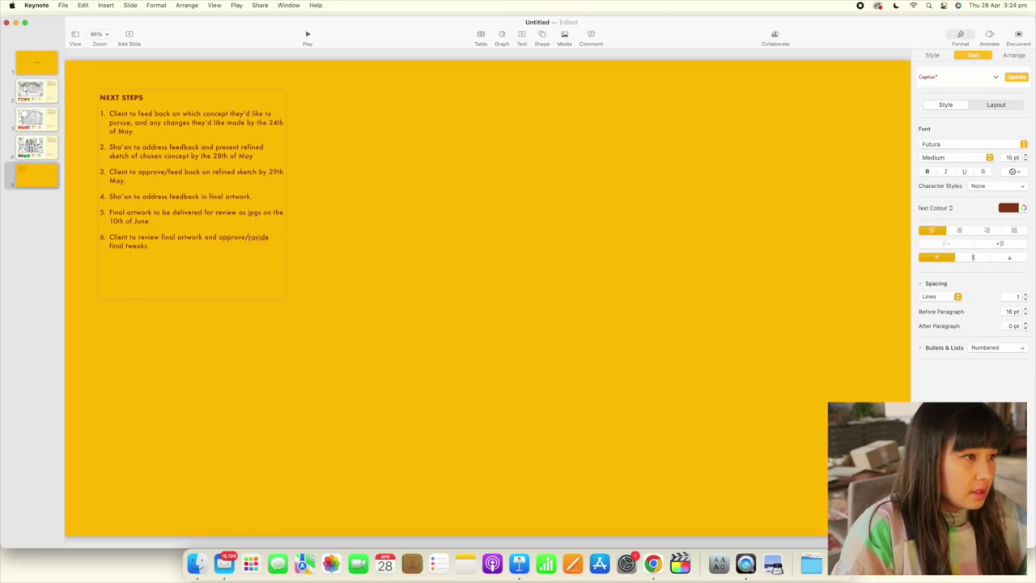
pyautogui.write('p')
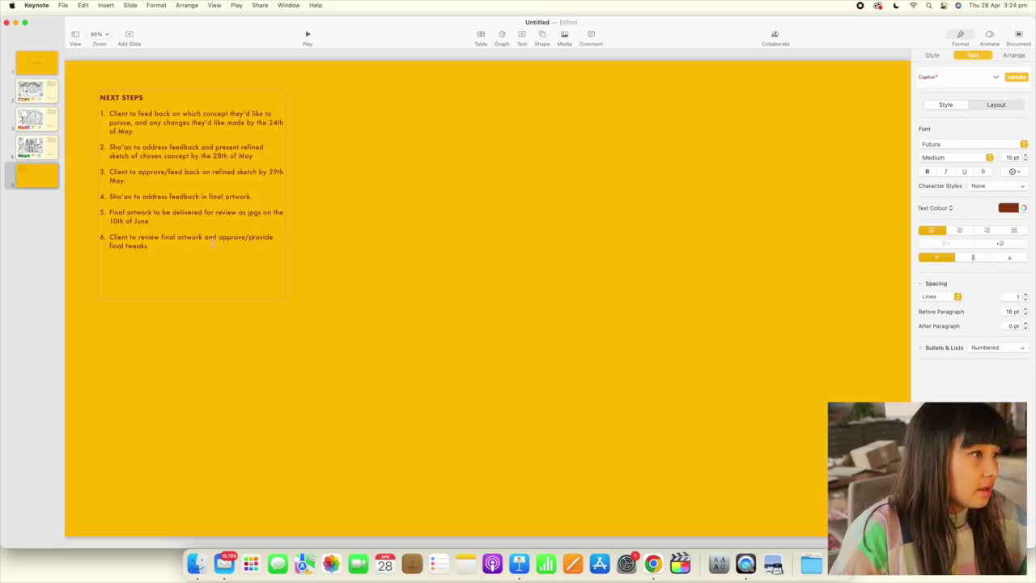
pyautogui.doubleClick(118, 246)
pyautogui.write('last')
pyautogui.press('super+Right')
# Add list item 7, the illustrator's first name followed by "to deliver final files and invoice."
pyautogui.press('Return')
pyautogui.write("Sha'an t delive")
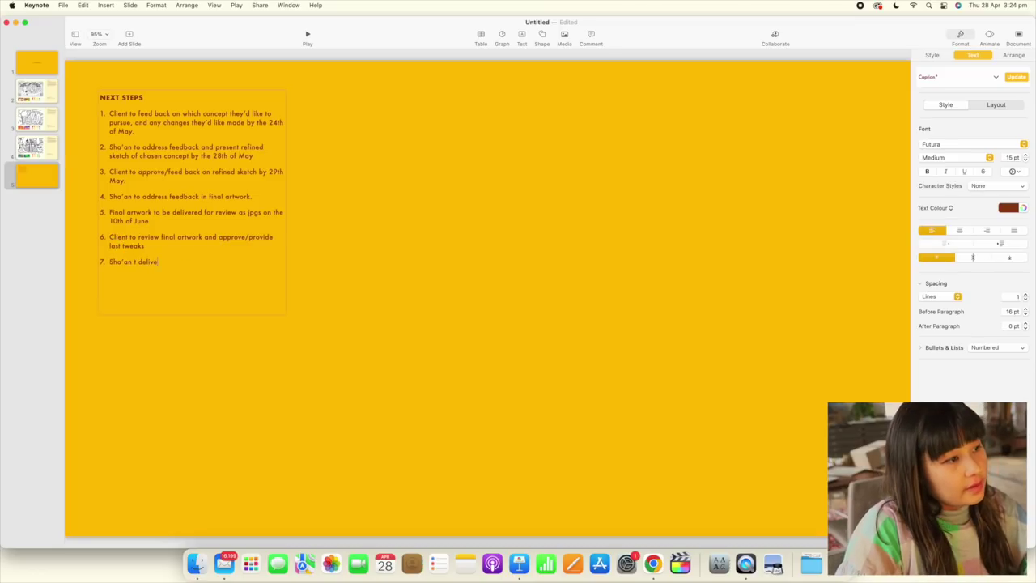
pyautogui.press('BackSpace')
pyautogui.press('BackSpace')
pyautogui.press('BackSpace')
pyautogui.press('BackSpace')
pyautogui.press('BackSpace')
pyautogui.press('BackSpace')
pyautogui.press('BackSpace')
pyautogui.write('o deliver ')
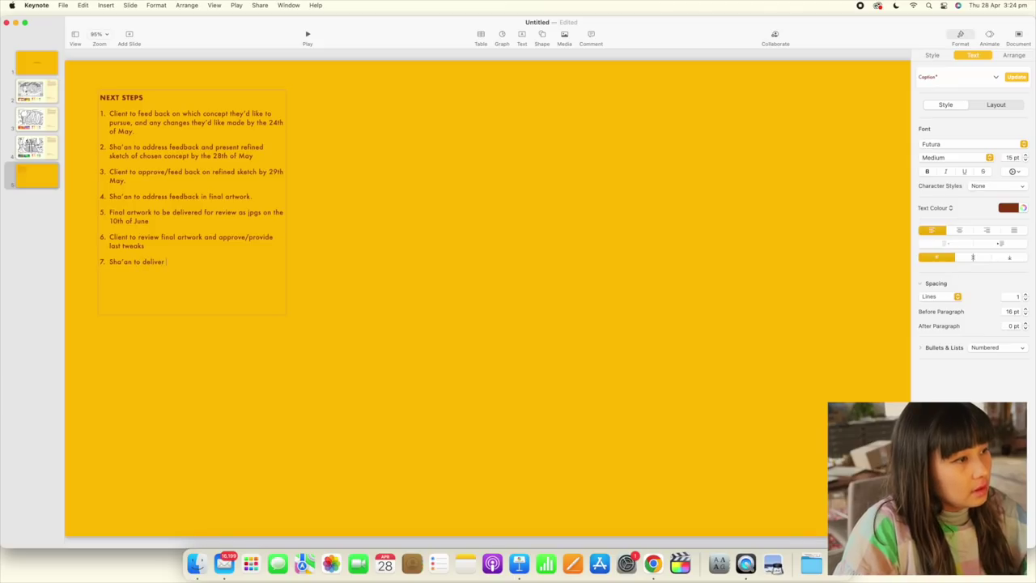
pyautogui.write('final files and')
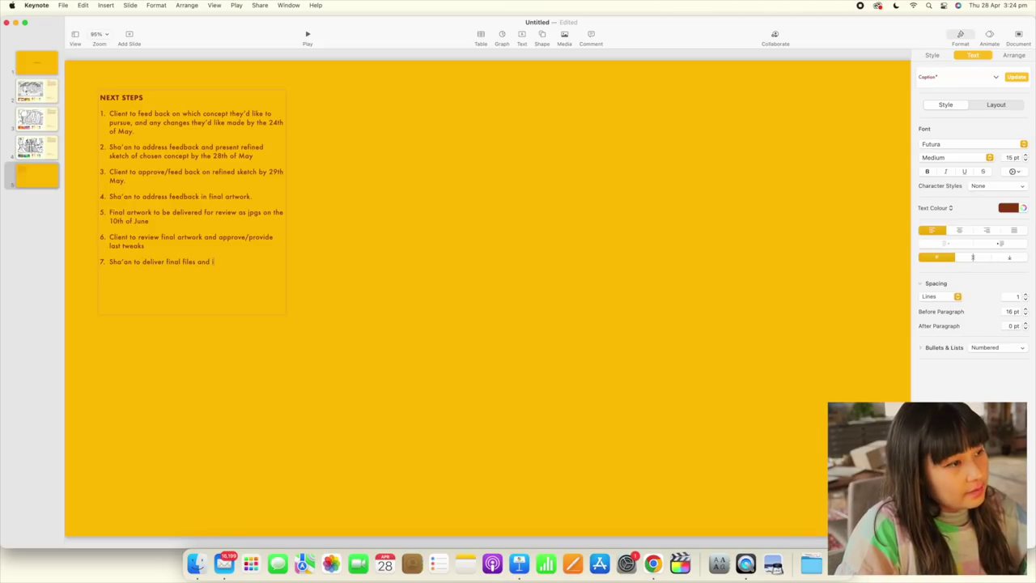
pyautogui.write(' invoice.')
pyautogui.click(872, 581)
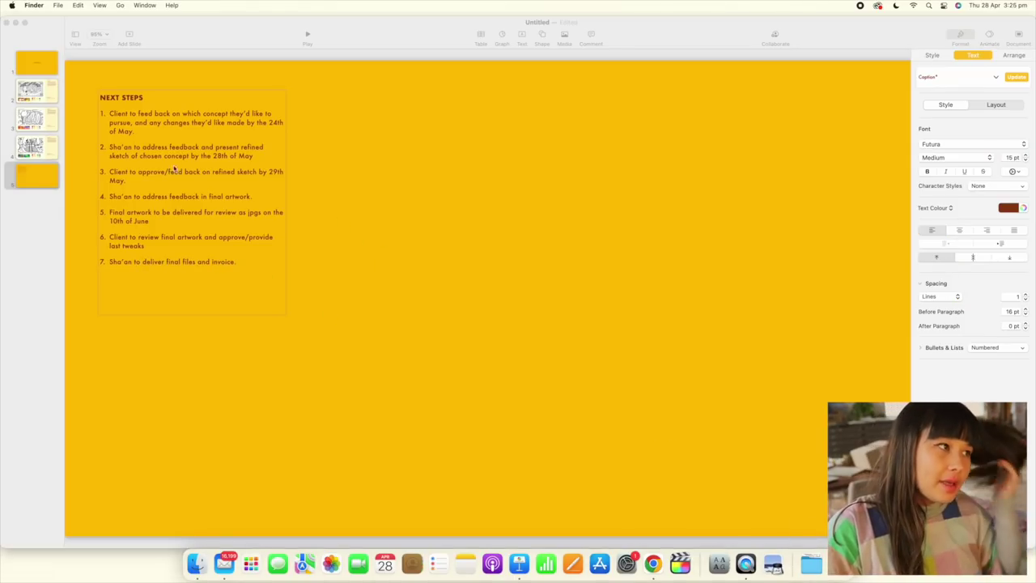
# Duplicate the PROJECT APPLE CORE title slide
pyautogui.click(71, 86)
pyautogui.click(36, 91)
pyautogui.click(38, 72)
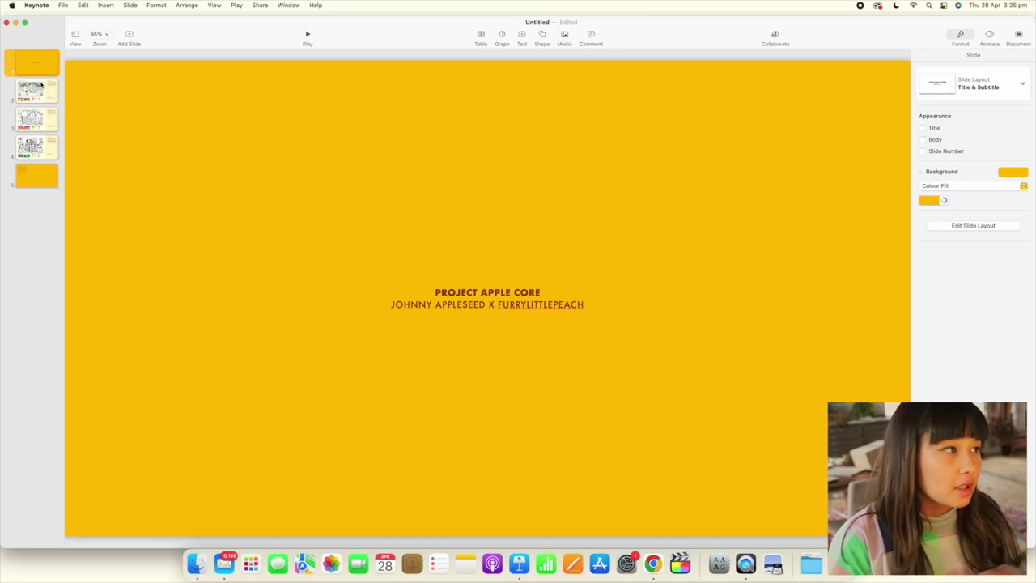
pyautogui.press('super+d')
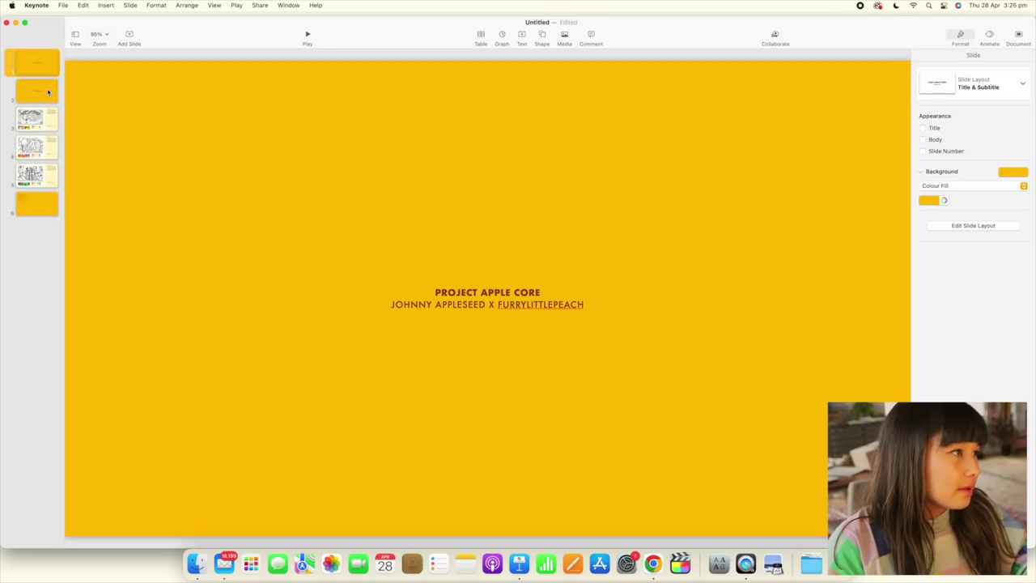
# Replace all the text on the duplicated title slide with "ILLUSTRATION 1"
pyautogui.doubleClick(500, 302)
pyautogui.press('super+a')
pyautogui.write('ILLUSTRAT')
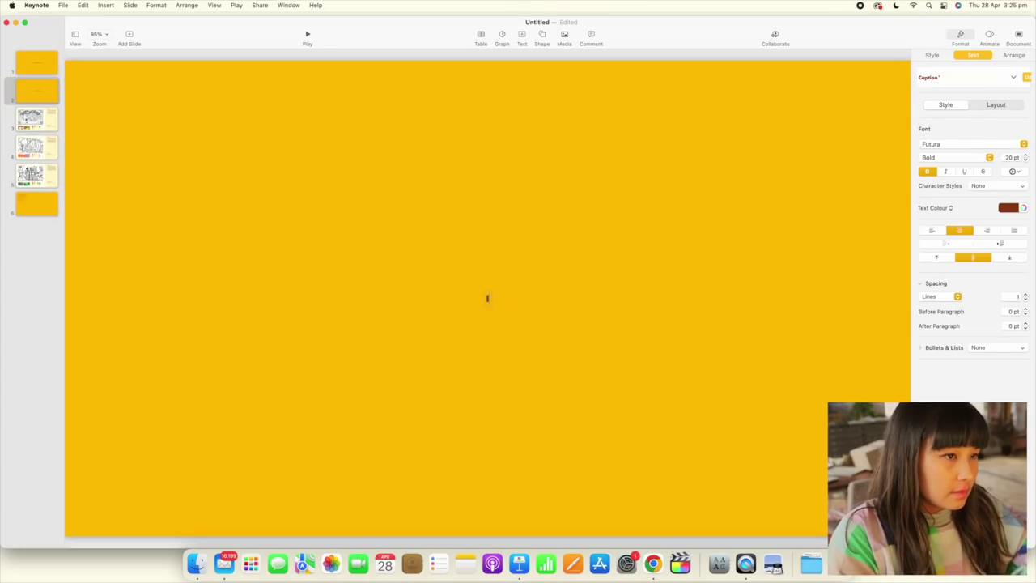
pyautogui.write('ION')
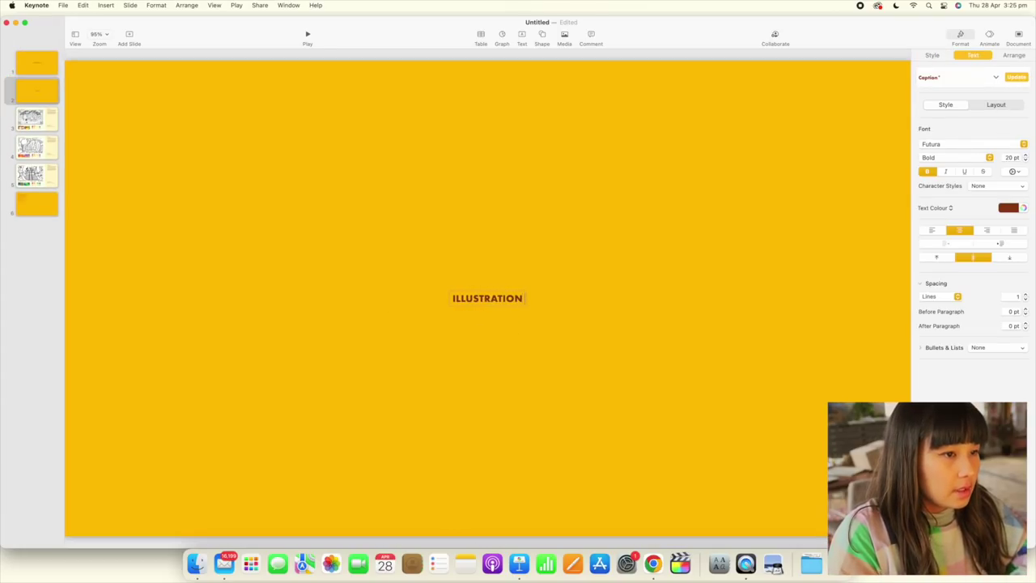
pyautogui.write(' 1')
# Copy the ILLUSTRATION 1 slide together with its three concept slides twice, placing both copies before the NEXT STEPS slide
pyautogui.click(46, 97)
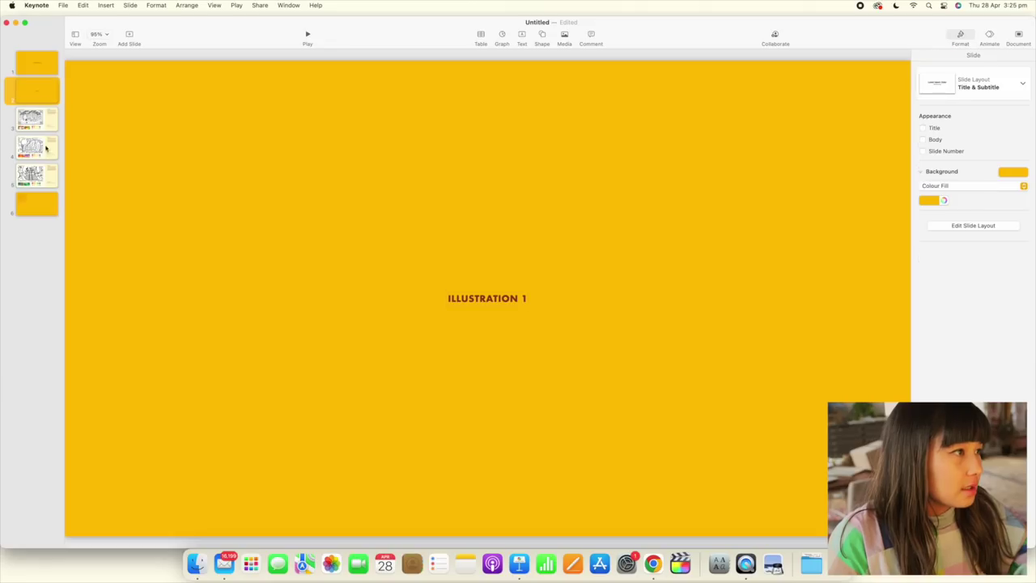
pyautogui.keyDown('shift'); pyautogui.click(45, 180); pyautogui.keyUp('shift')
pyautogui.moveTo(46, 178); pyautogui.dragTo(51, 204)
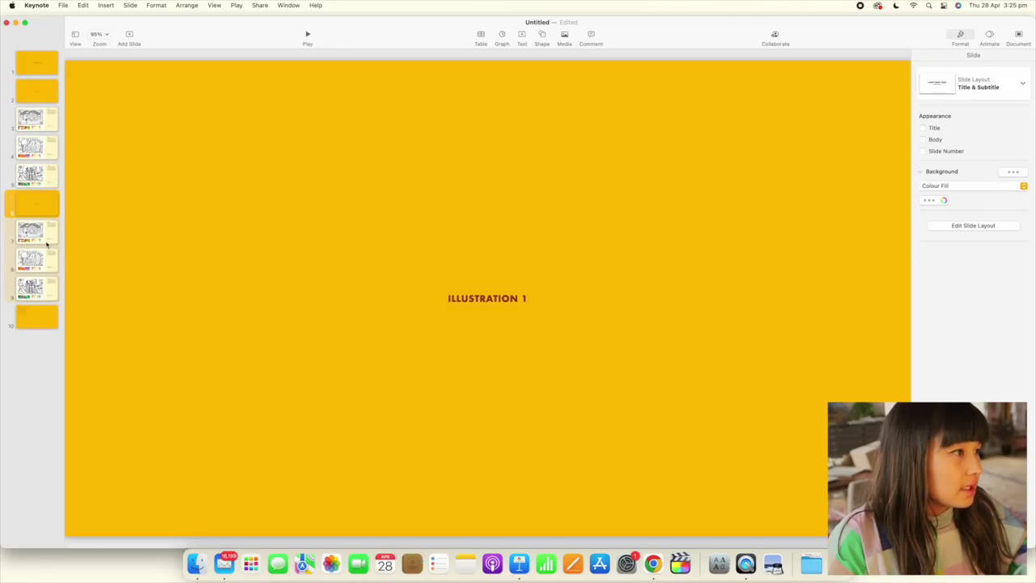
pyautogui.moveTo(46, 243); pyautogui.dragTo(51, 320)
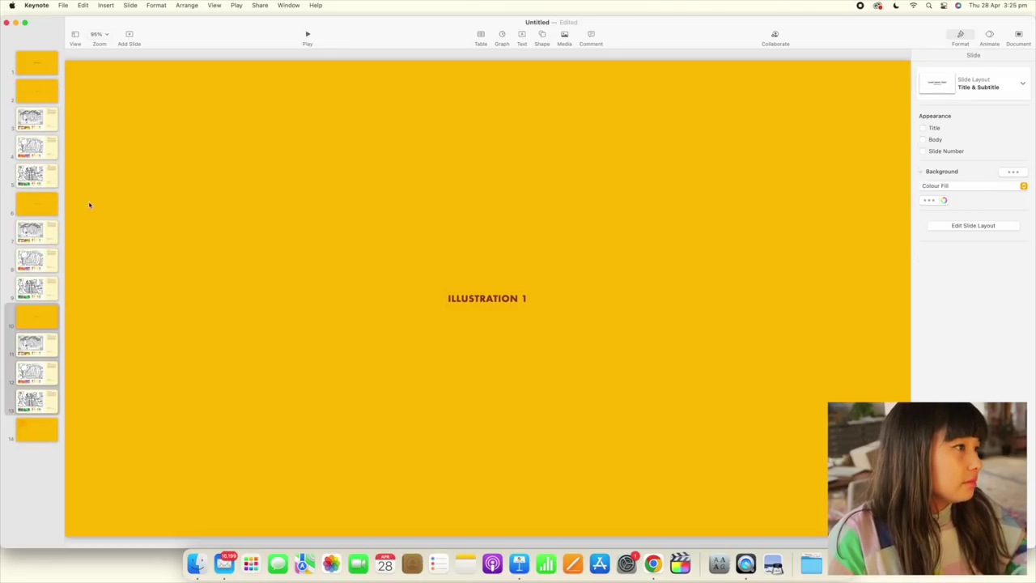
# Look through the three concept slides of the first set and return to the first ILLUSTRATION 1 slide
pyautogui.click(36, 114)
pyautogui.click(41, 145)
pyautogui.click(43, 175)
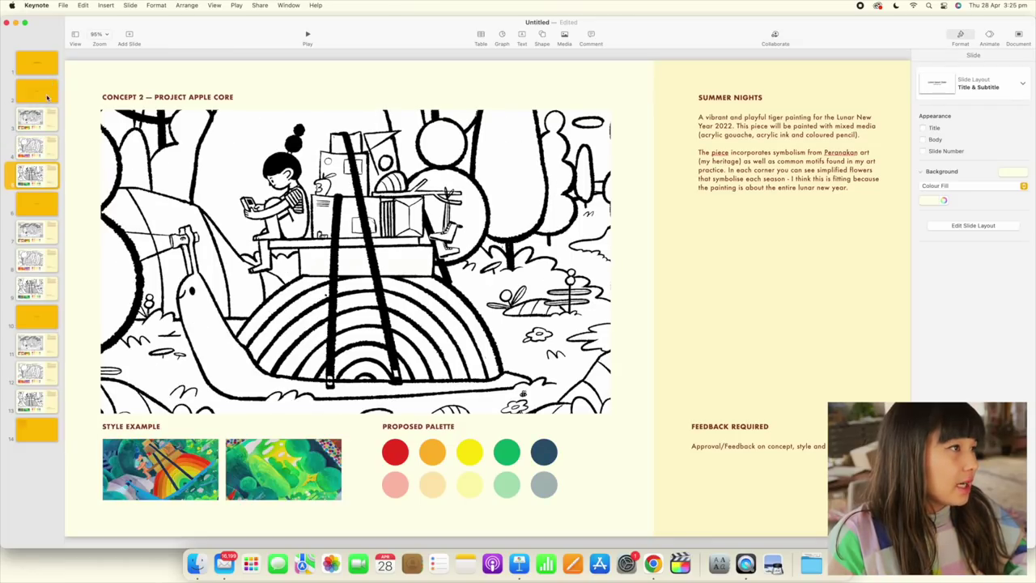
pyautogui.click(46, 95)
pyautogui.click(34, 93)
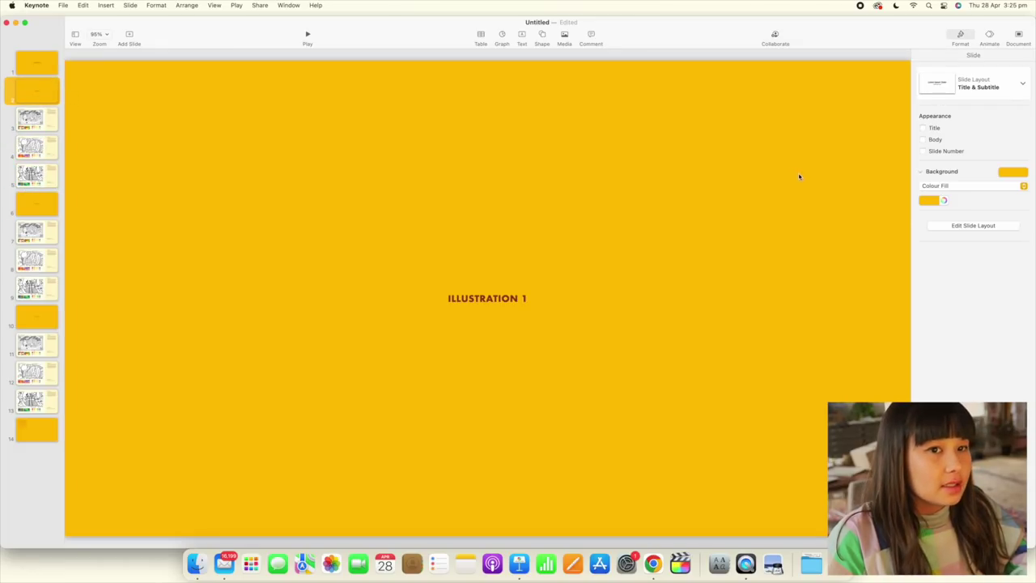
# Recolour the first ILLUSTRATION 1 slide's background peach with blue at 155, and replace the second ILLUSTRATION 1 slide with a copy of it
pyautogui.click(942, 200)
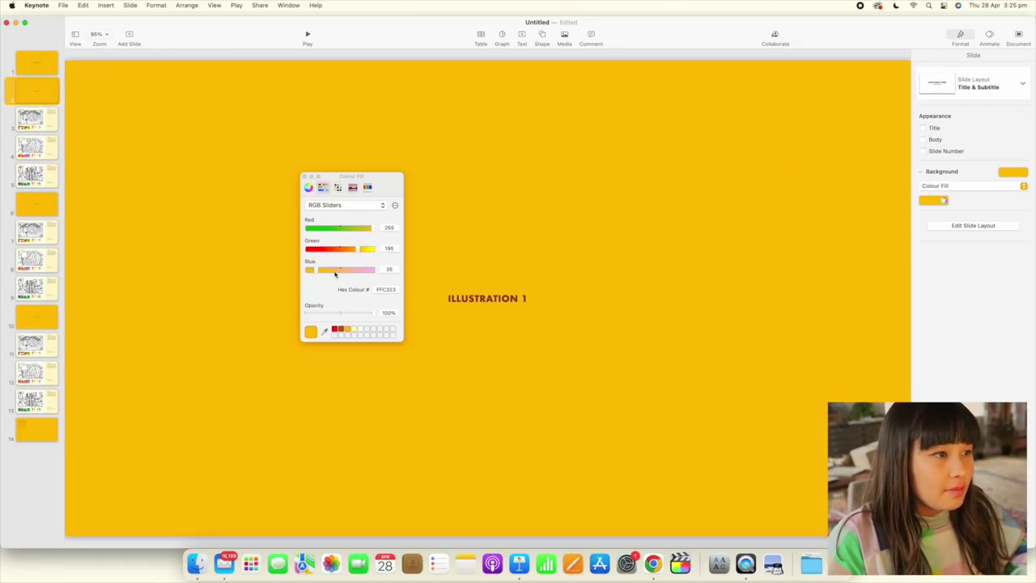
pyautogui.moveTo(334, 275); pyautogui.dragTo(347, 270)
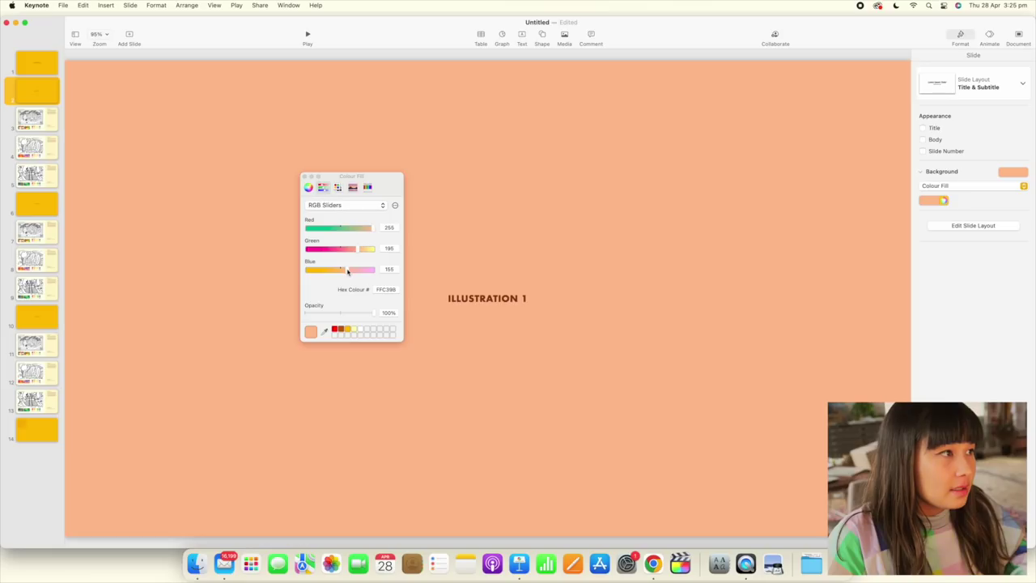
pyautogui.press('super+c')
pyautogui.click(32, 208)
pyautogui.press('super+v')
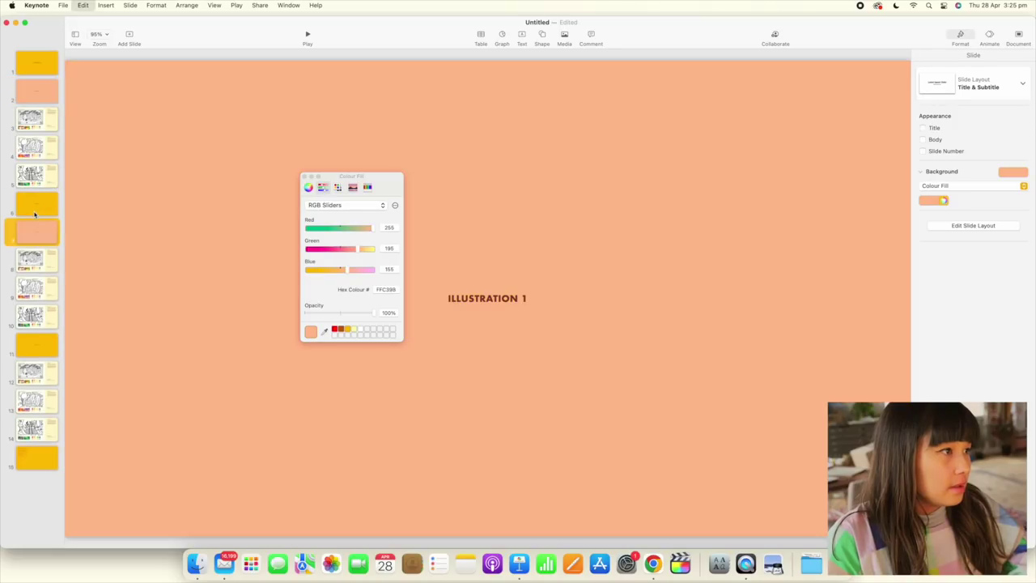
pyautogui.click(16, 211)
pyautogui.press('BackSpace')
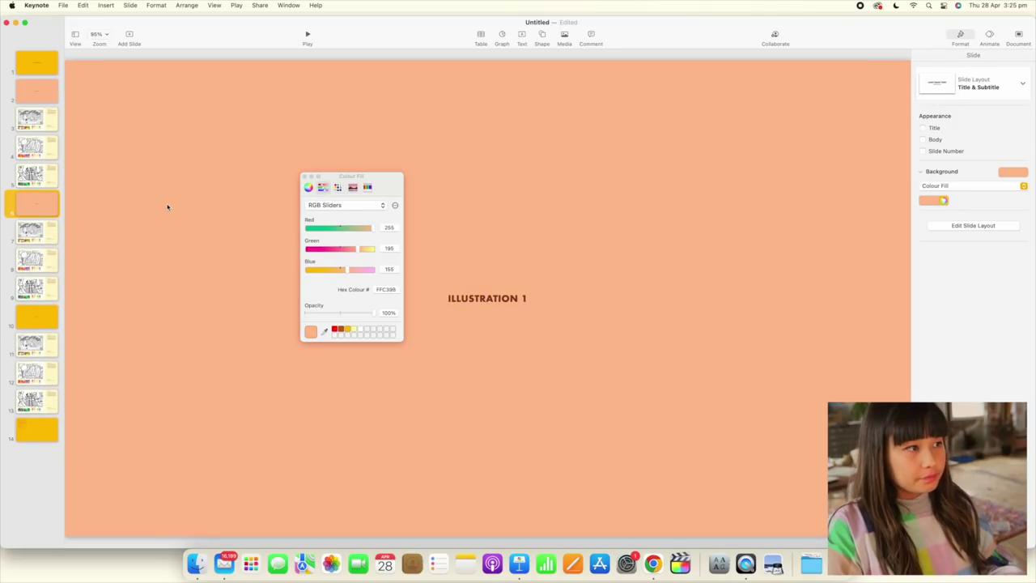
# Undo the peach recolouring, the ILLUSTRATION 1 divider slides and the duplicated concept sets, and close the colour picker
pyautogui.press('super+z')
pyautogui.press('super+z')
pyautogui.press('super+z')
pyautogui.press('super+z')
pyautogui.press('super+z')
pyautogui.press('super+z')
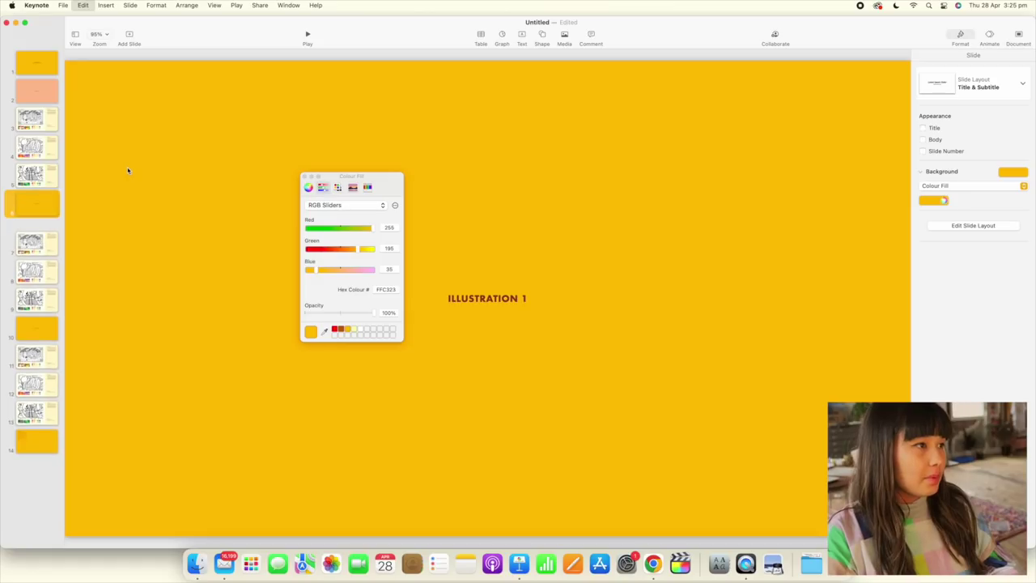
pyautogui.press('super+z')
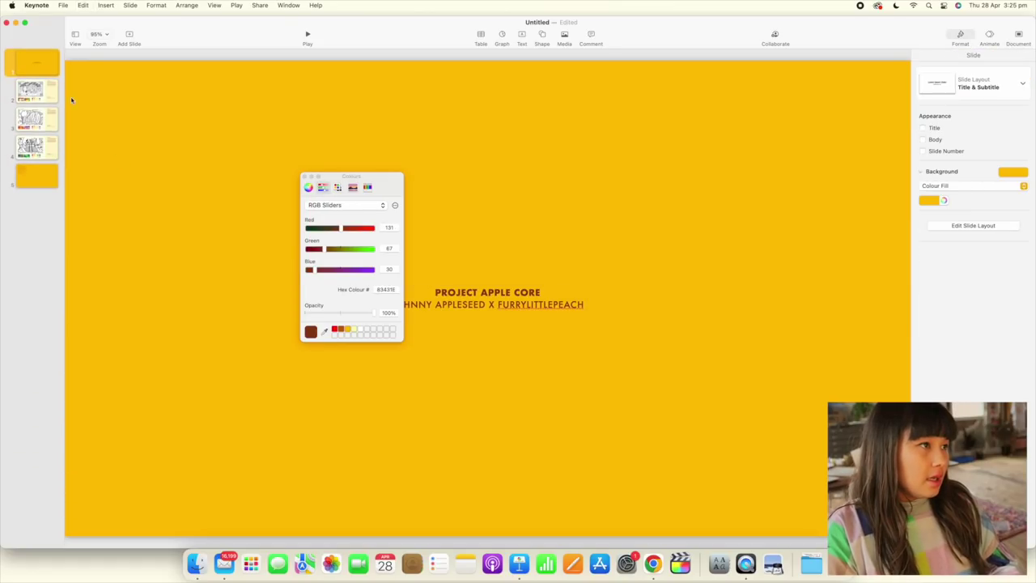
pyautogui.click(303, 175)
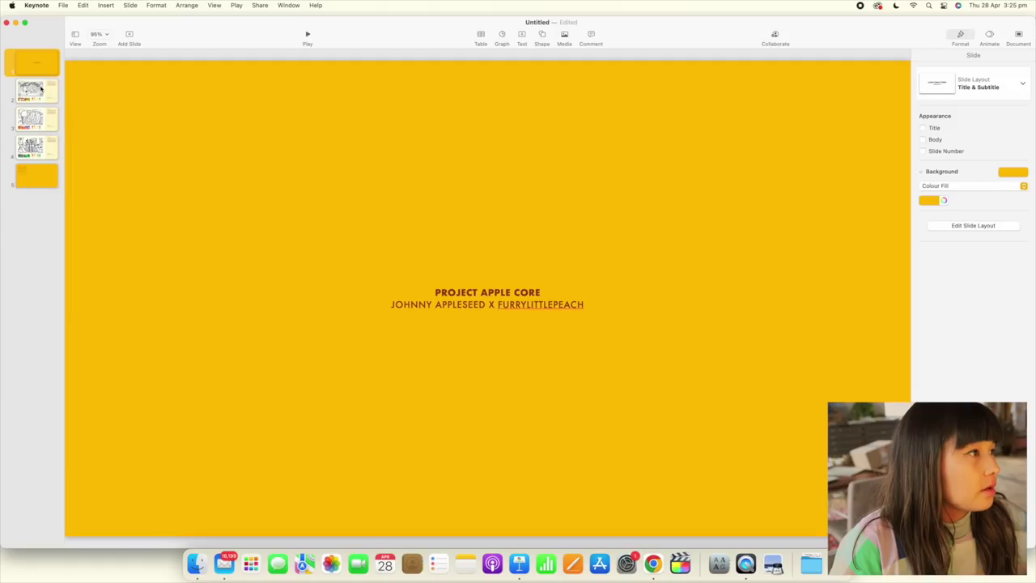
# Add a copyright line with the artist's name and 2022 below the title slide's subtitle, in the concept slide's caption text style
pyautogui.click(41, 89)
pyautogui.click(725, 448)
pyautogui.click(732, 449)
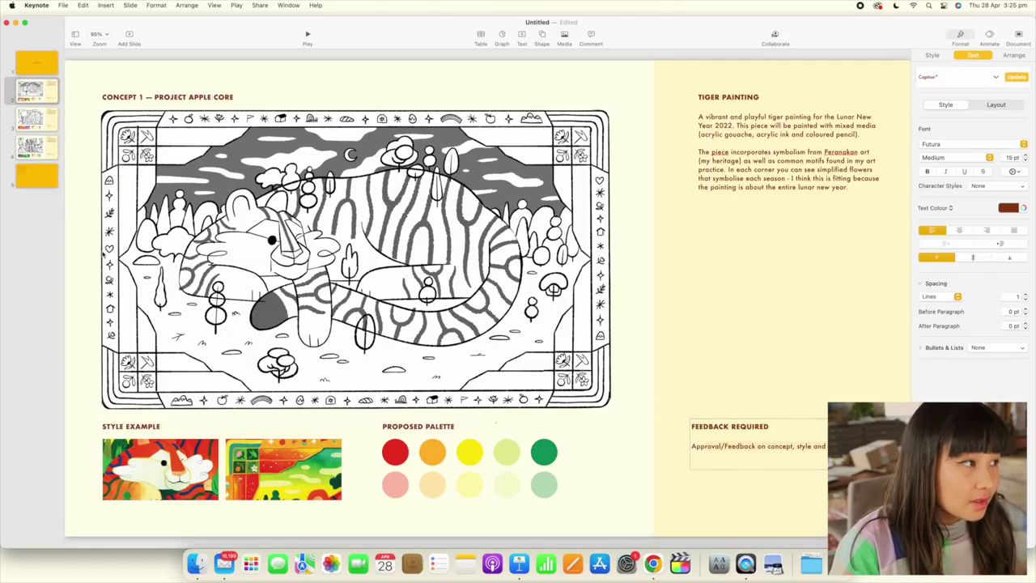
pyautogui.click(36, 81)
pyautogui.click(41, 70)
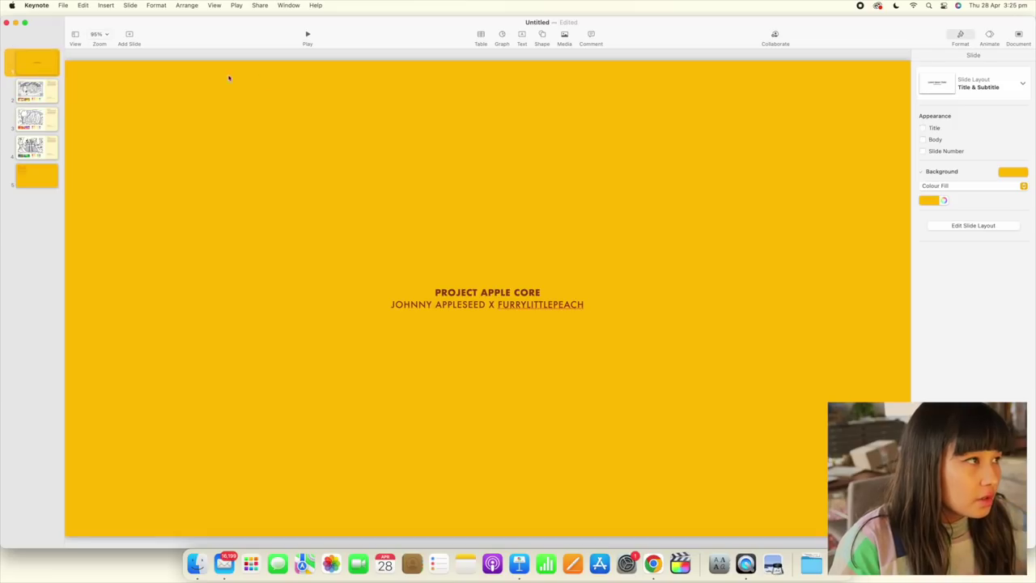
pyautogui.click(75, 36)
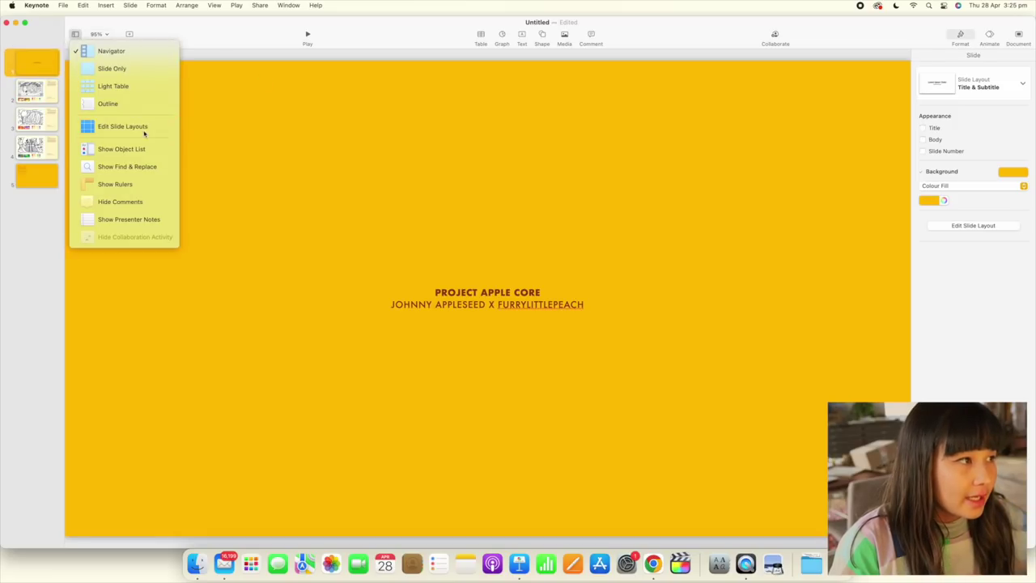
pyautogui.click(234, 249)
pyautogui.press('super+v')
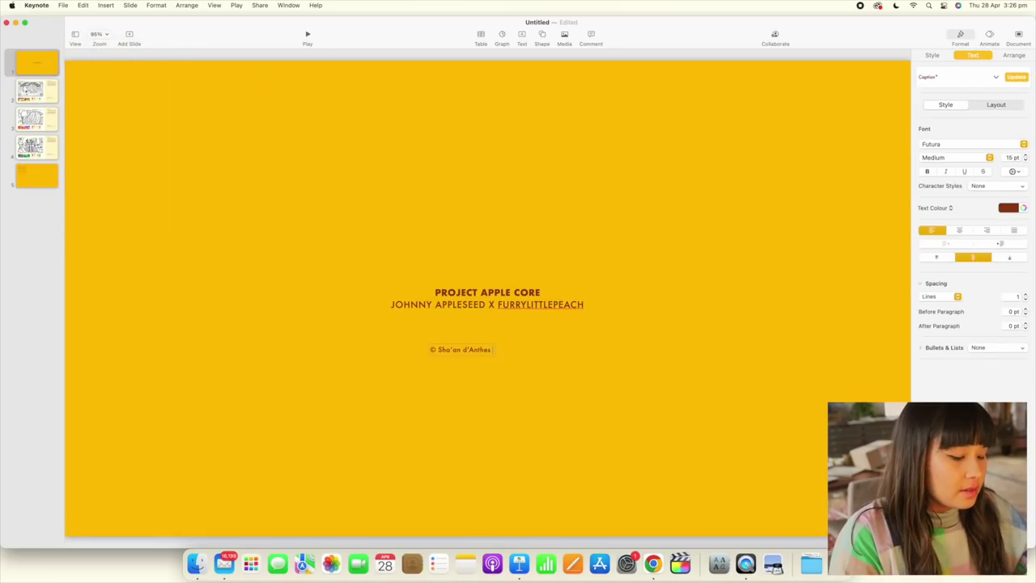
pyautogui.write('2022')
# Set the copyright line's font size to 13 pt and its opacity to 40%
pyautogui.press('super+a')
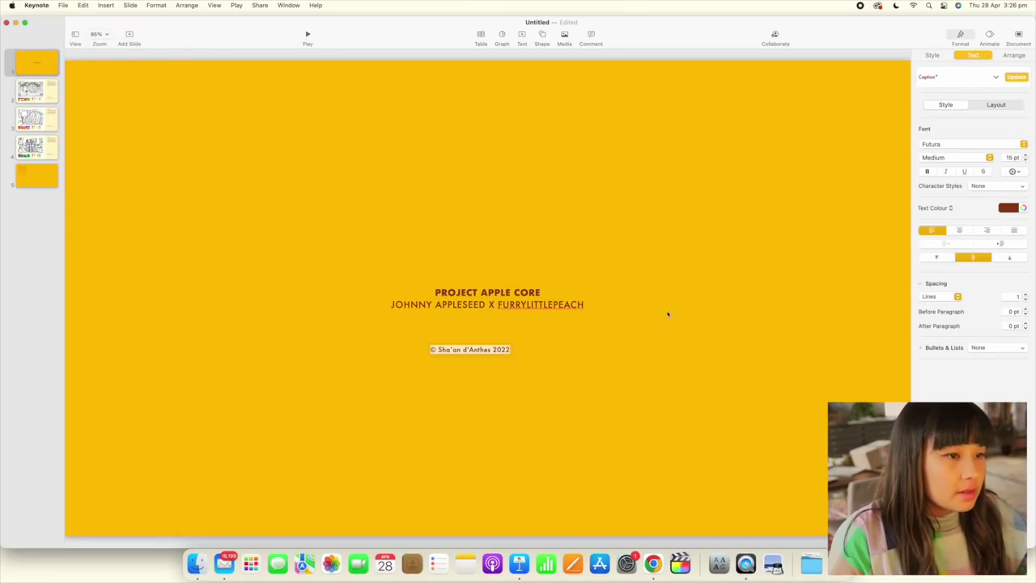
pyautogui.click(1025, 161)
pyautogui.click(1026, 160)
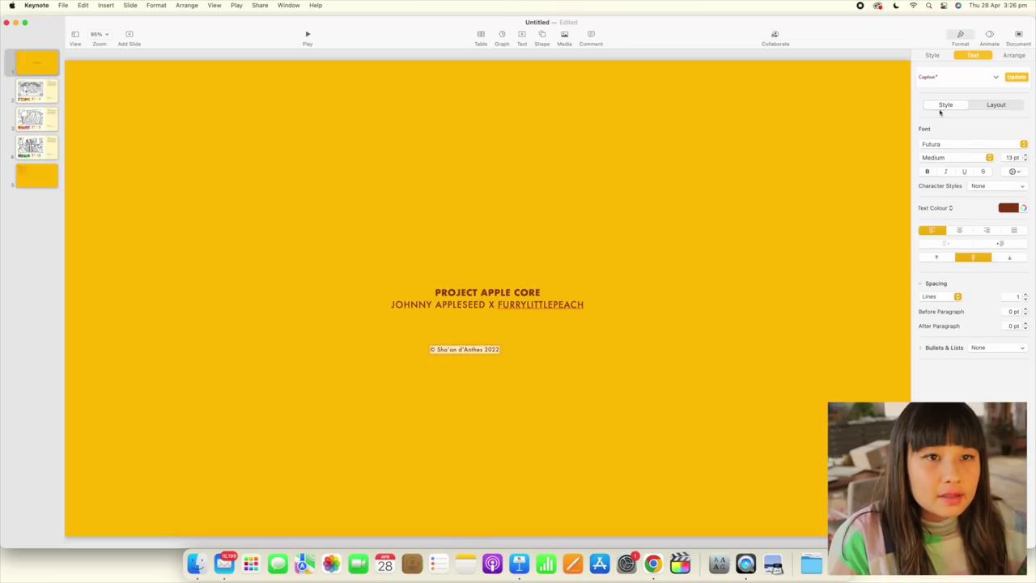
pyautogui.click(939, 58)
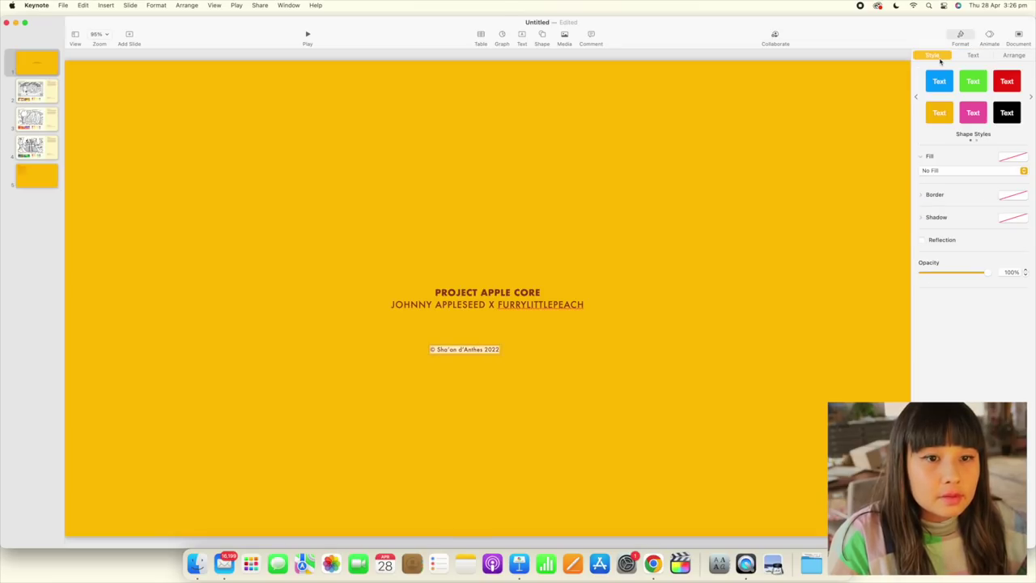
pyautogui.click(948, 273)
pyautogui.click(839, 297)
# Move the copyright line to the bottom centre of the title slide
pyautogui.click(478, 352)
pyautogui.moveTo(477, 358); pyautogui.dragTo(494, 530)
pyautogui.click(326, 455)
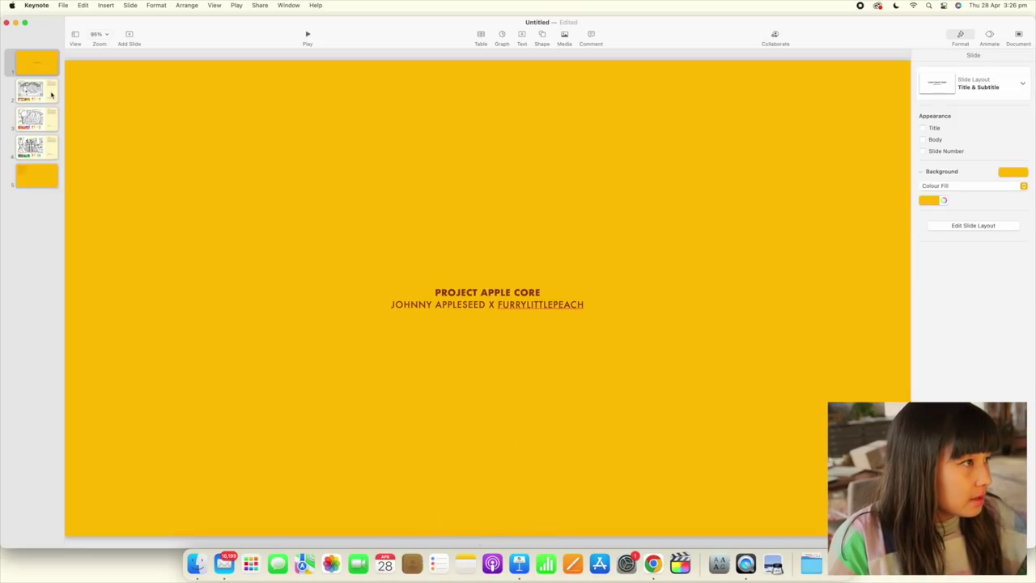
# Place the copyright line on the Concept 1 slide, trying it below the Feedback Required section before centring it near the slide's bottom edge
pyautogui.click(51, 96)
pyautogui.moveTo(488, 522); pyautogui.dragTo(749, 514)
pyautogui.click(623, 472)
pyautogui.click(716, 514)
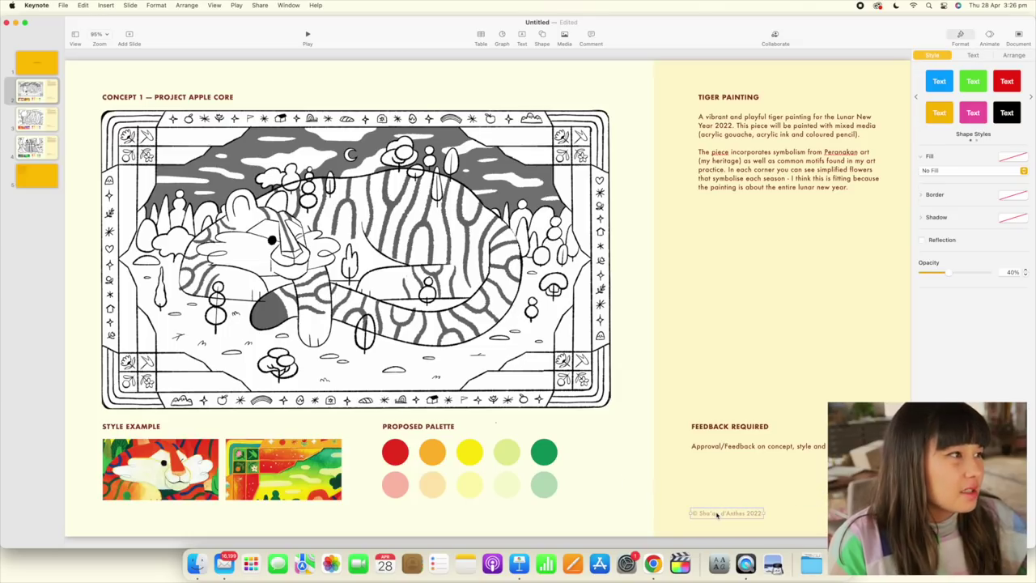
pyautogui.moveTo(733, 518); pyautogui.dragTo(487, 527)
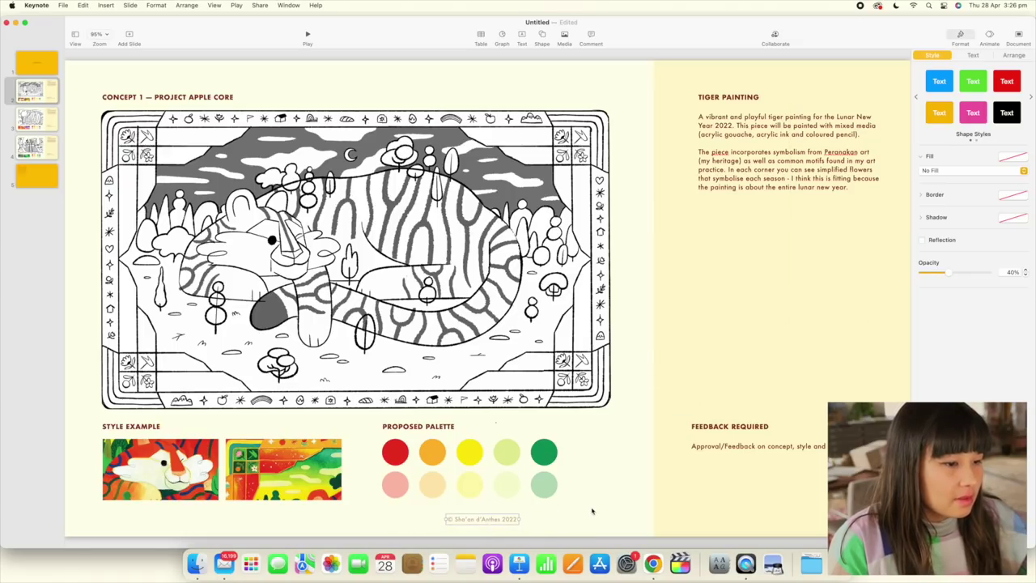
pyautogui.click(591, 510)
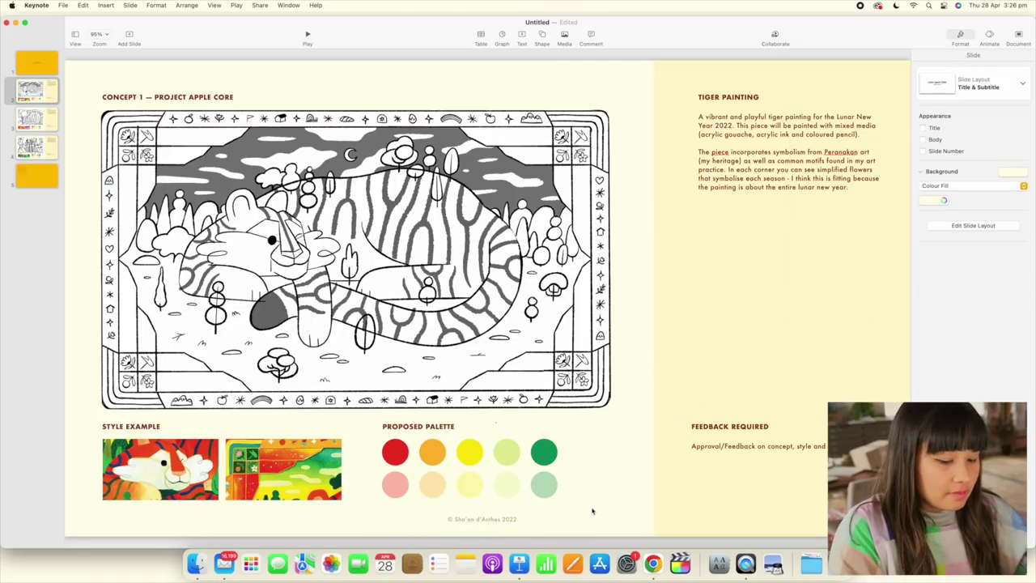
# Copy the copyright line from the Concept 1 slide onto the title slide, the other two concept slides and the NEXT STEPS slide
pyautogui.click(482, 518)
pyautogui.click(47, 71)
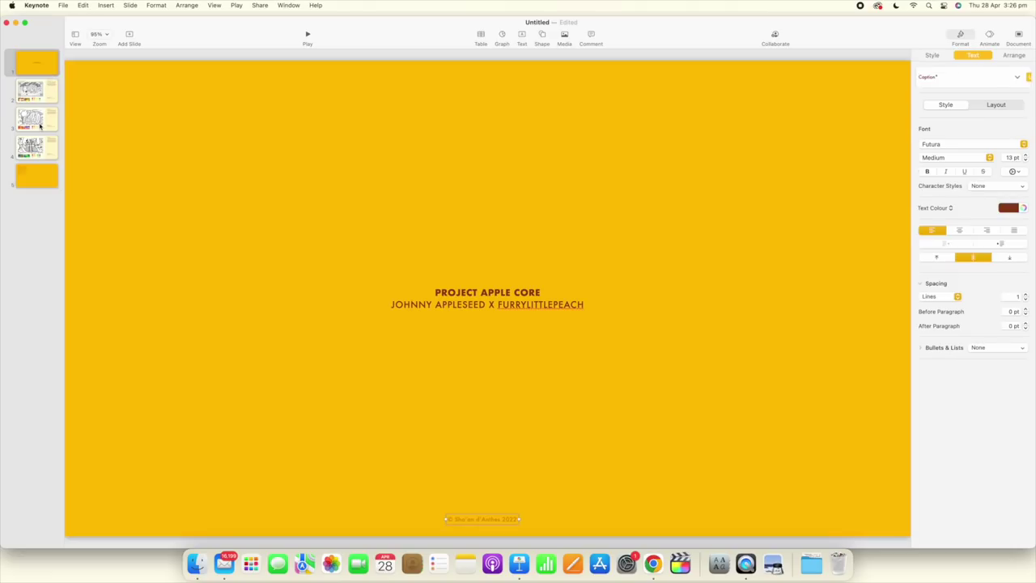
pyautogui.click(36, 118)
pyautogui.click(36, 147)
pyautogui.click(43, 179)
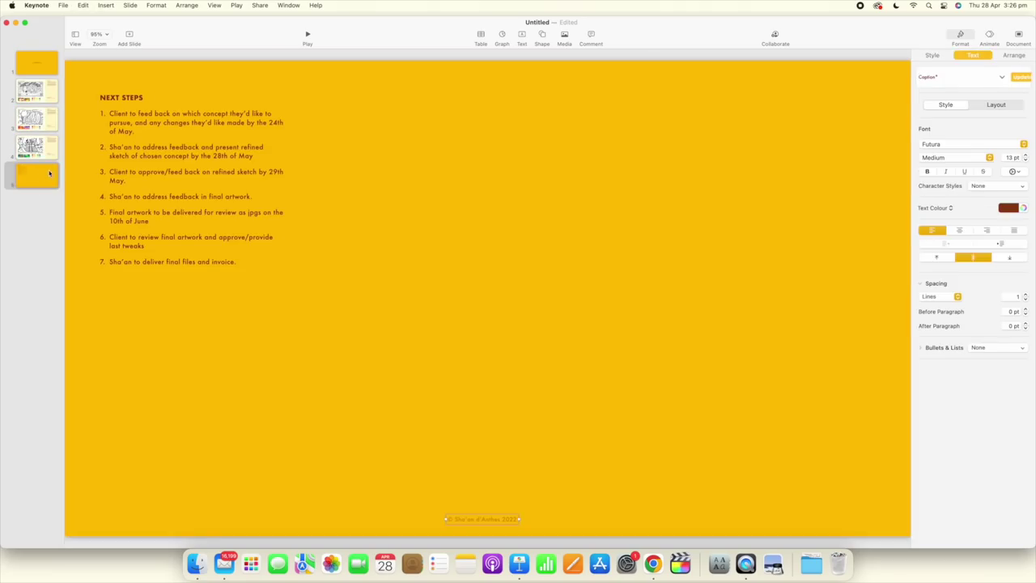
pyautogui.click(47, 55)
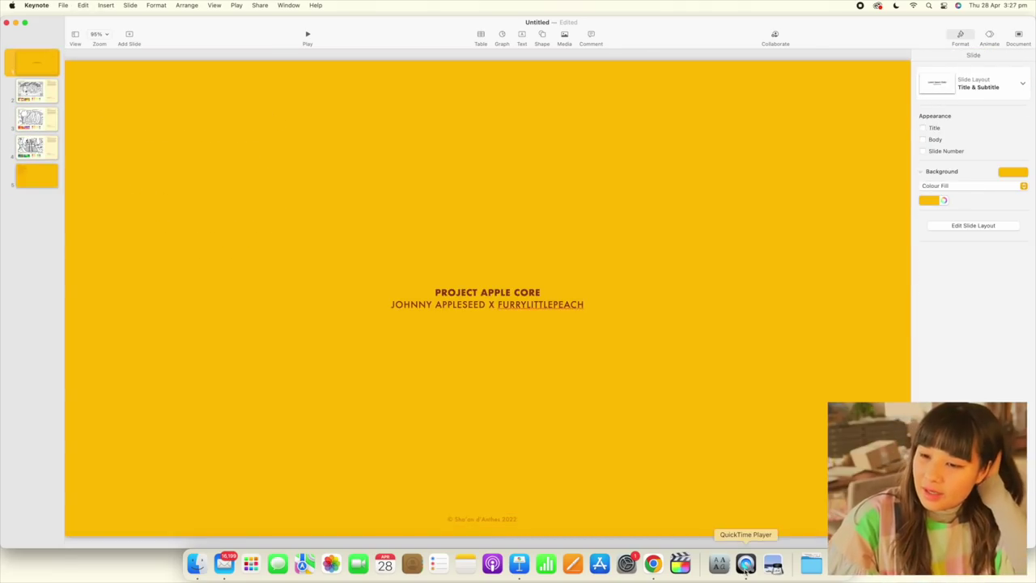